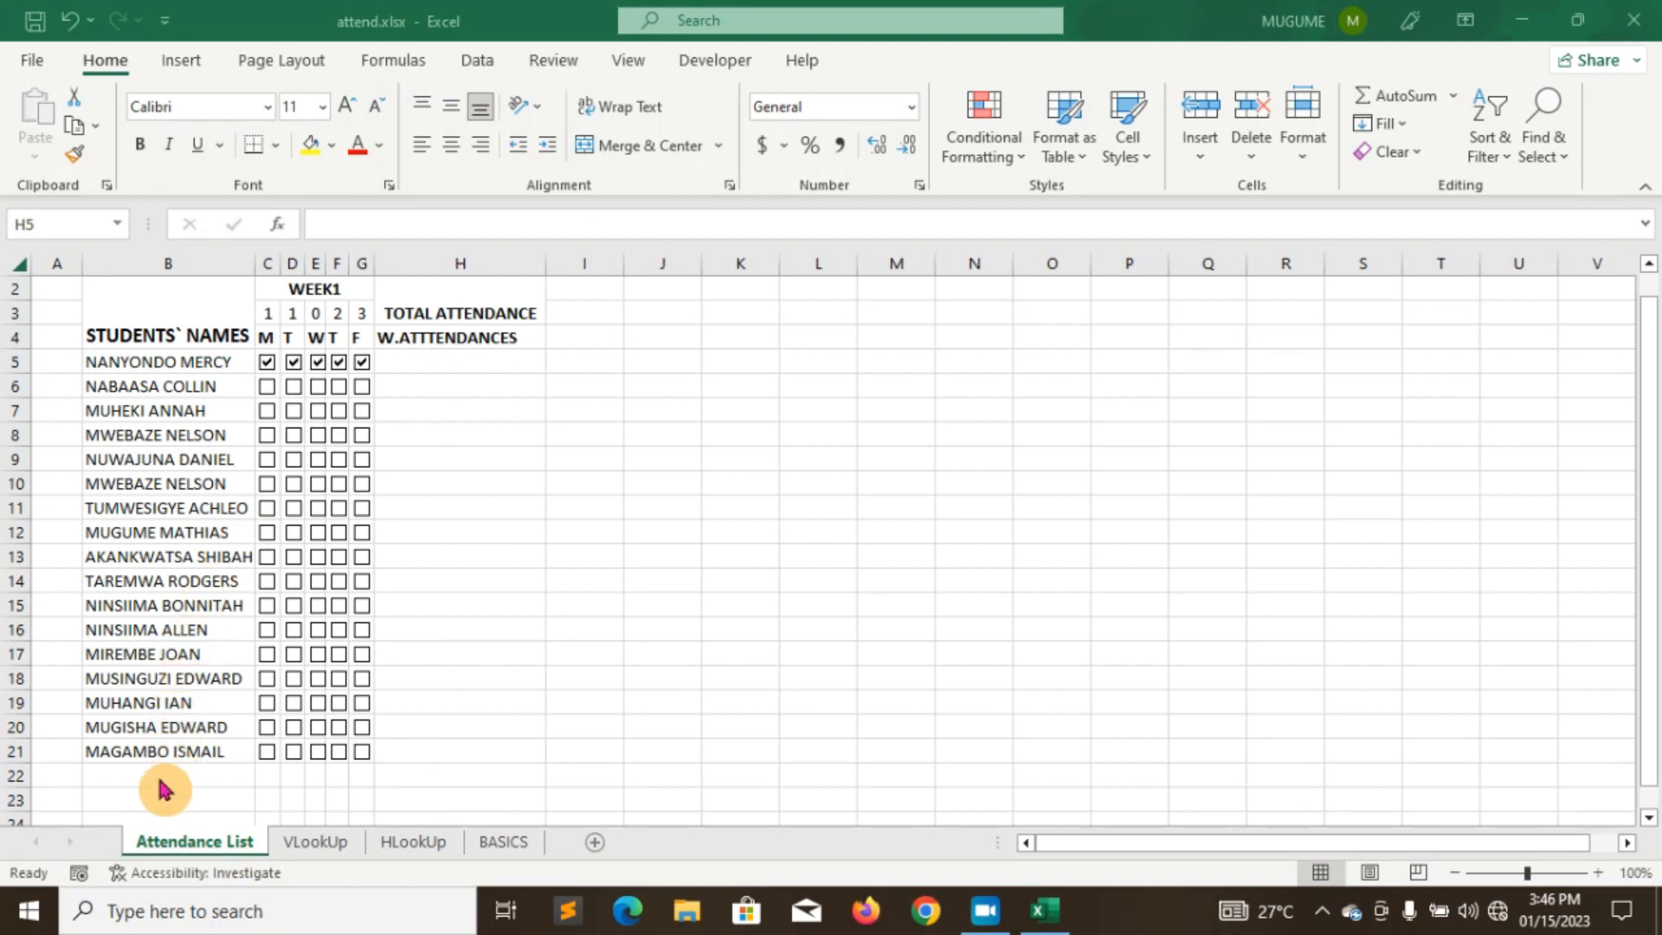
- Look through the VLookUp, HLookUp and BASICS sheets, then return to the Attendance List
click(313, 849)
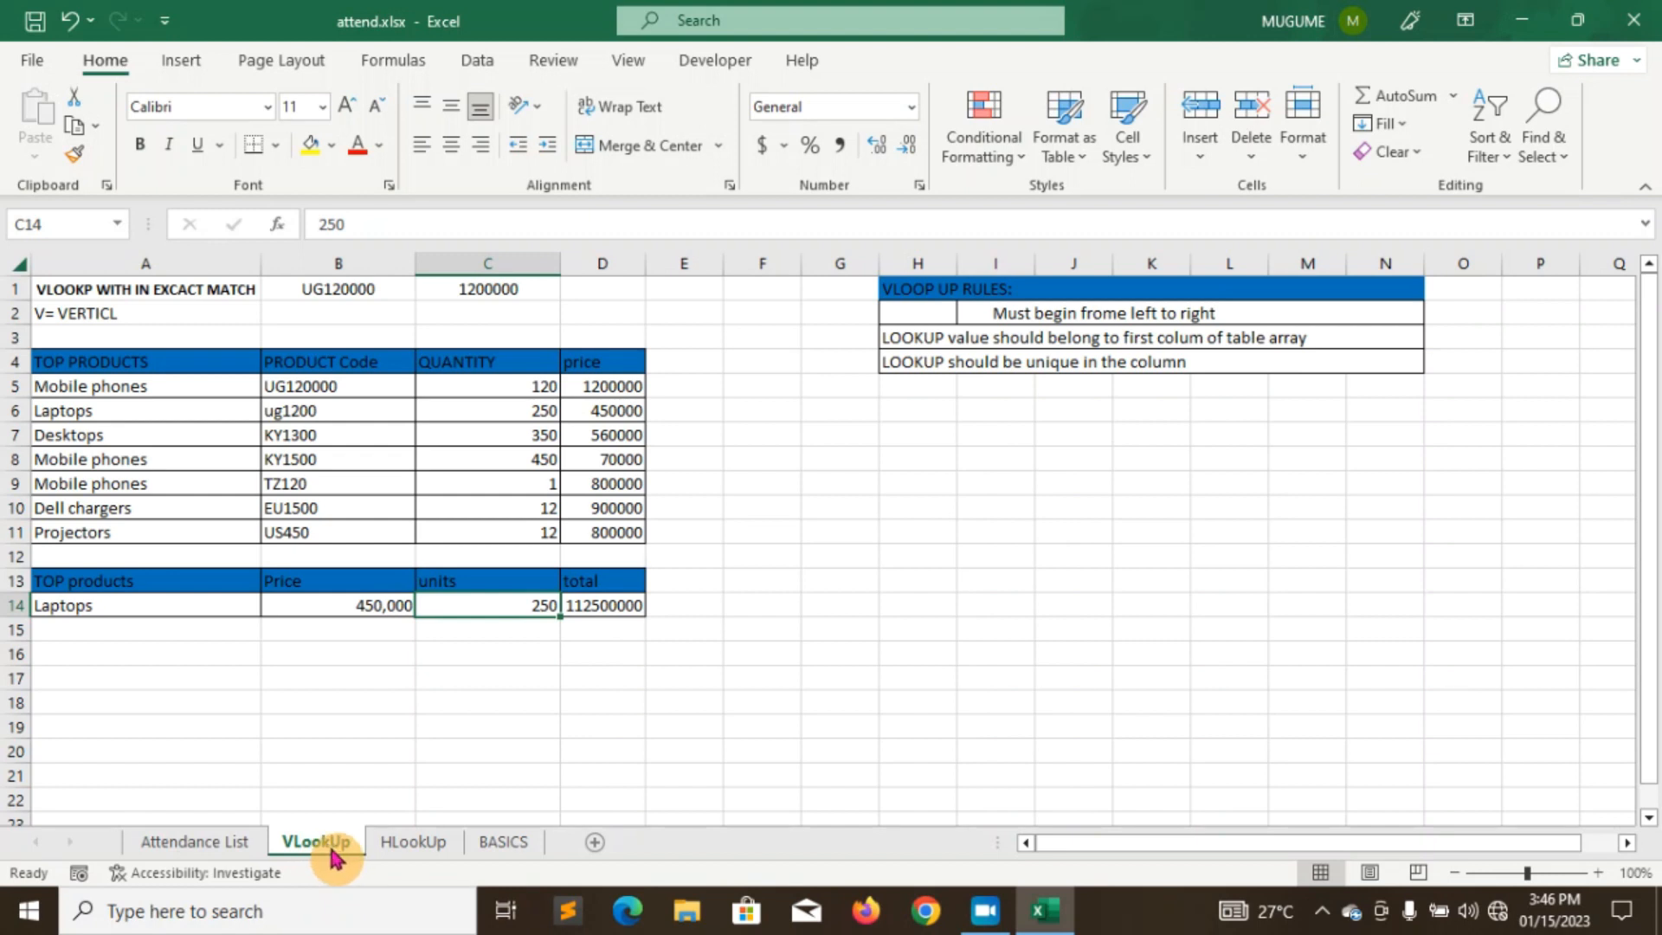
click(402, 846)
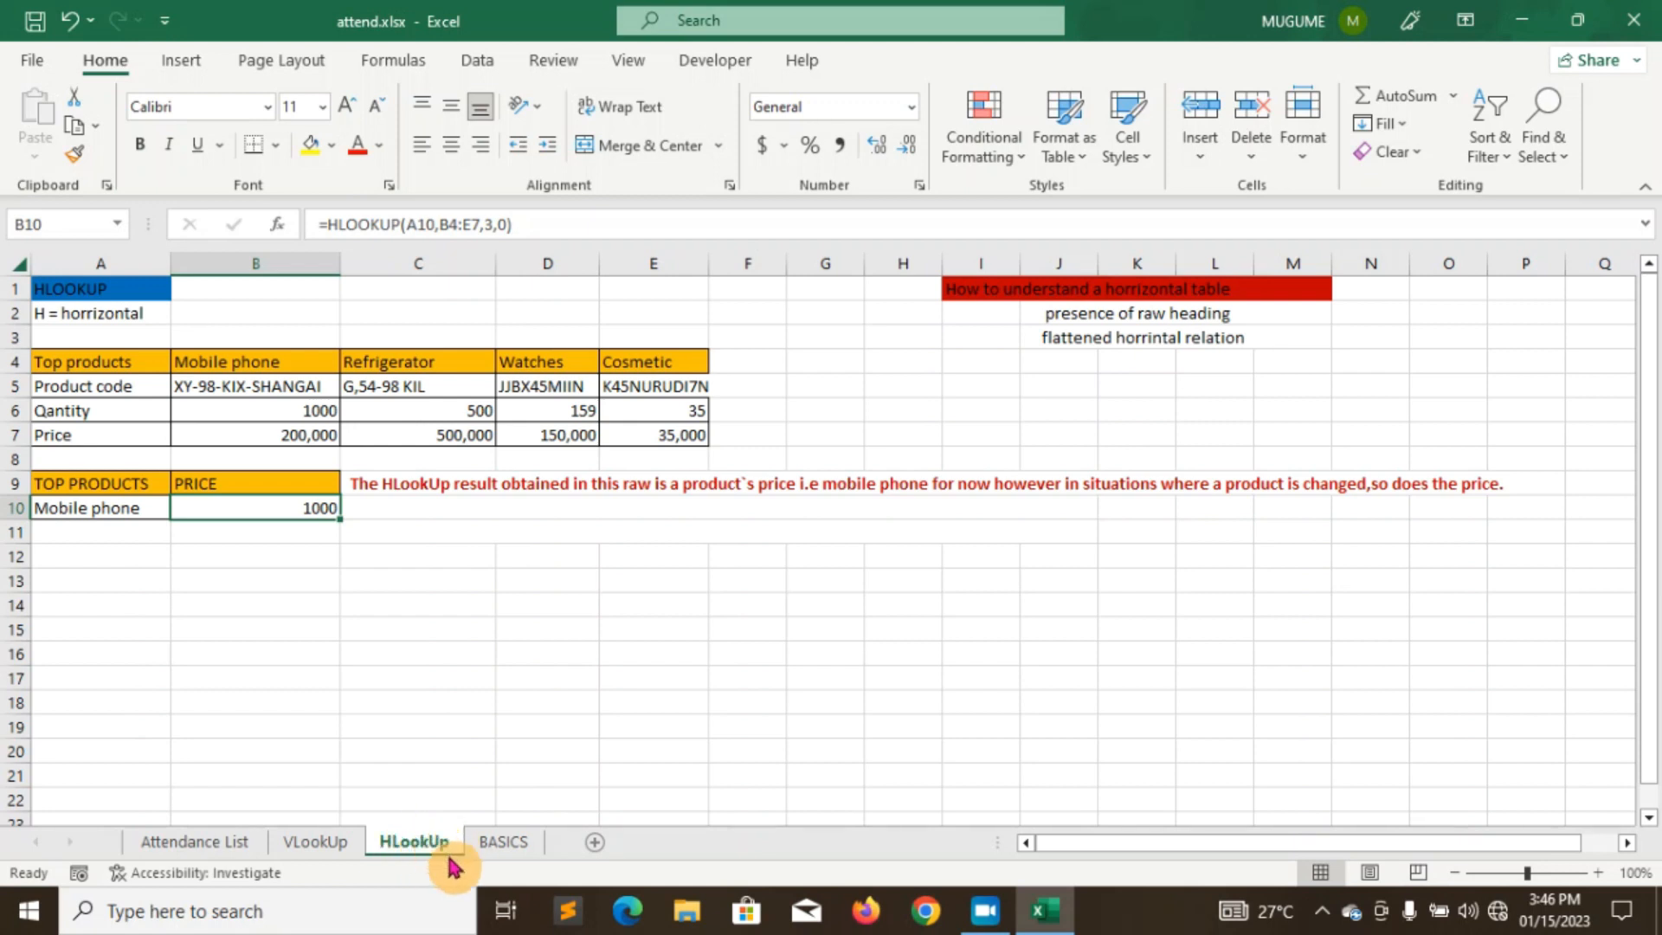
click(500, 843)
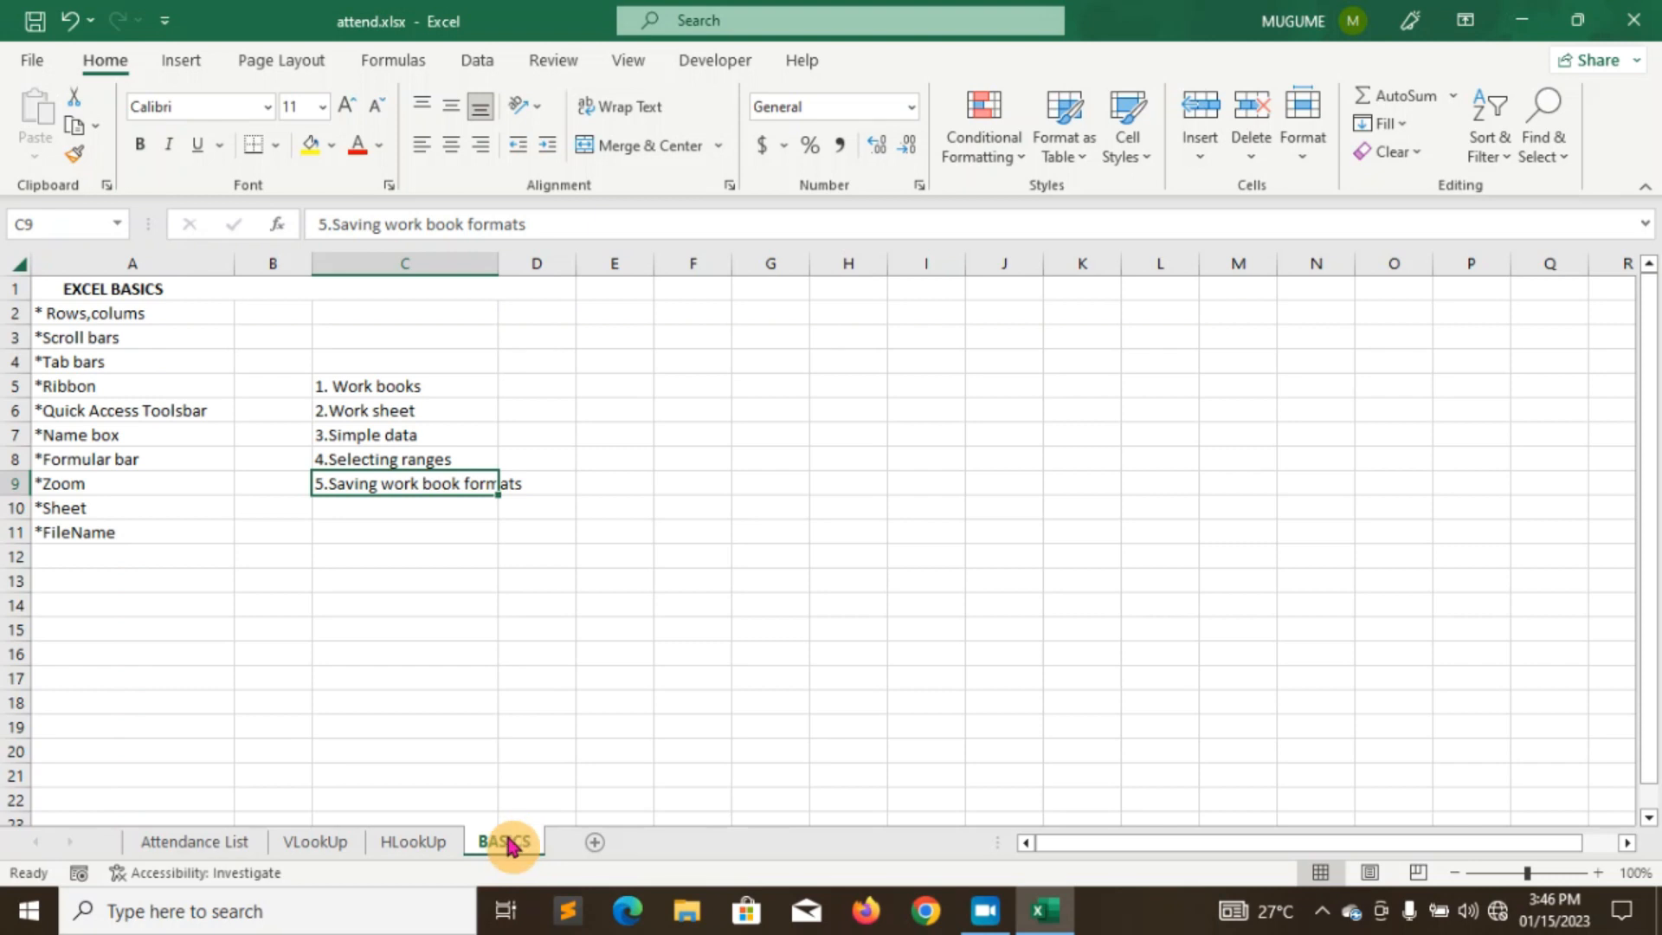
click(199, 845)
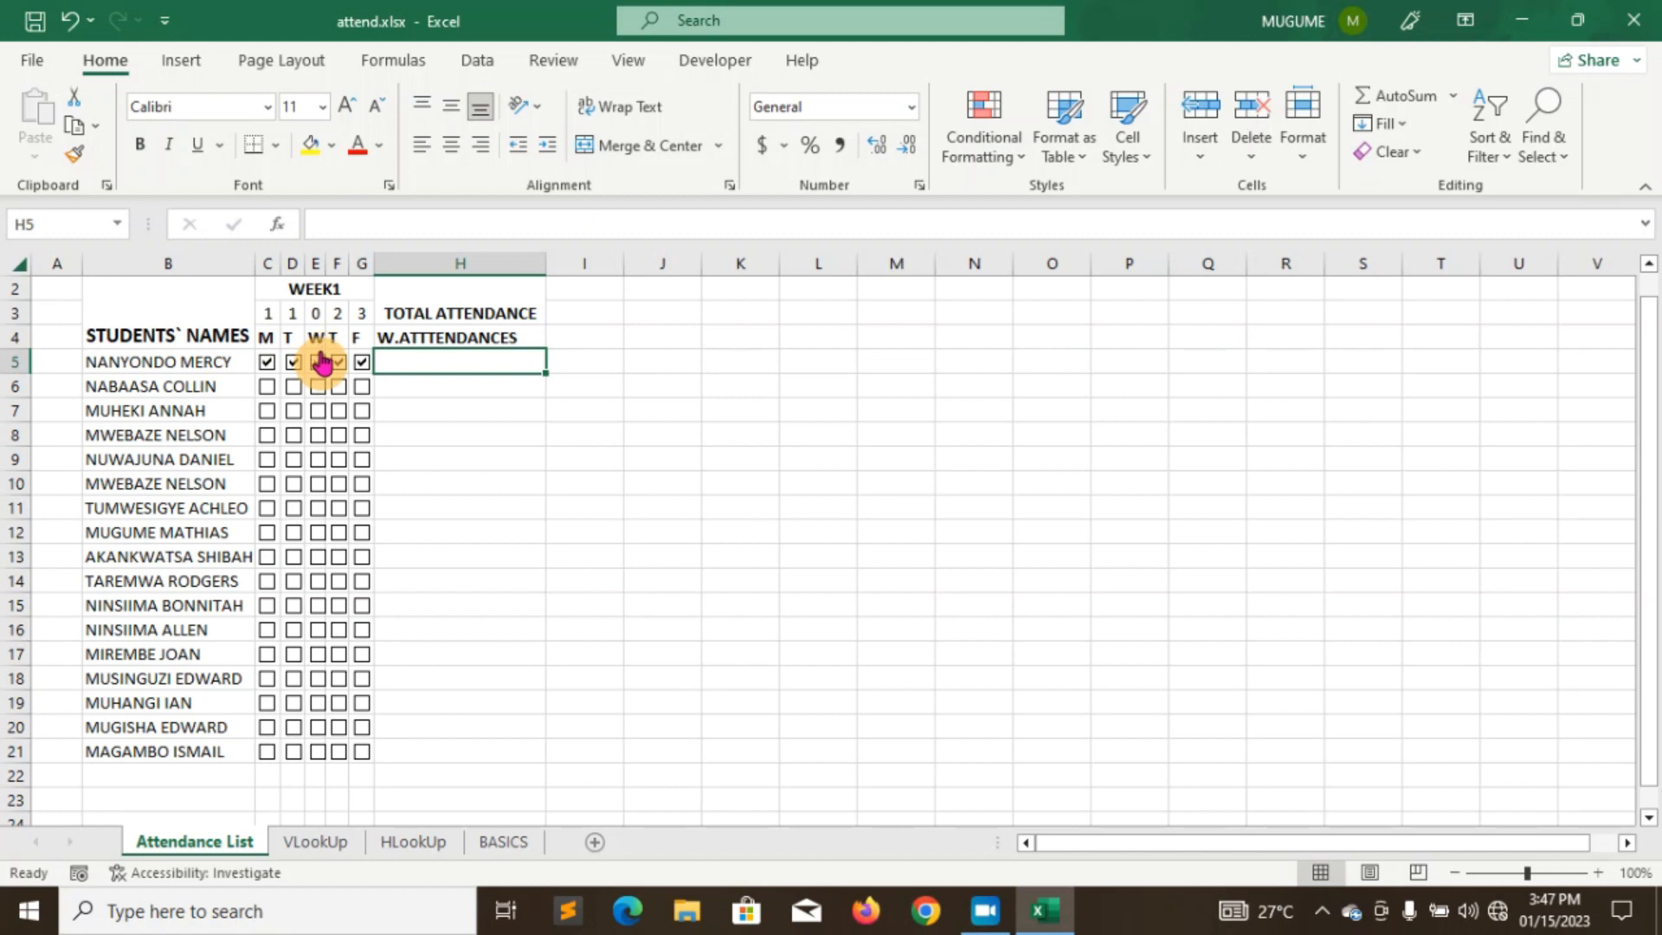
- Clear all five weekday ticks for the row-5 student
click(267, 361)
click(292, 361)
click(316, 362)
click(337, 362)
click(361, 361)
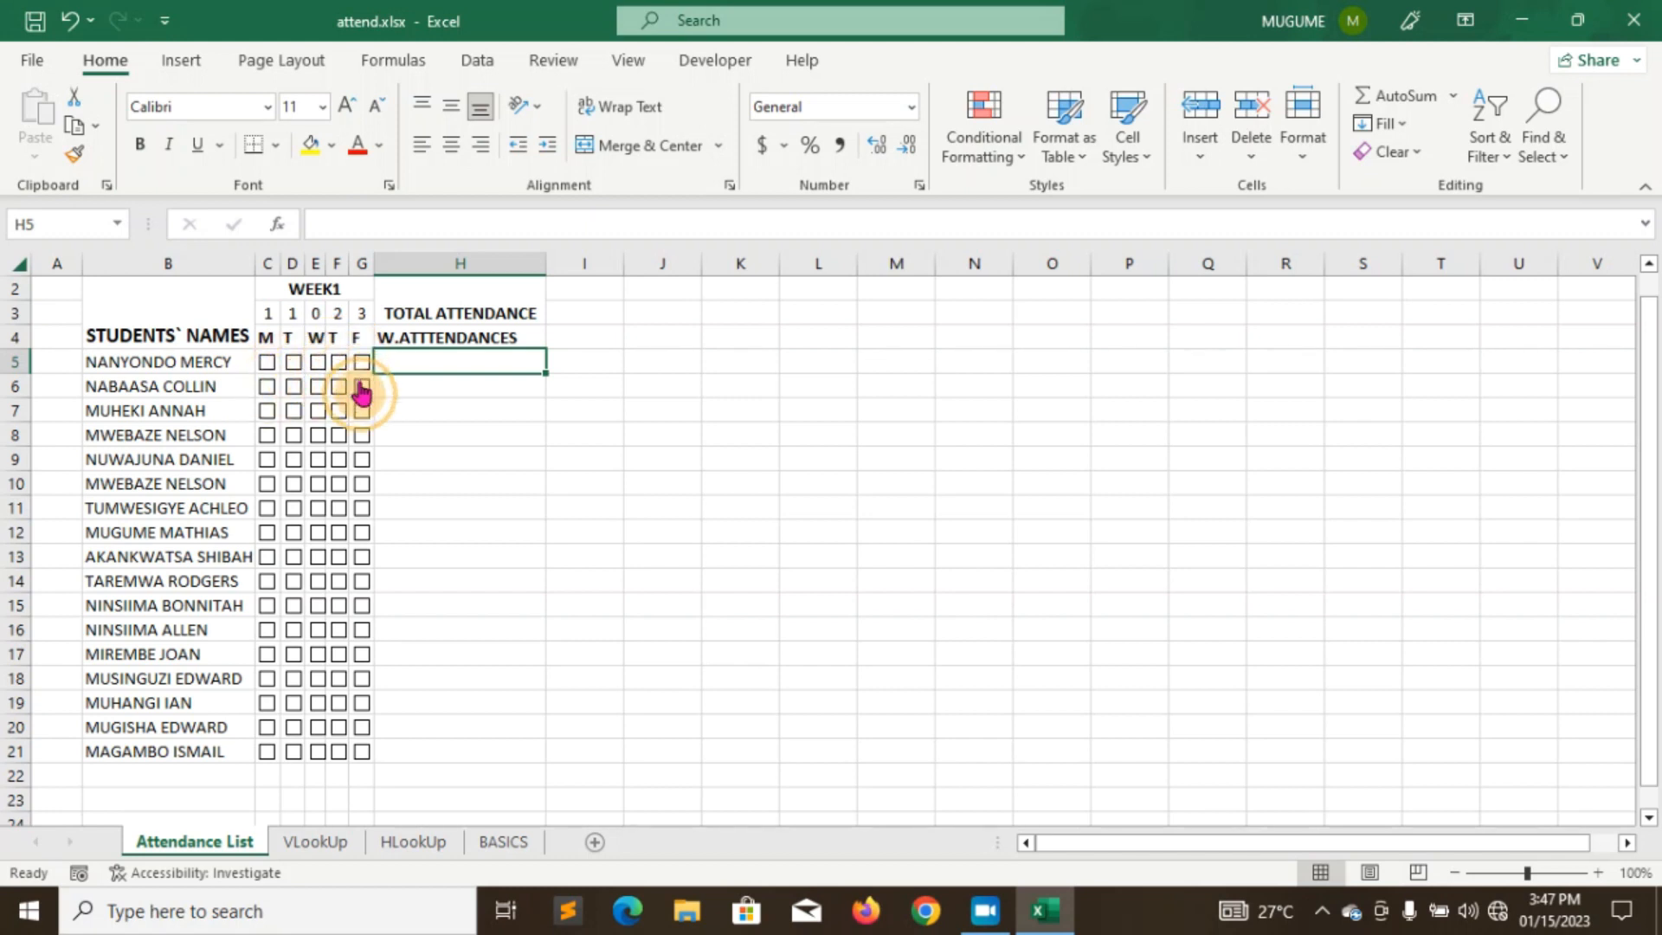
- Mark the row-6 and row-7 students present Monday through Friday
click(317, 387)
click(338, 387)
click(362, 386)
click(294, 387)
click(268, 388)
click(267, 412)
click(294, 412)
click(318, 412)
click(338, 412)
click(362, 412)
- Re-tick the row-5 student Monday to Thursday and add a blank Sheet2
click(267, 363)
click(294, 363)
click(318, 362)
click(338, 363)
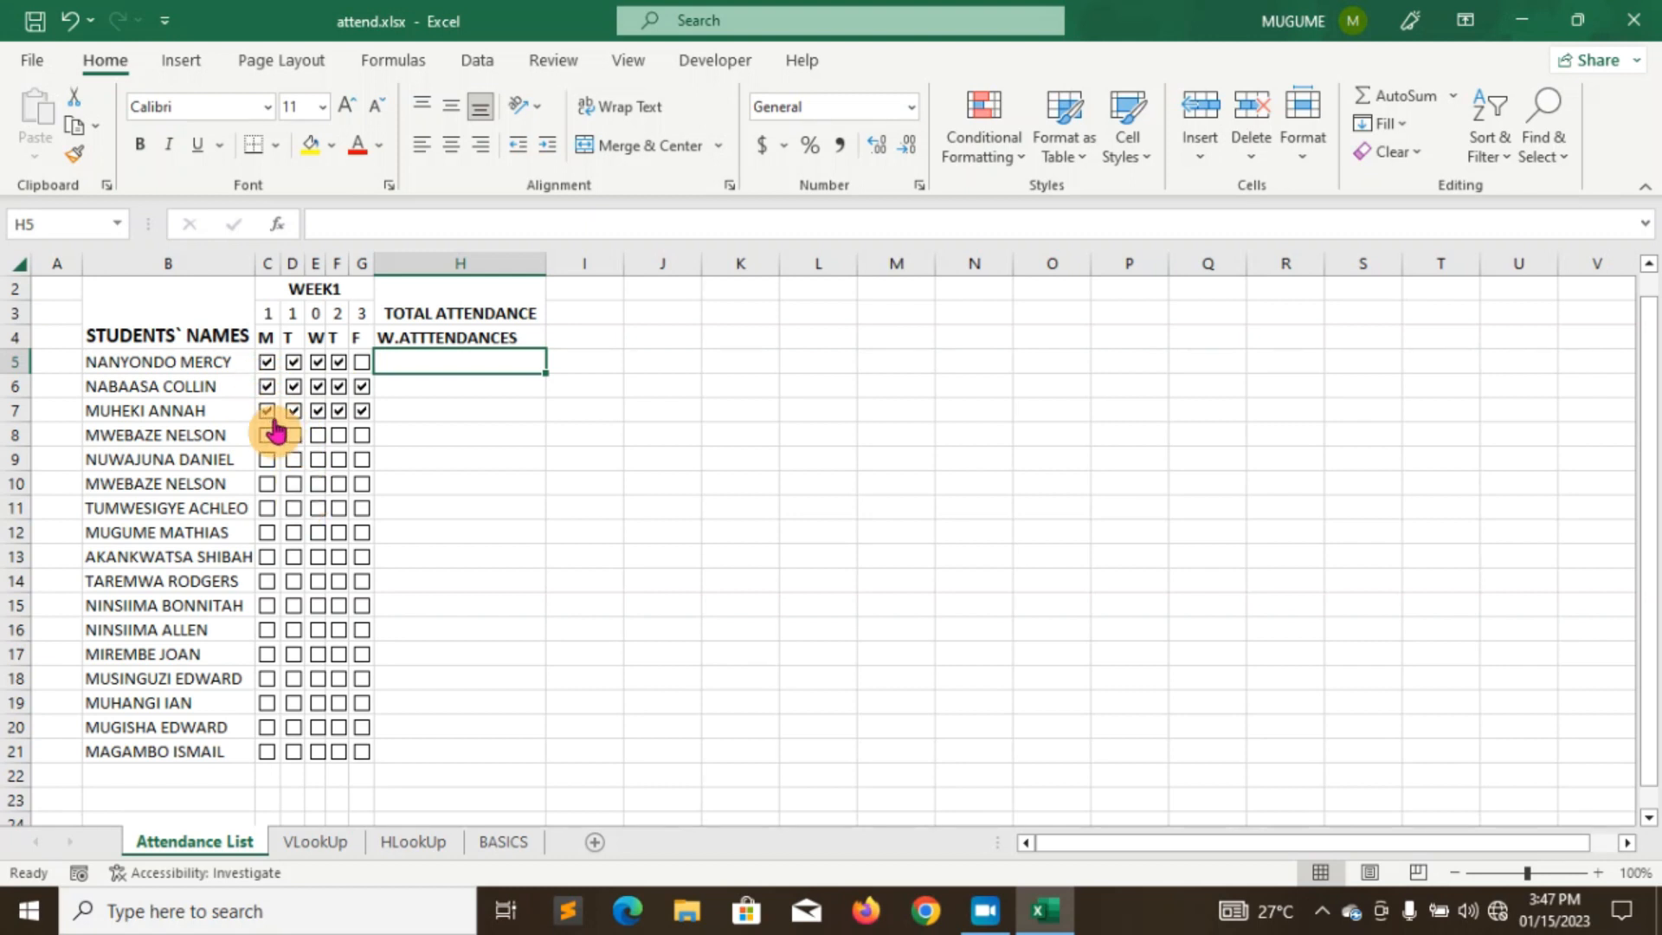
click(593, 843)
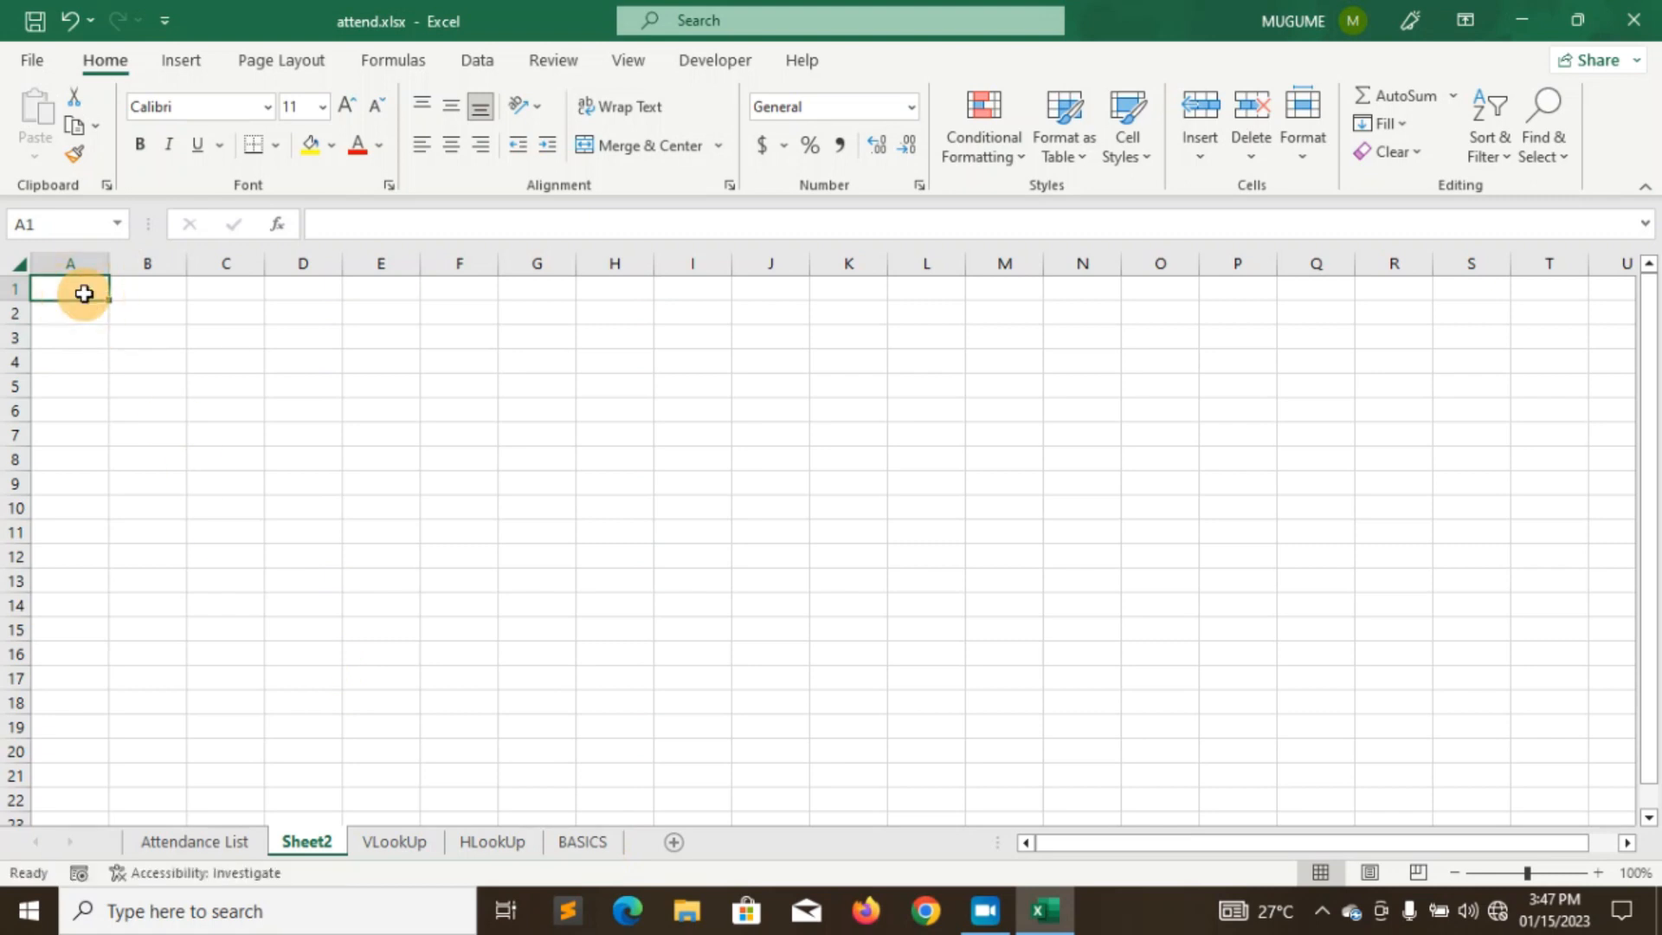
- Enter headings NAMES, M, T, W, T, F across A1:F1
text(NAMES)
key(Tab)
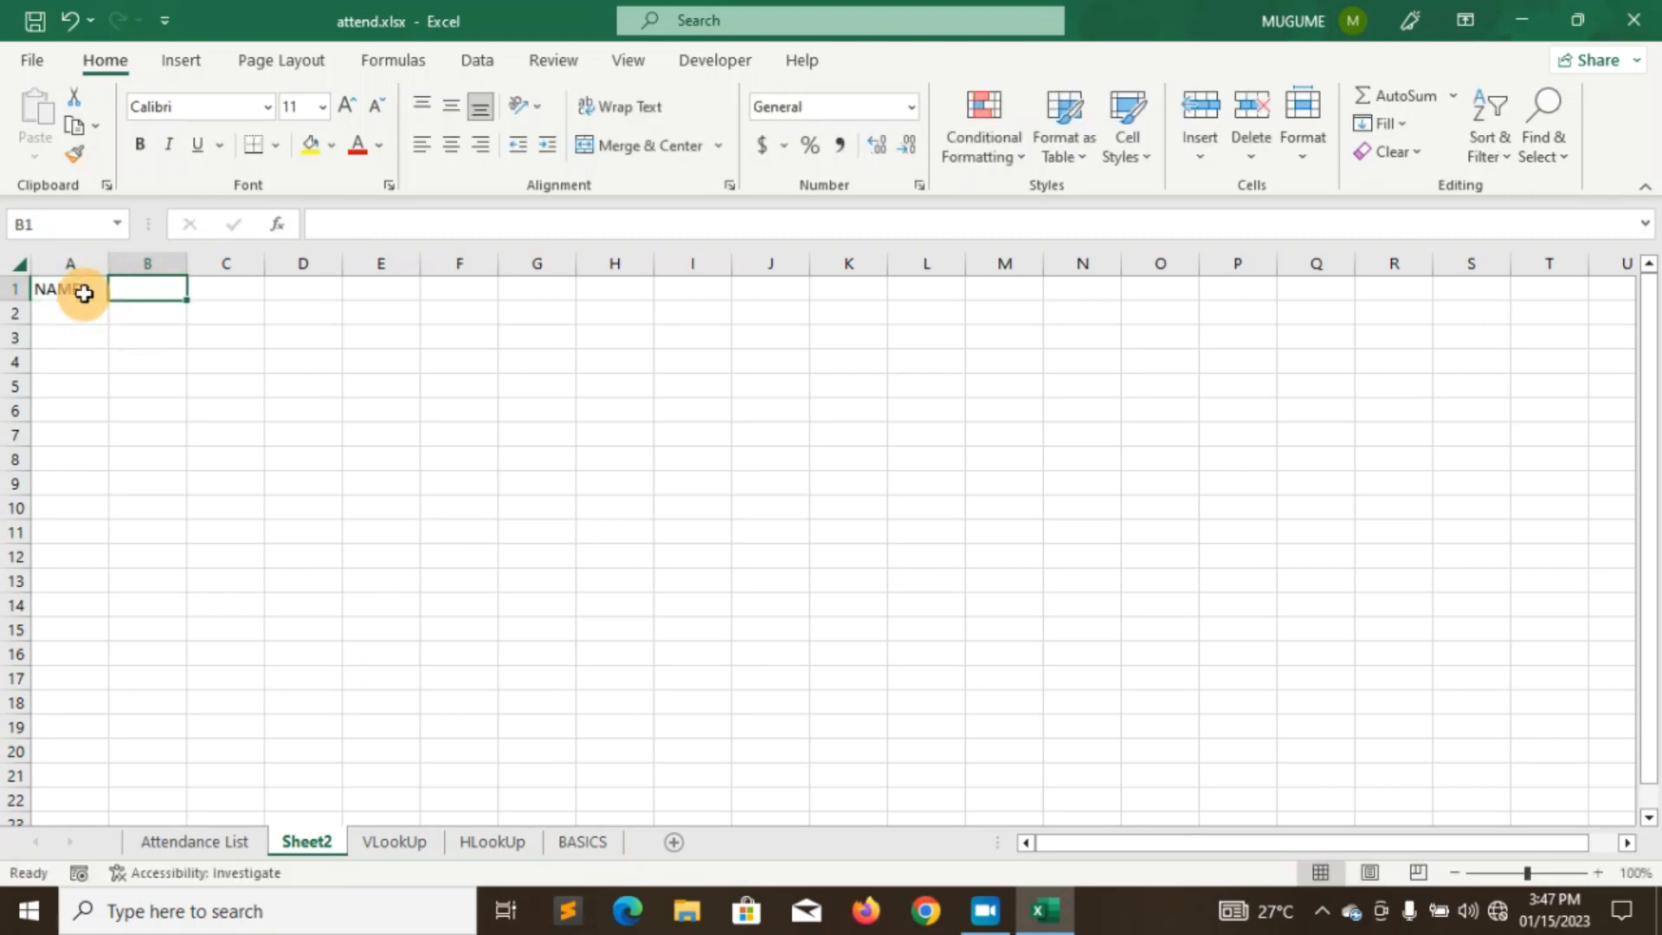
text(M)
key(Tab)
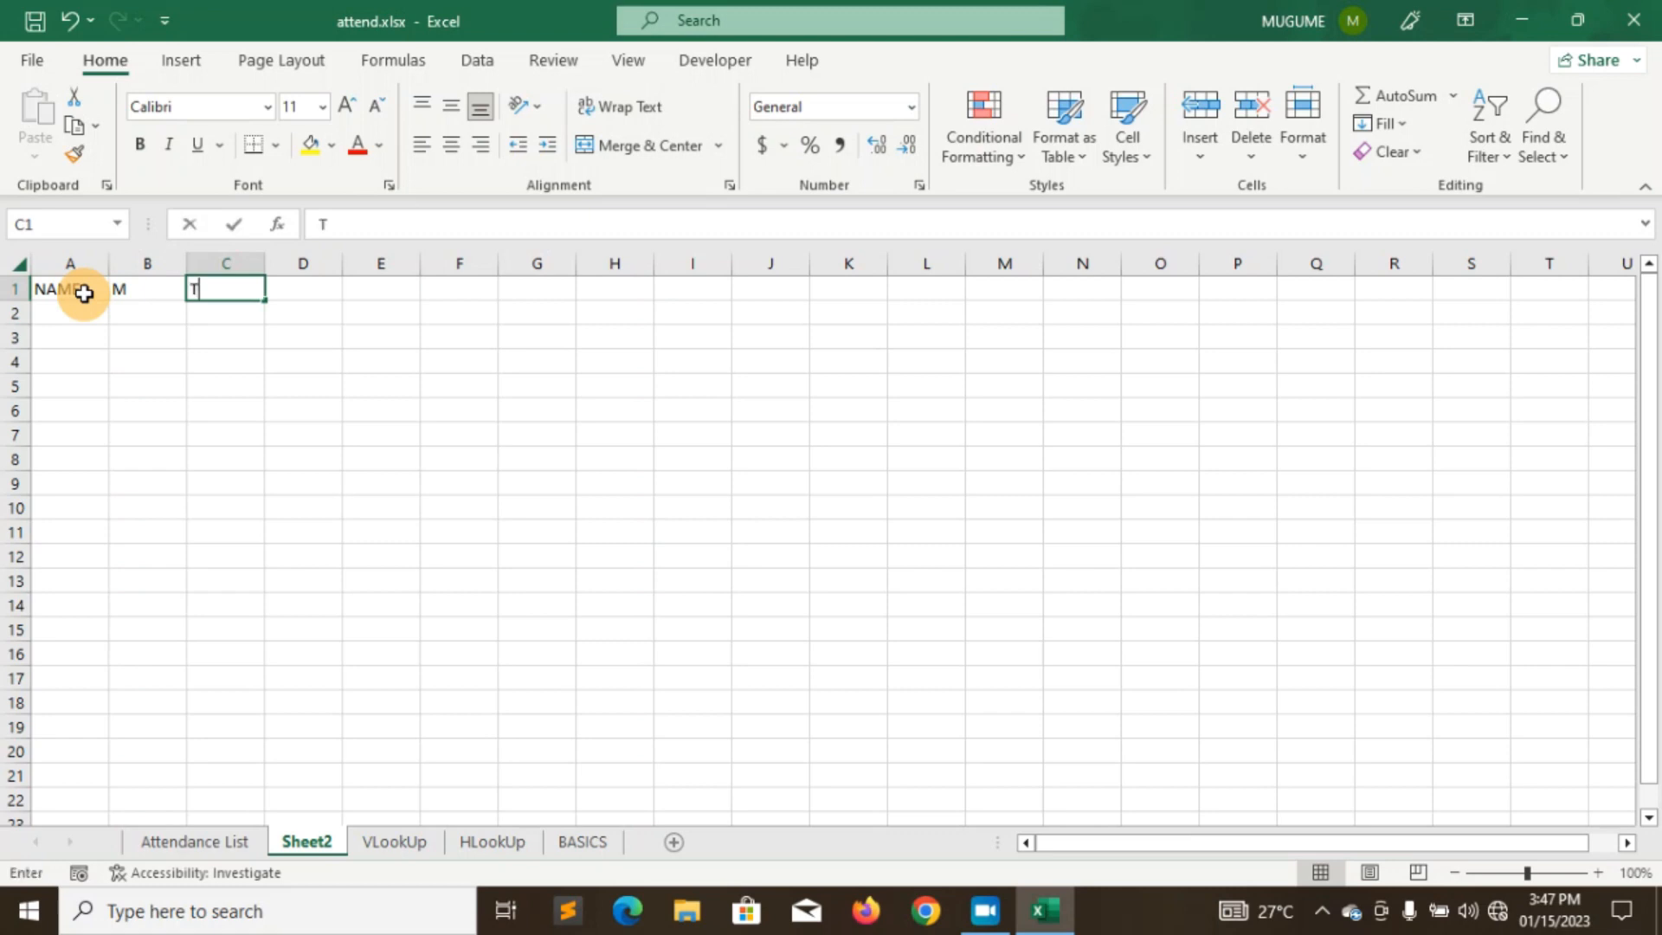
key(Tab)
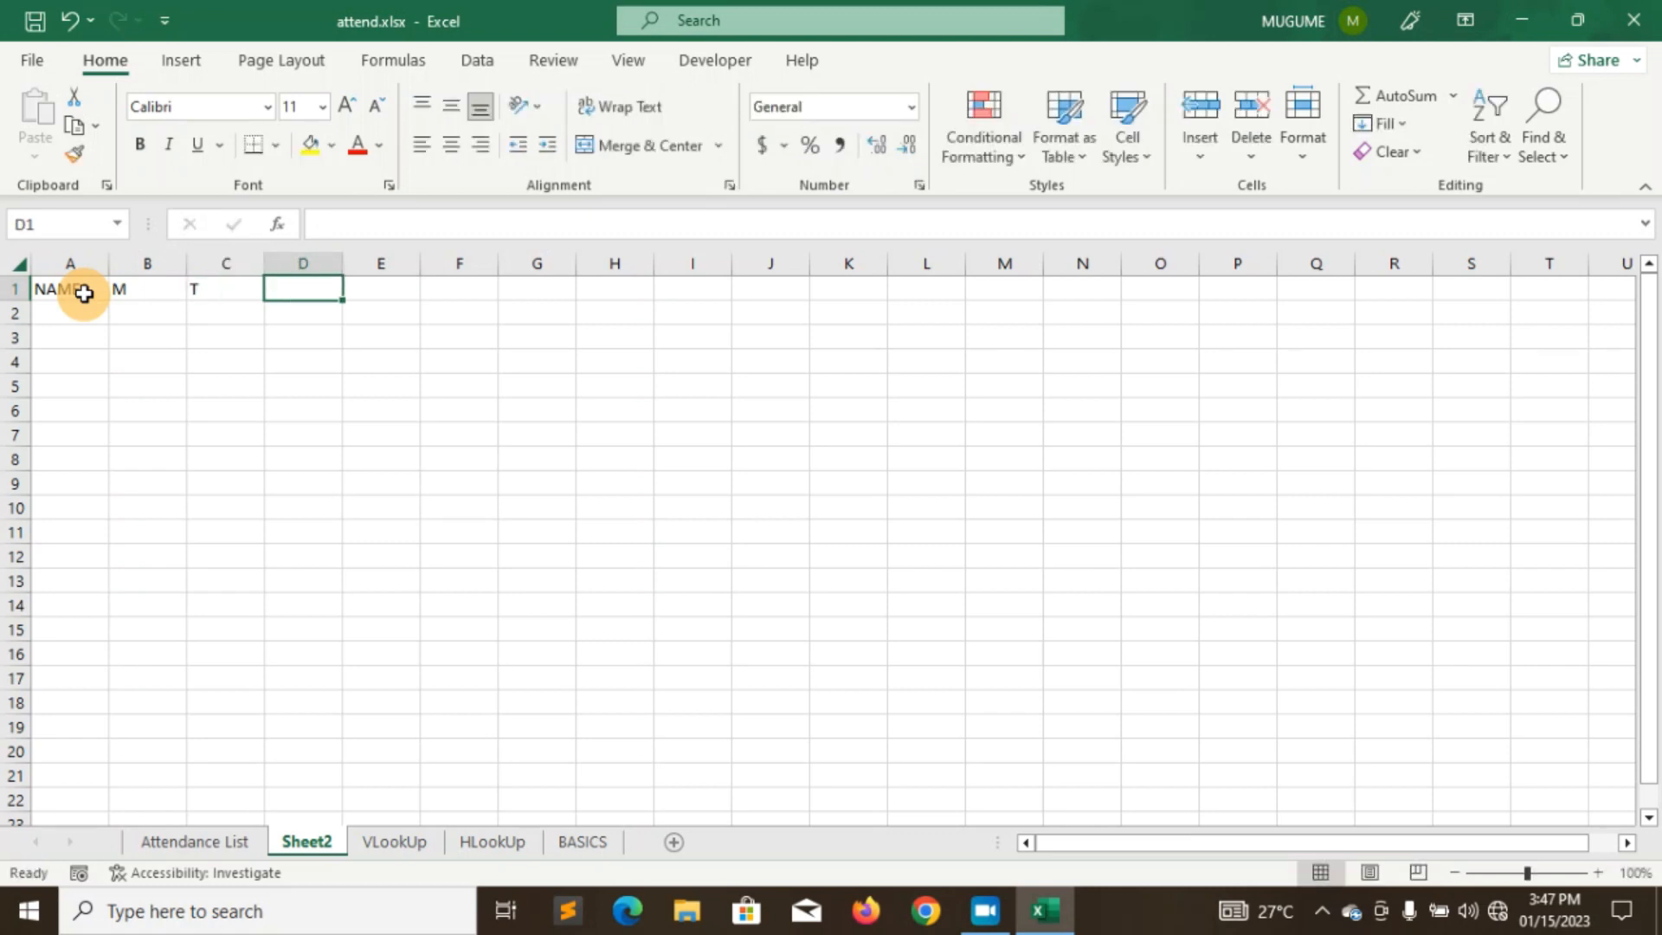
text(W)
key(Tab)
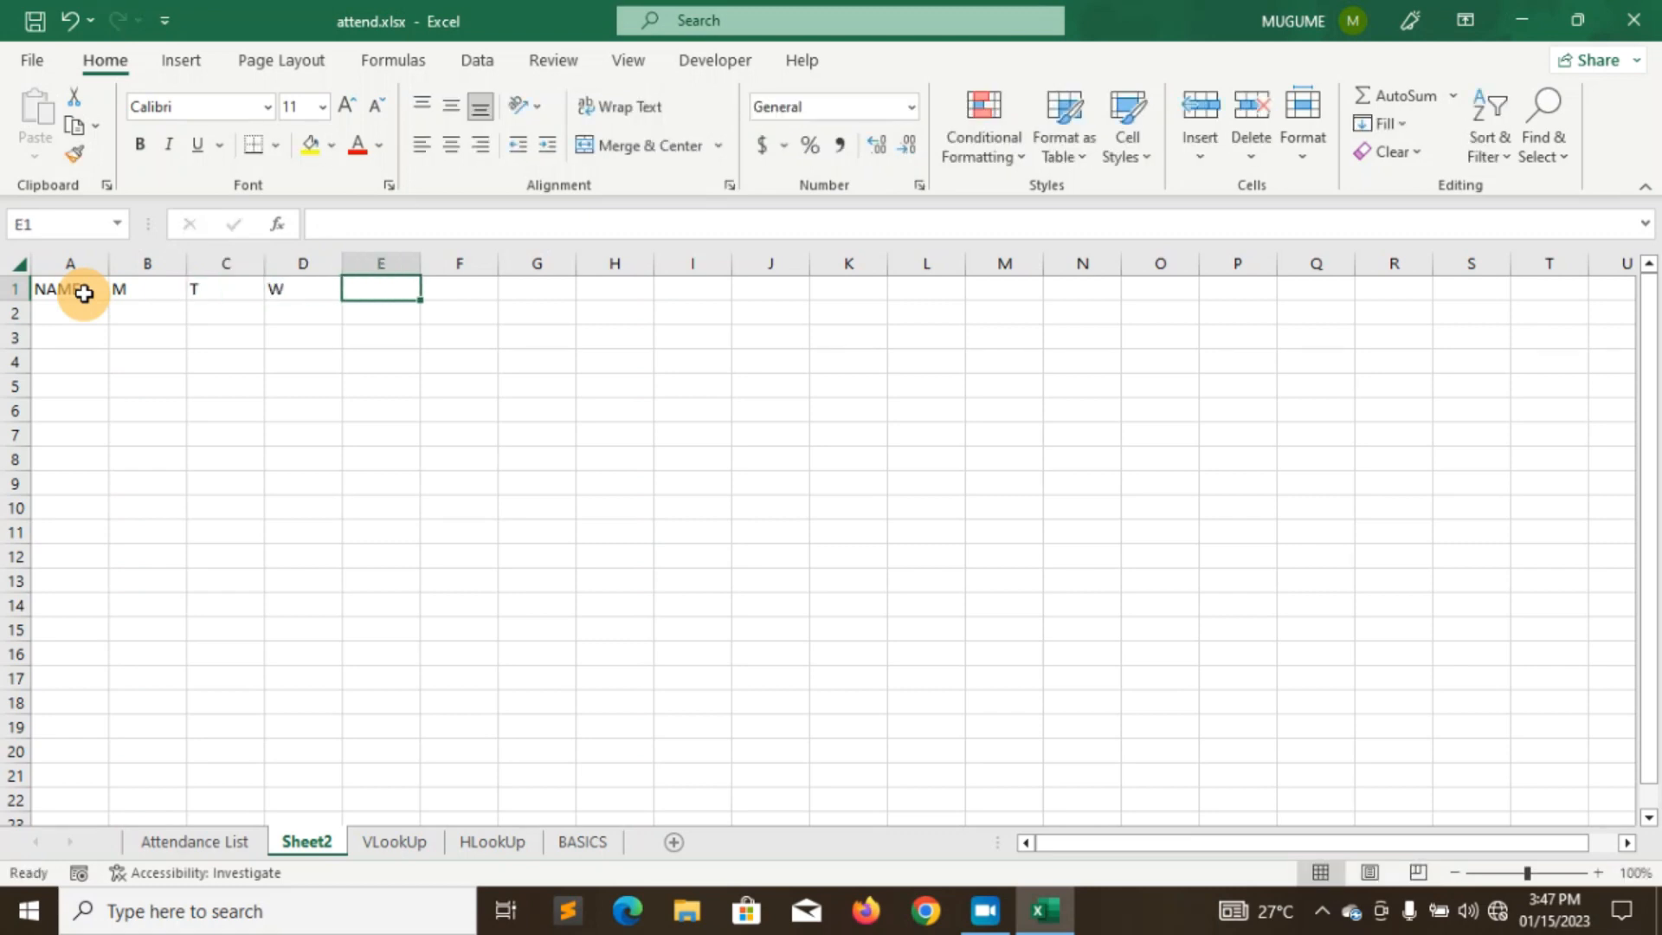
text(T)
key(Tab)
text(F)
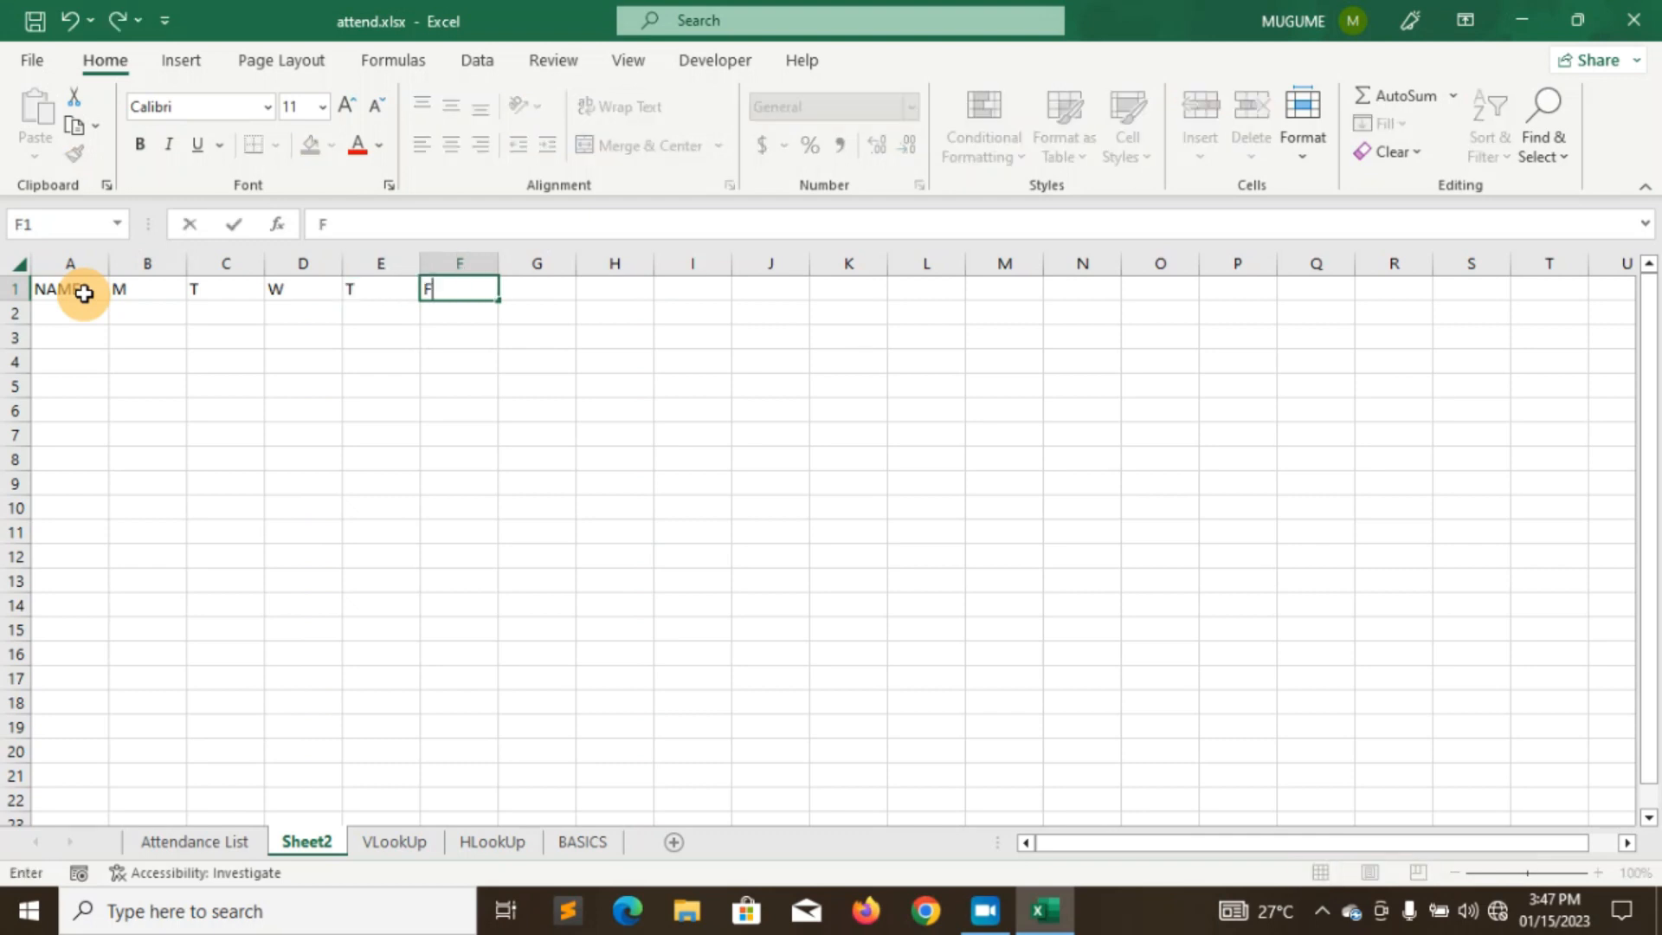
- Narrow the day columns to width 5.71 and widen column A for names
click(186, 264)
drag(184, 260, 296, 270)
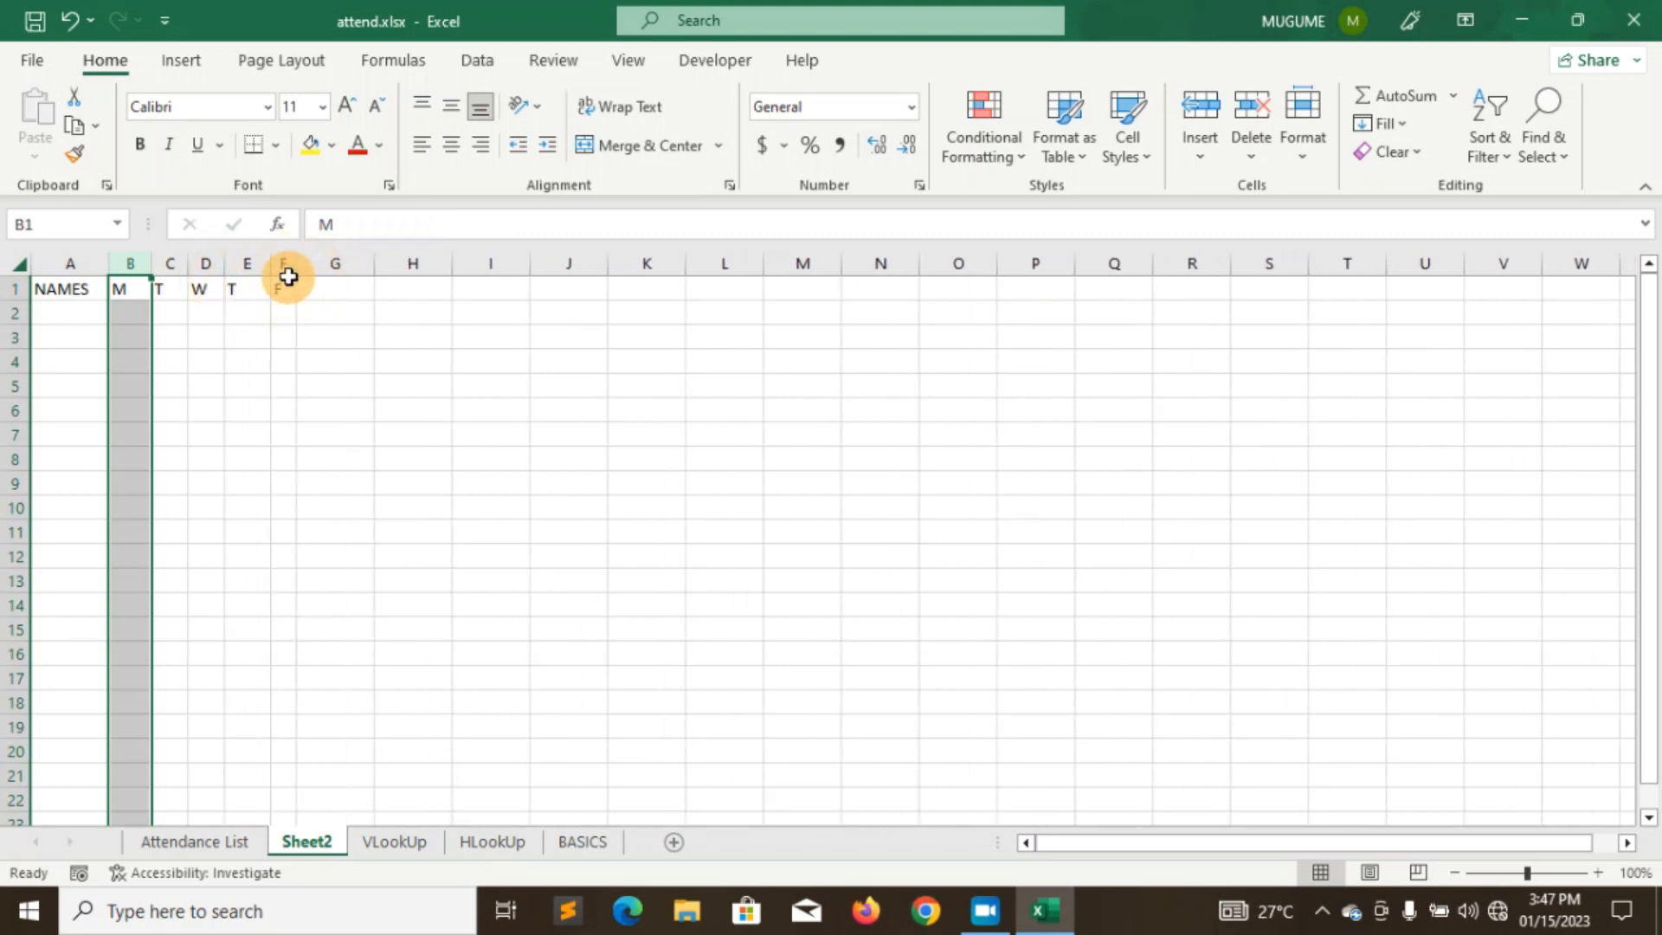
drag(111, 262, 245, 264)
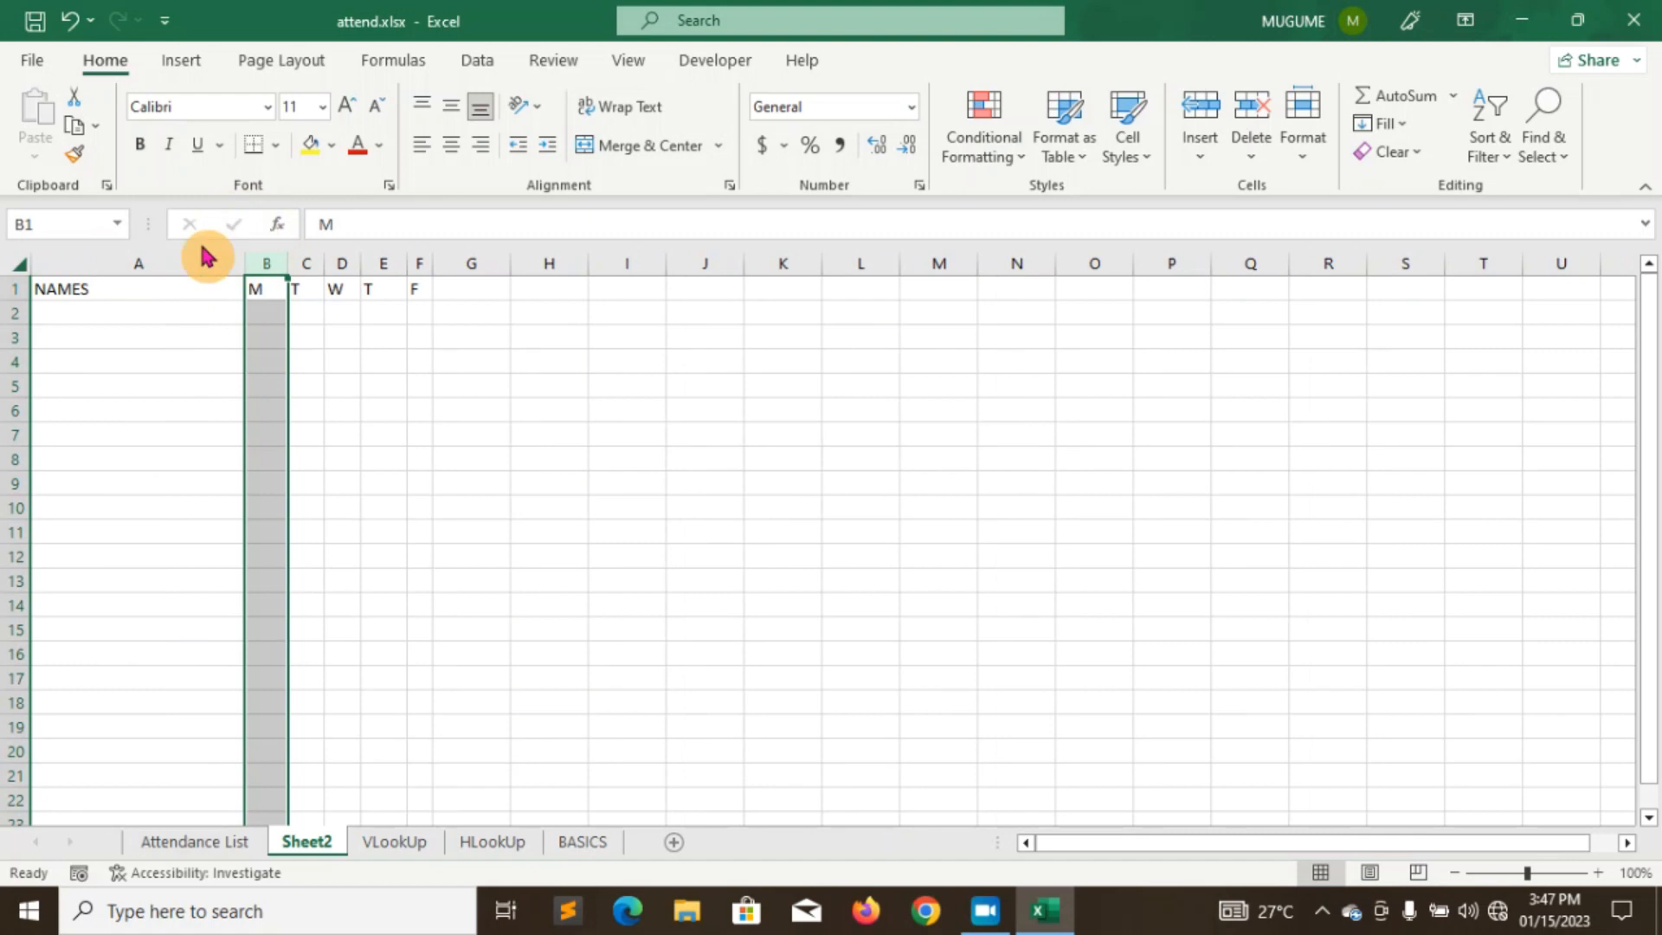
click(96, 309)
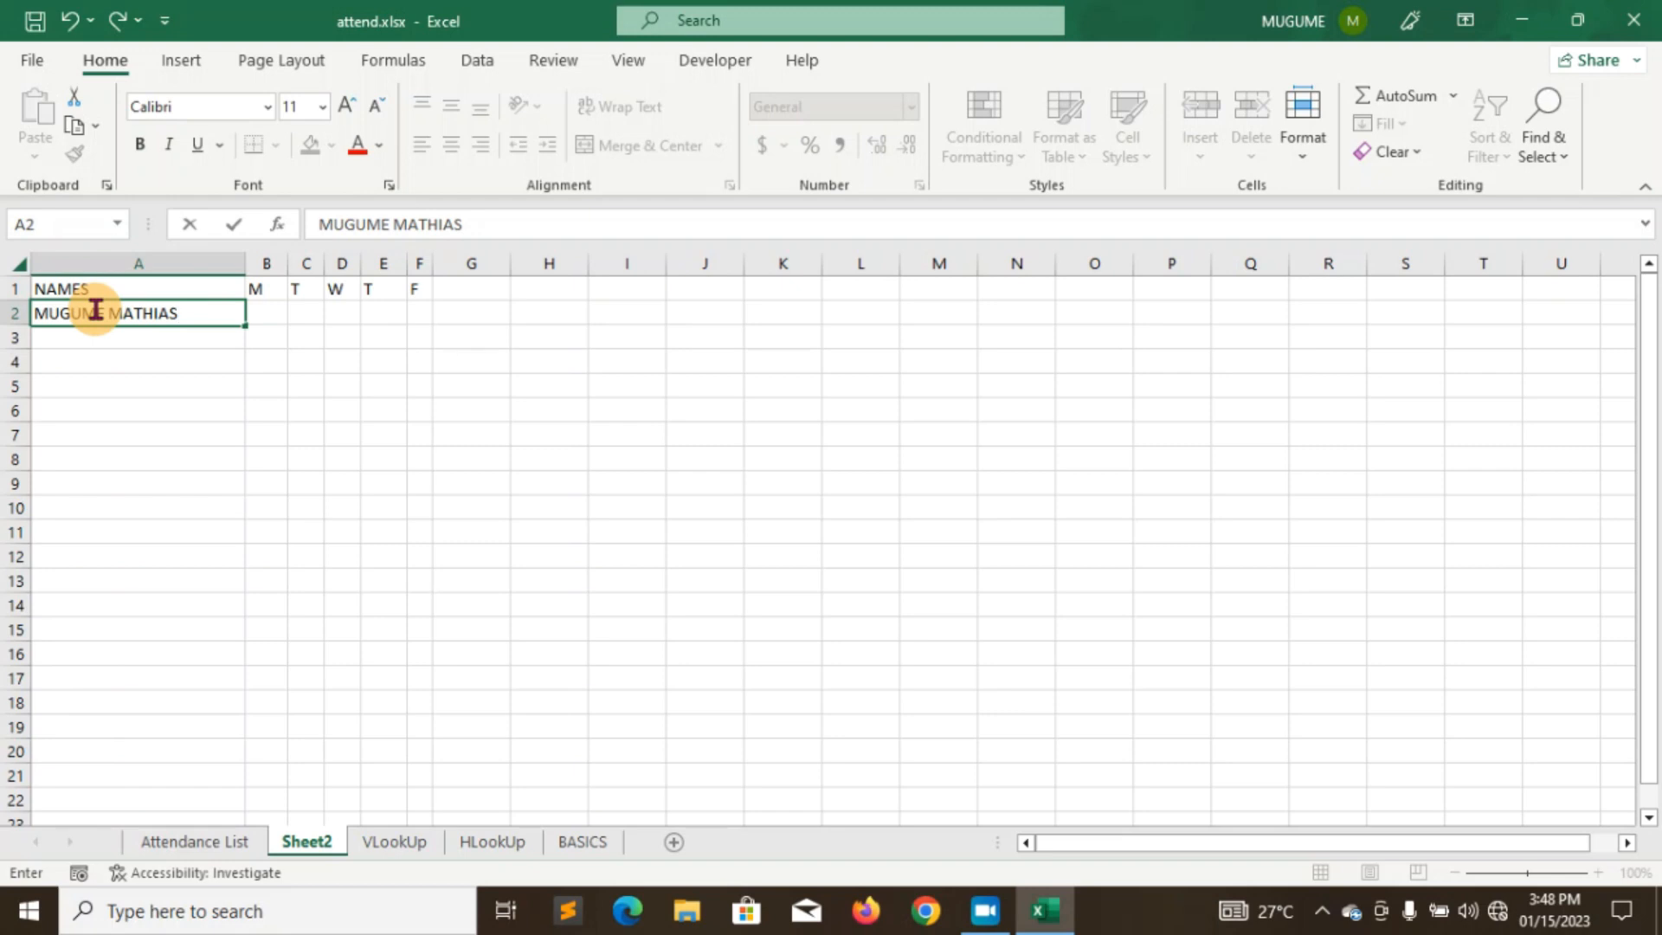
- Enter the first six student names in A2 through A7
key(Return)
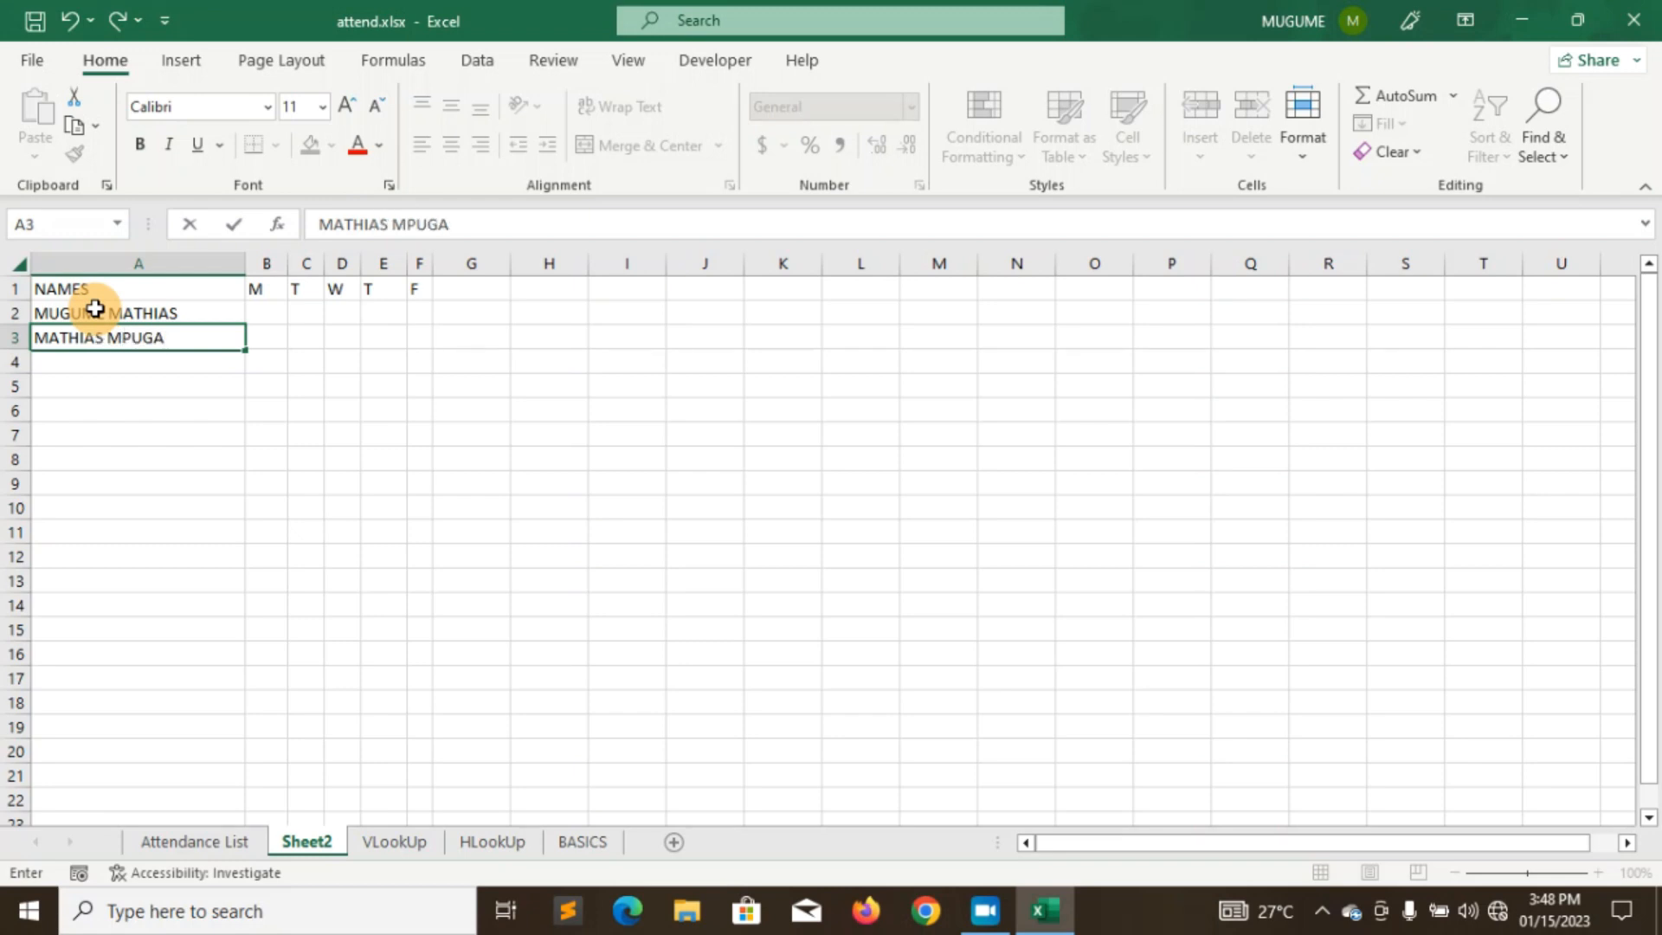
key(Return)
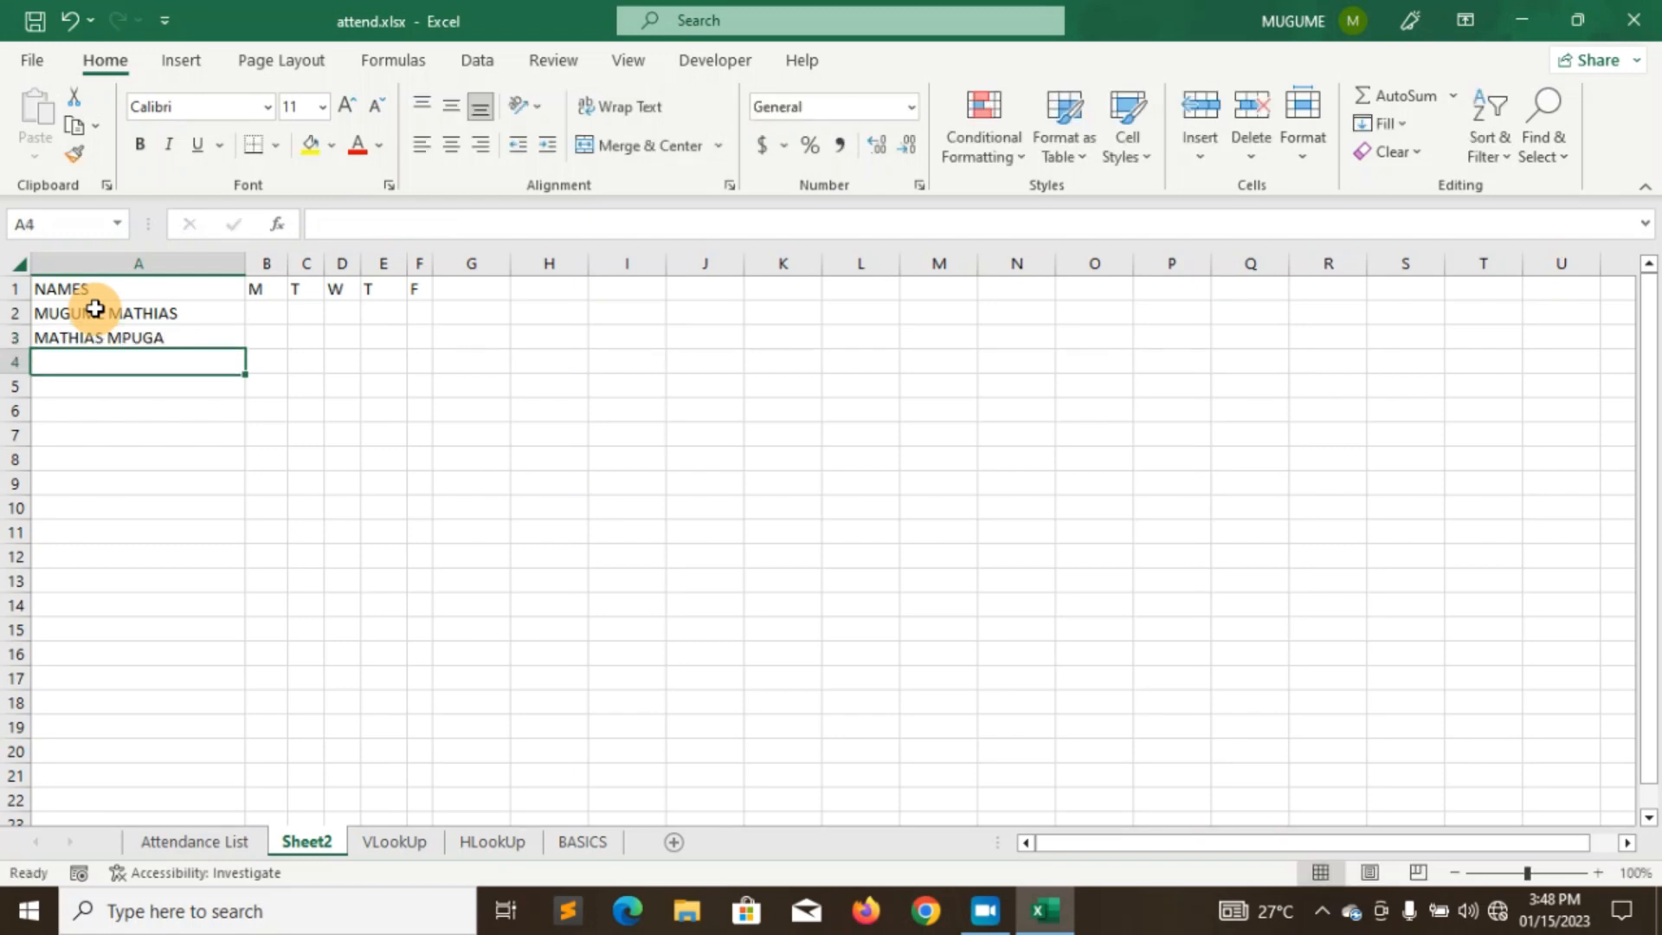
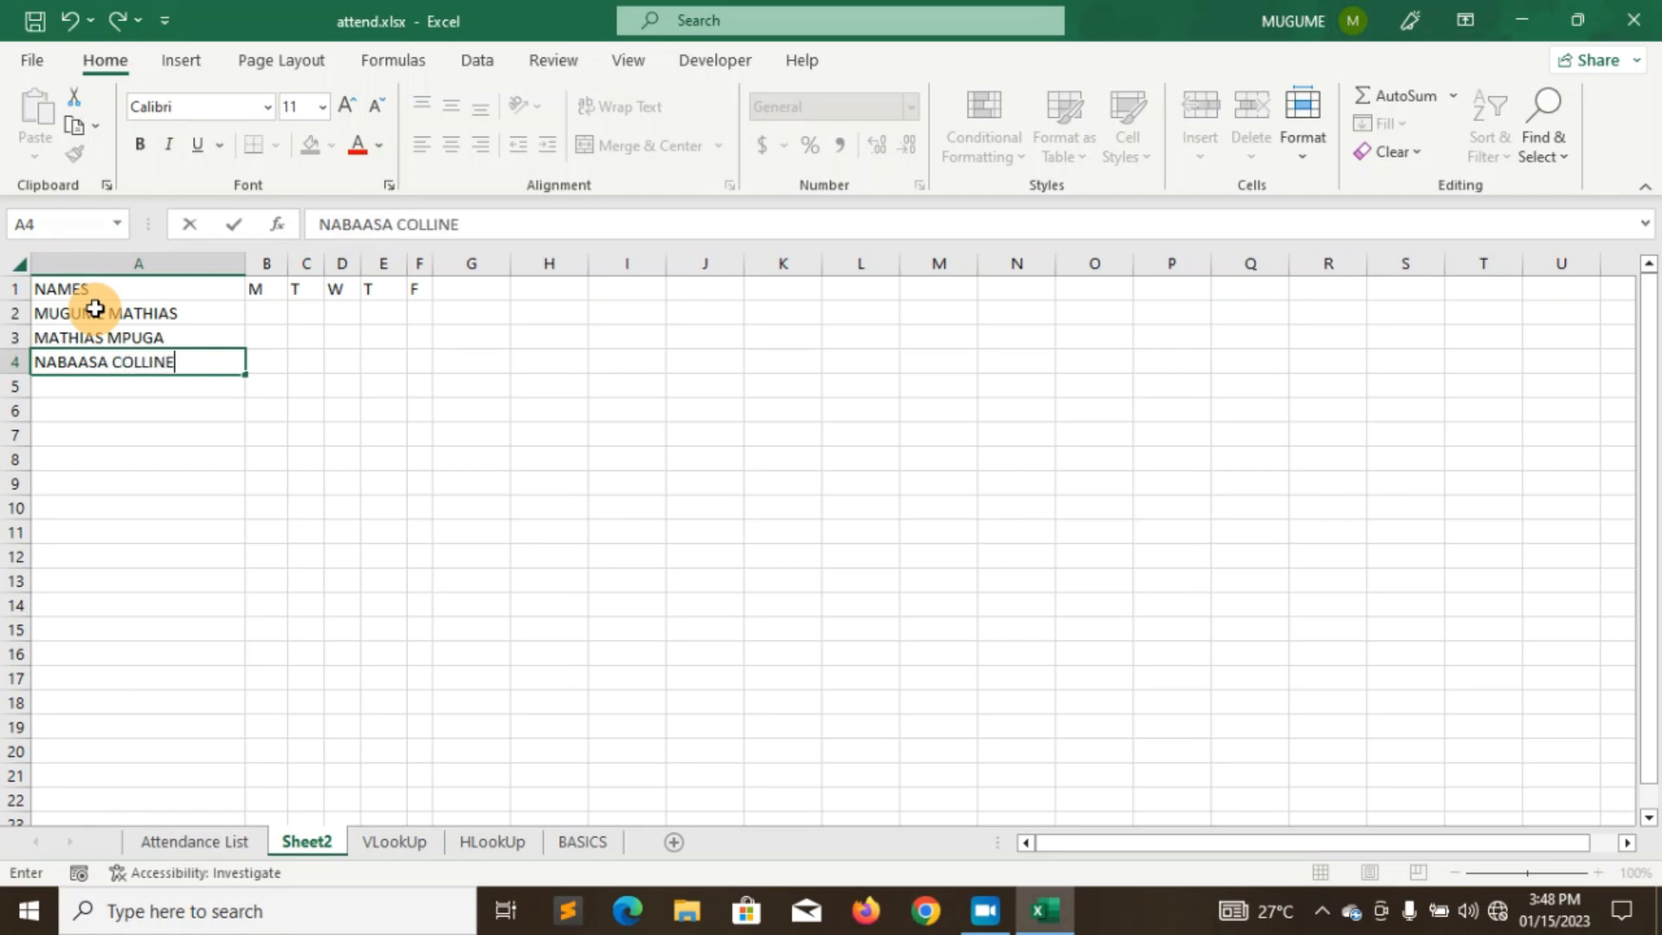
key(Return)
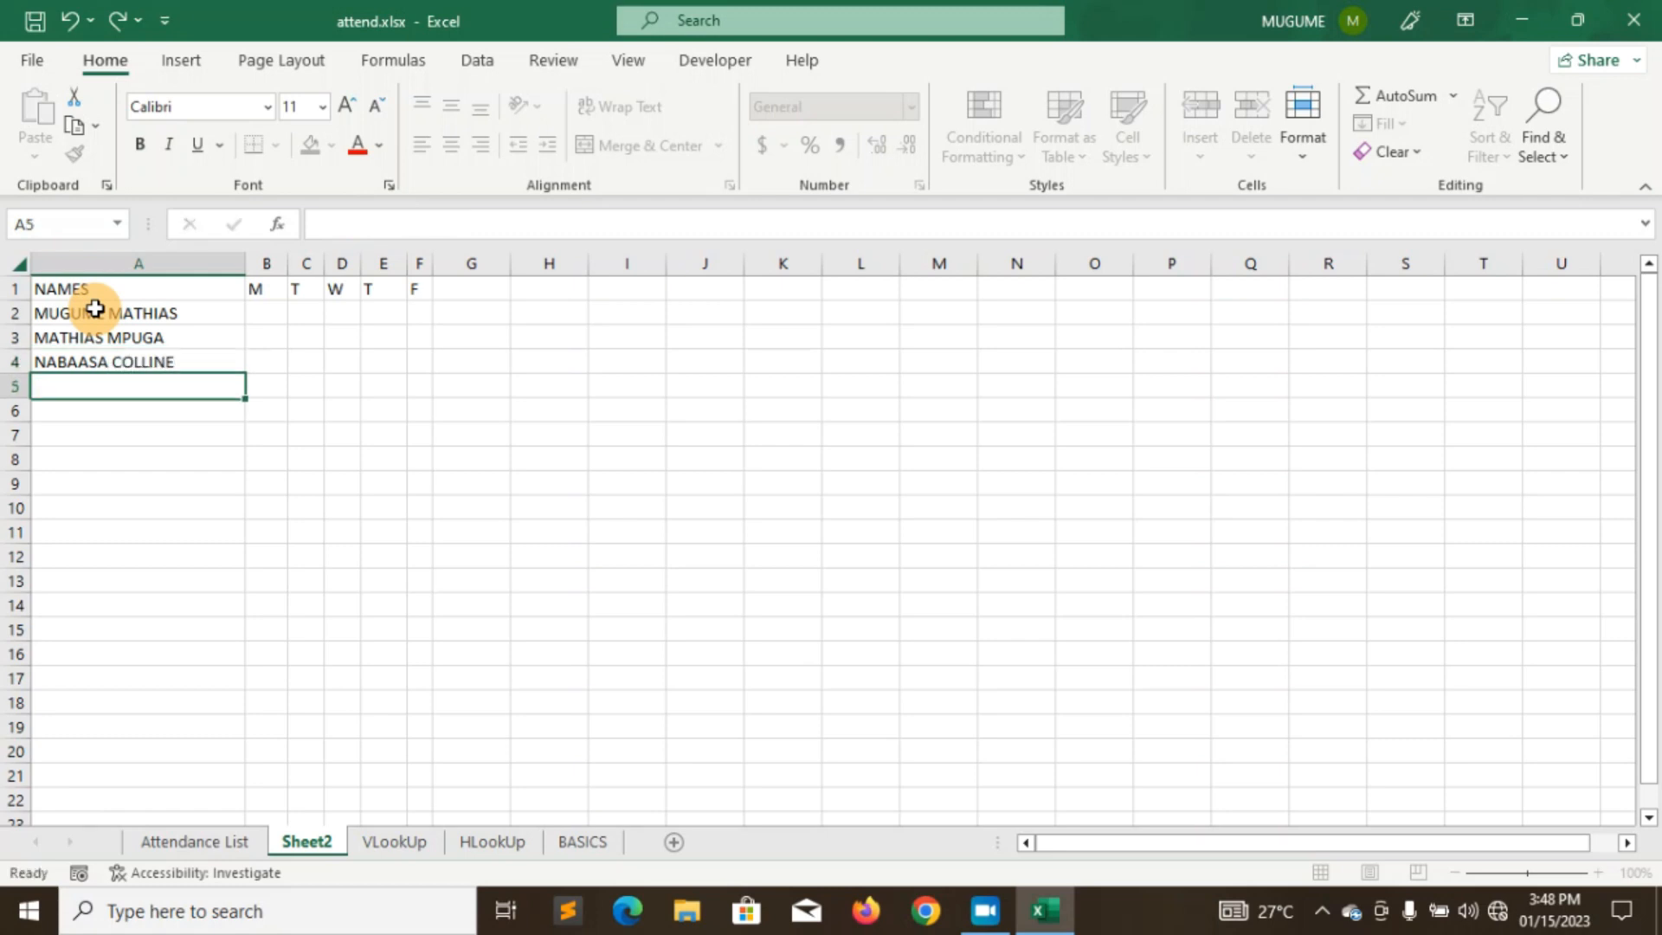
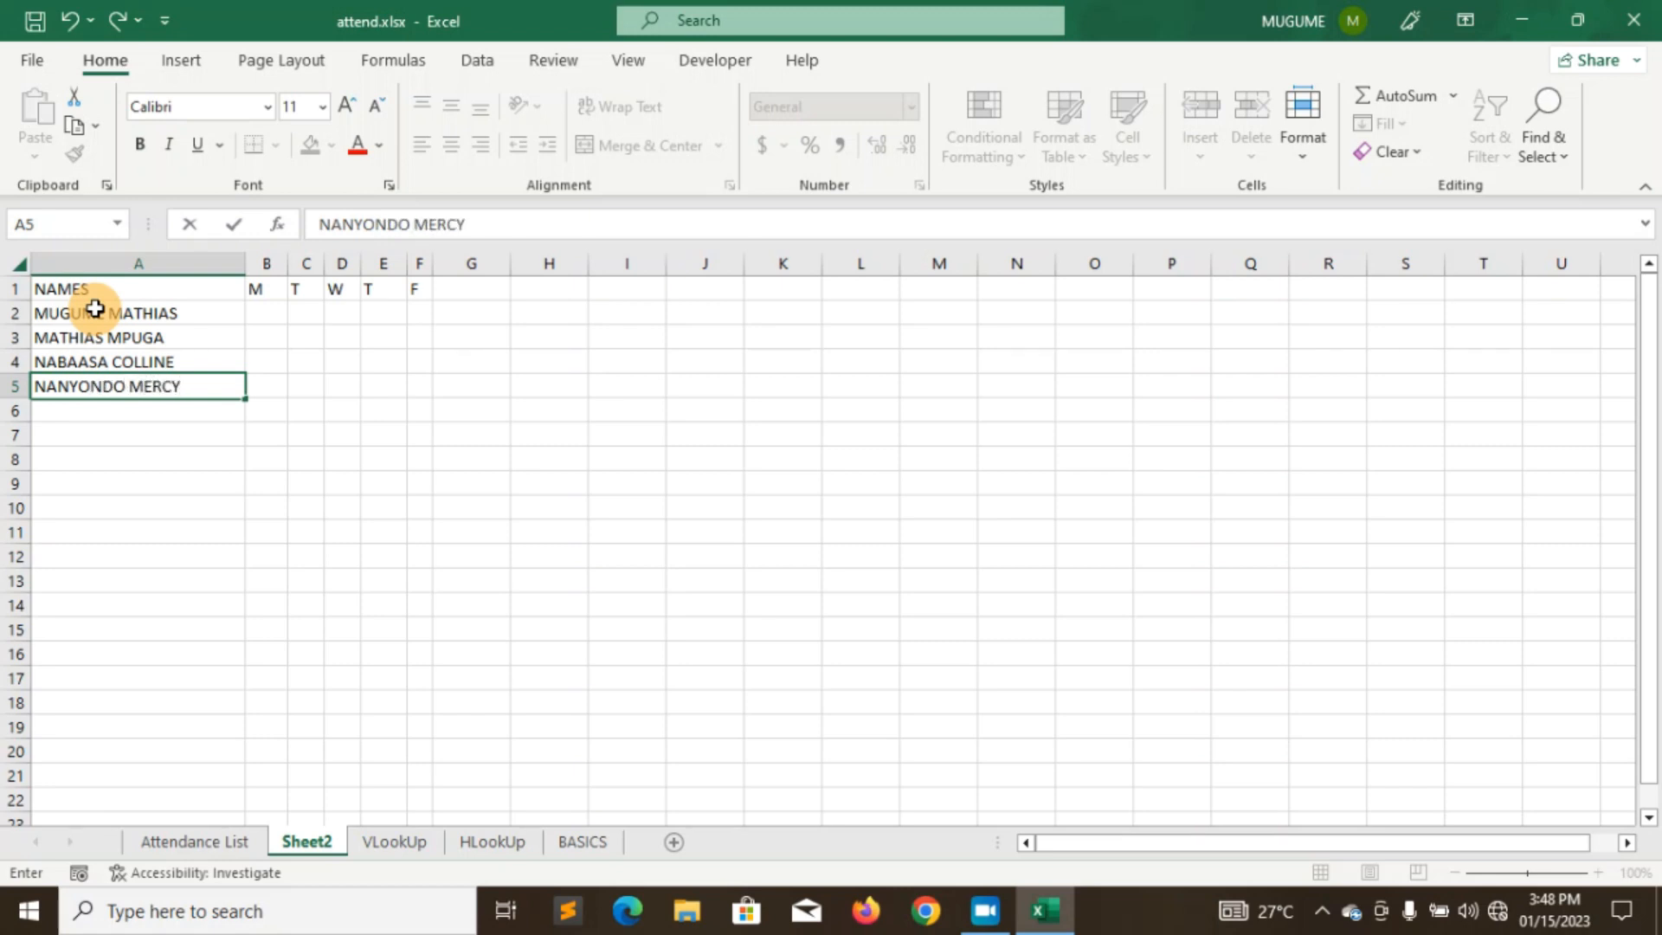
key(Return)
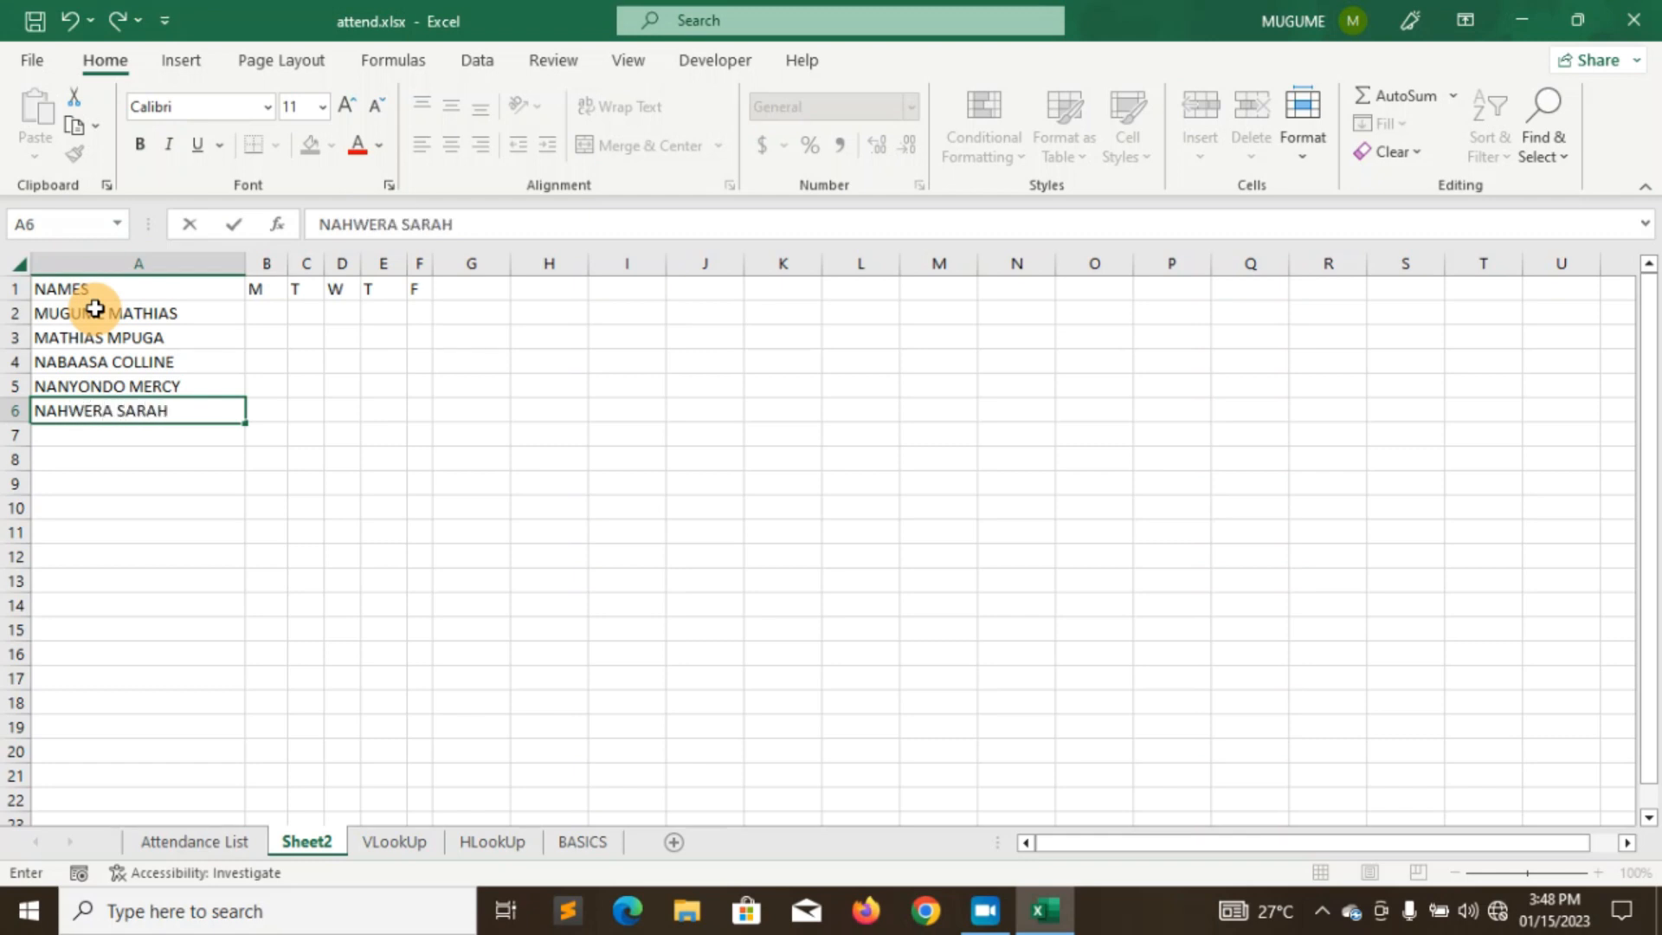
key(Return)
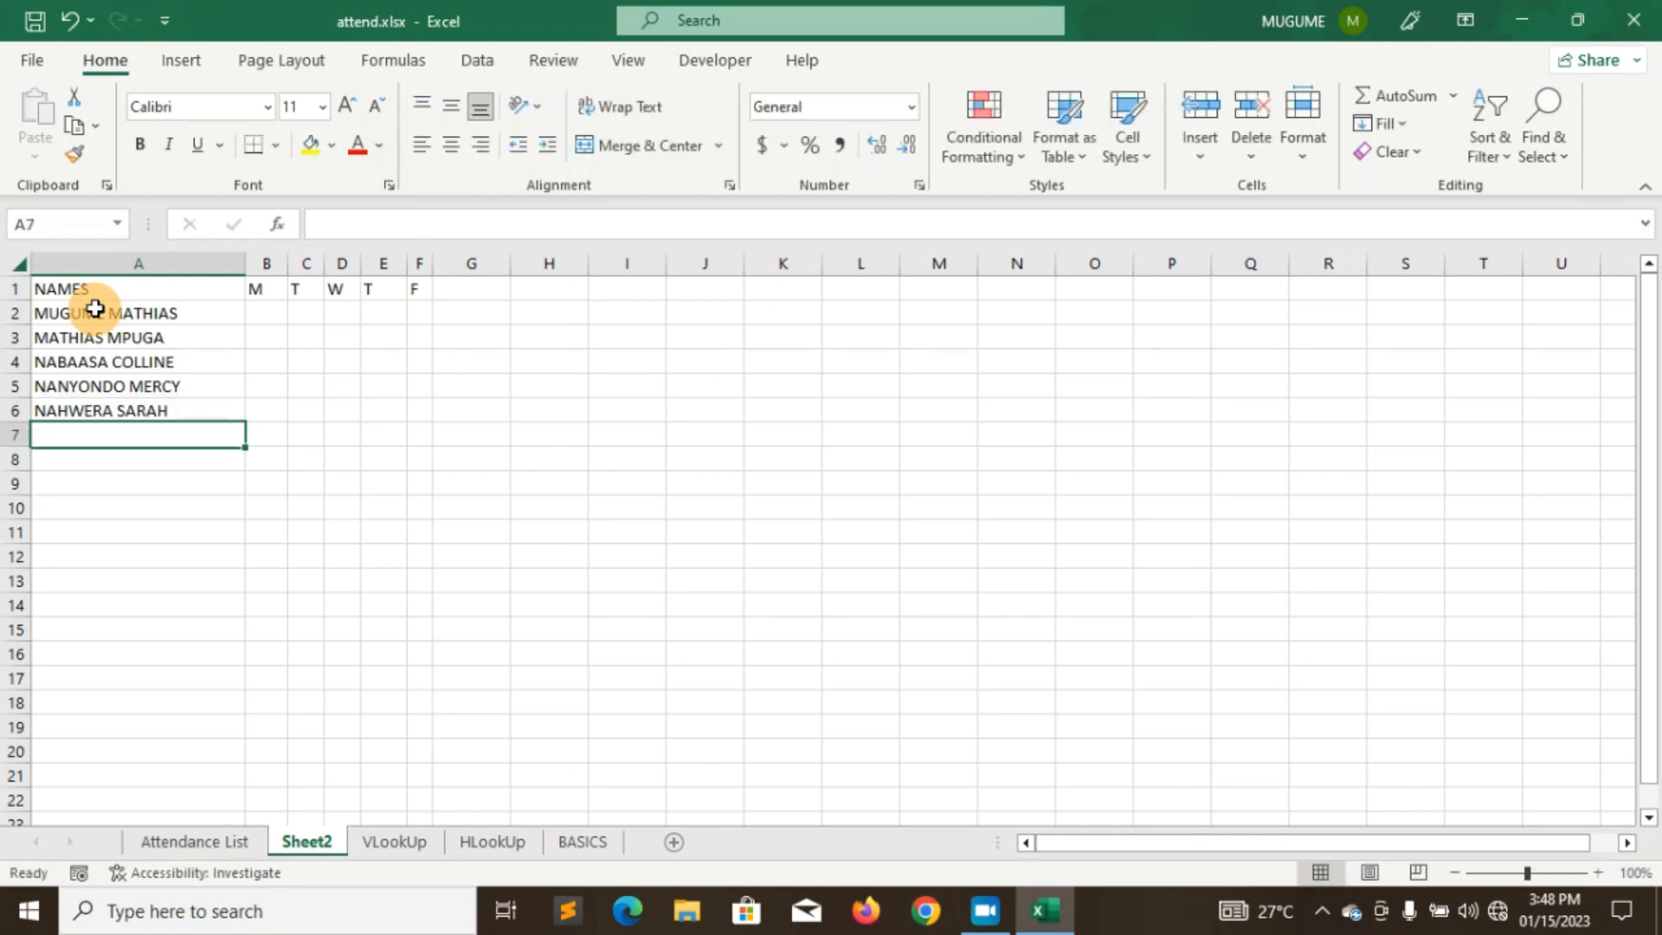
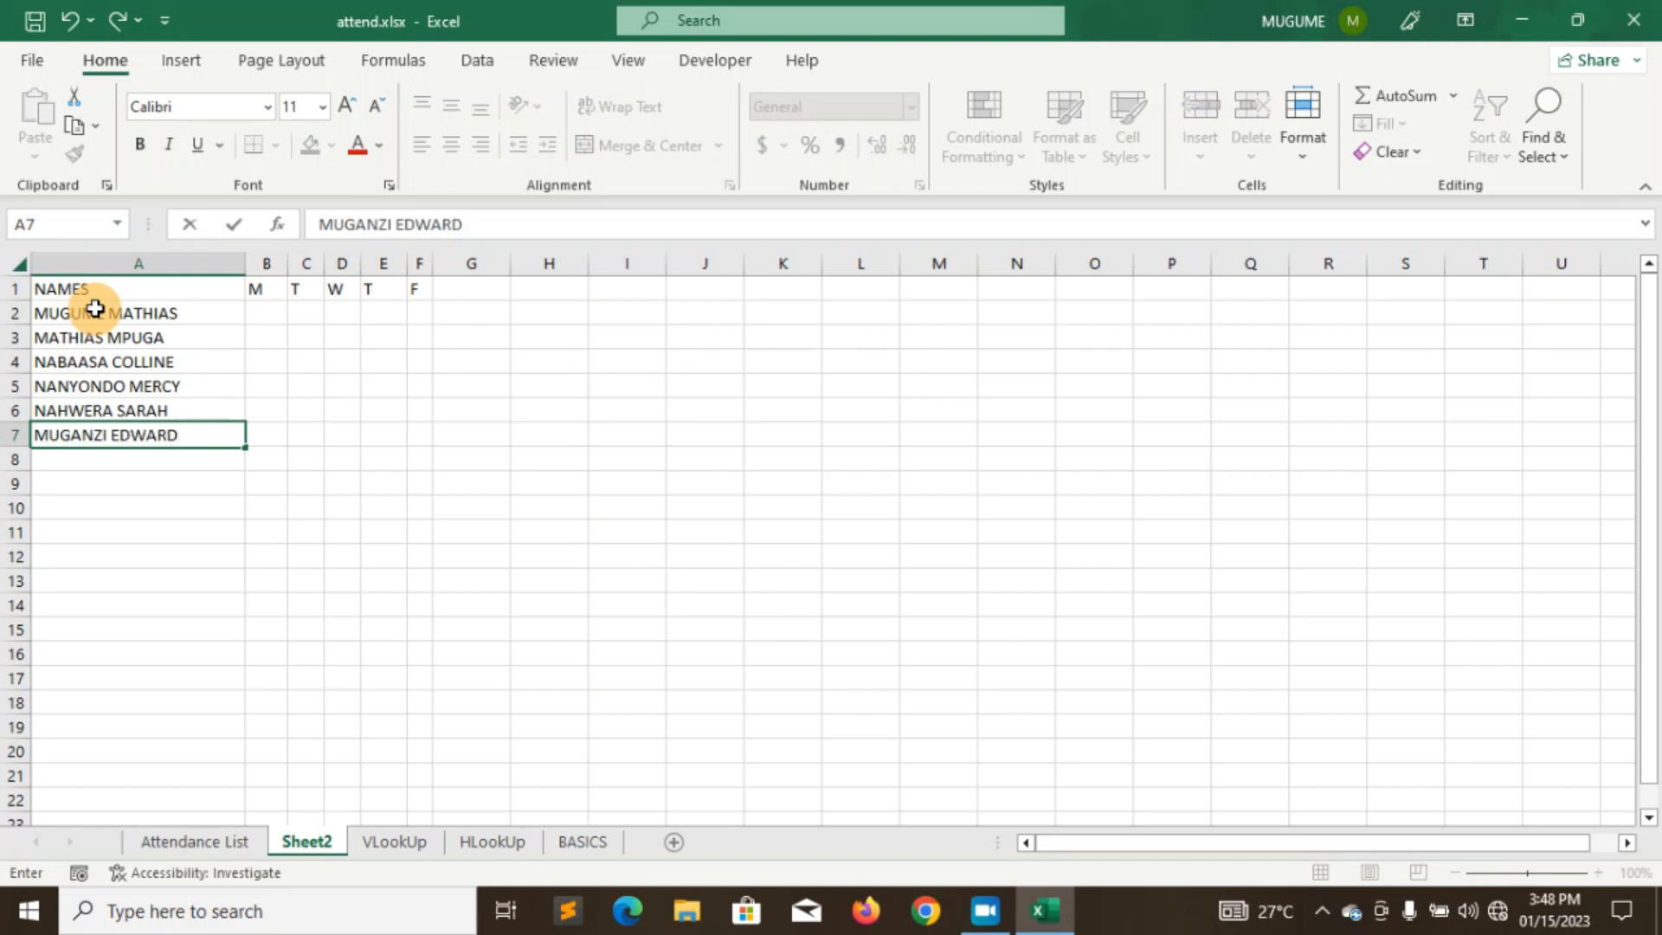
key(Return)
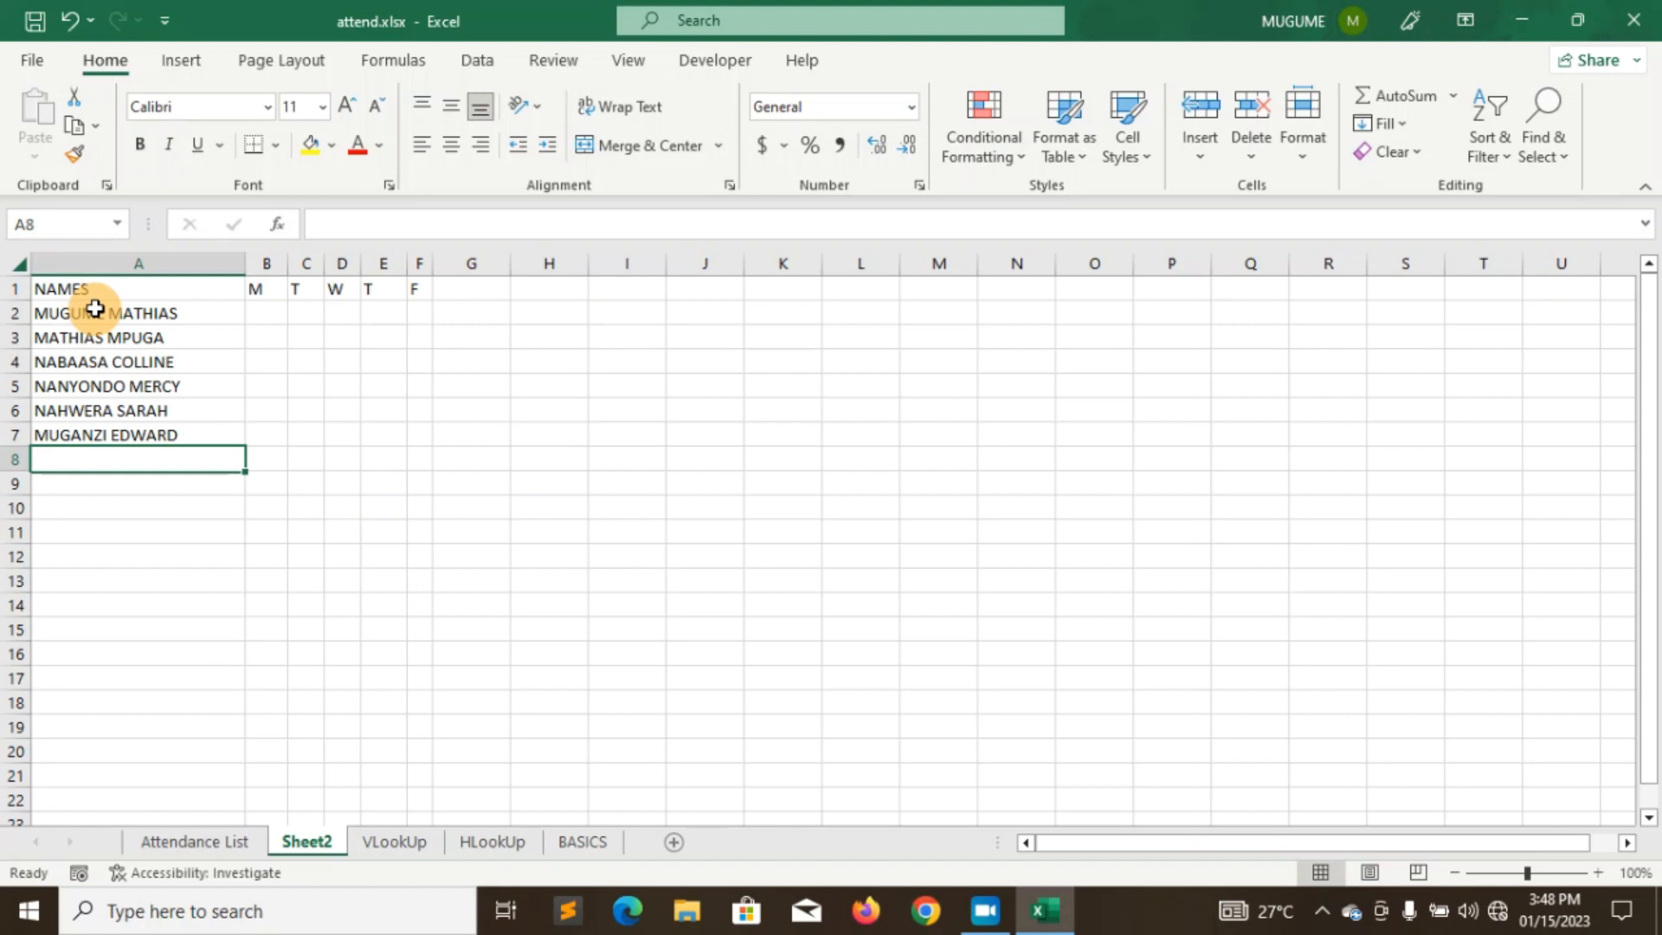
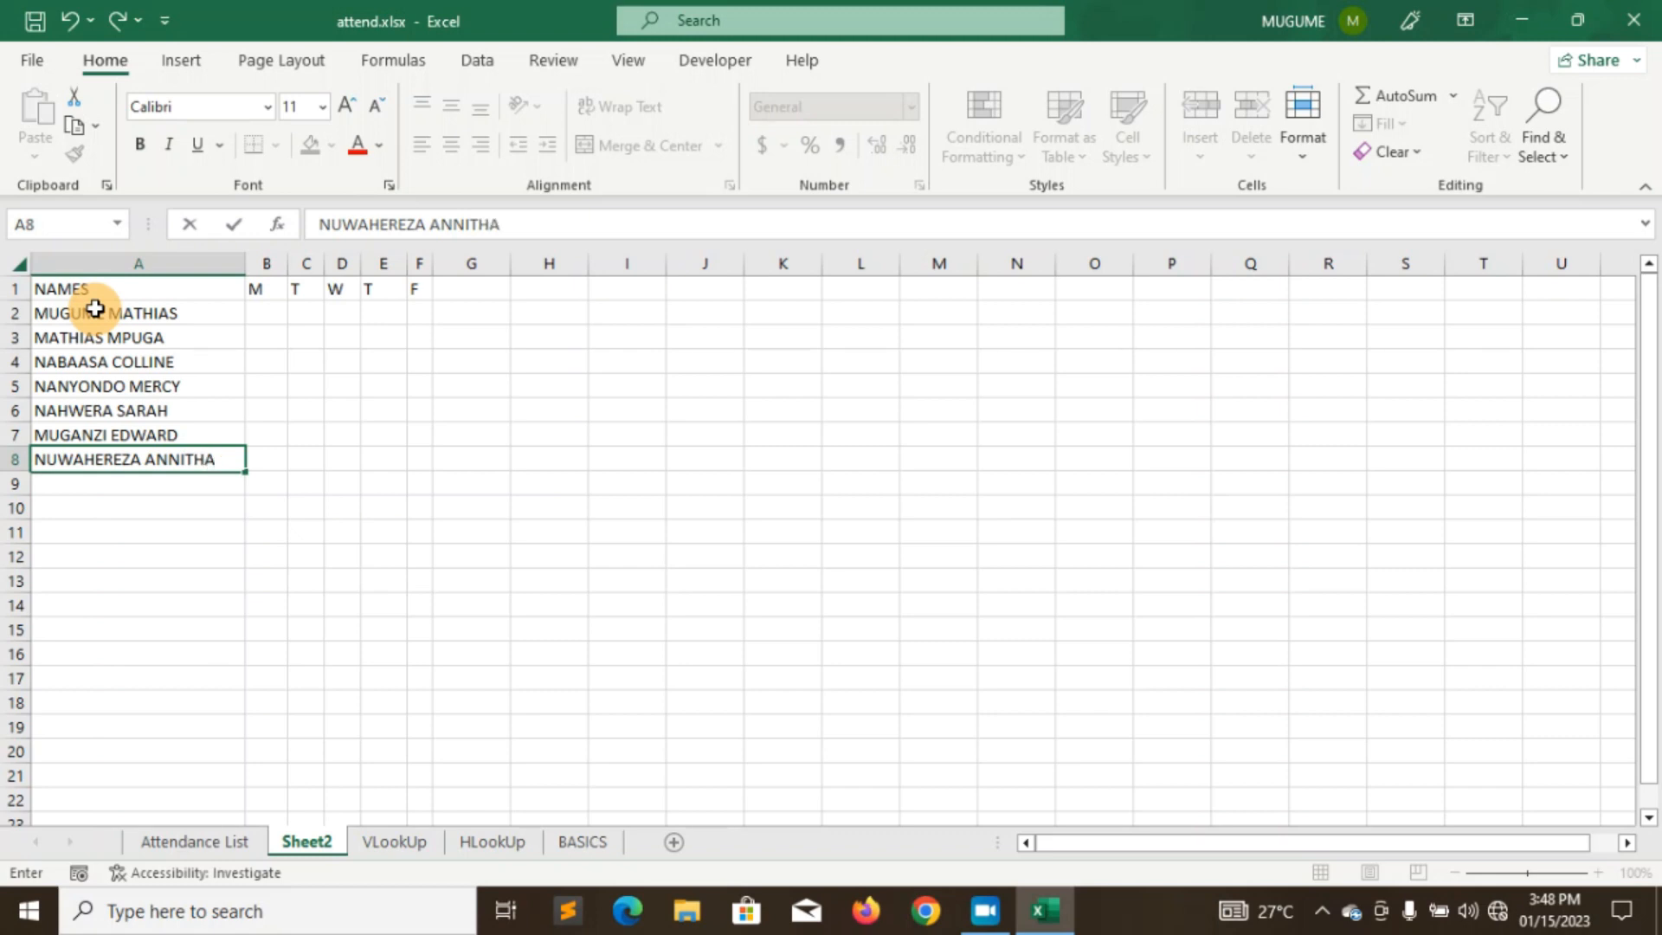
- Enter the next student names in A8–A11 and type an eleventh name into A12
key(Return)
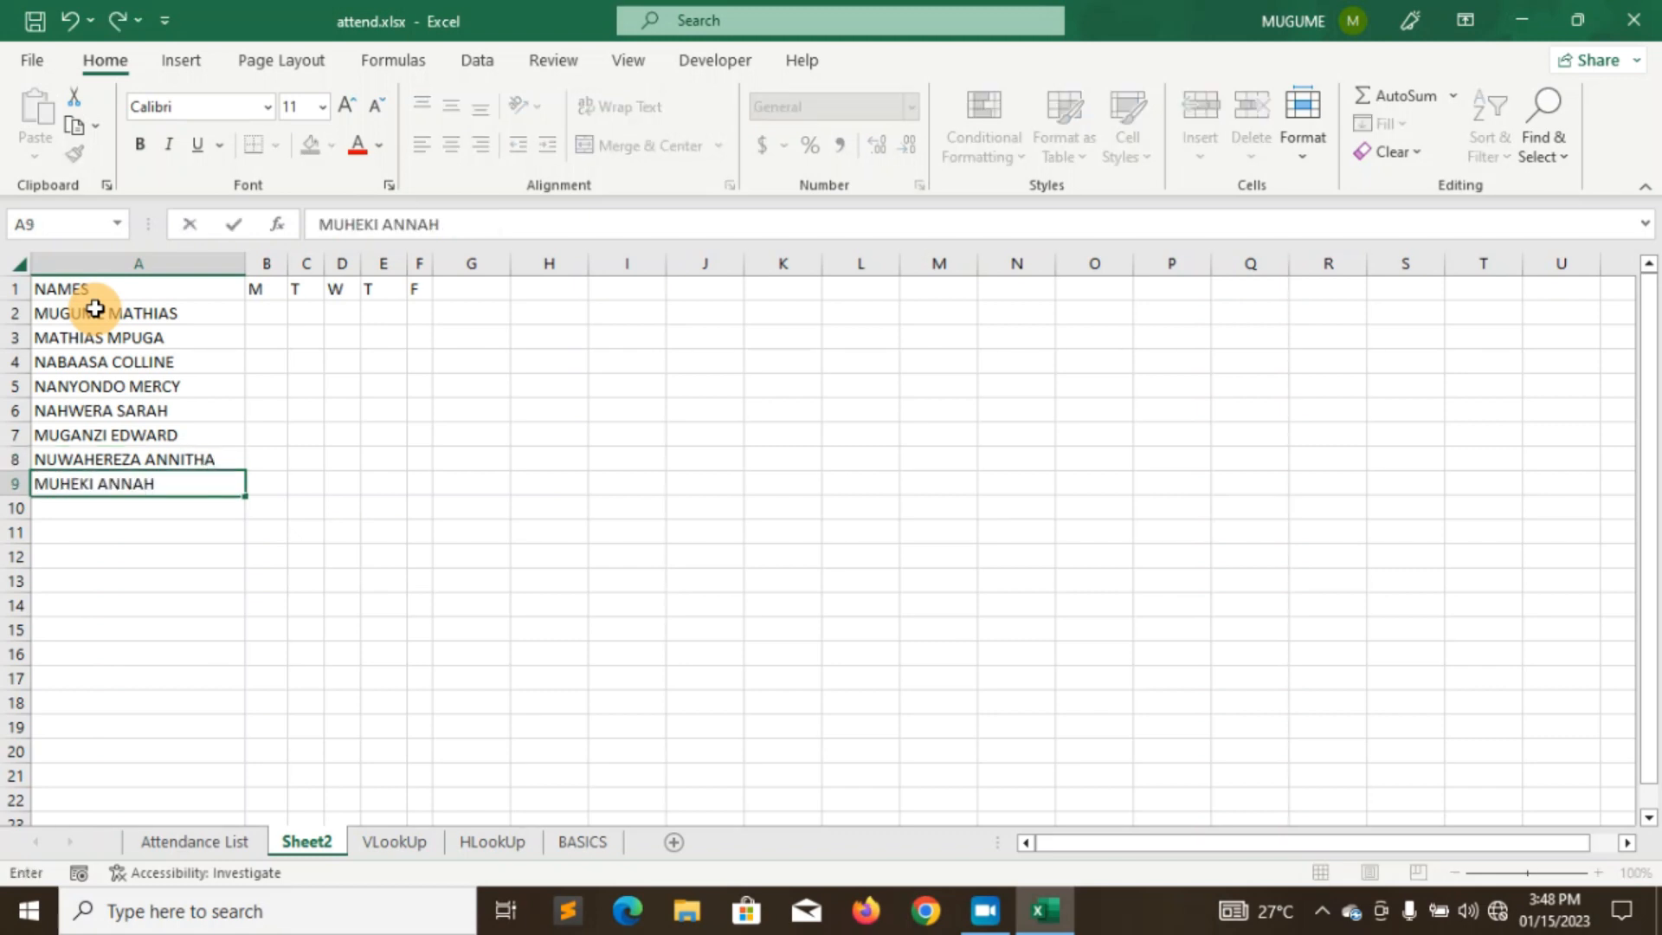
key(Return)
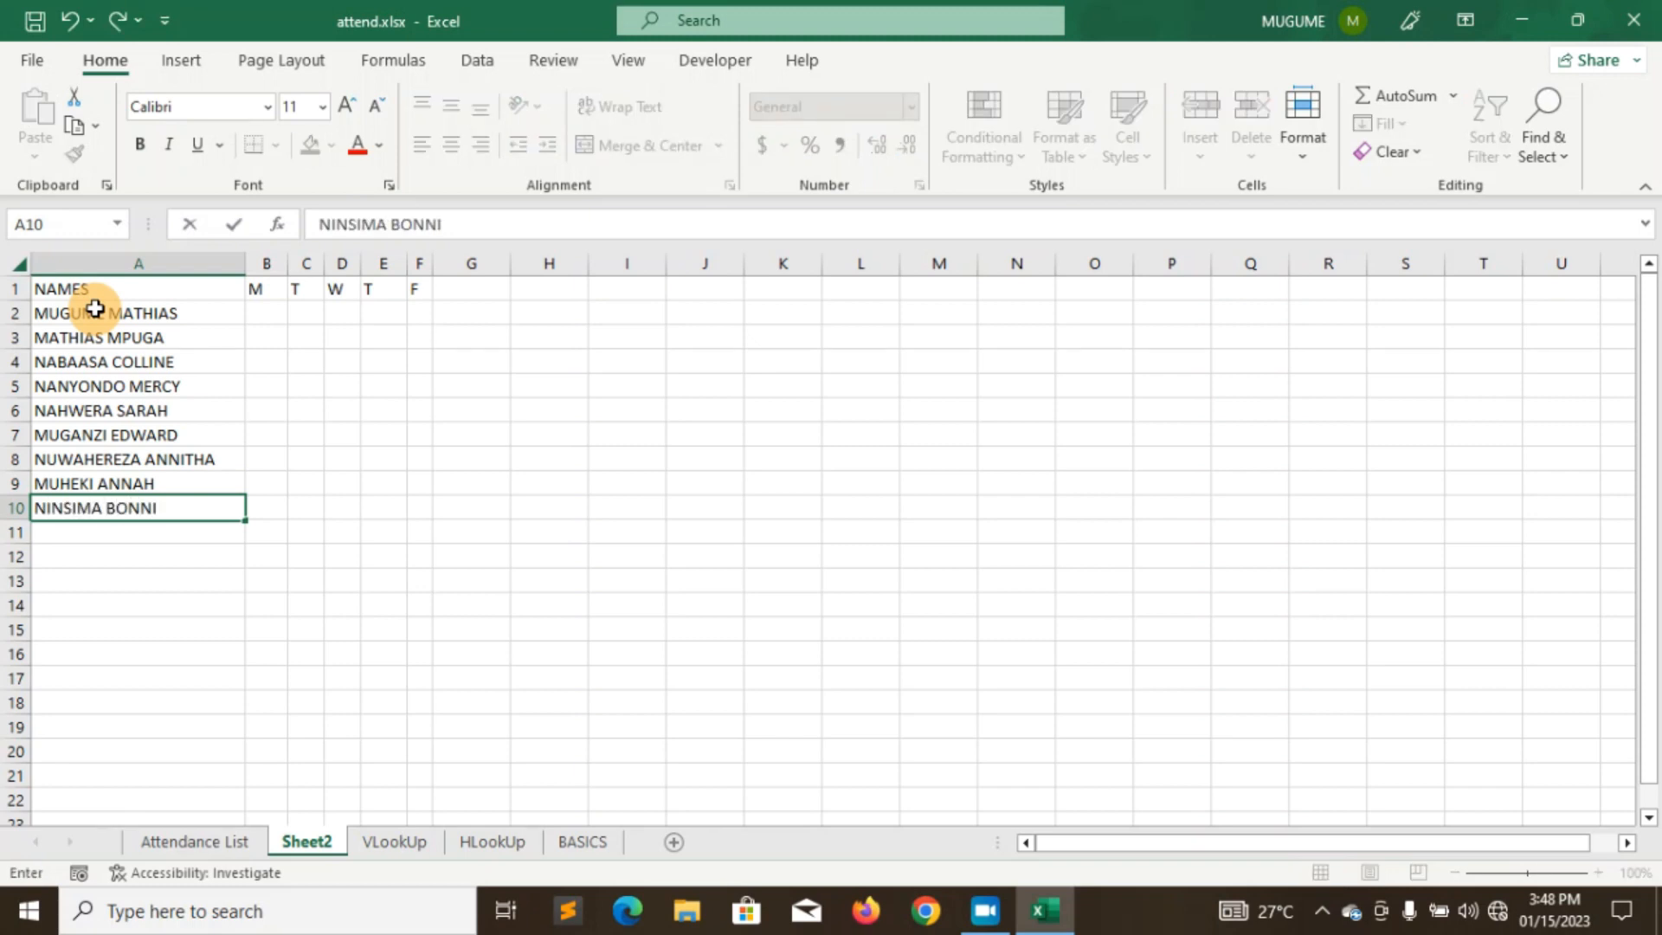
key(Return)
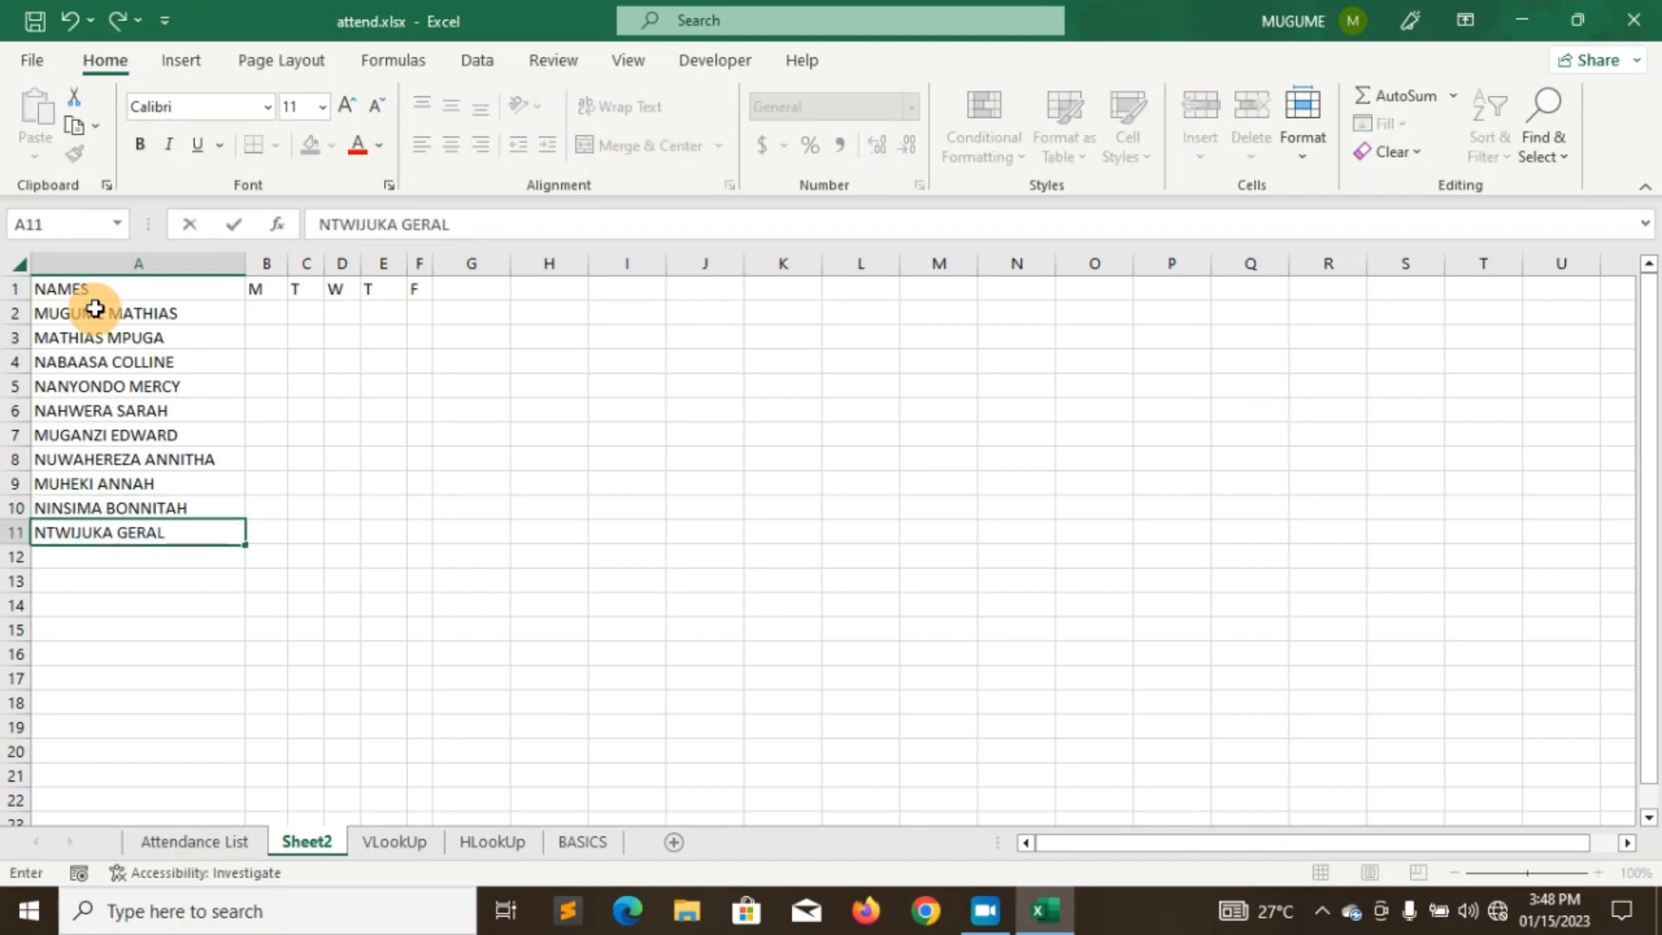
key(Return)
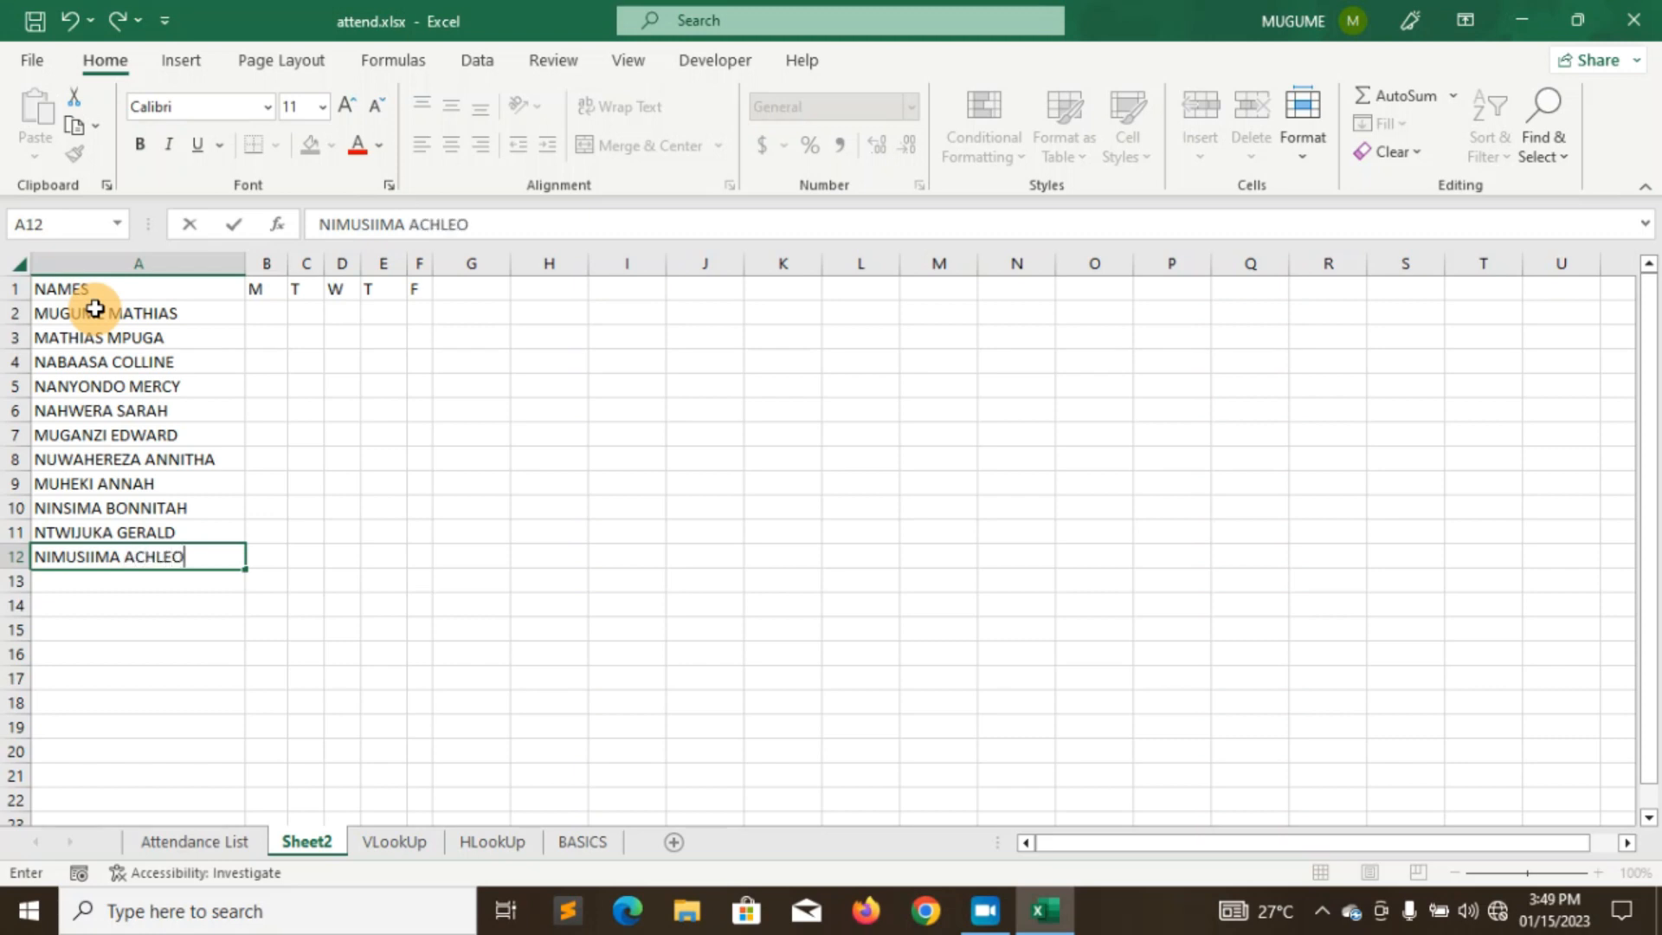
click(58, 288)
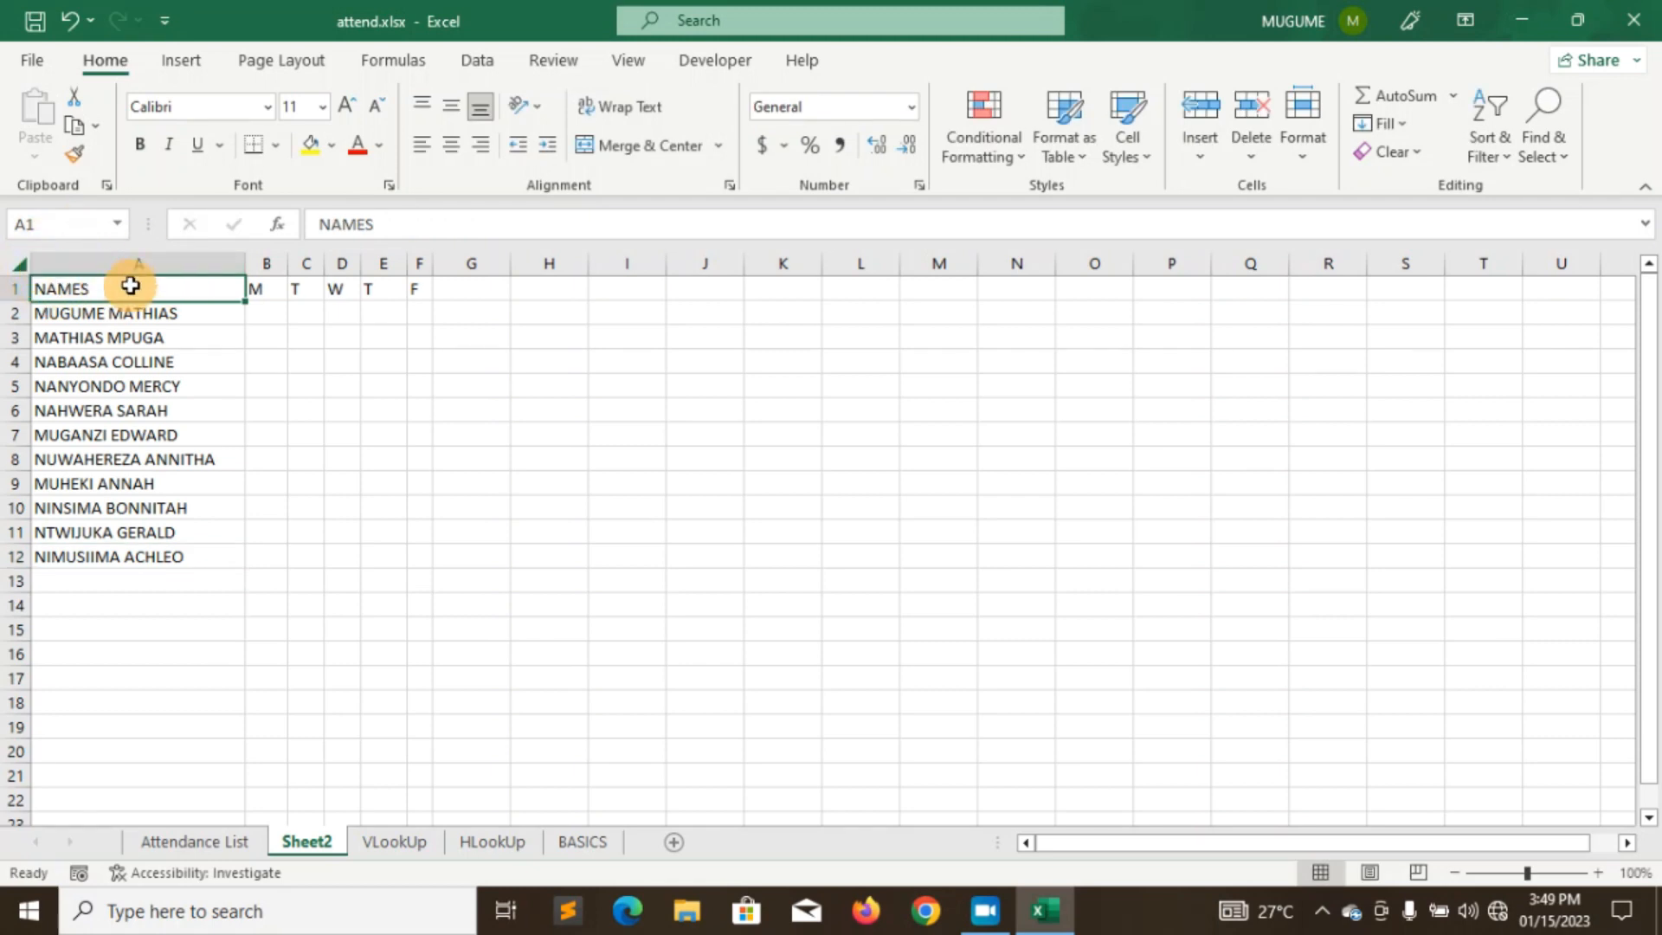
- Make the NAMES, M and T headings in A1:C1 bold italic
drag(382, 224, 315, 224)
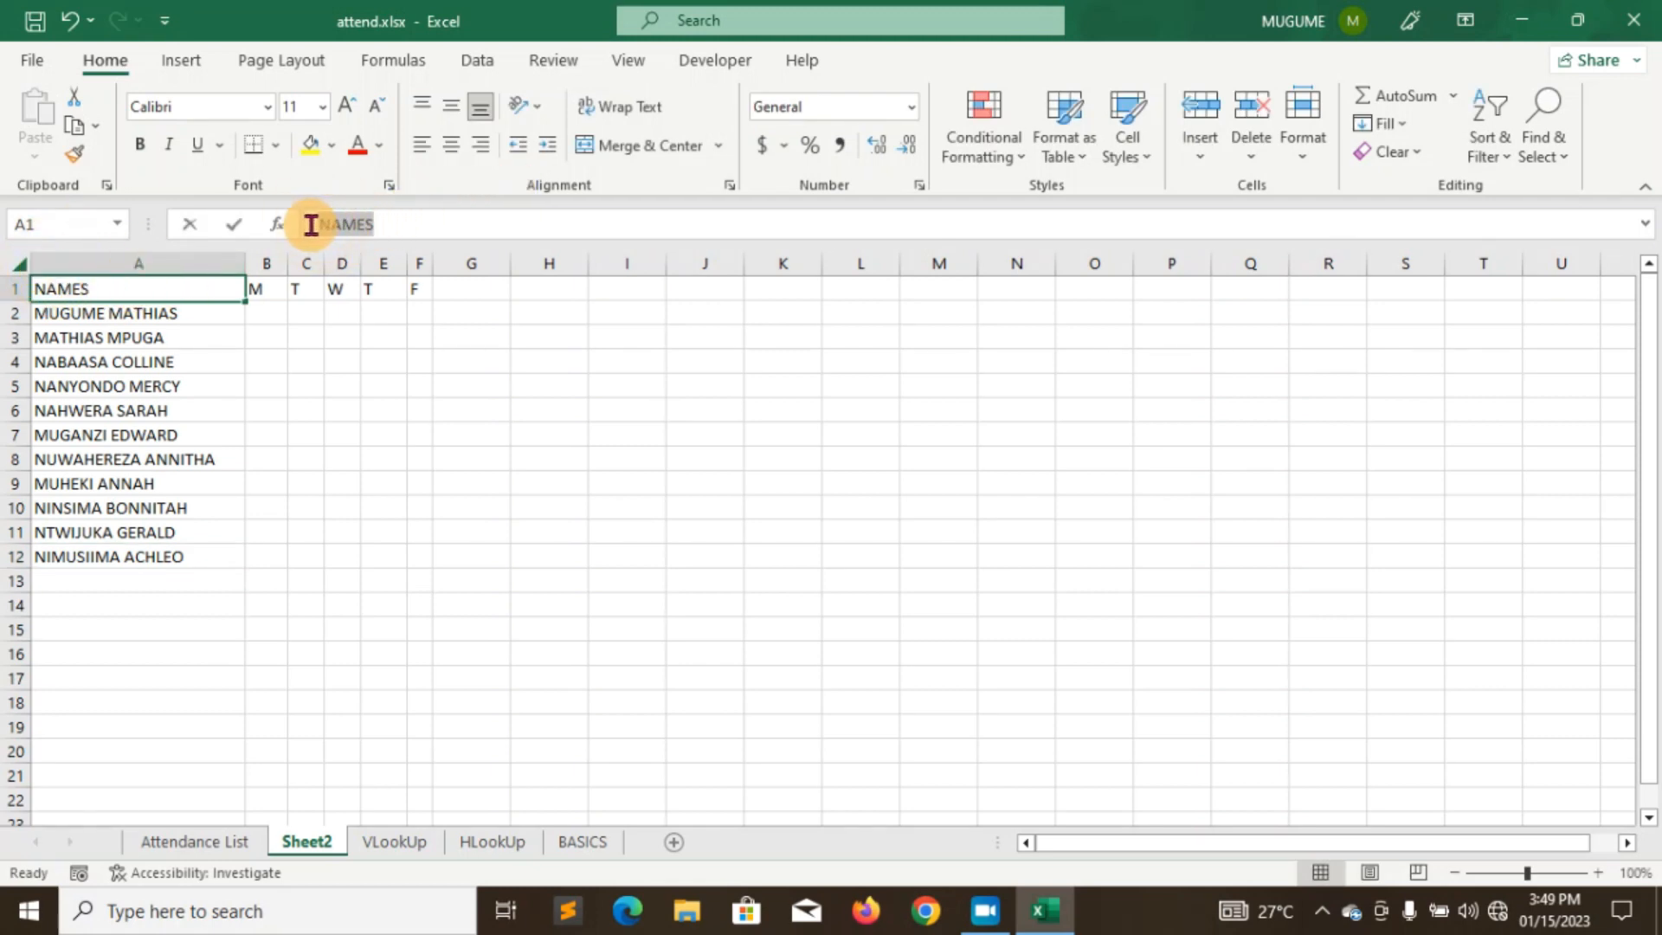
click(169, 145)
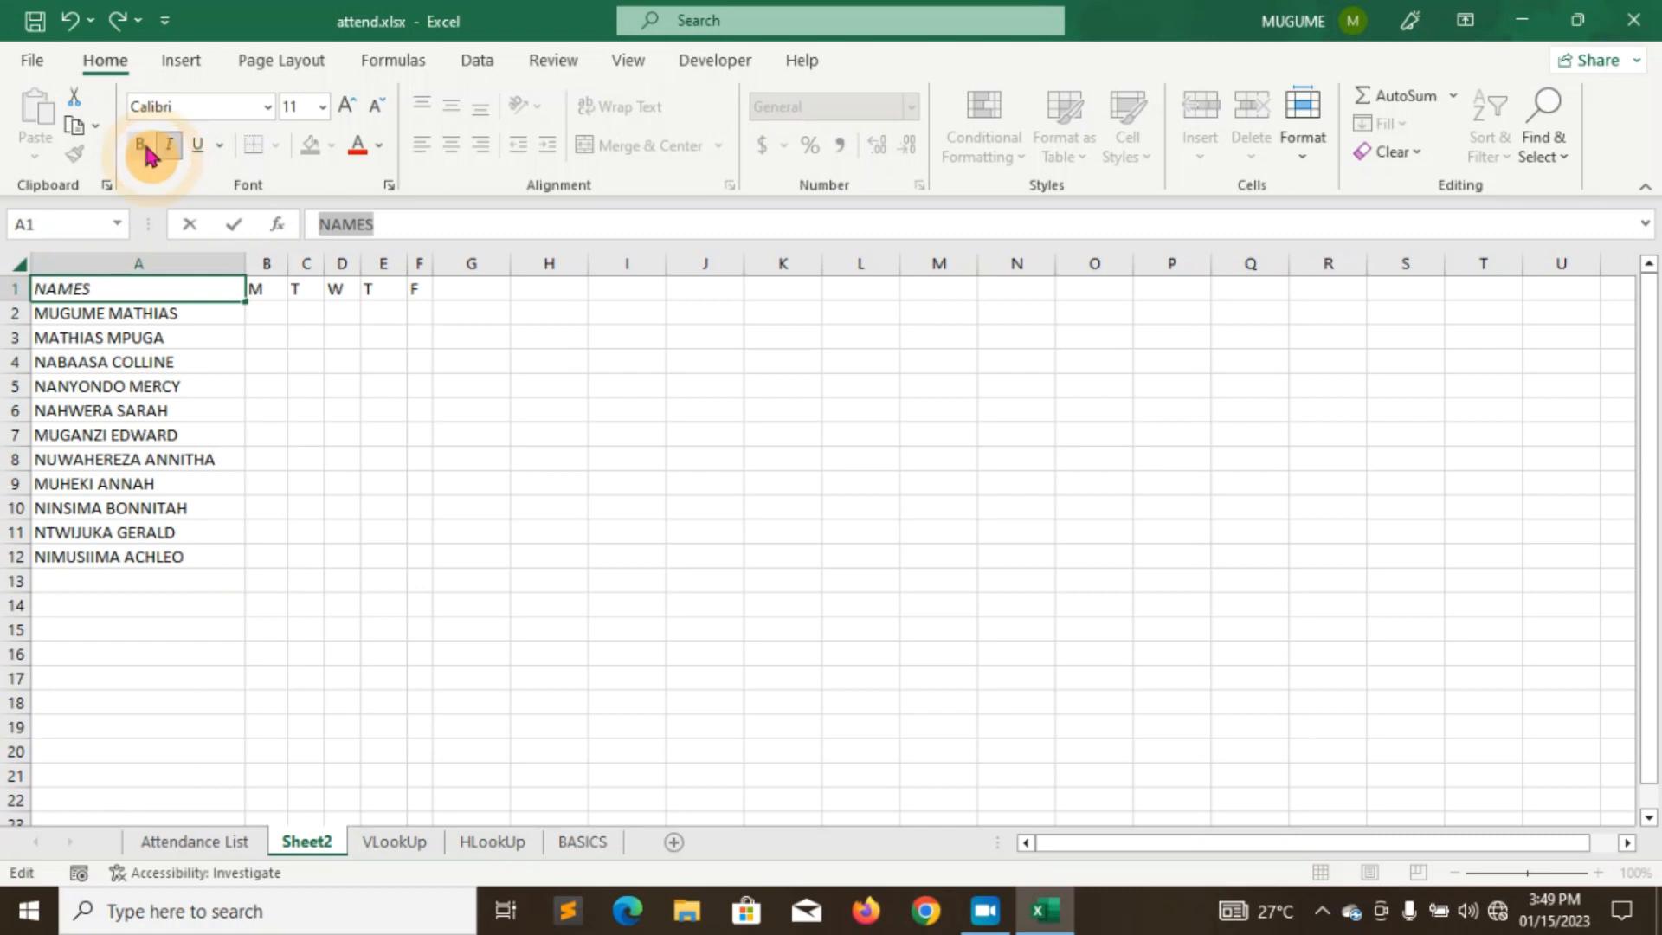
click(140, 146)
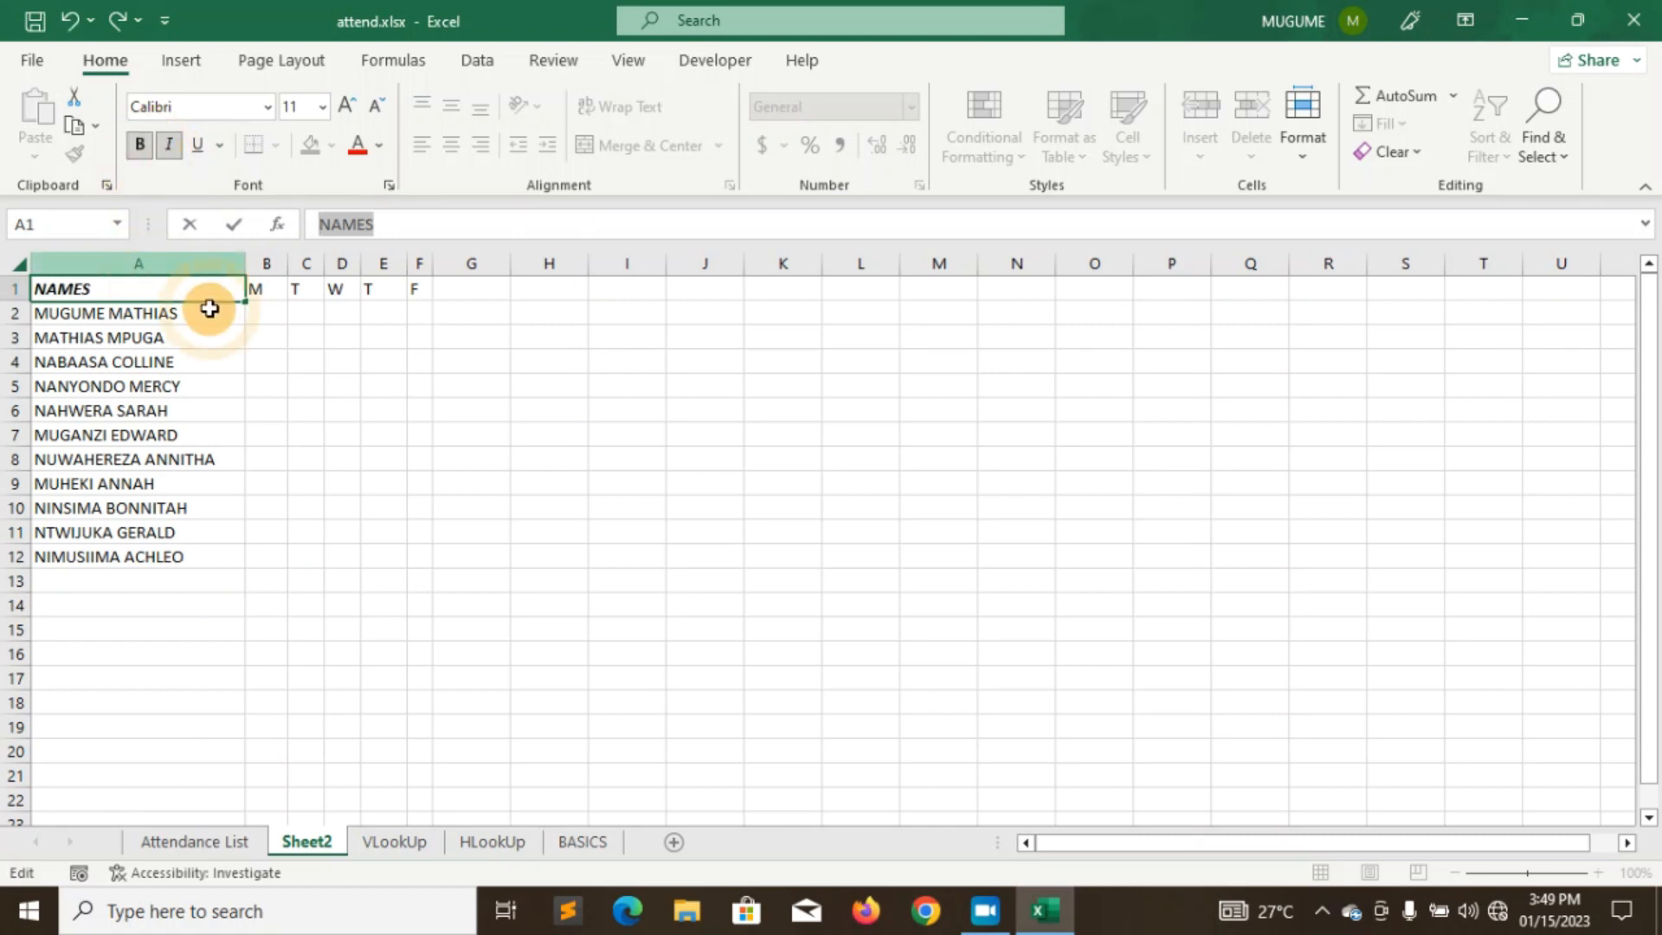
click(263, 287)
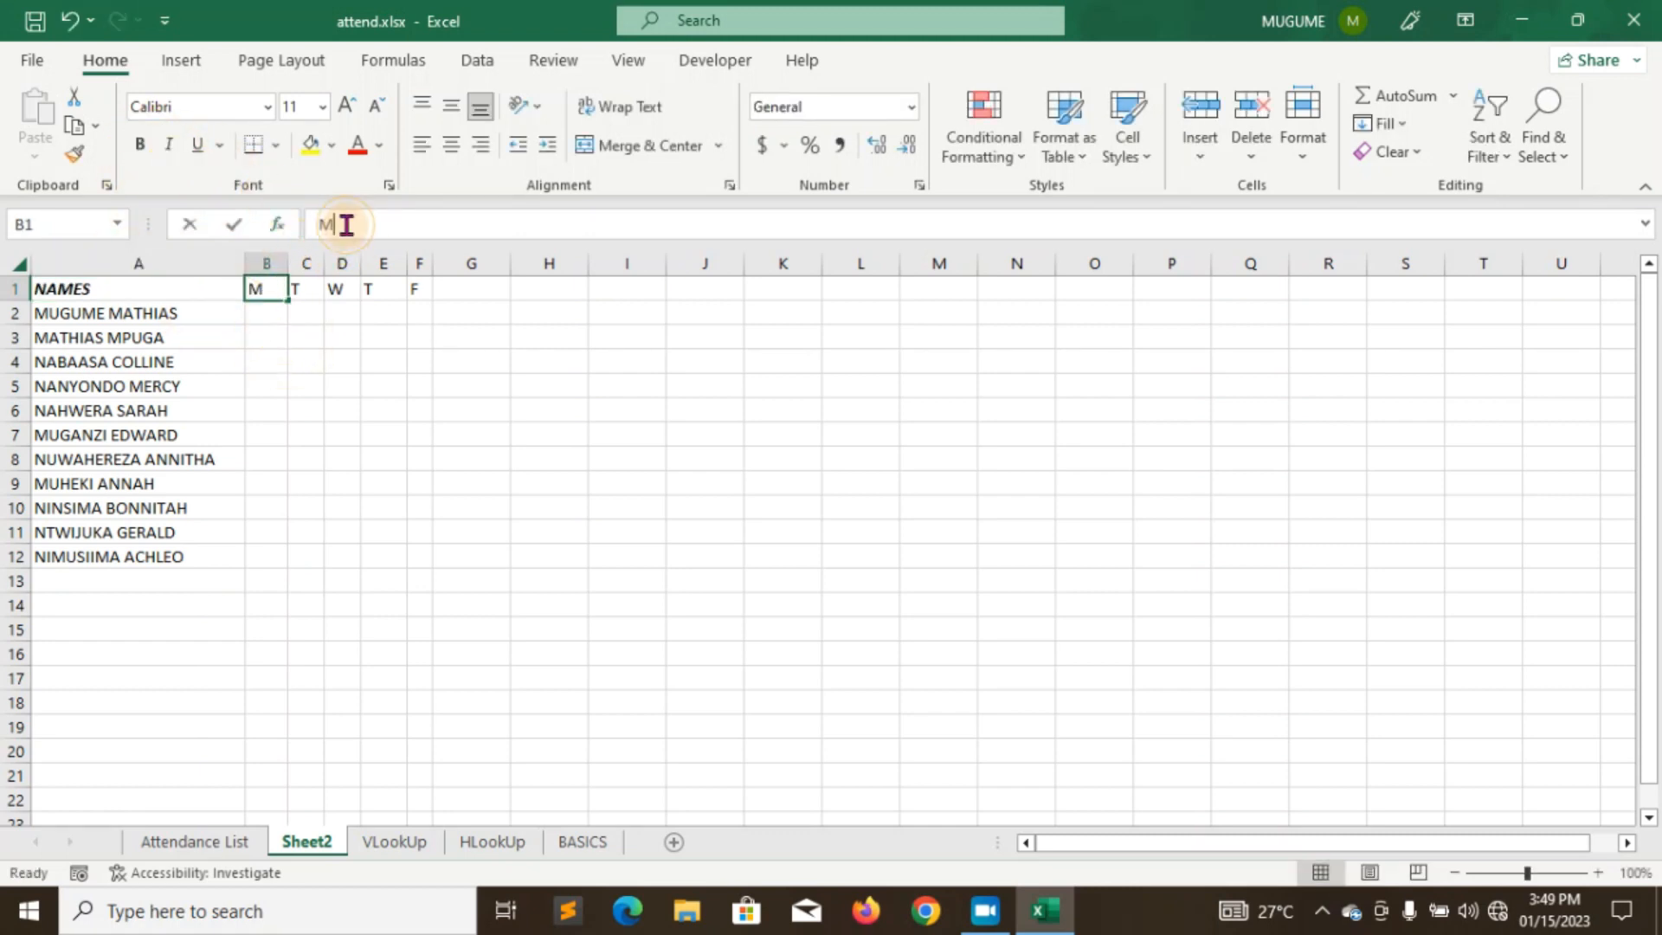
double_click(313, 230)
click(169, 144)
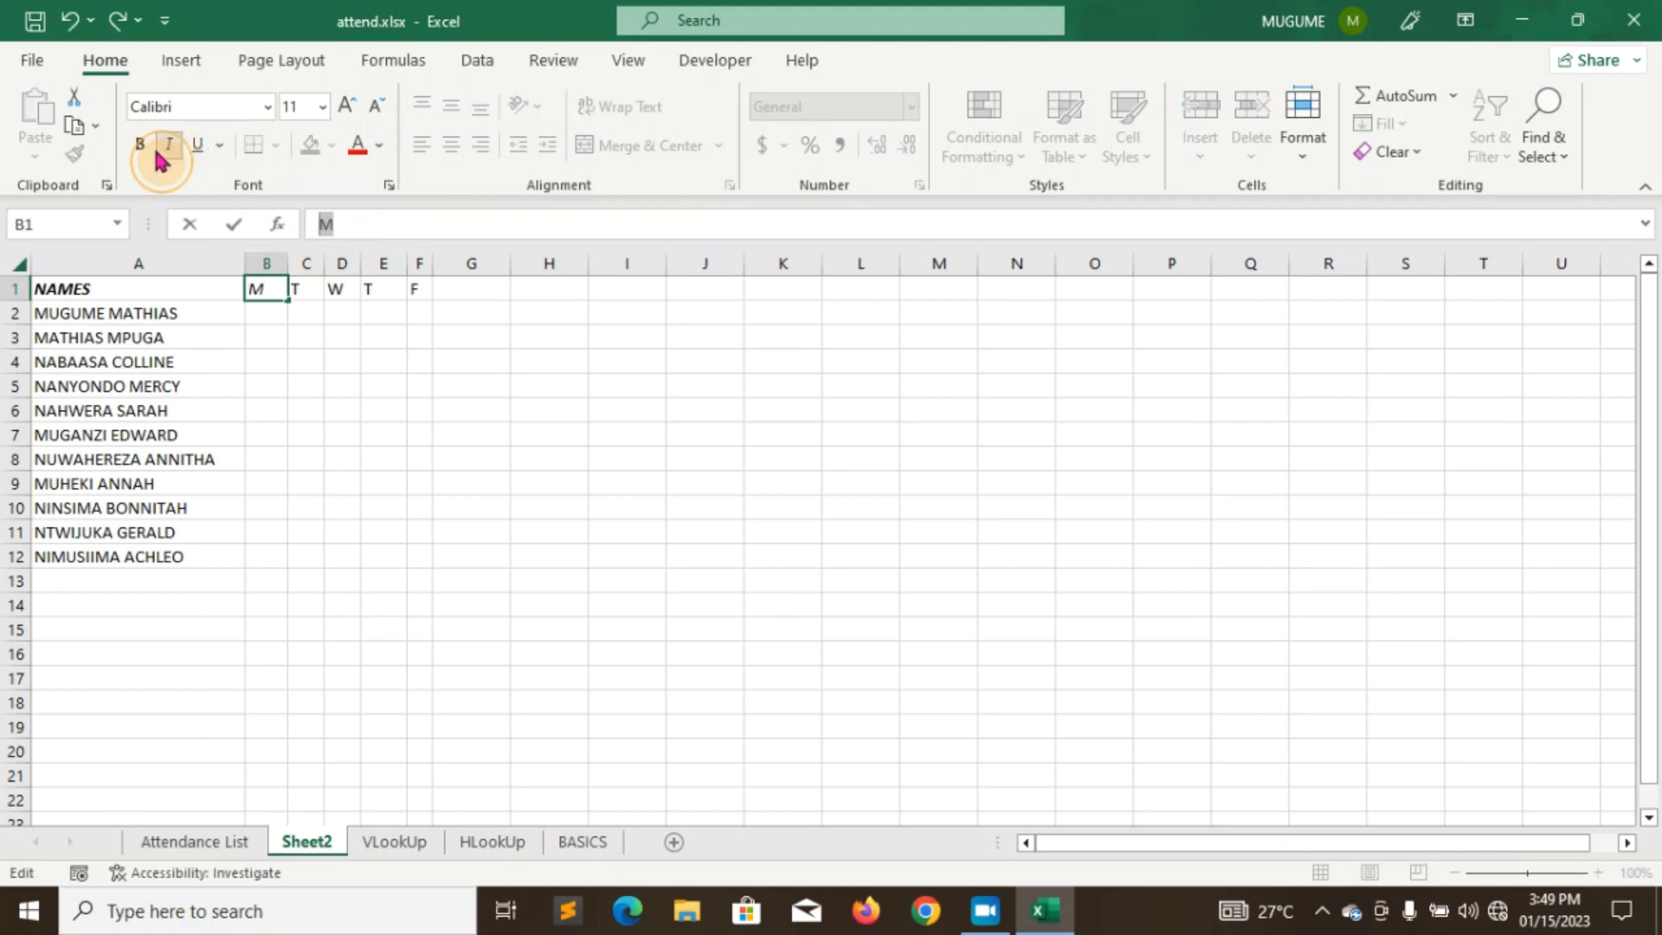
click(143, 154)
click(297, 288)
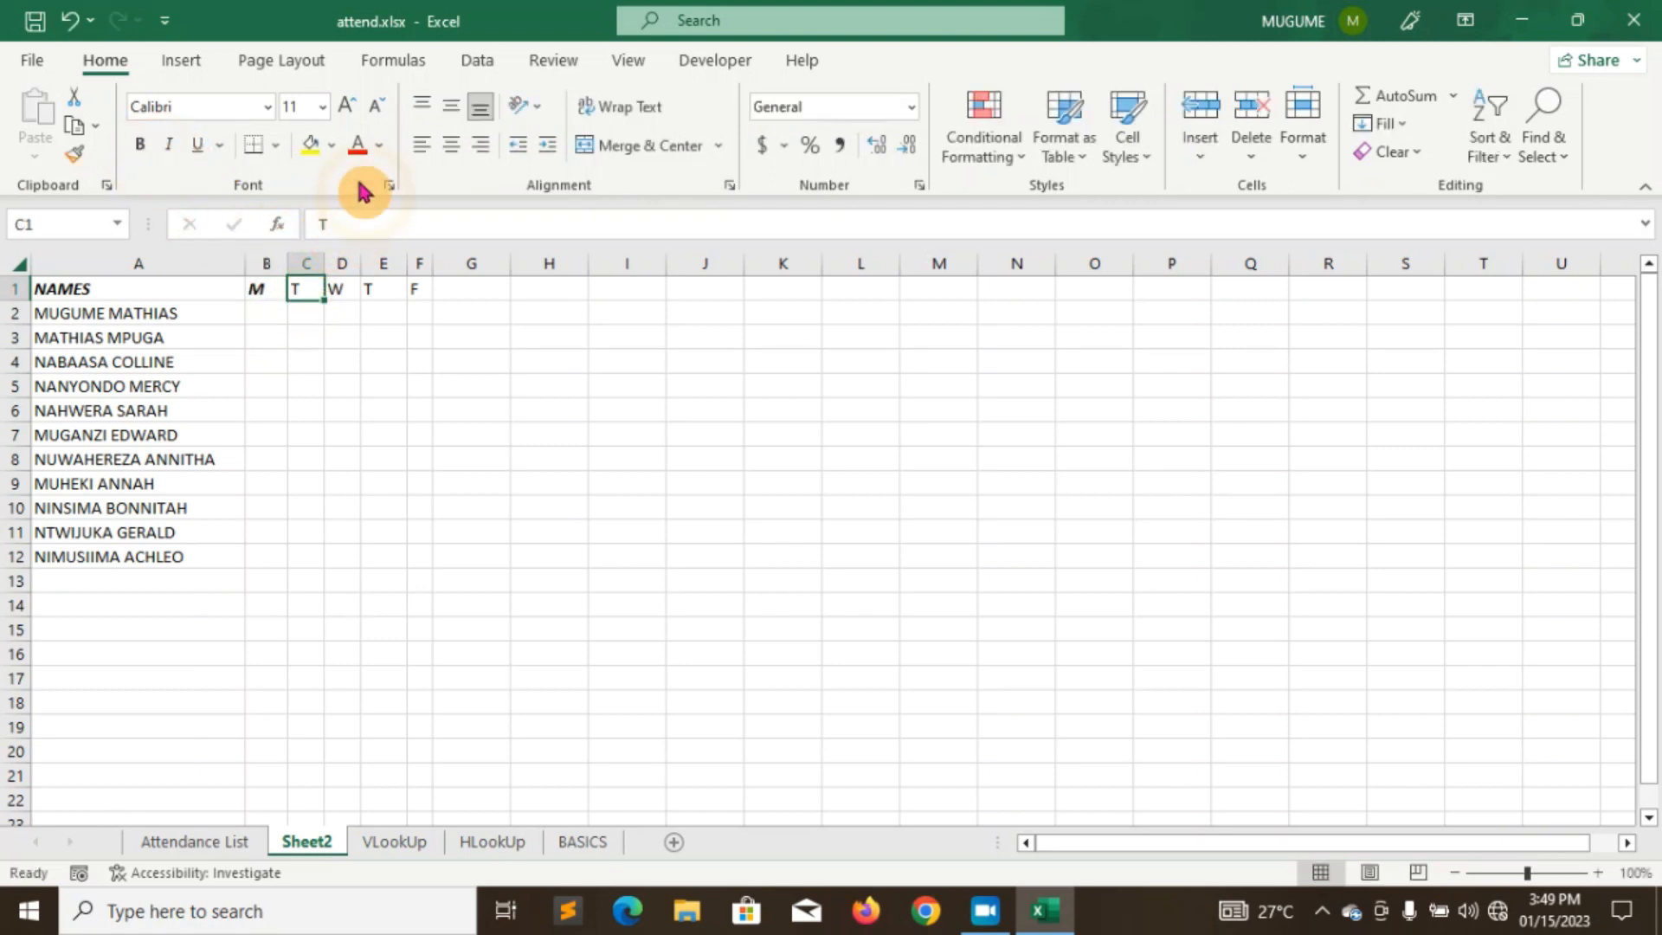
double_click(329, 224)
click(169, 145)
click(139, 145)
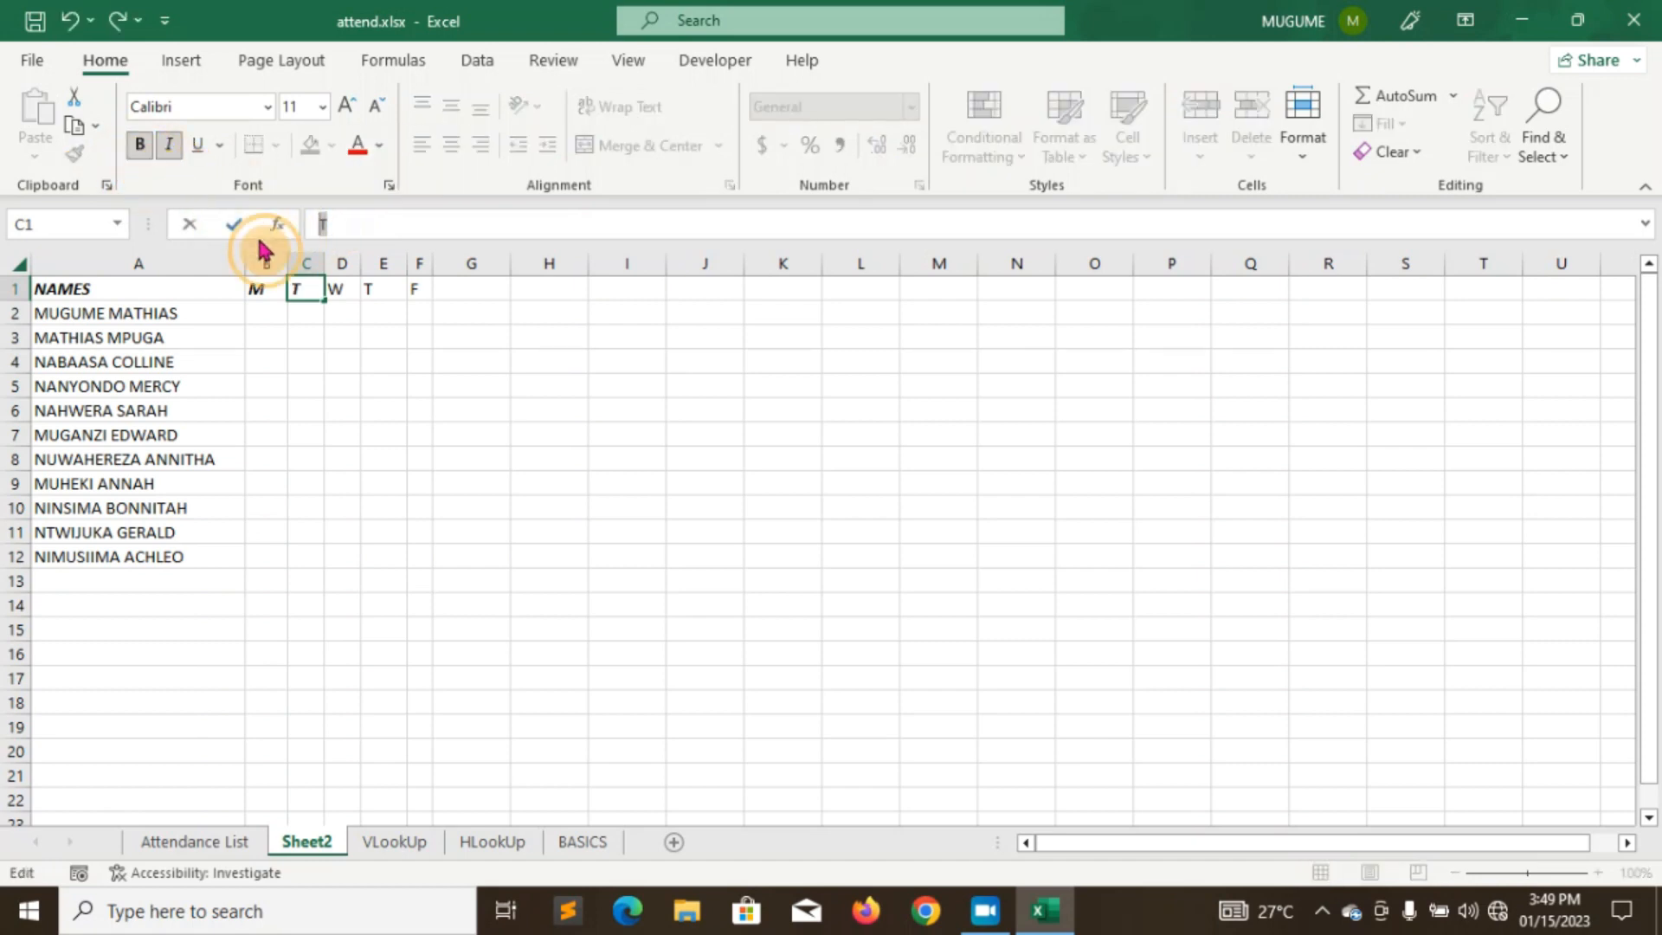
click(338, 288)
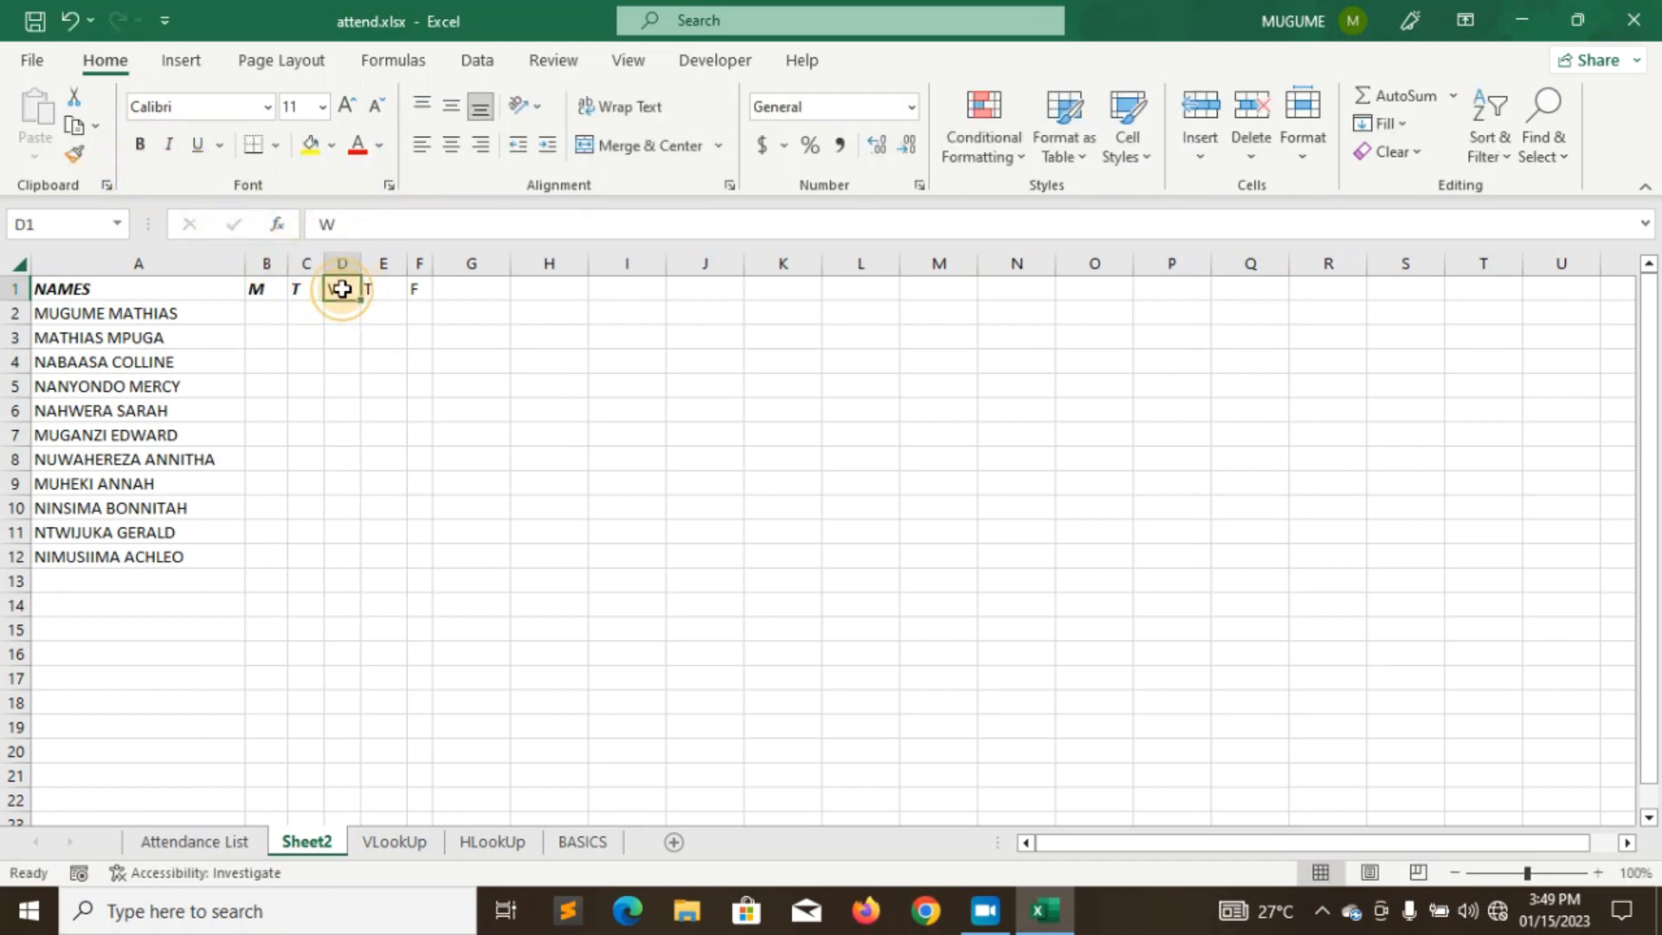
- Make the W, T and F headings in D1:F1 bold italic
double_click(322, 224)
click(168, 144)
click(139, 145)
click(342, 289)
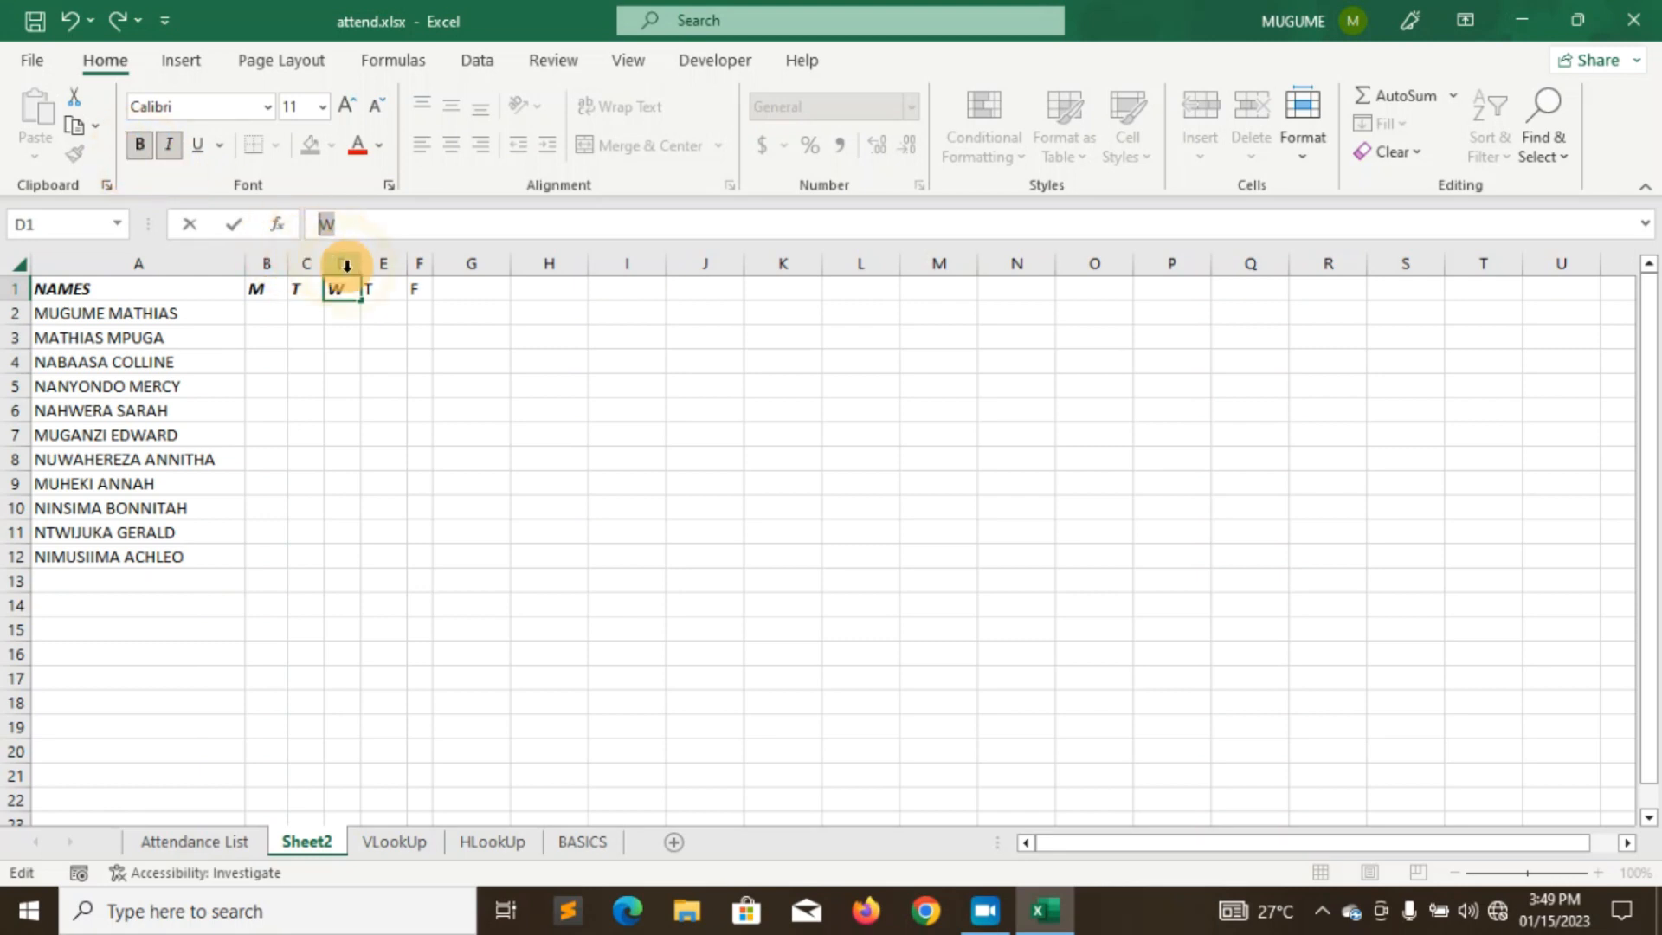
click(384, 292)
double_click(327, 224)
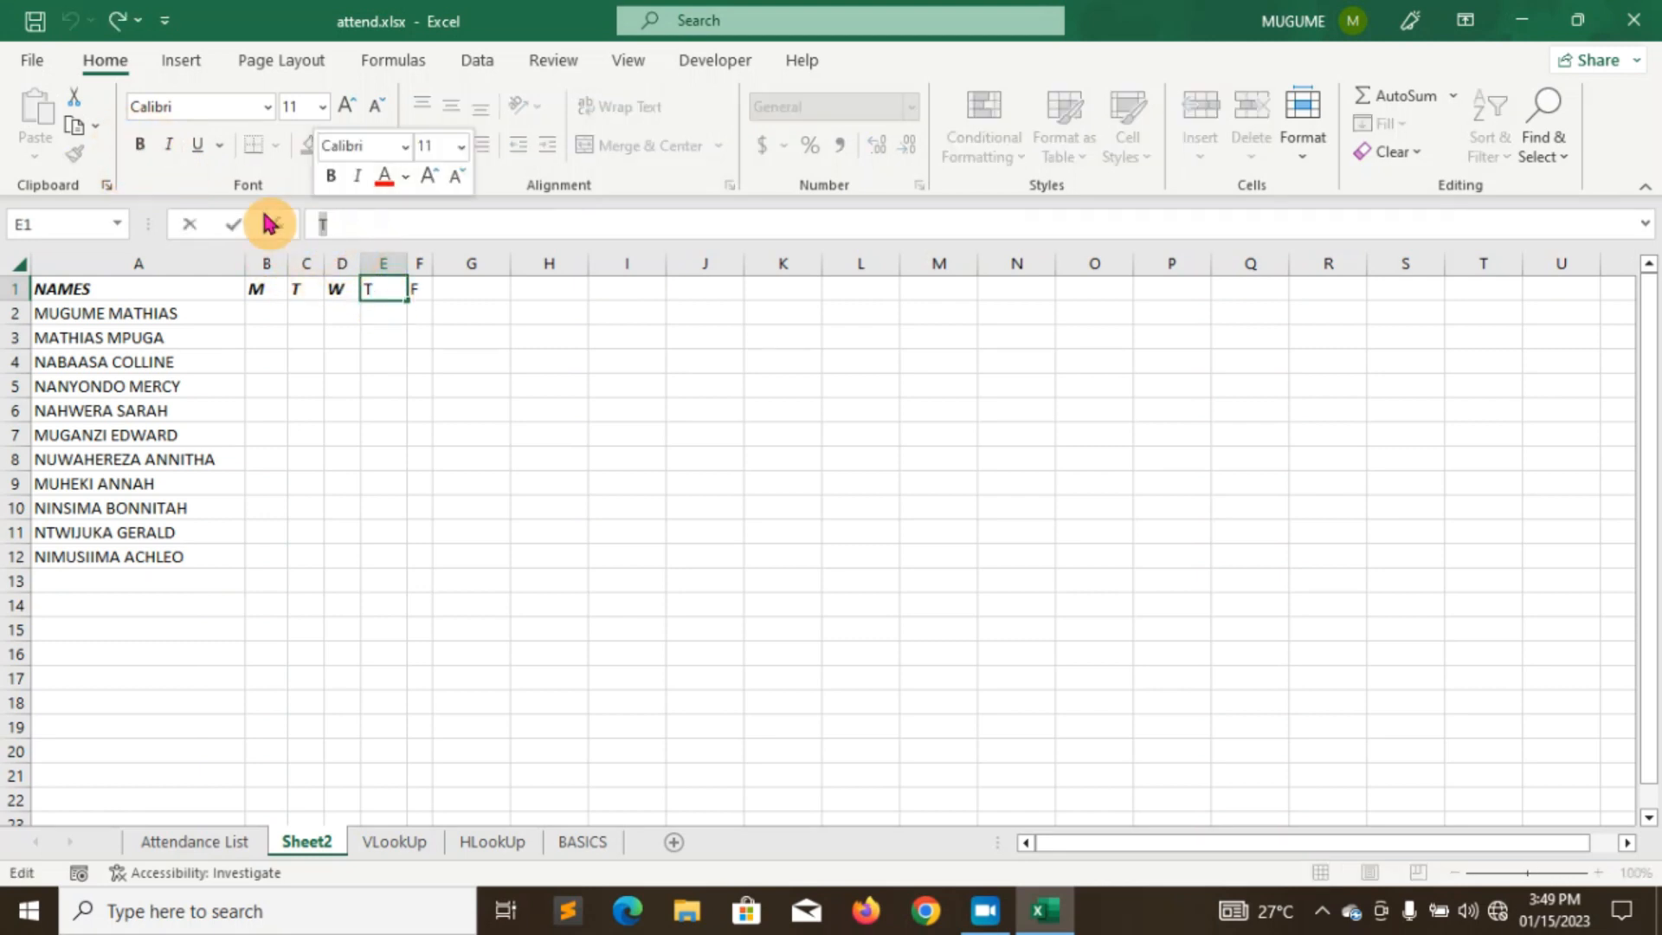
click(170, 144)
click(139, 144)
click(419, 288)
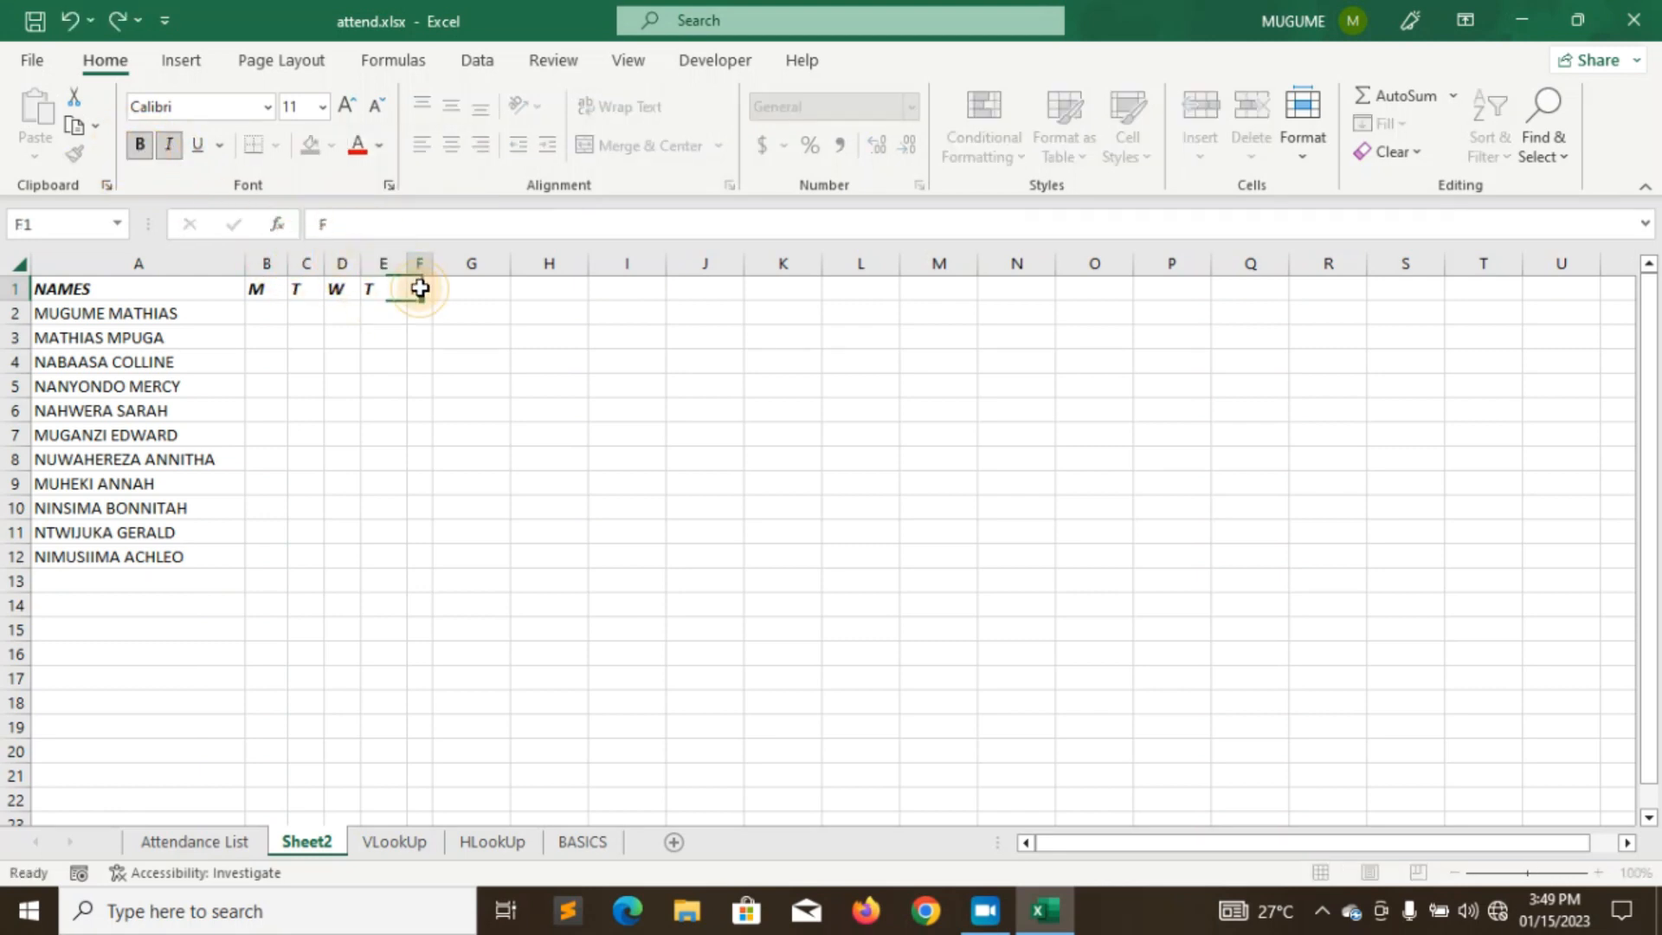
double_click(324, 223)
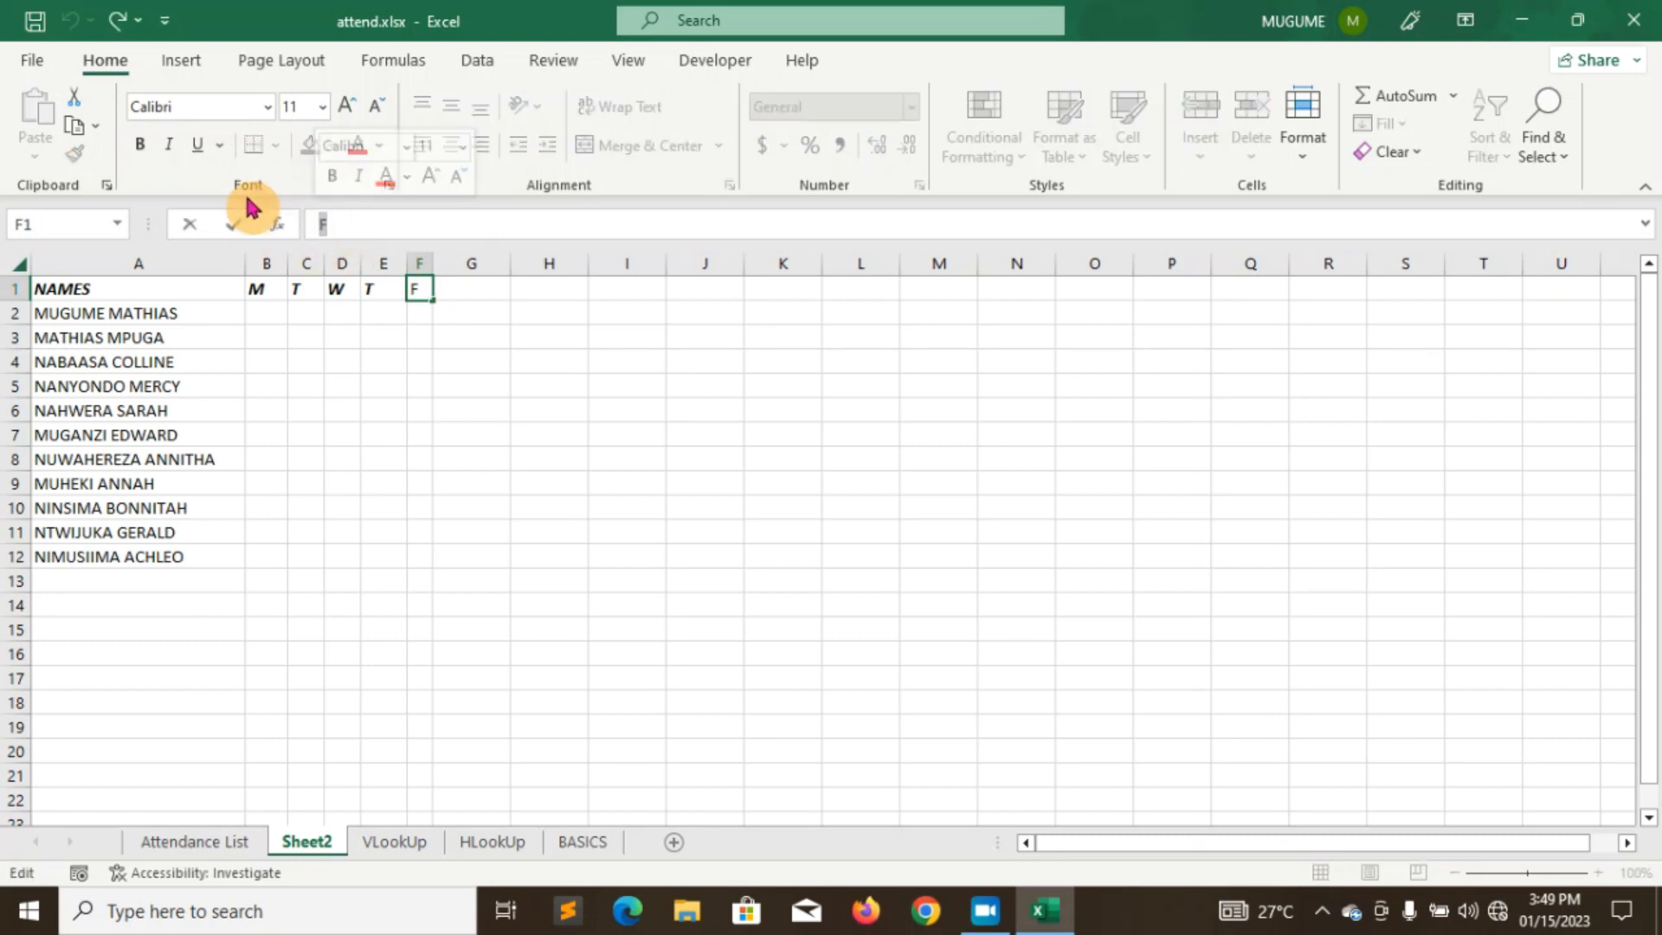
click(144, 152)
click(172, 147)
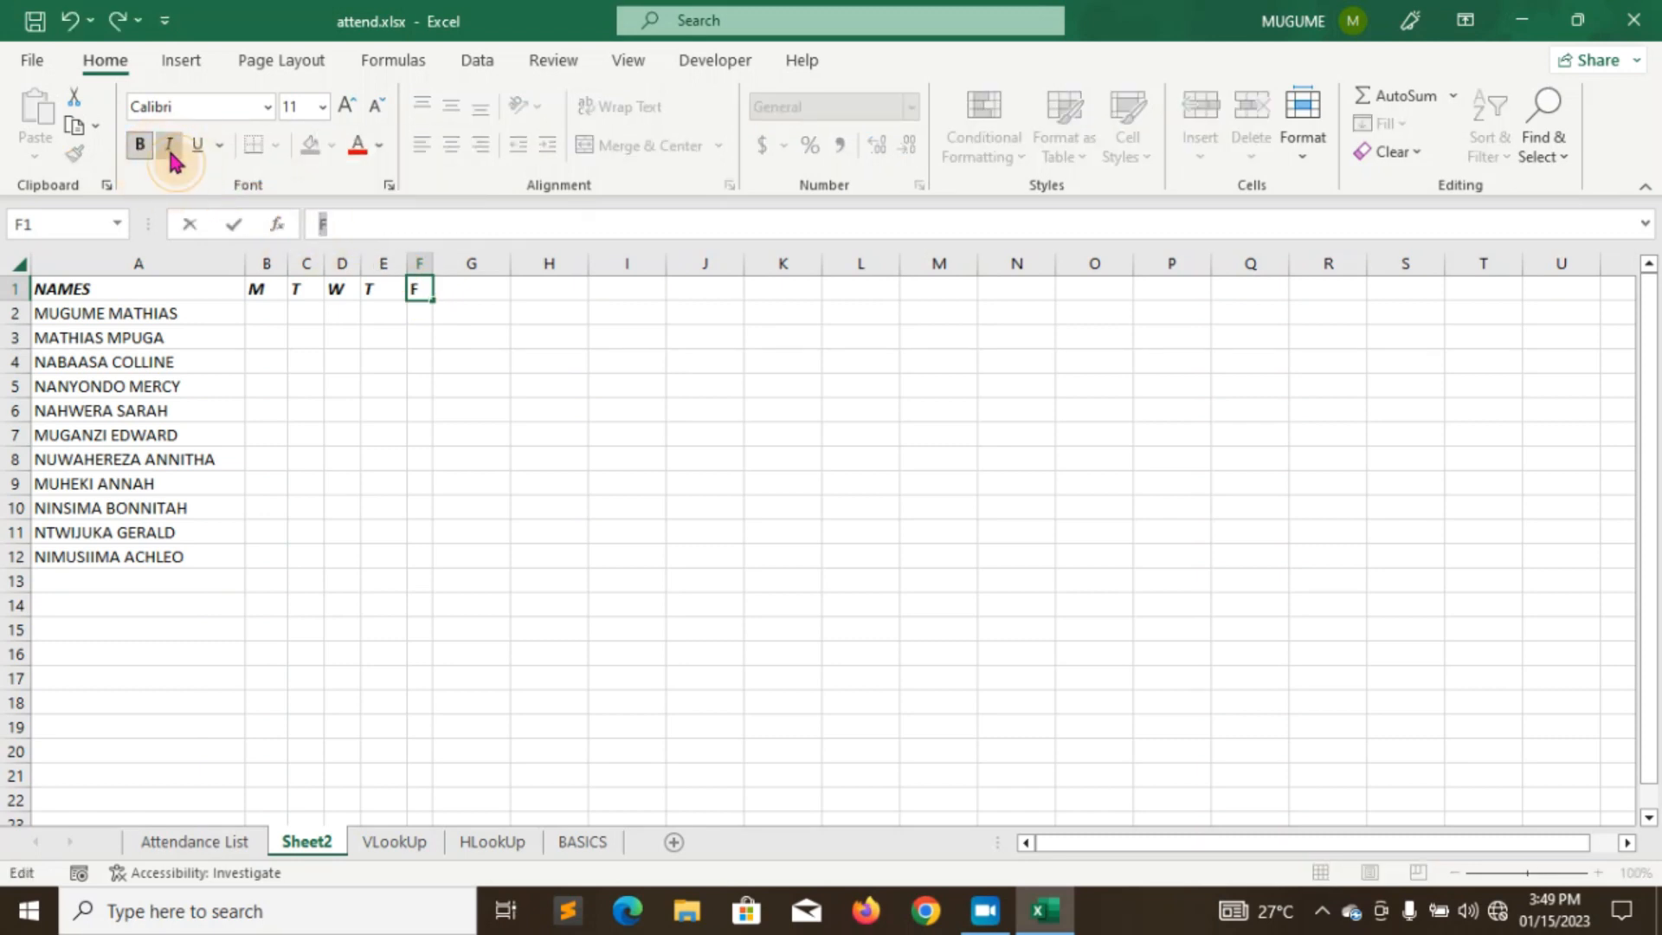
- Narrow column E to match the other day columns
click(405, 261)
drag(404, 264, 384, 265)
click(263, 307)
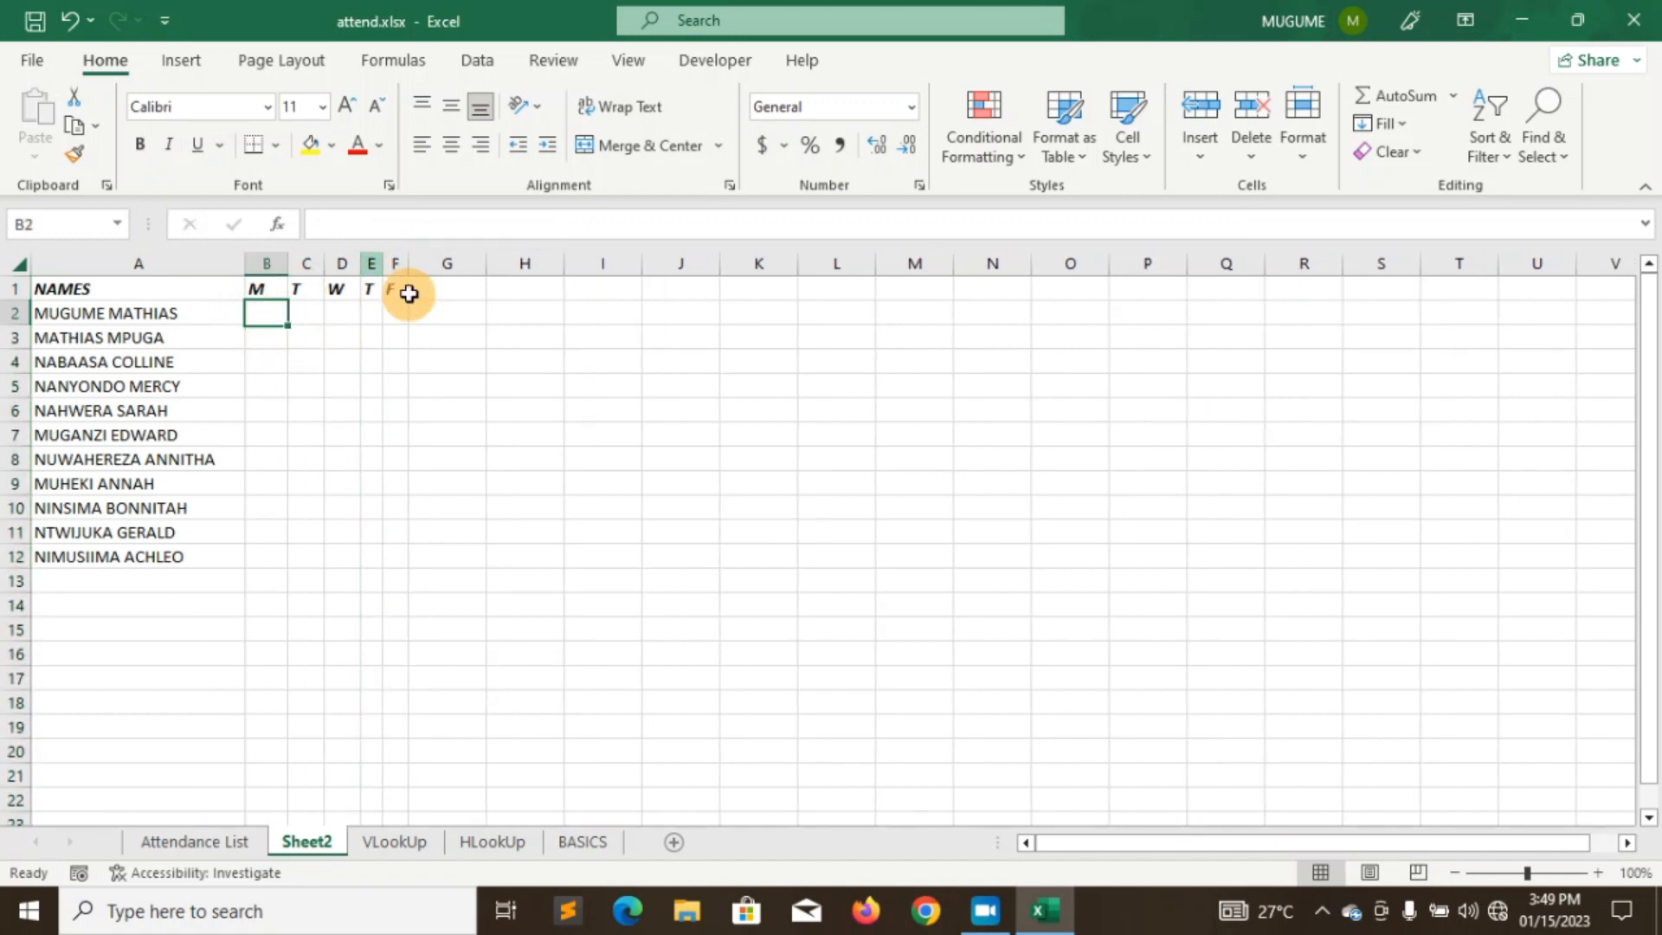
- On the Attendance List, tick Monday through Friday for the row-8 student
click(189, 841)
click(266, 435)
click(293, 435)
click(318, 435)
click(338, 438)
click(362, 436)
- Tick row 9 Tuesday–Friday and row 10 Thursday, then go back to Sheet2
click(362, 459)
click(338, 483)
click(338, 460)
click(318, 460)
click(294, 460)
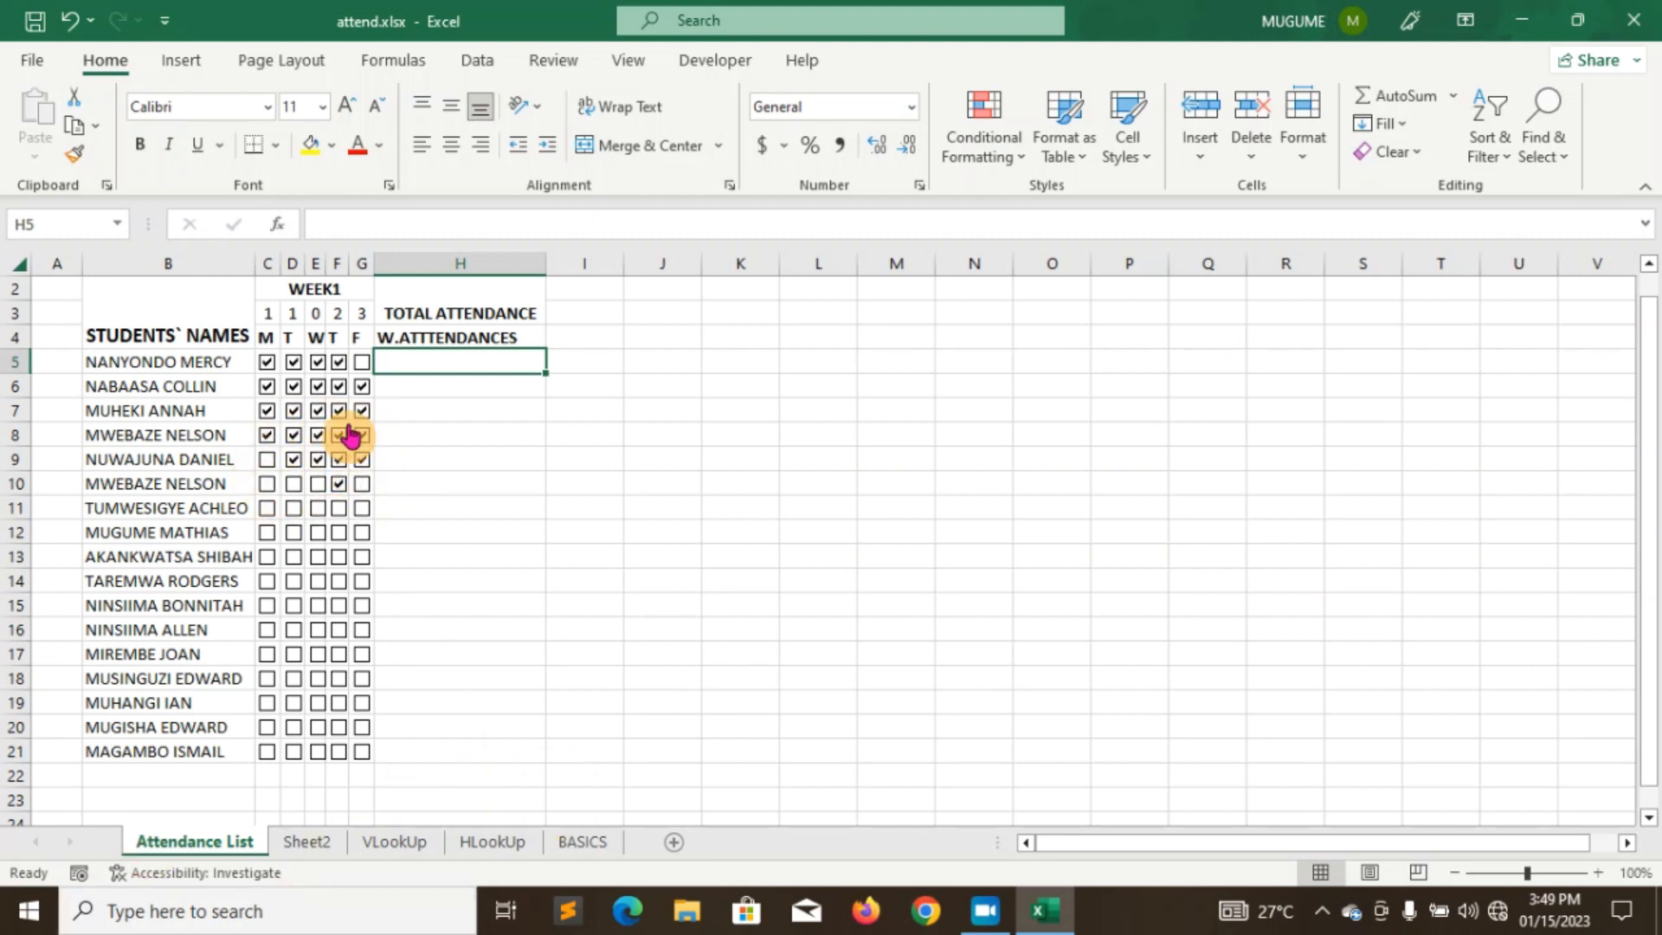
click(306, 843)
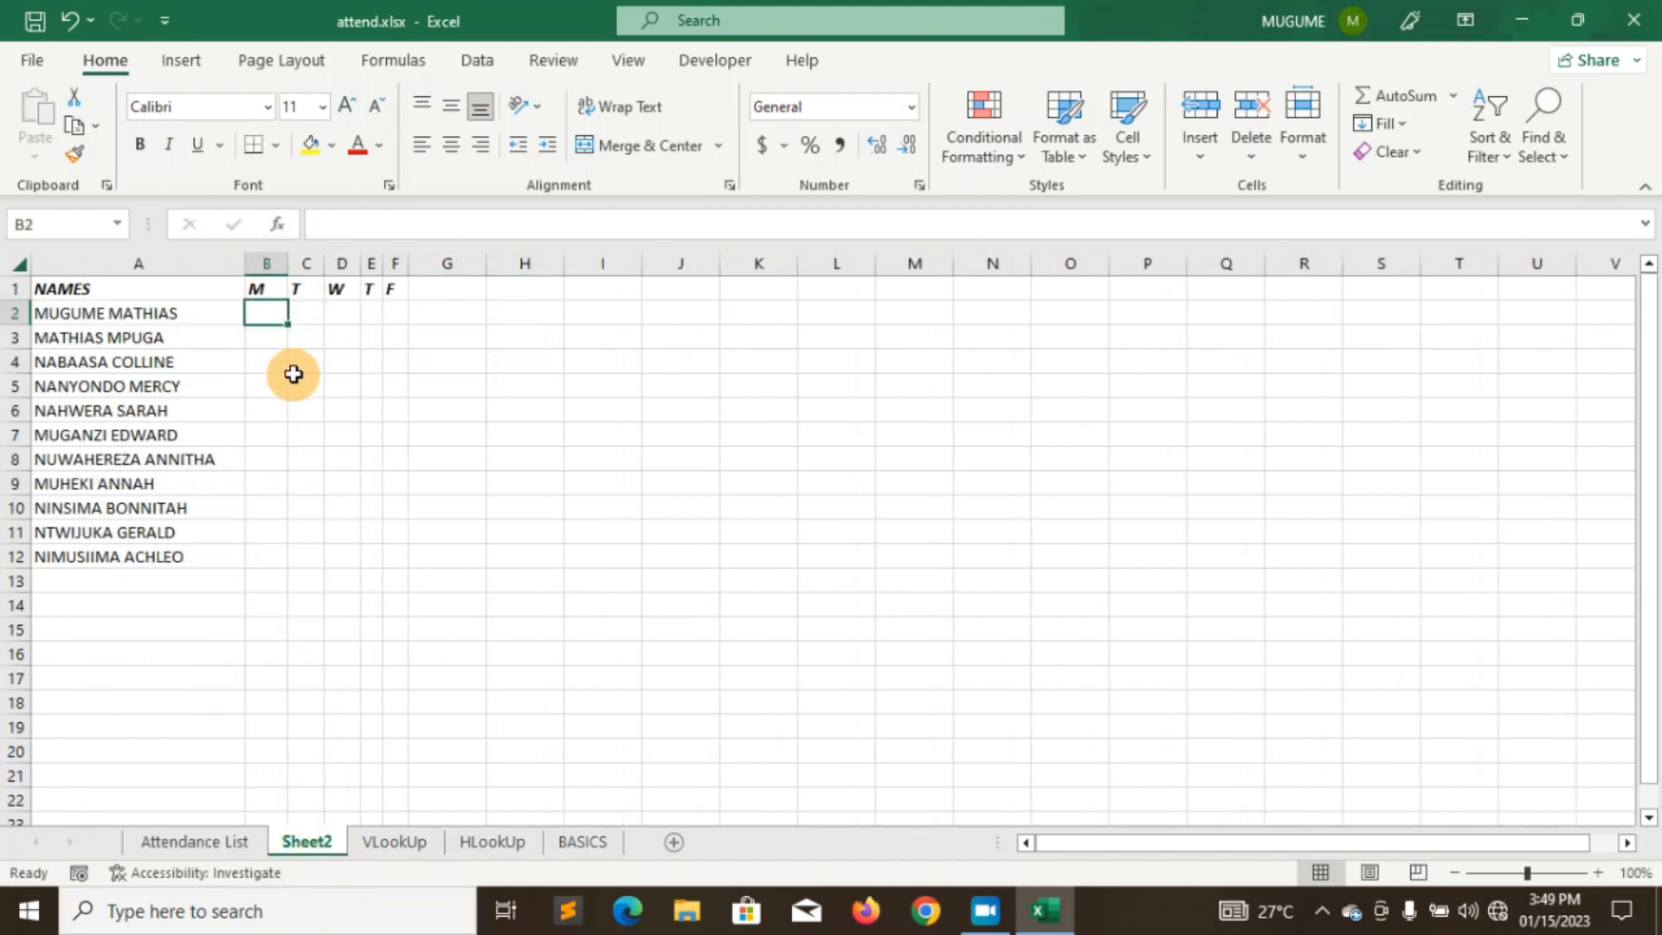
click(708, 62)
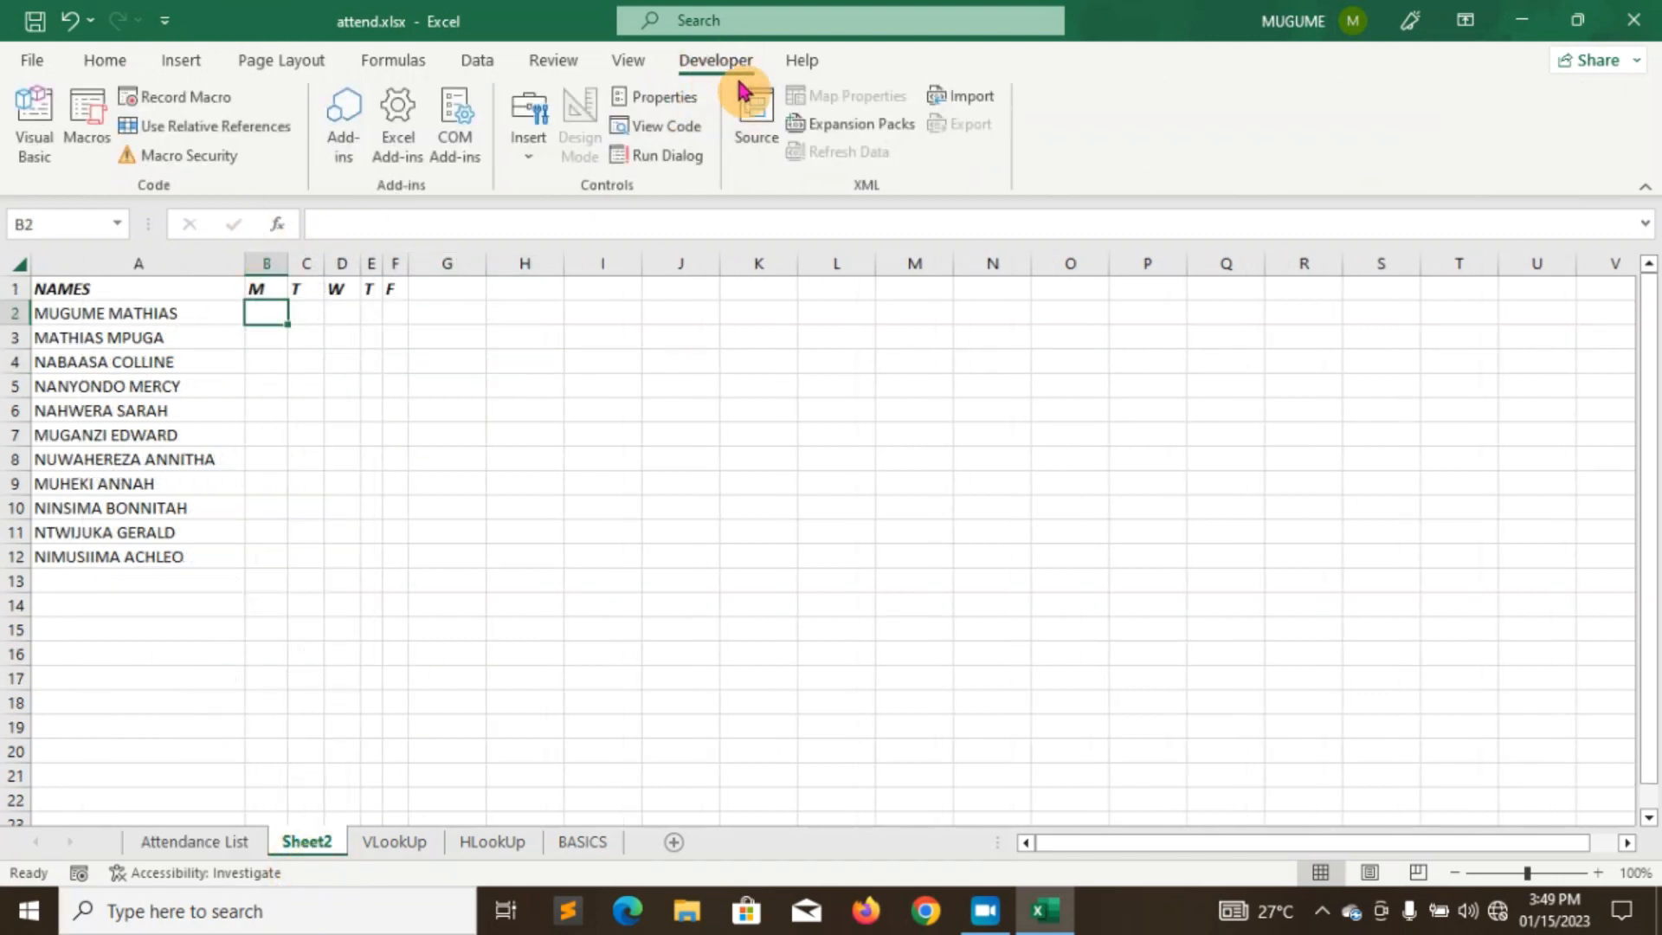
- Insert a Form Controls check box in B2, delete its label, and leave it ticked
click(540, 161)
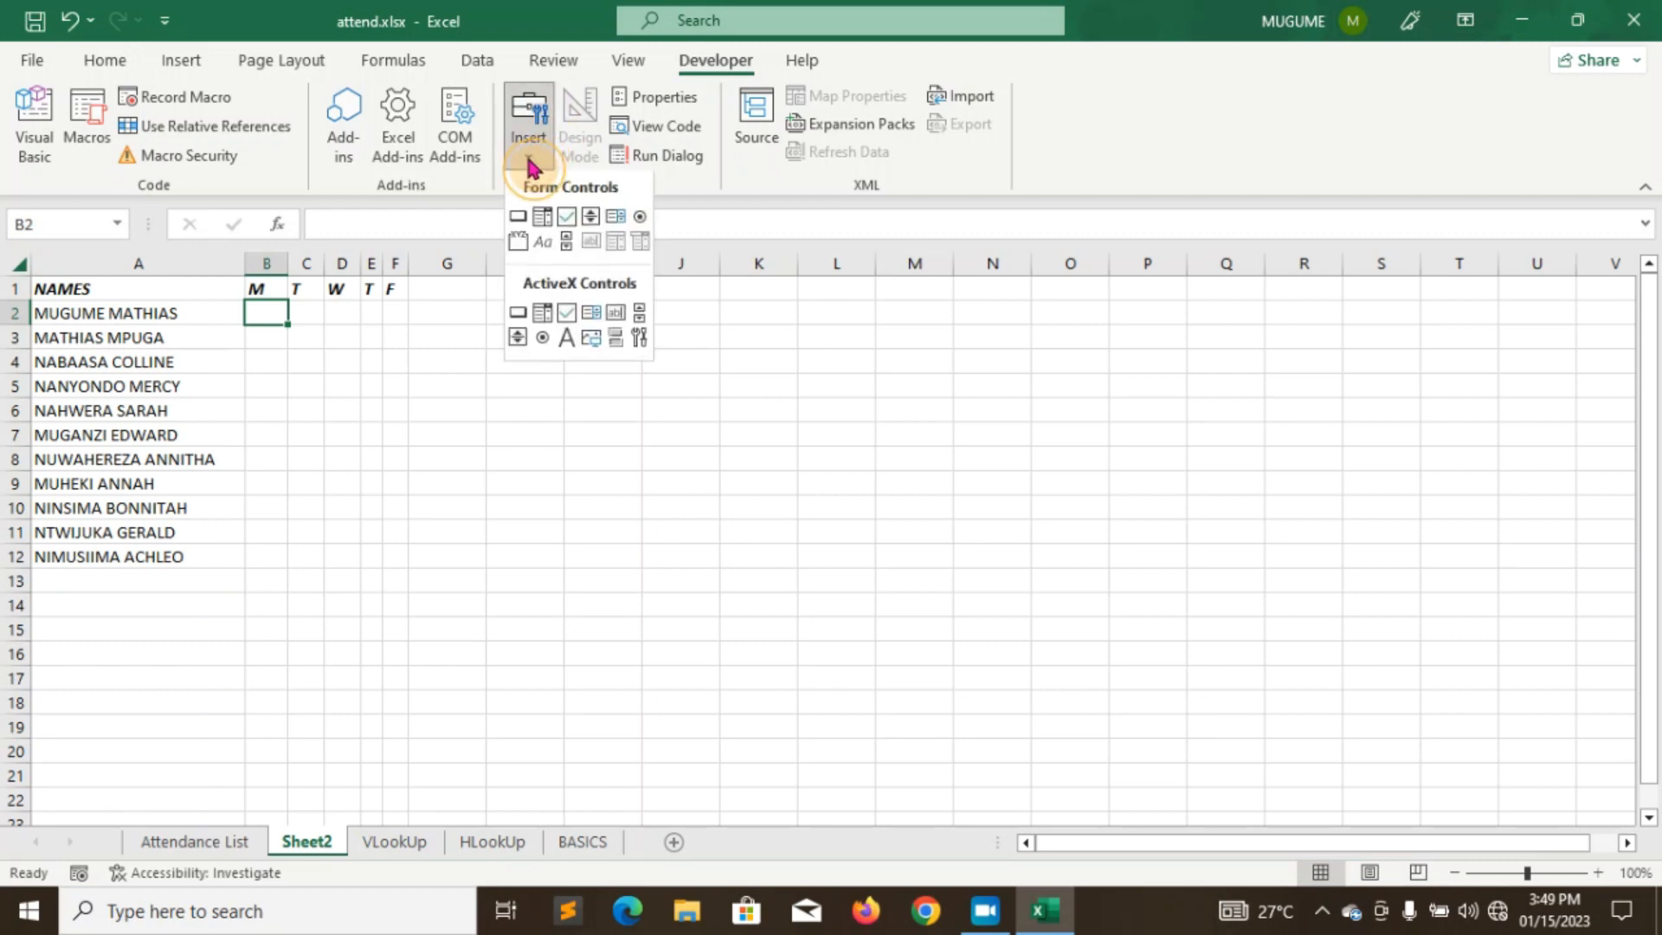
click(564, 223)
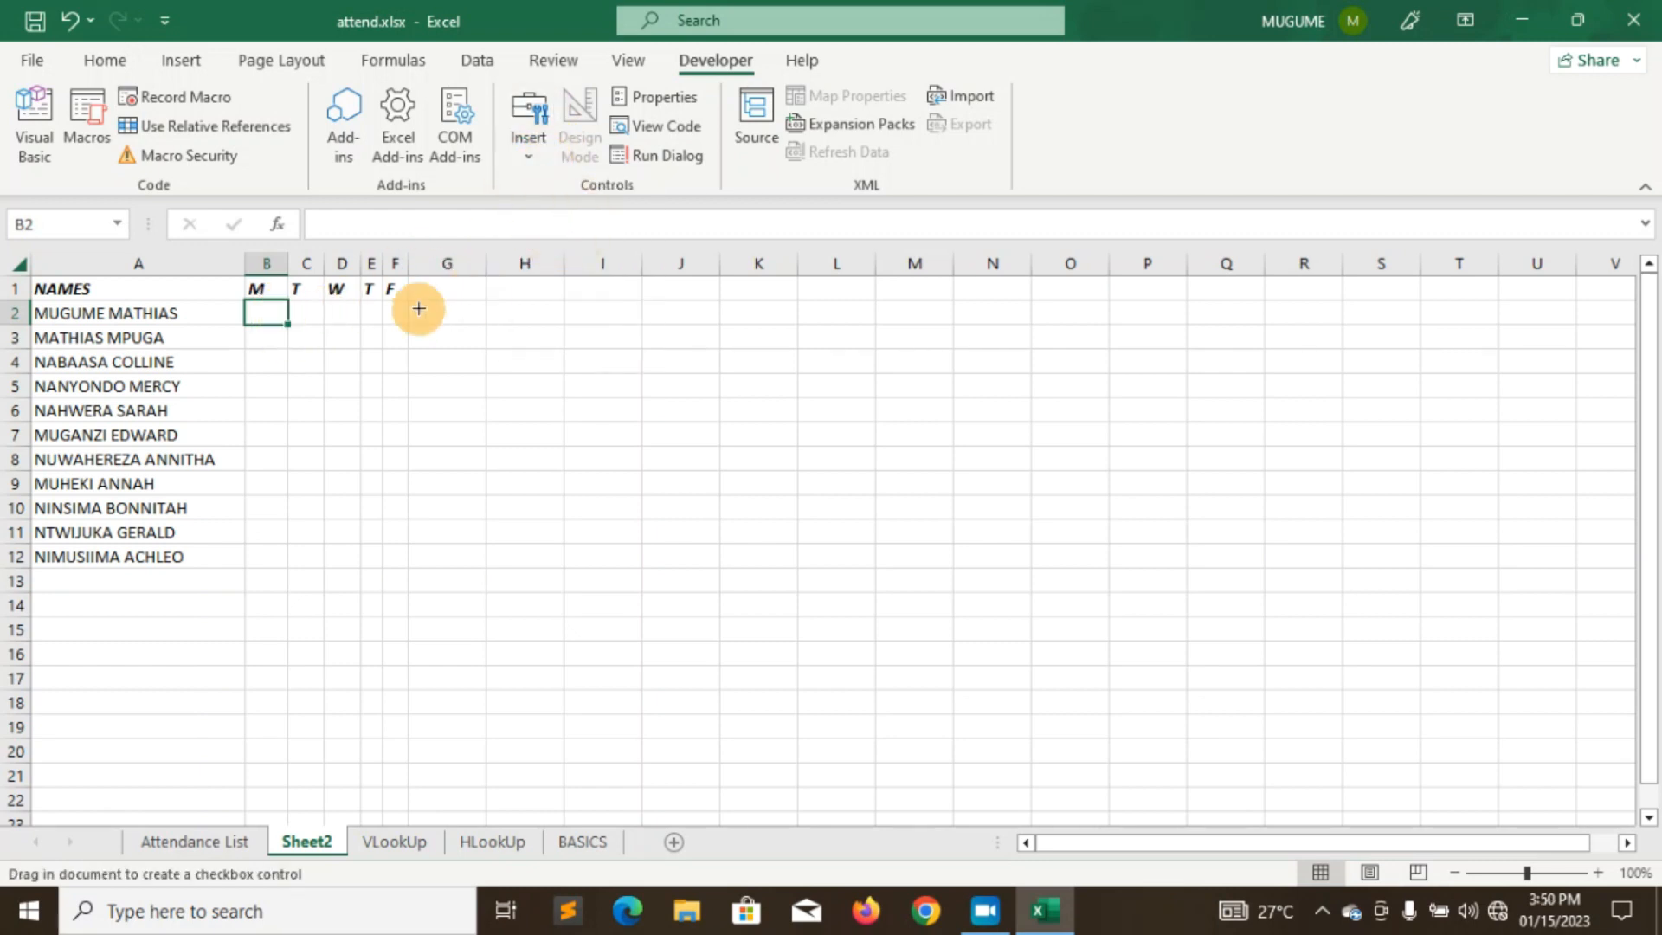
click(266, 310)
mouse_move(279, 325)
mouse_down()
mouse_move(246, 317)
mouse_move(257, 309)
mouse_up()
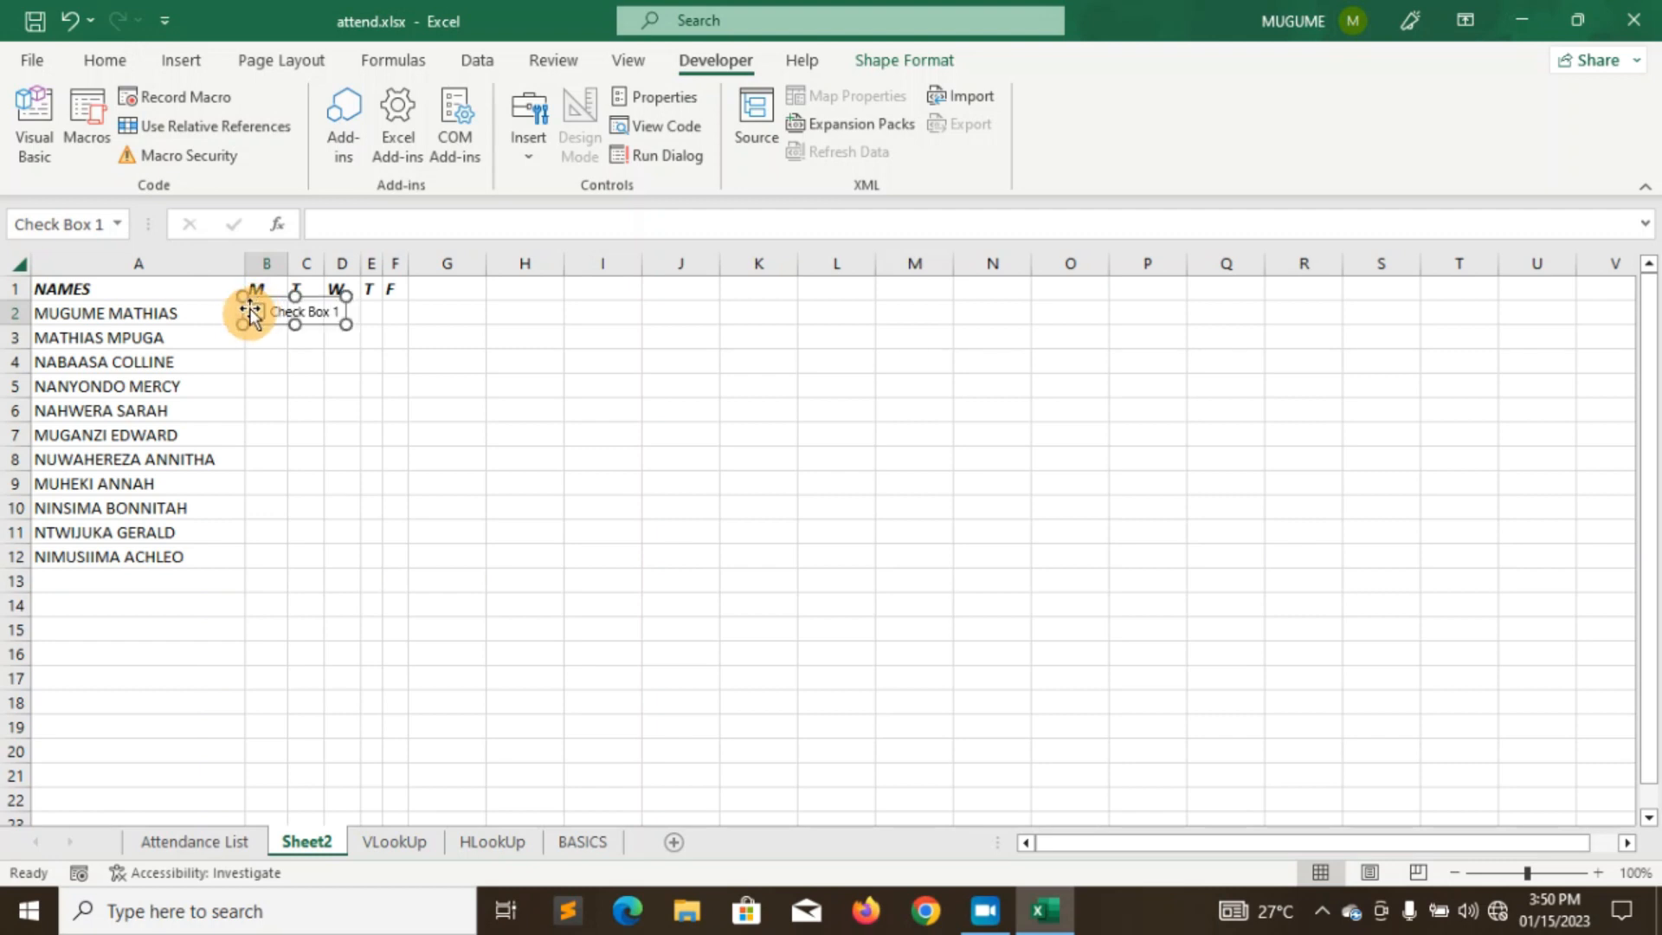
right_click(314, 319)
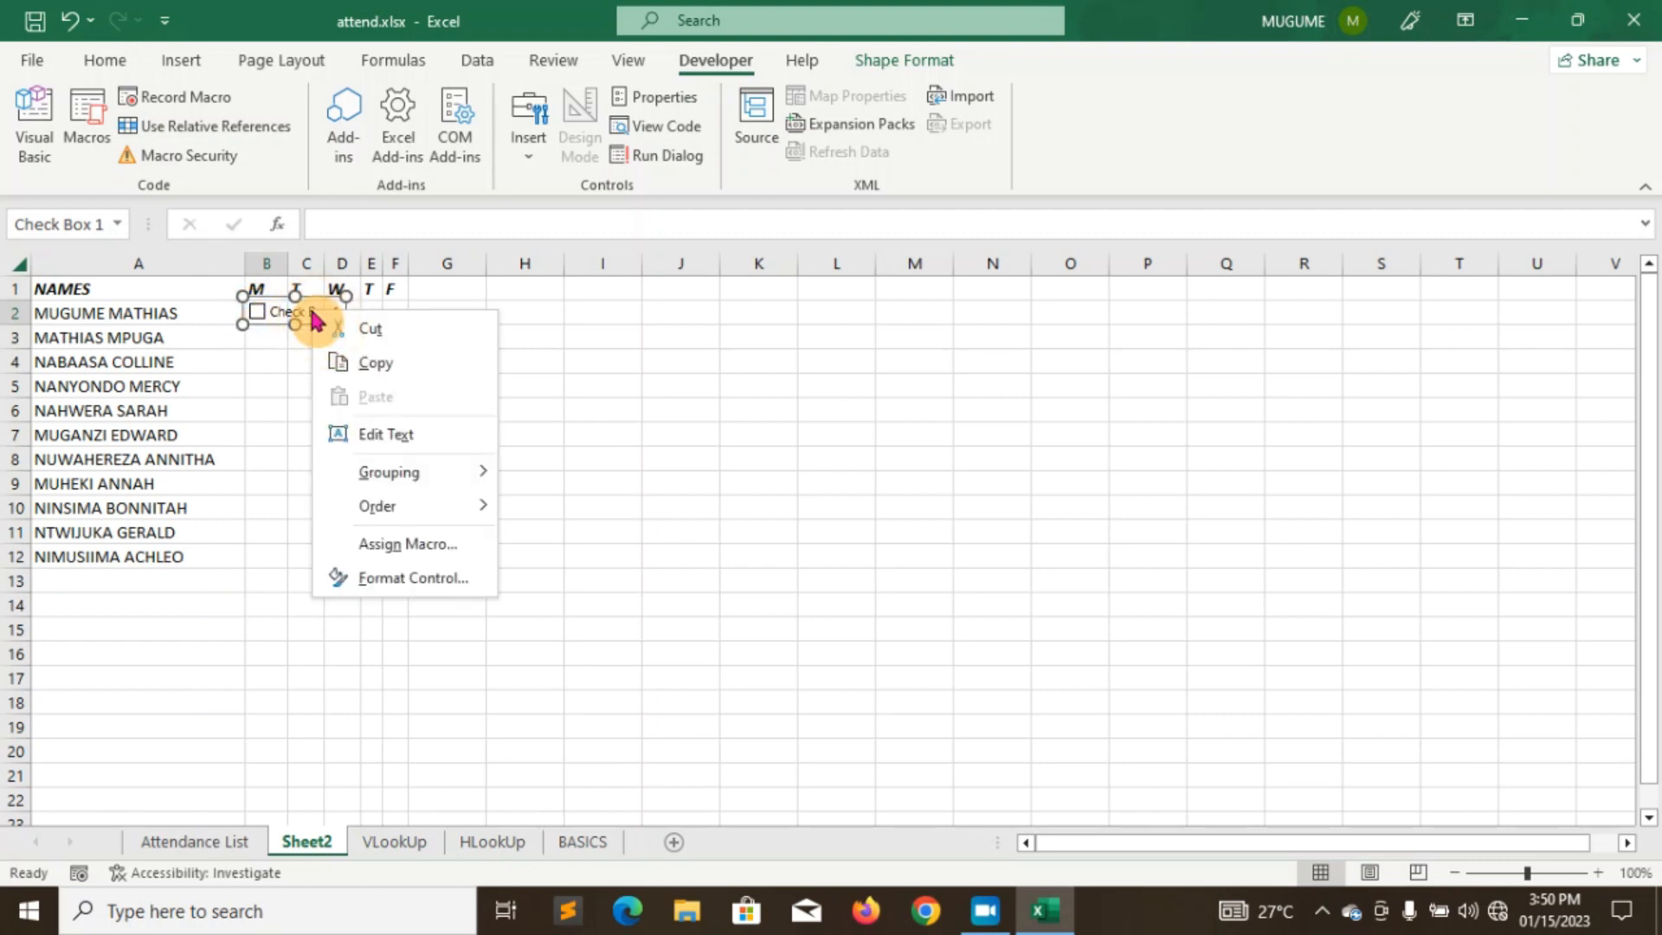
click(394, 433)
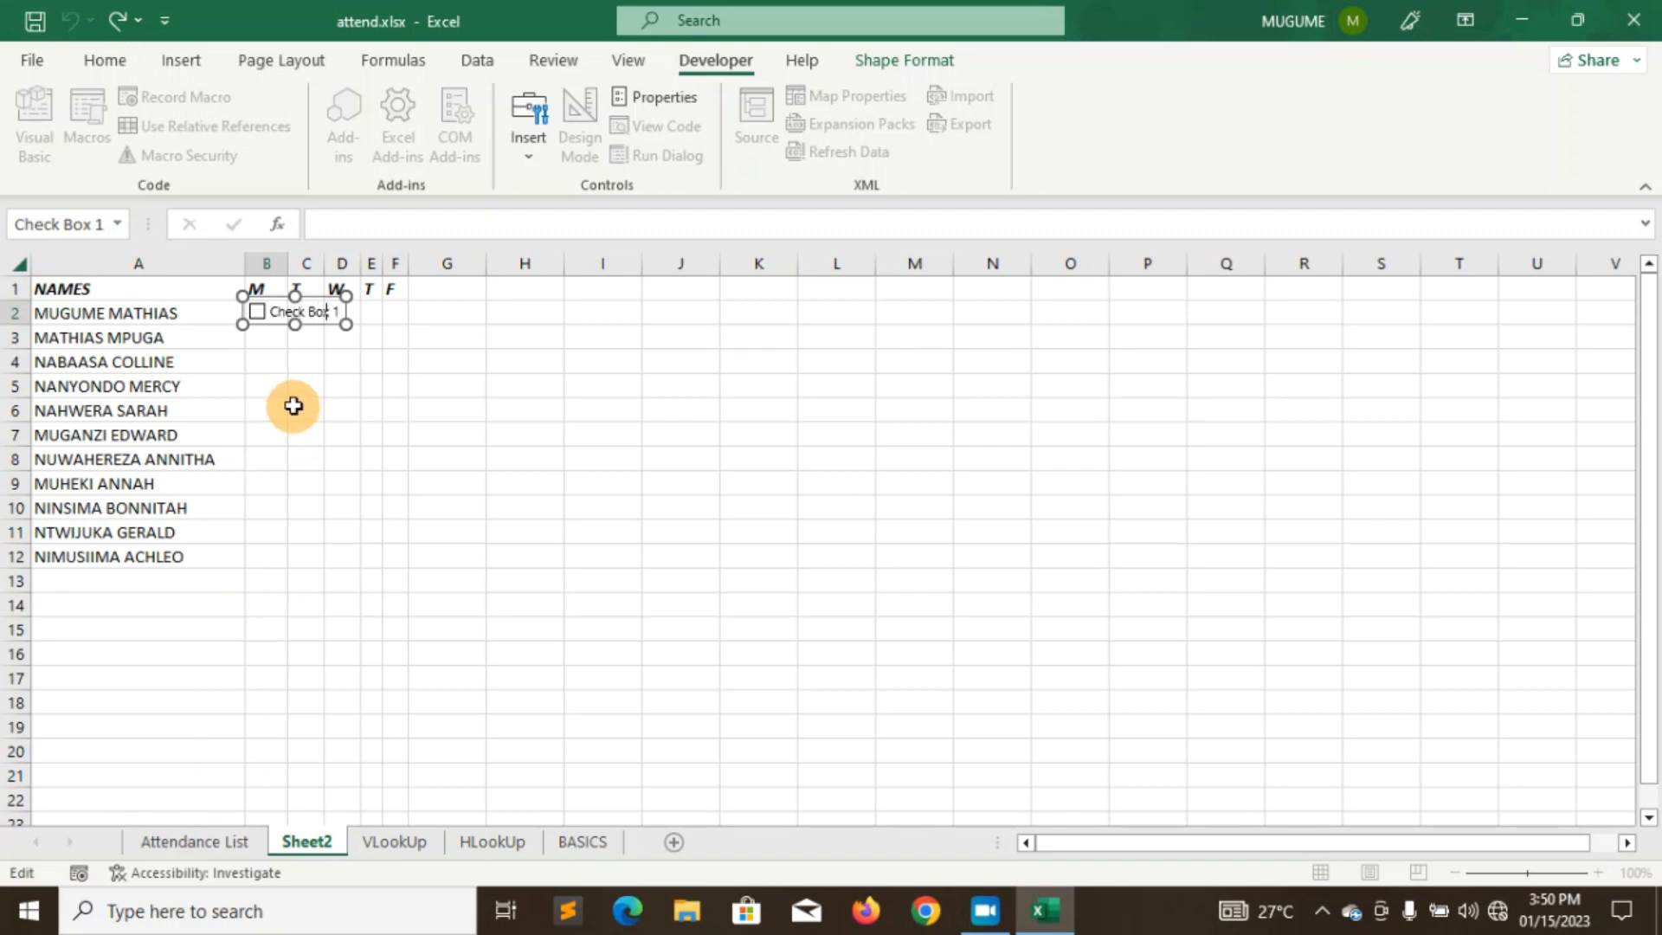
key(BackSpace)
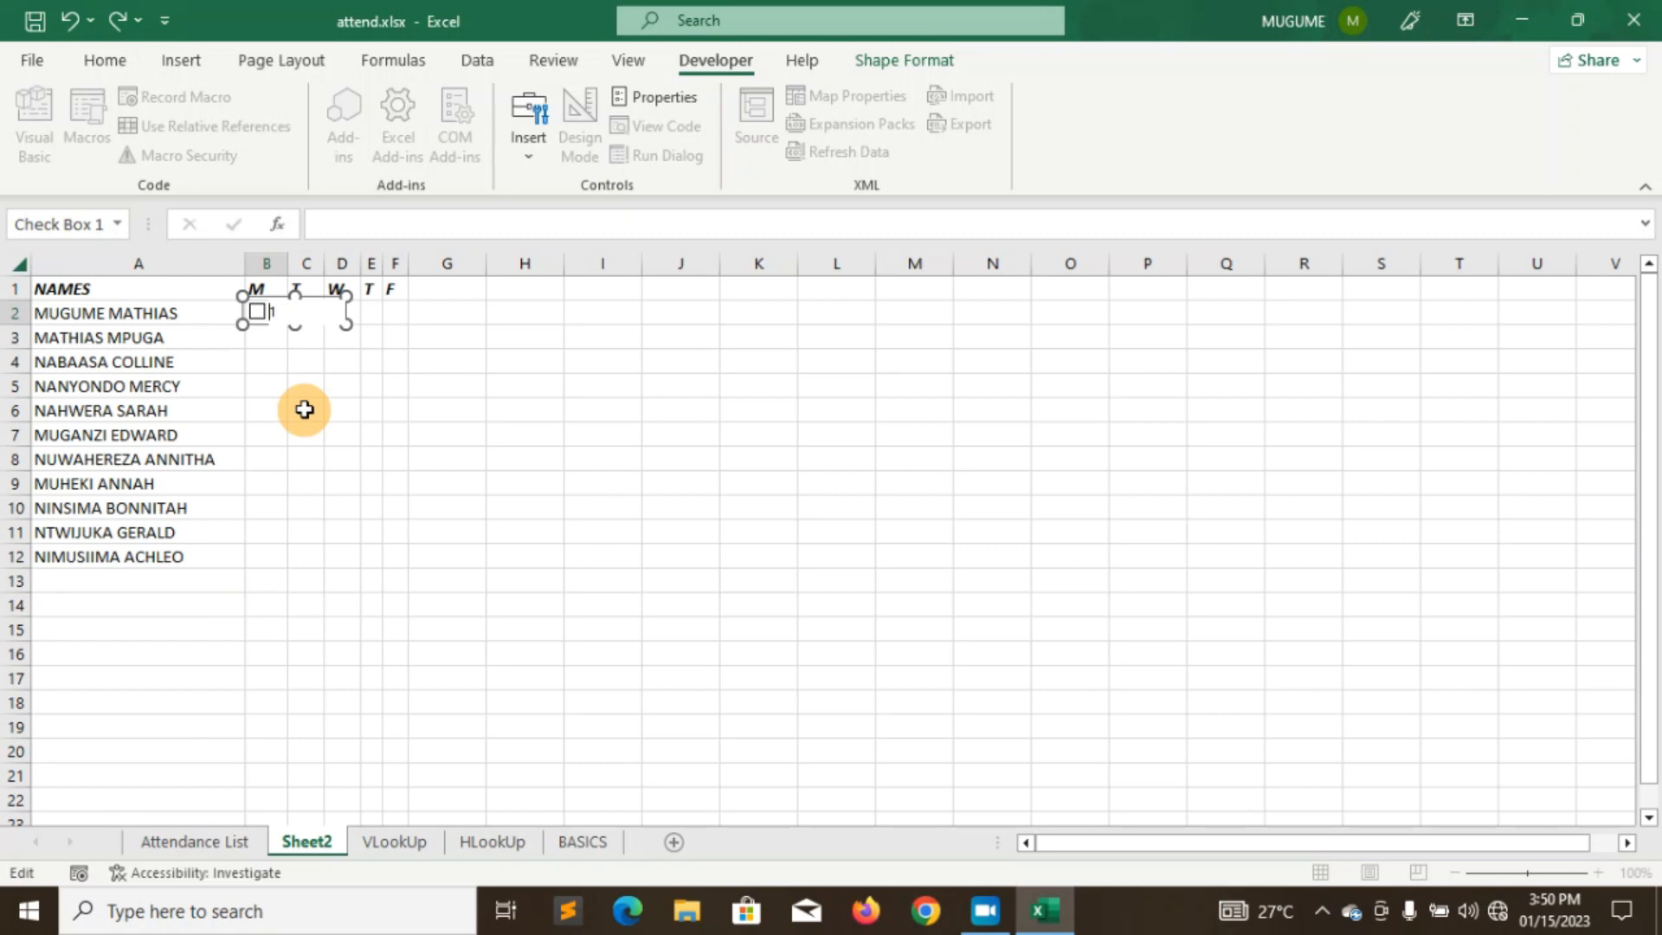
click(264, 334)
click(259, 311)
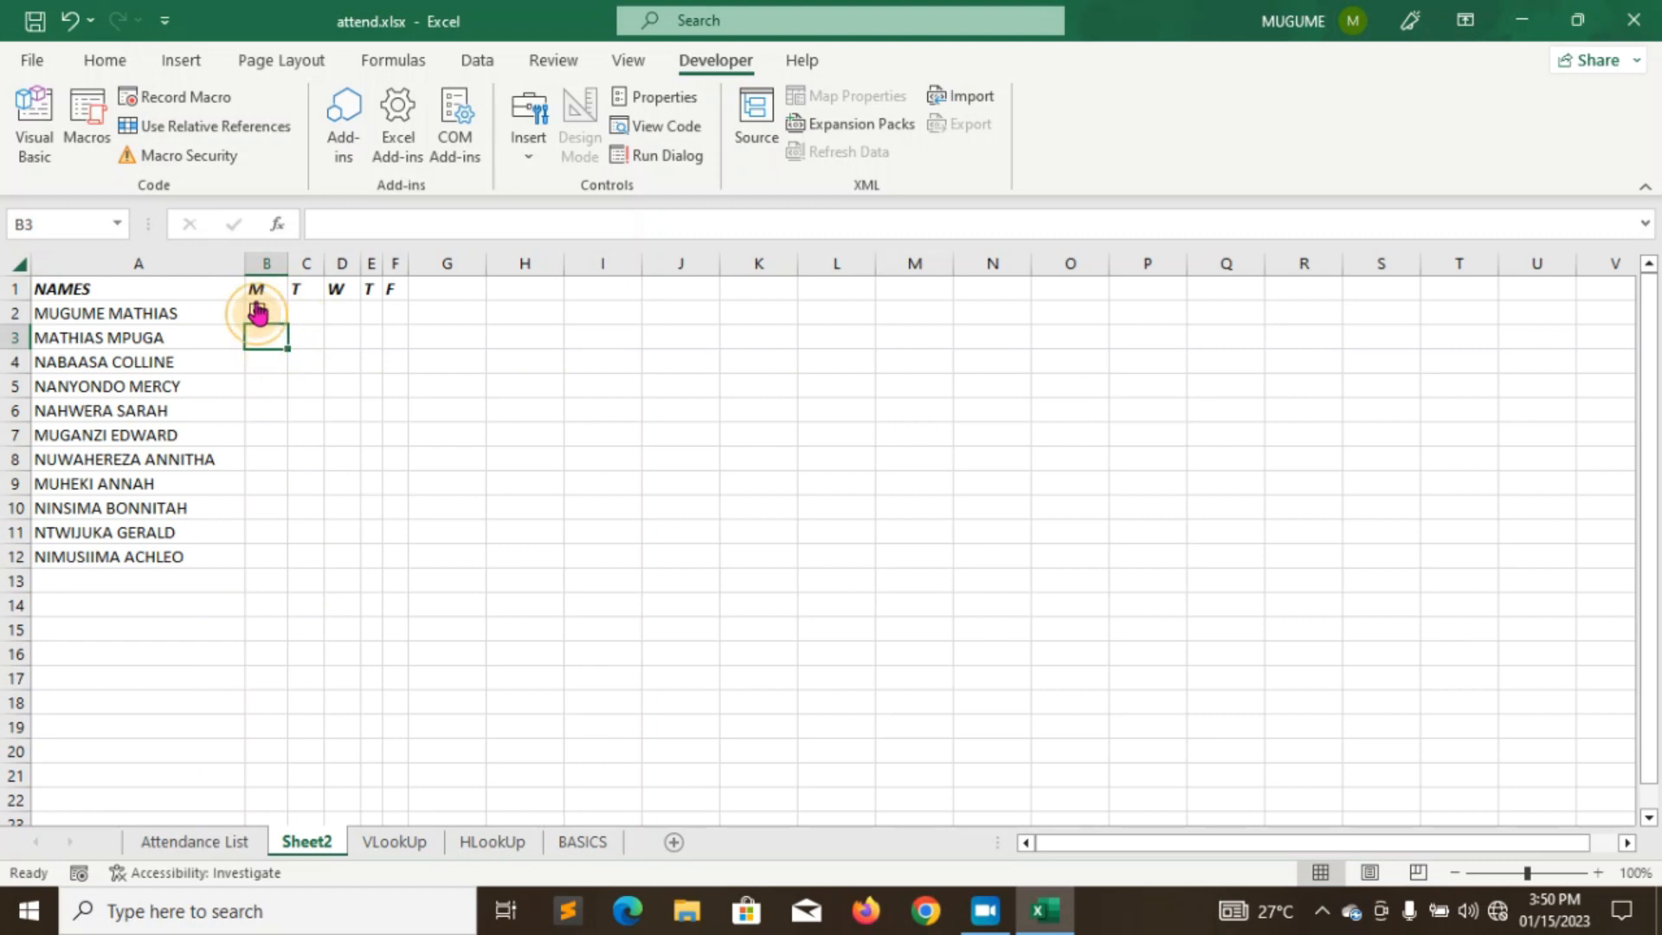
click(260, 316)
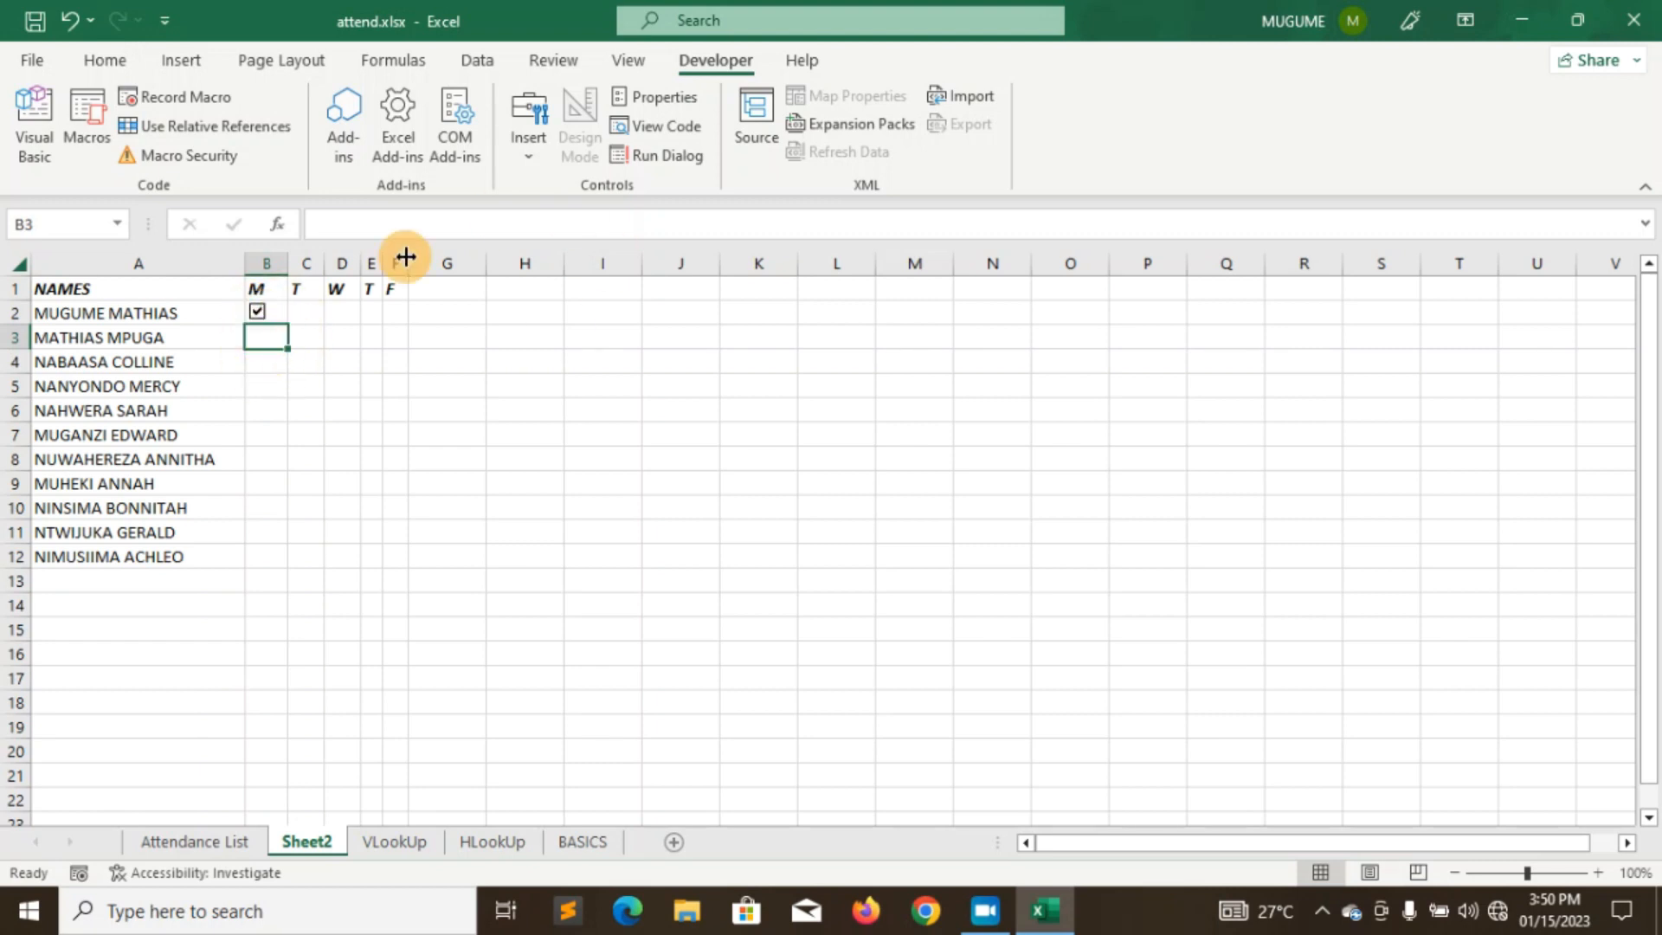
click(303, 314)
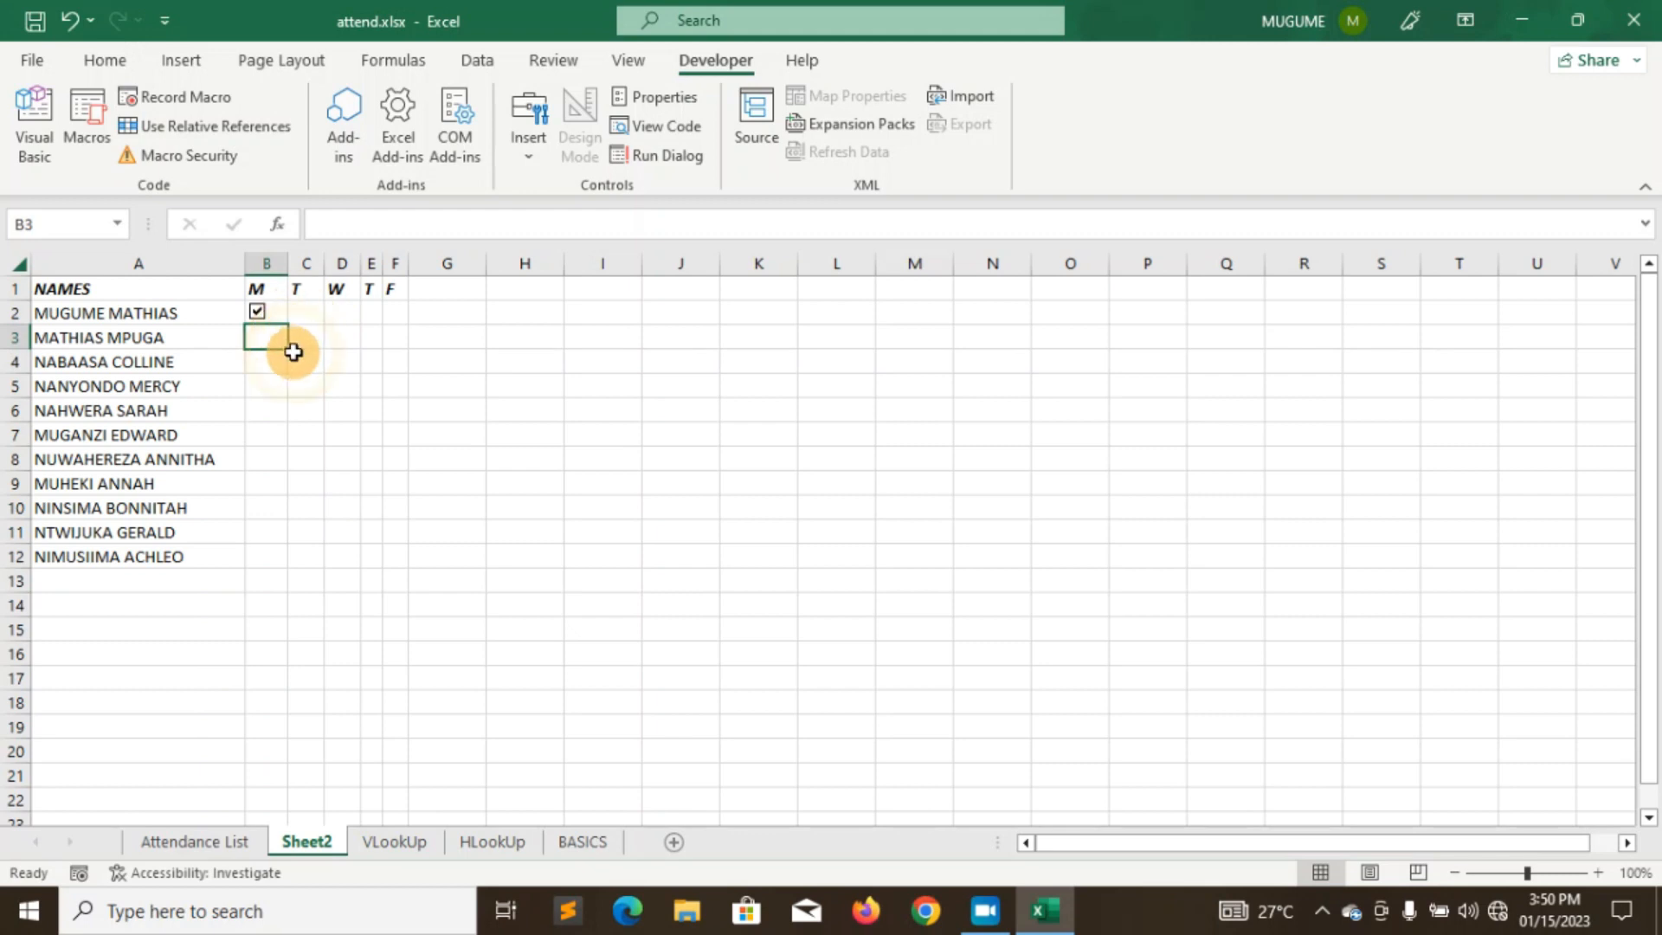
- Open and close the Insert controls list, and visit the View tab before returning to Developer
click(529, 160)
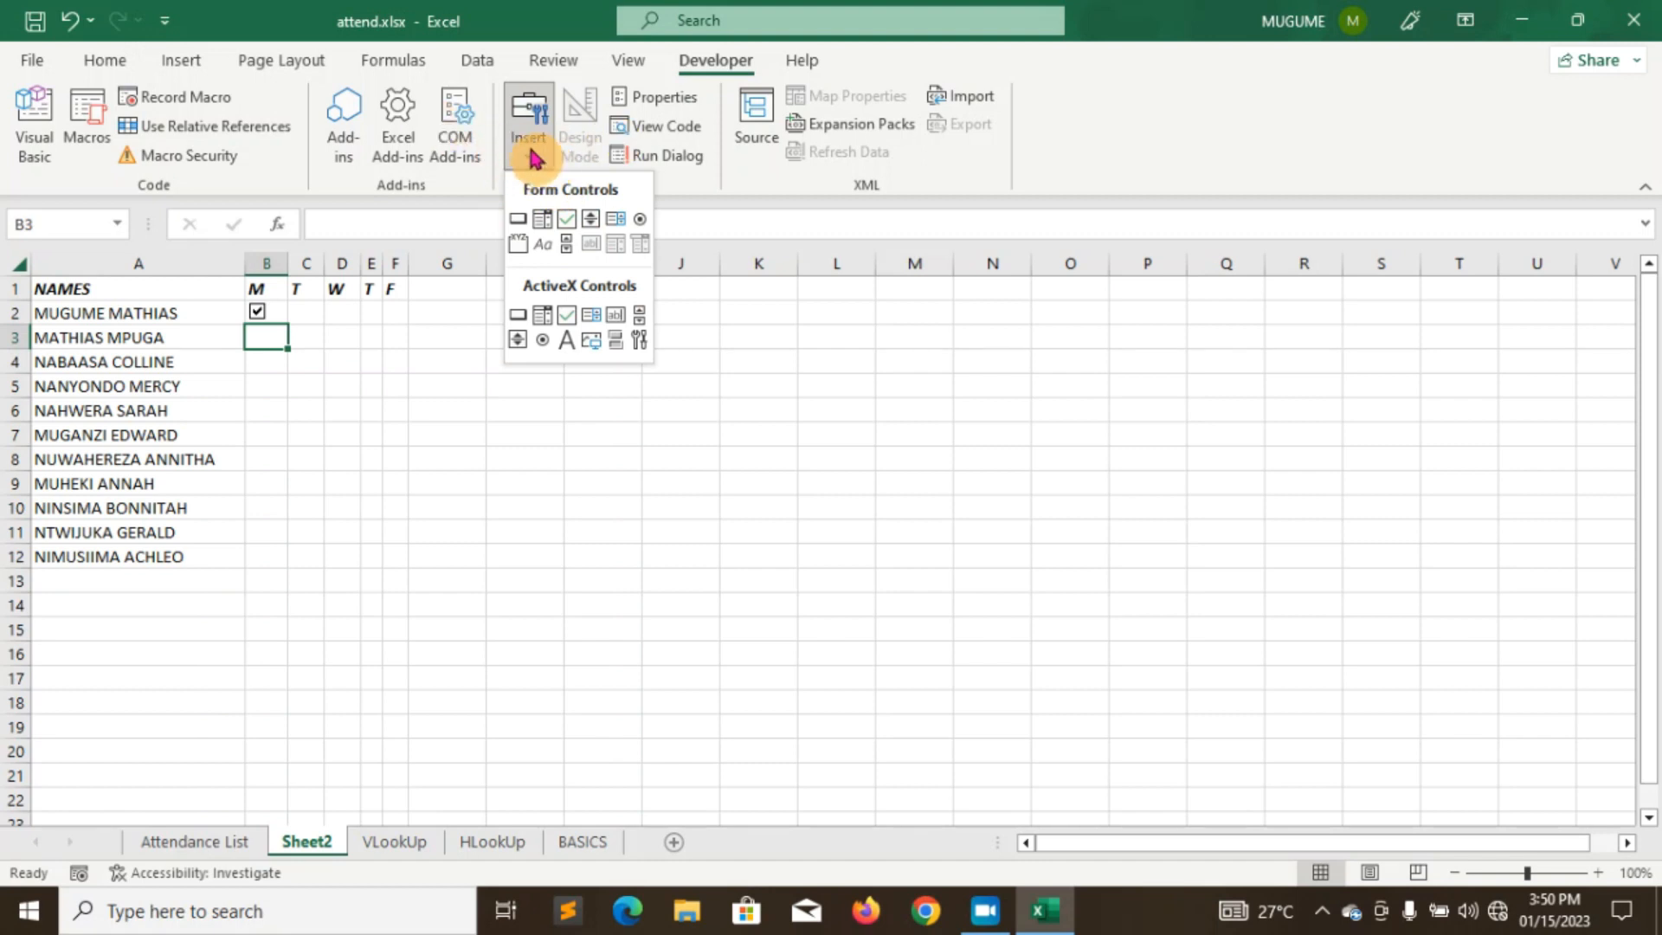
click(1158, 154)
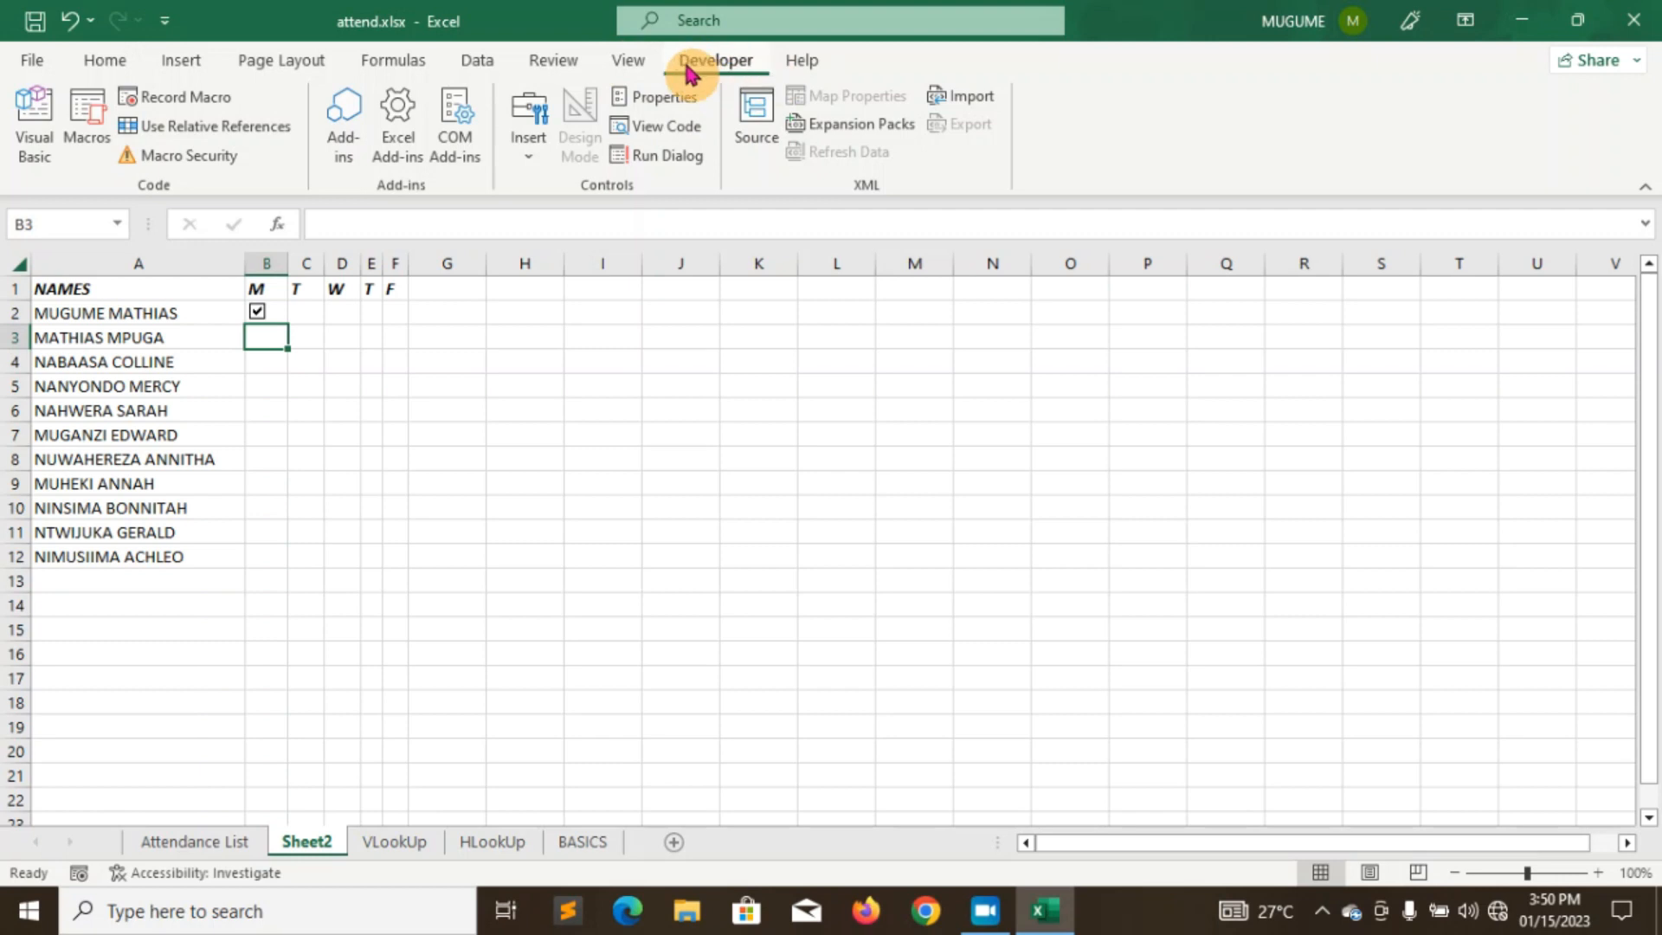
click(621, 69)
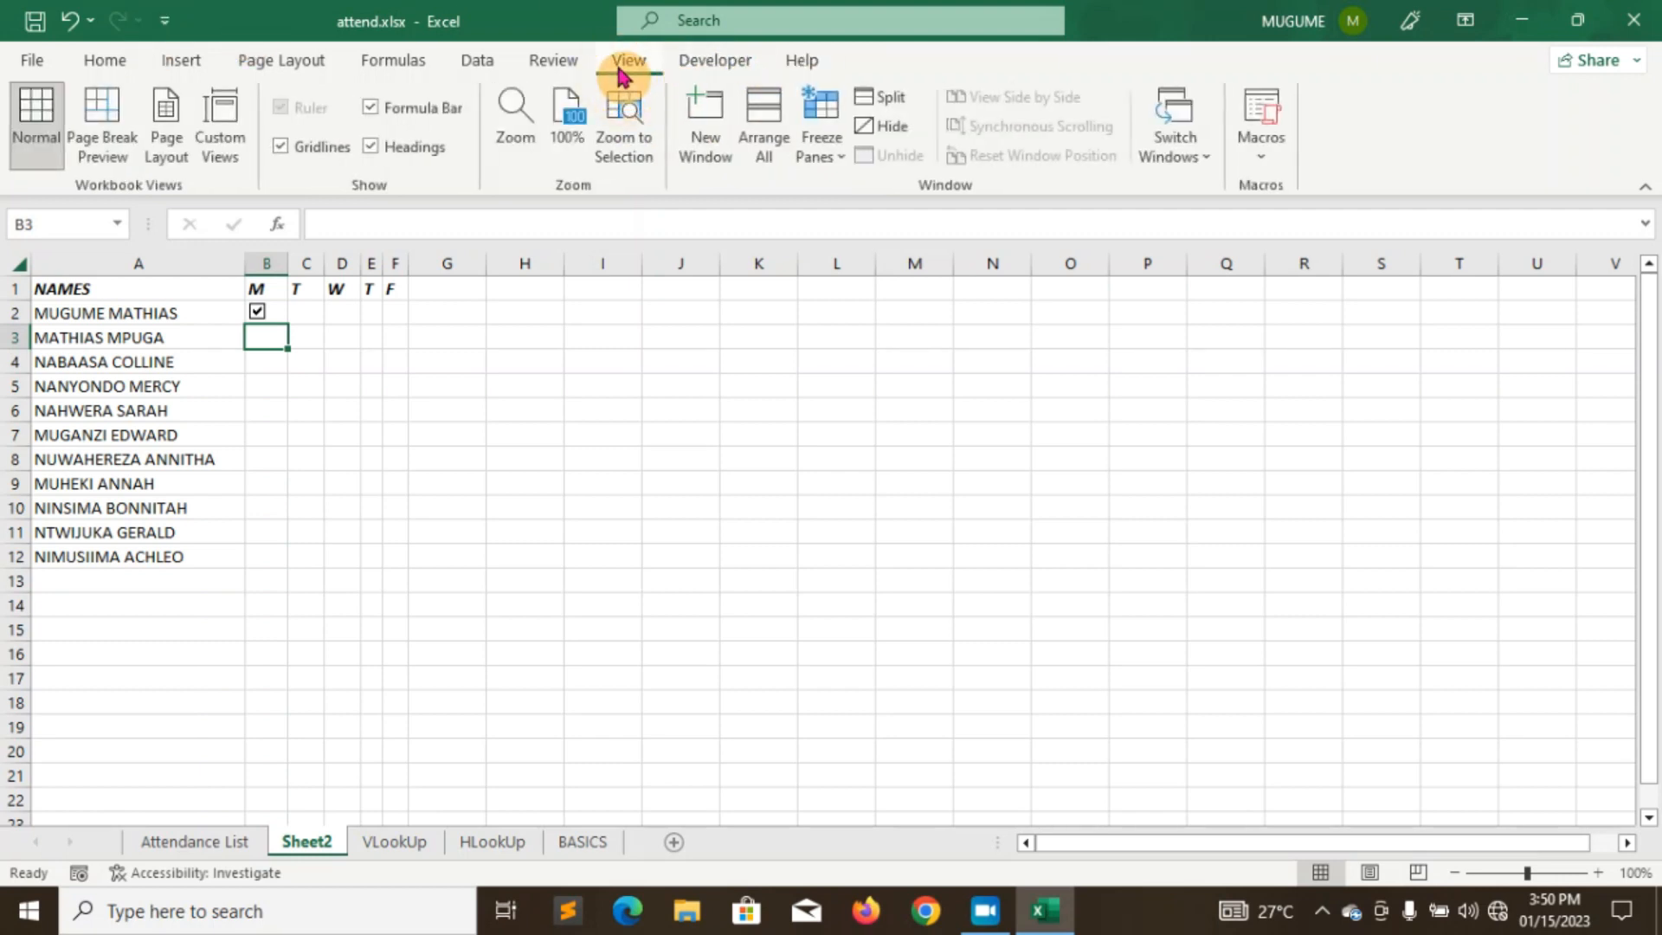
click(708, 66)
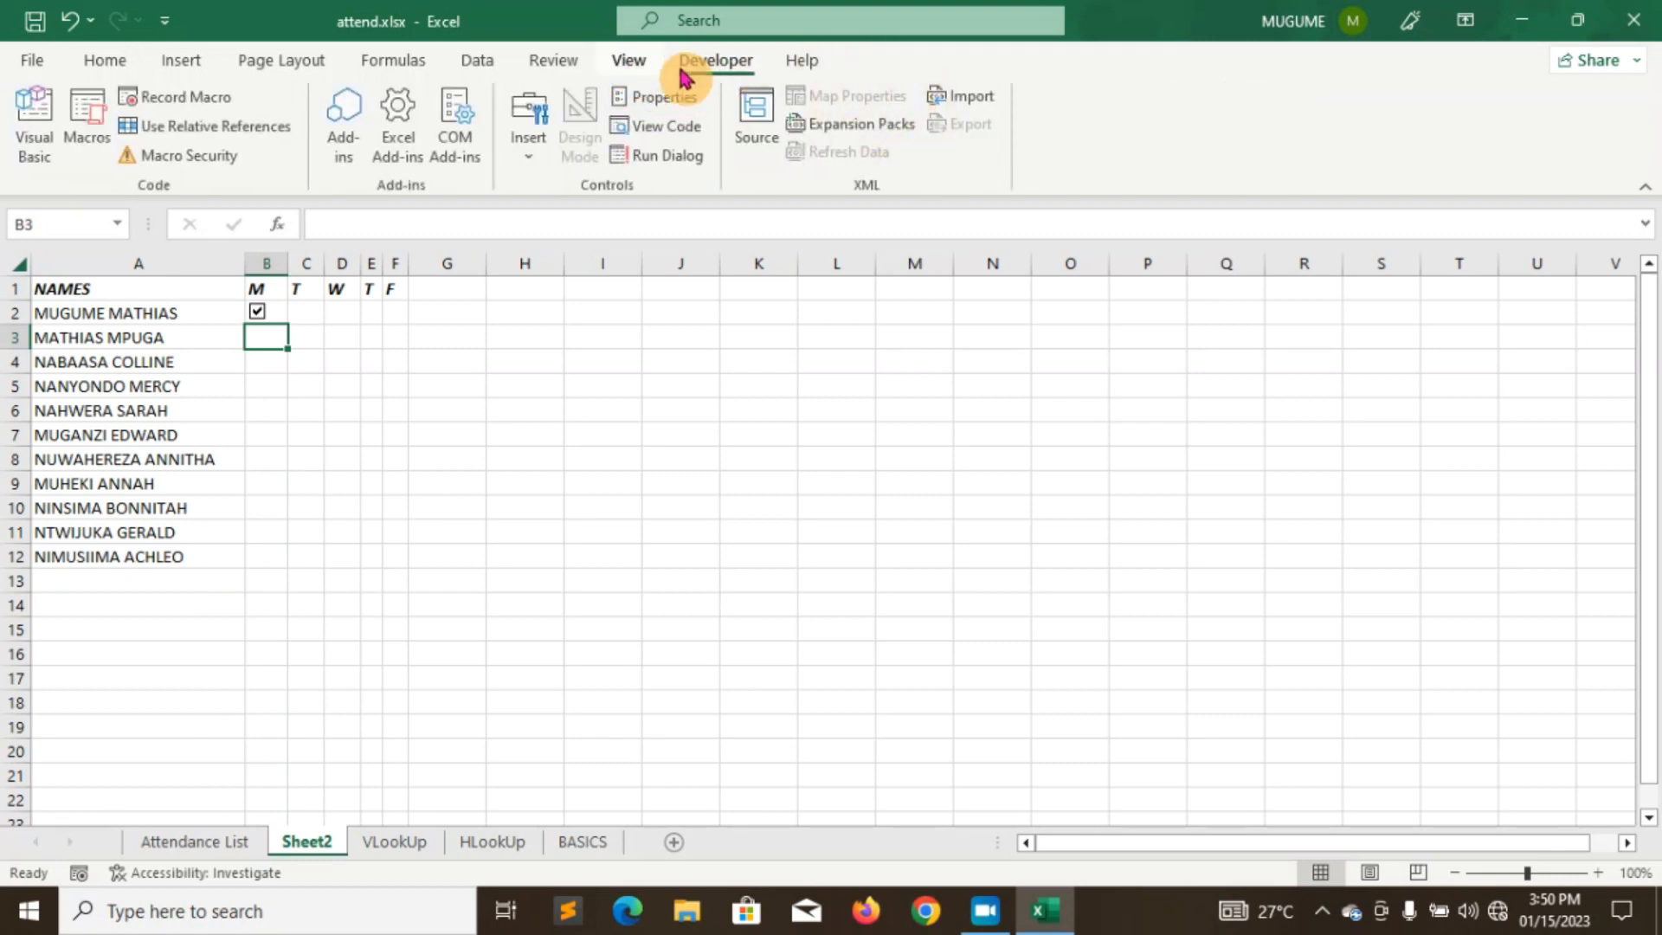
- In Customize the Ribbon, keep the Developer main tab enabled and confirm with OK
right_click(891, 69)
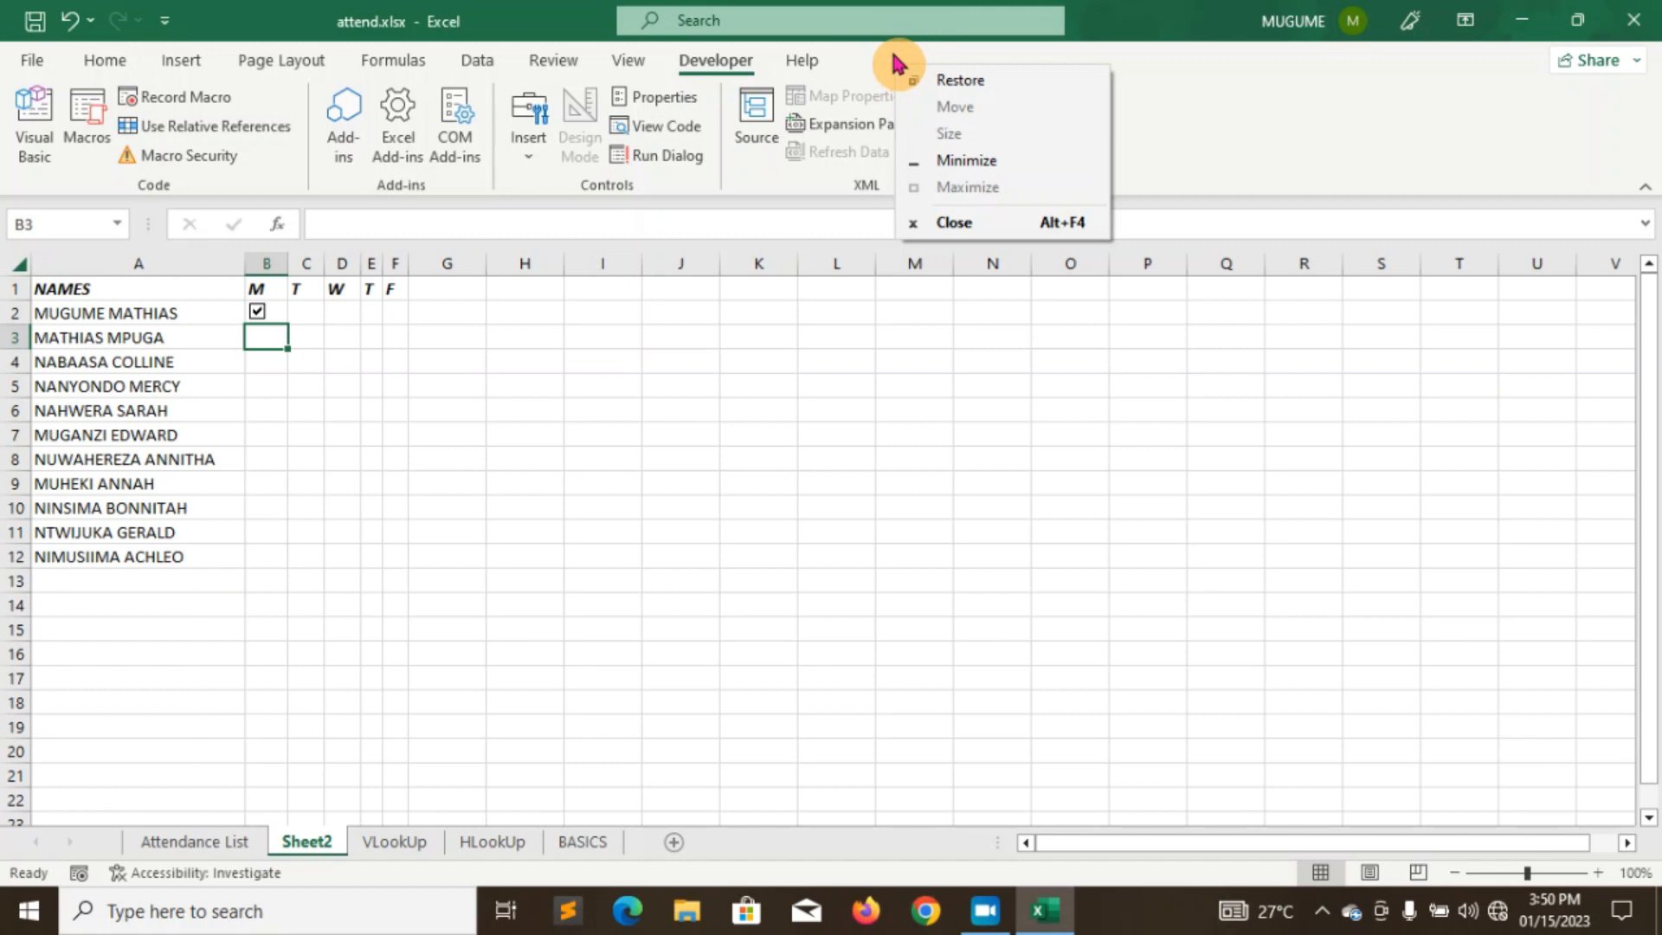
click(866, 61)
right_click(1122, 104)
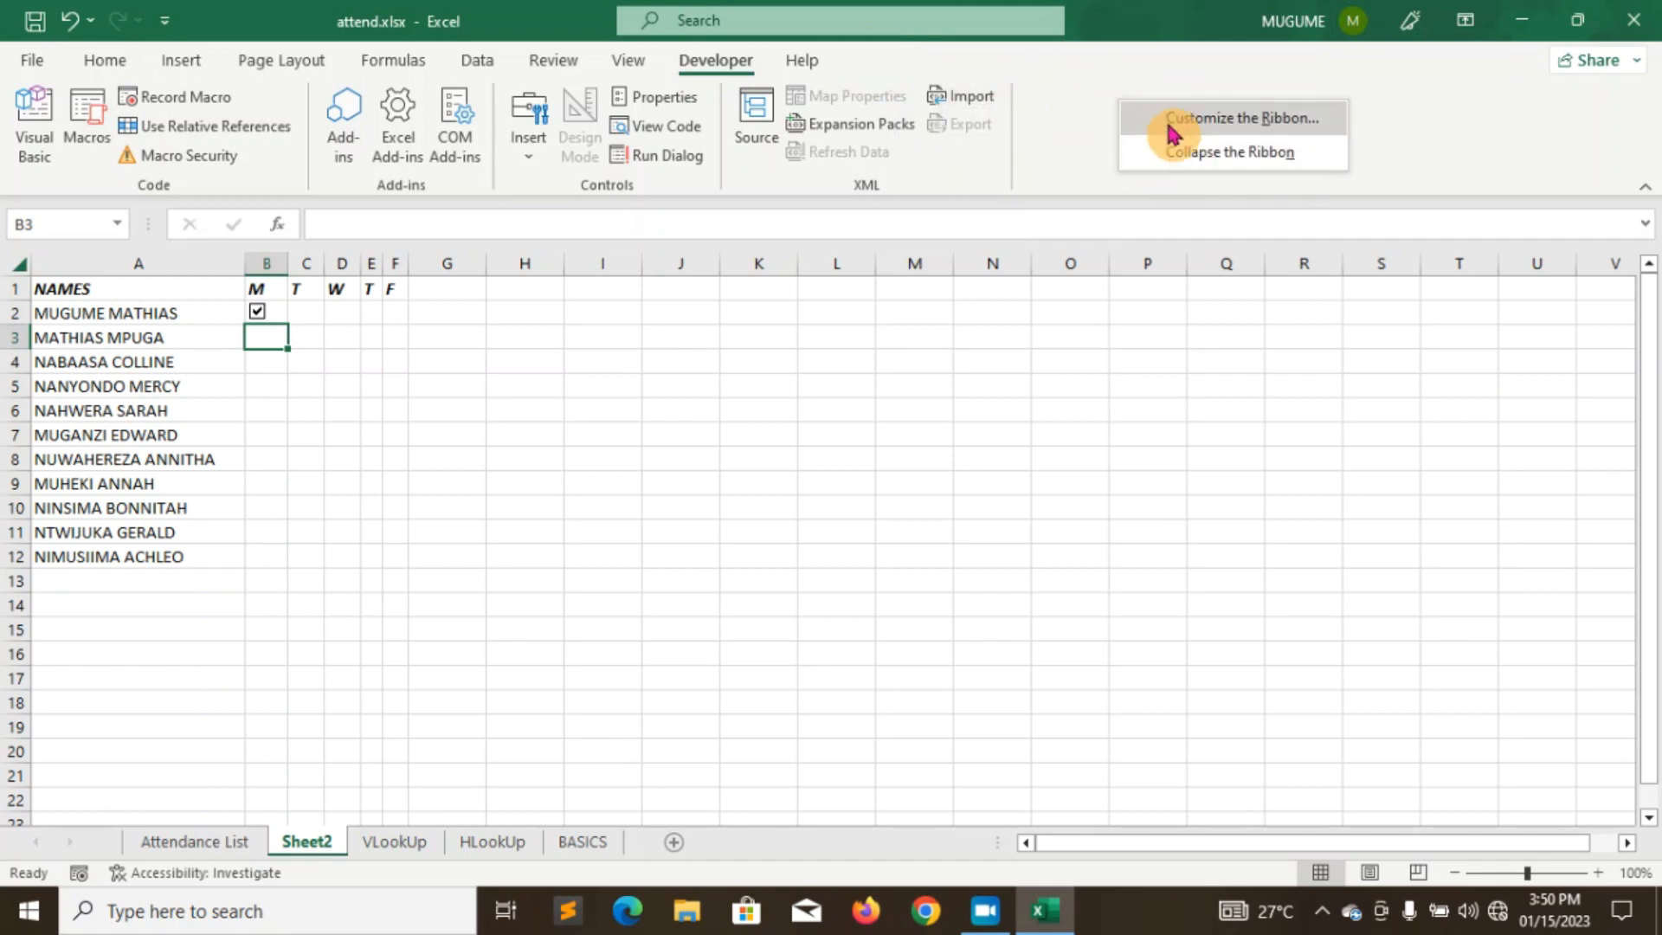
click(1170, 121)
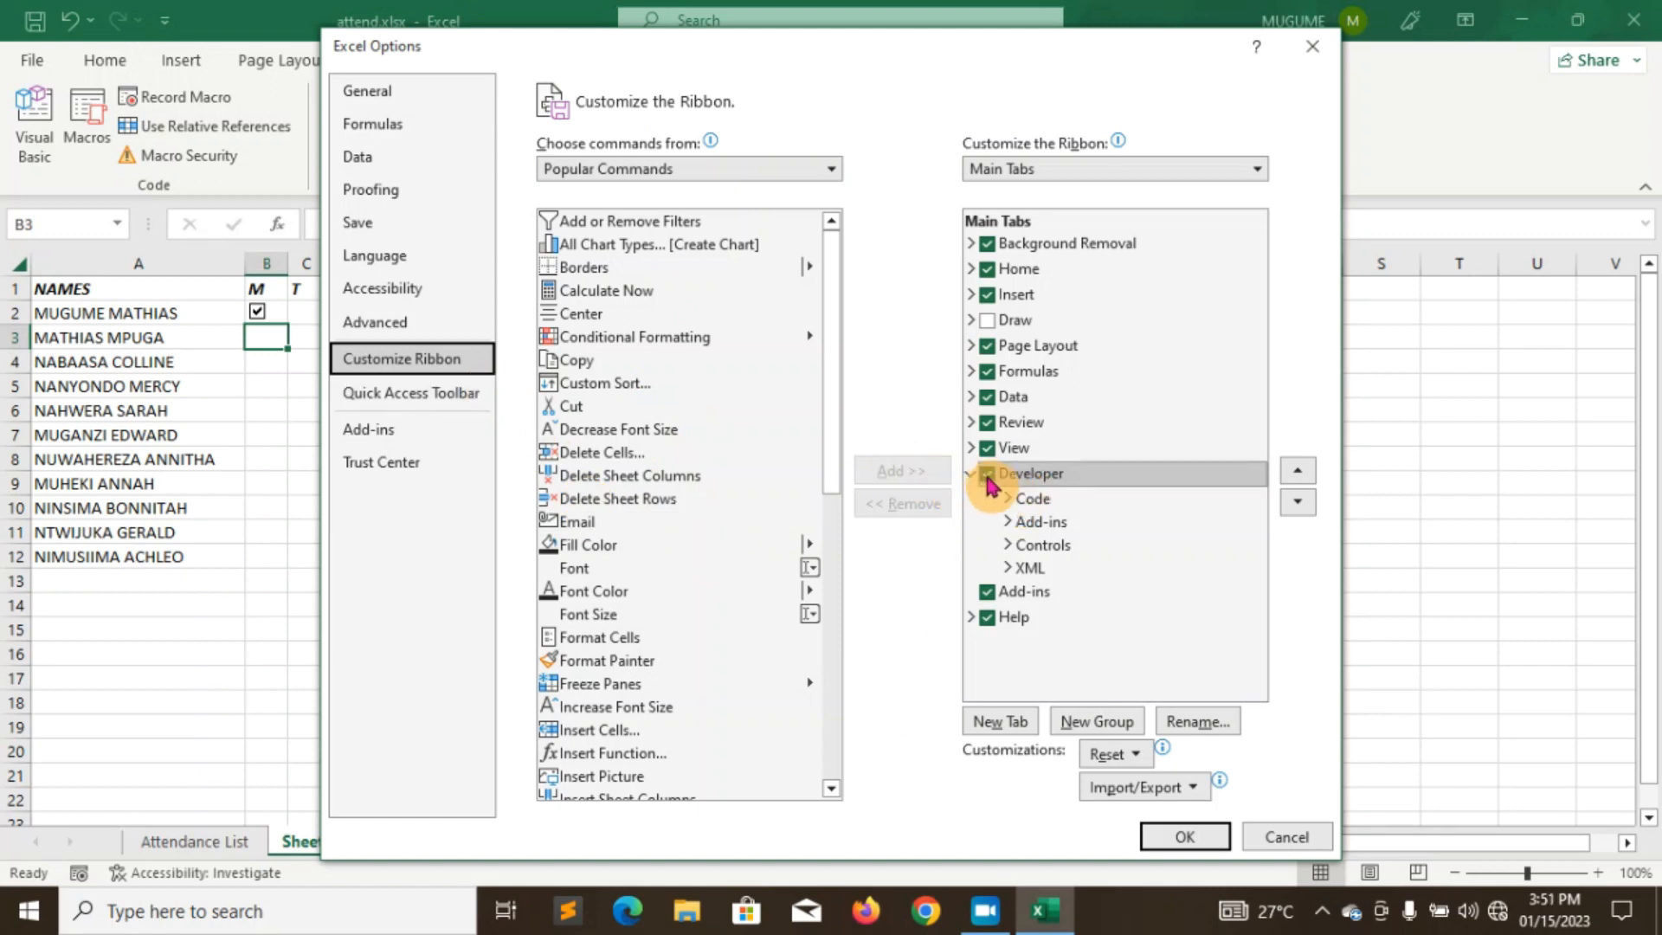
click(987, 473)
click(988, 475)
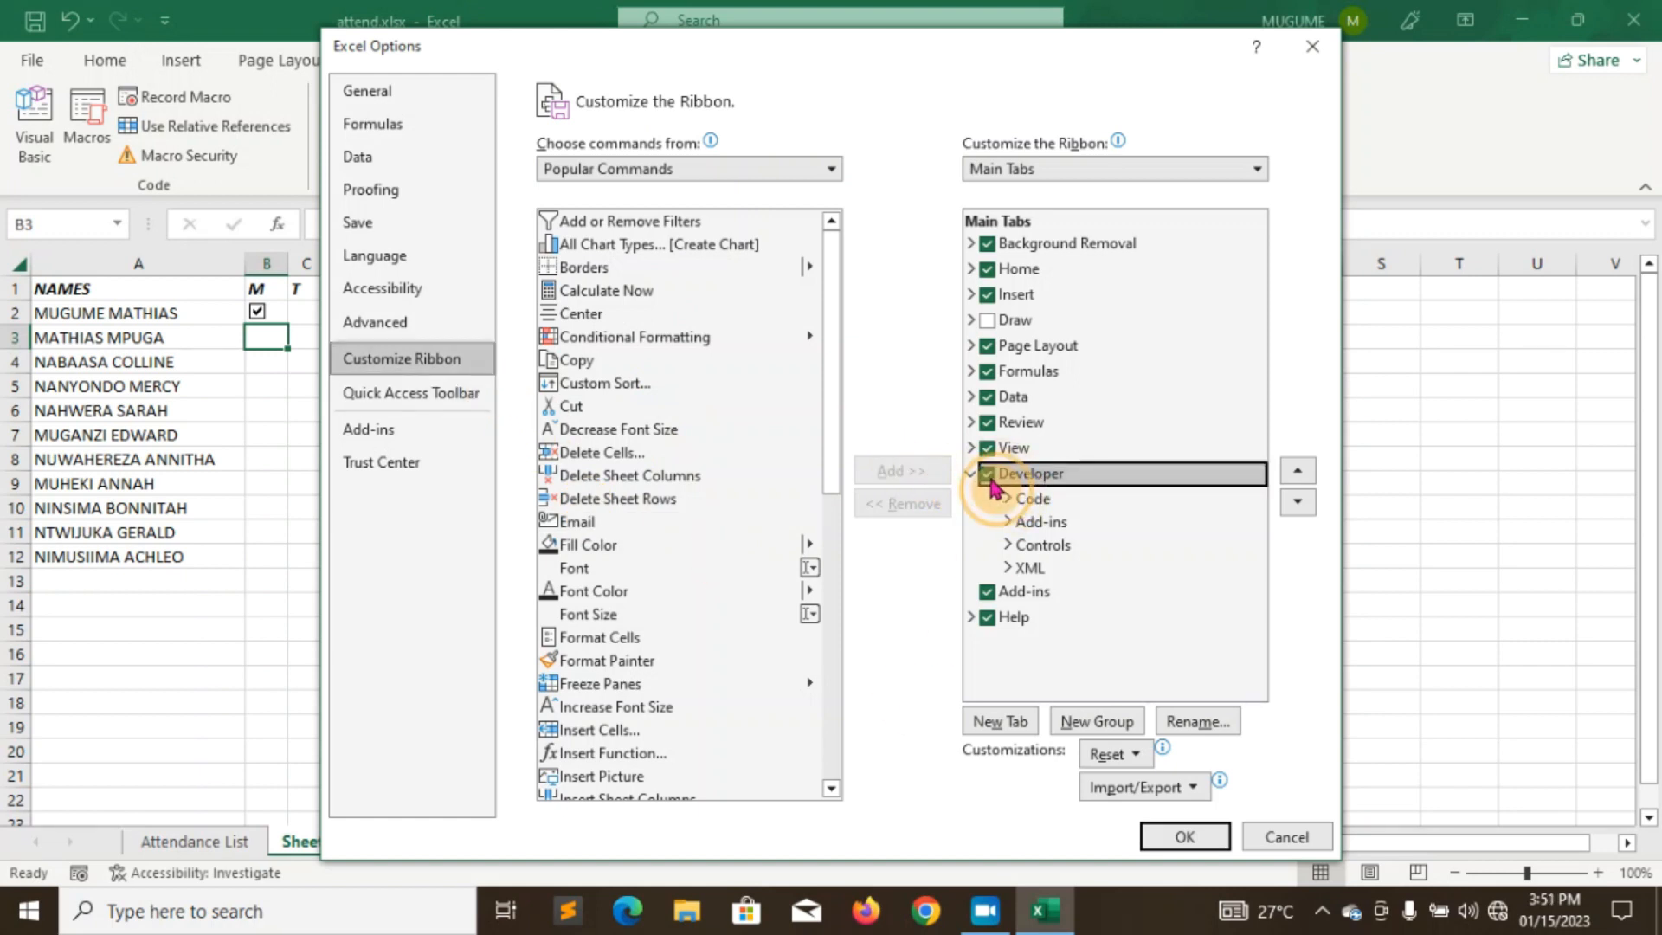
click(1203, 834)
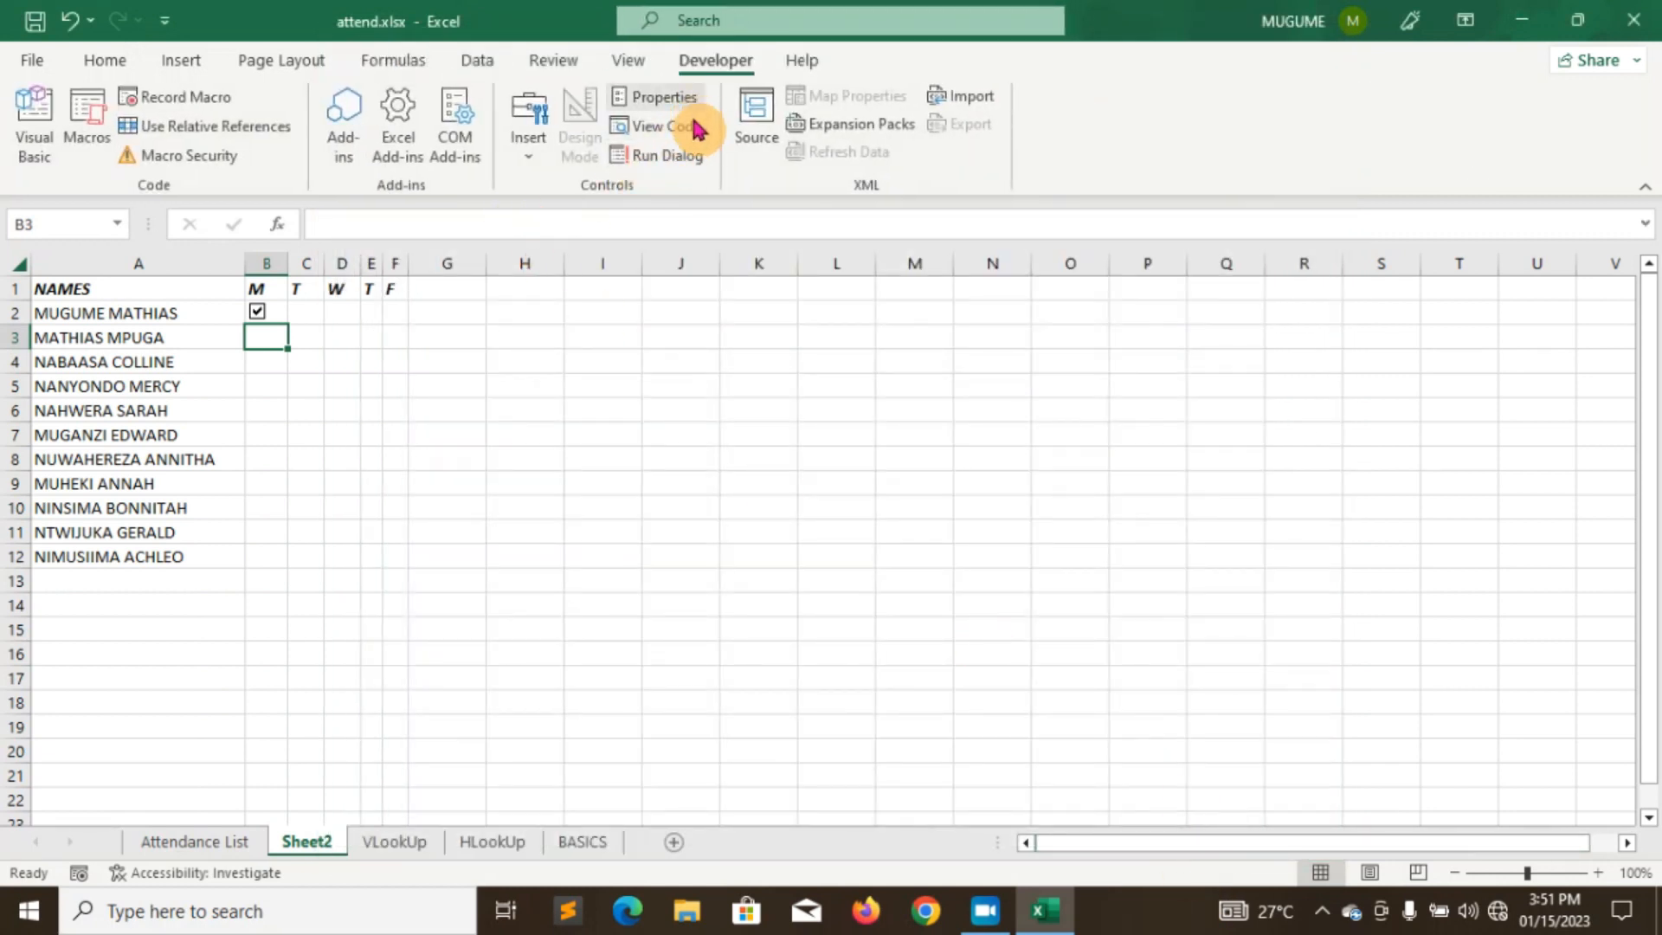
- Untick the B2 checkbox and insert a new Form Controls check box in B3
click(300, 318)
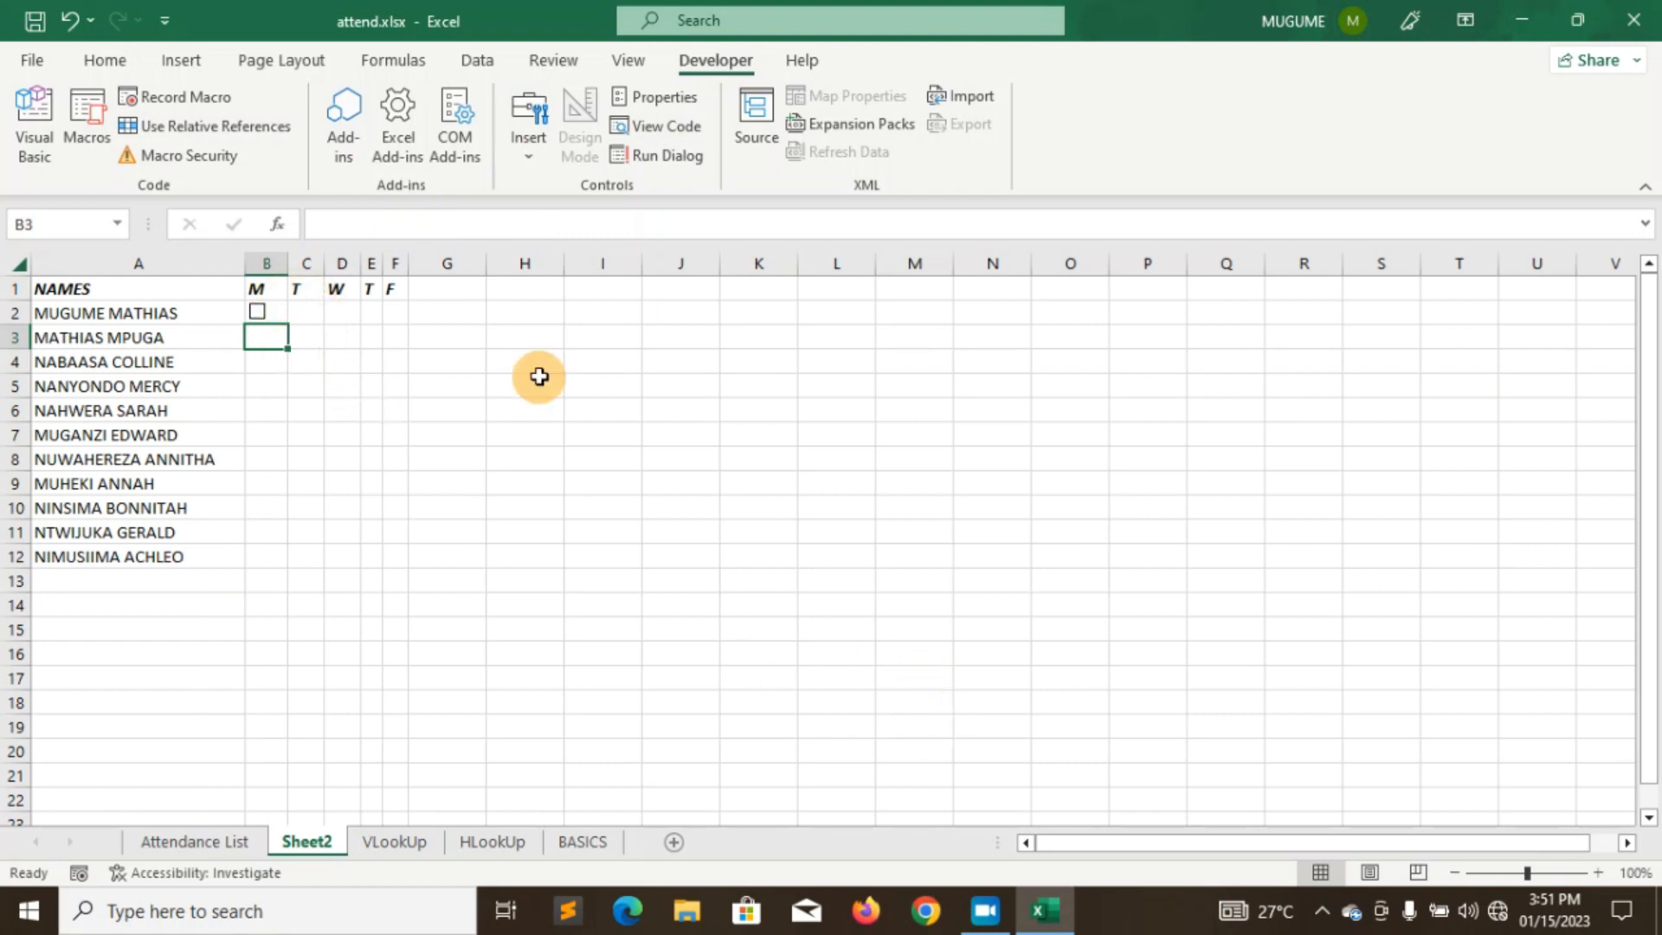
click(531, 166)
click(569, 227)
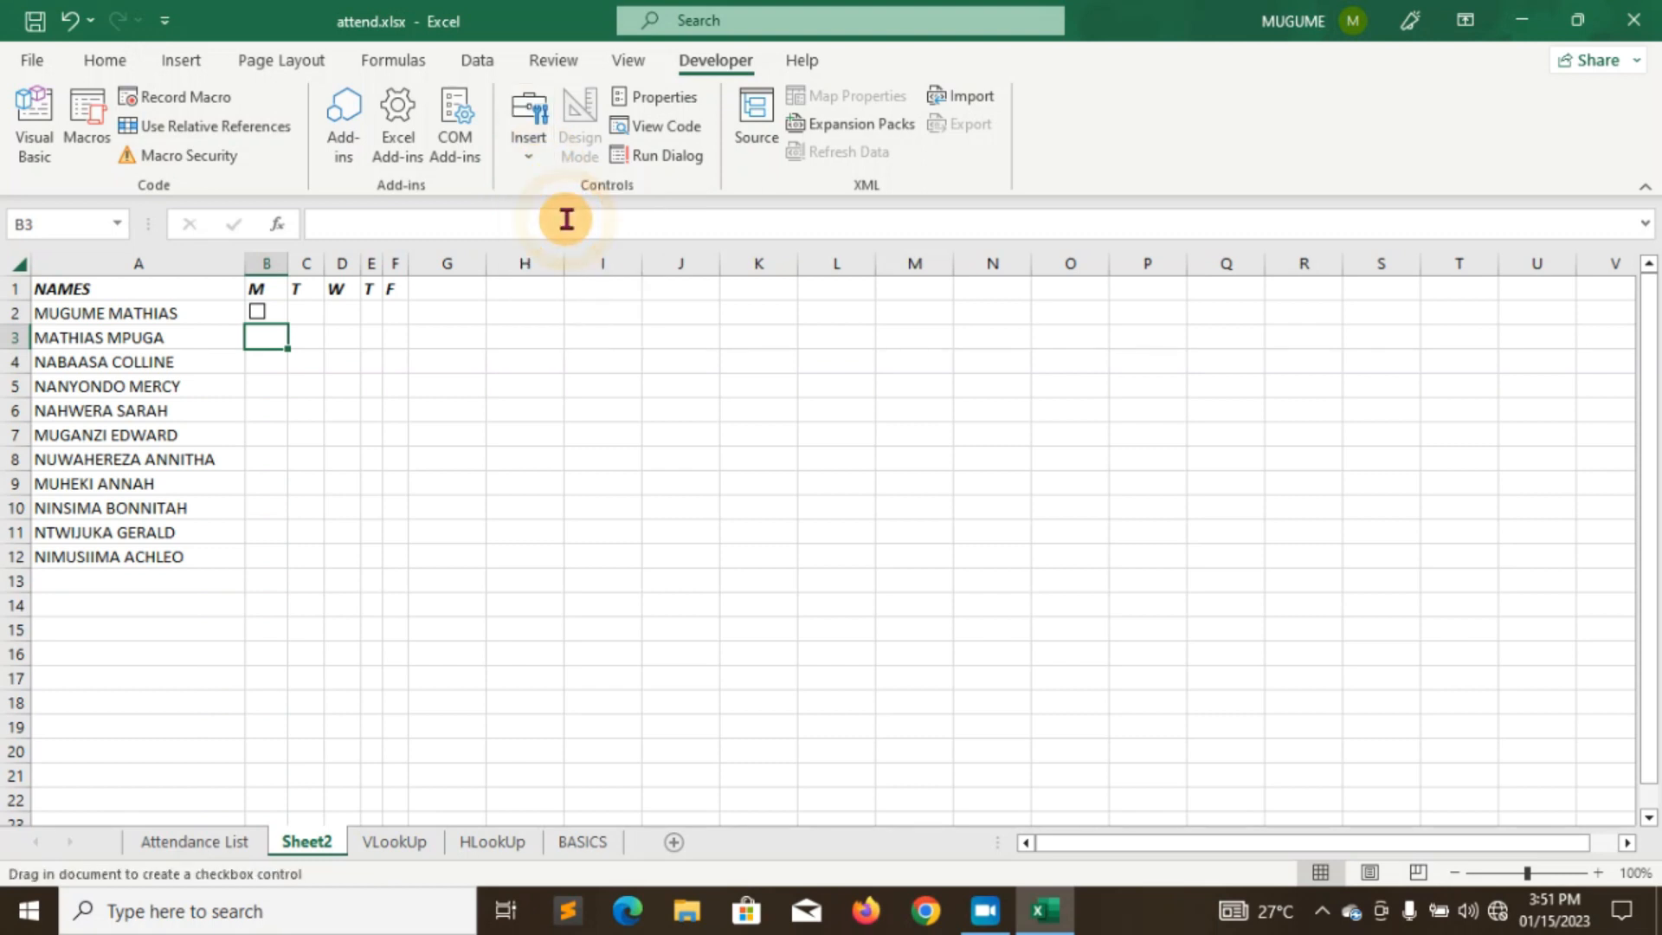
click(252, 335)
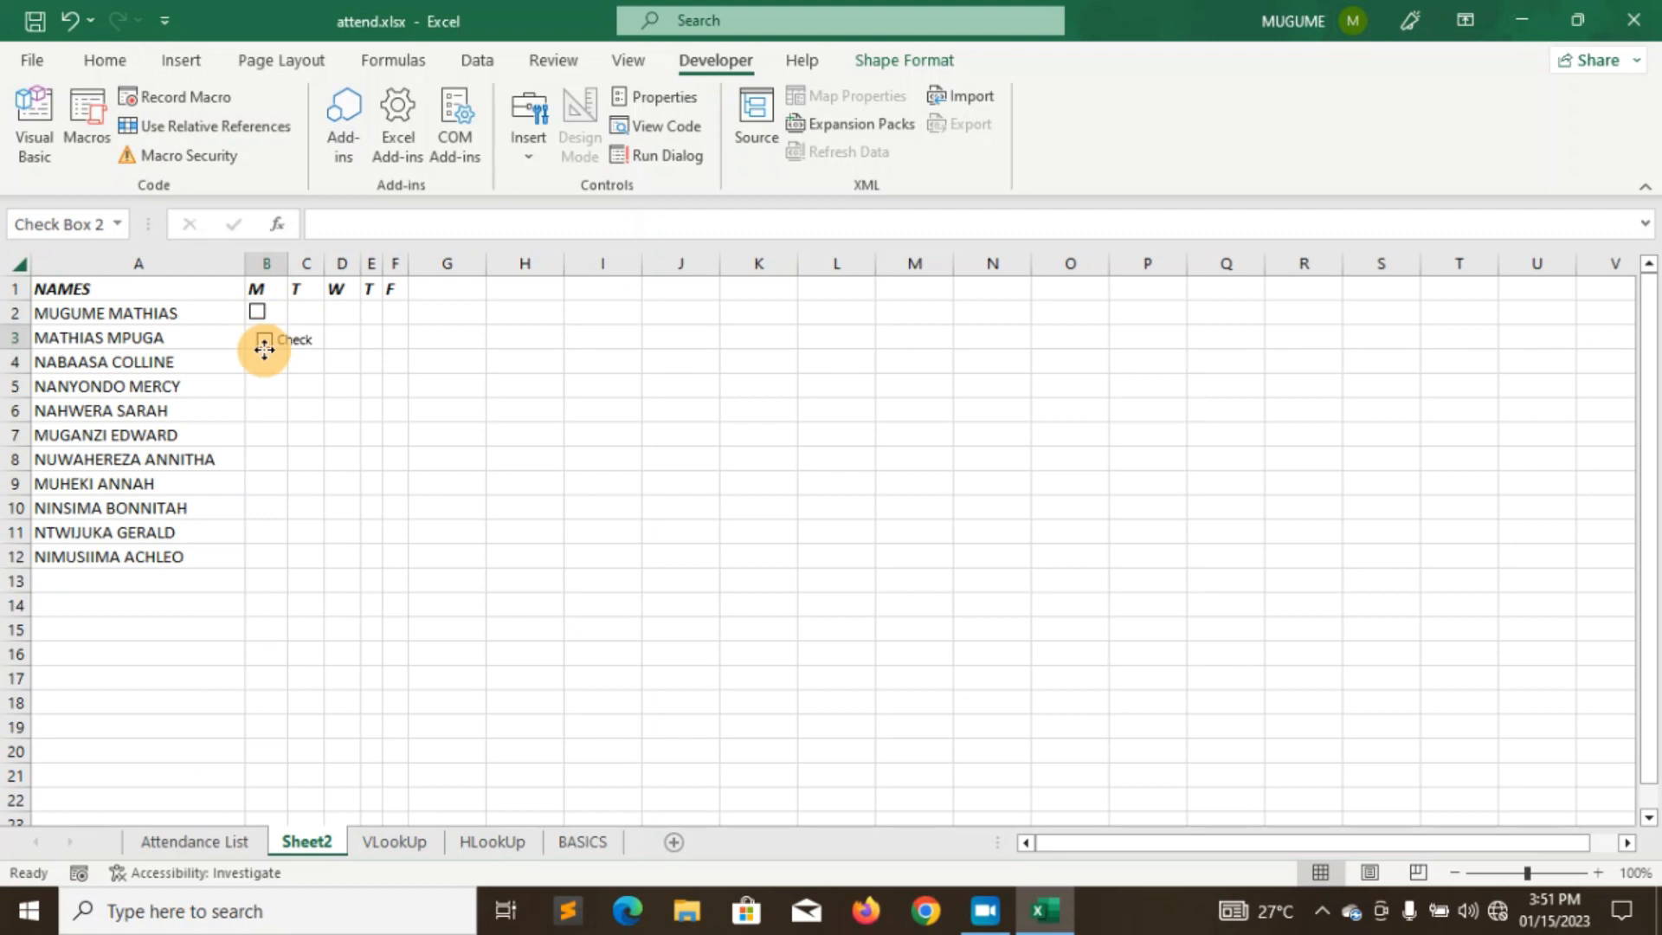
right_click(287, 340)
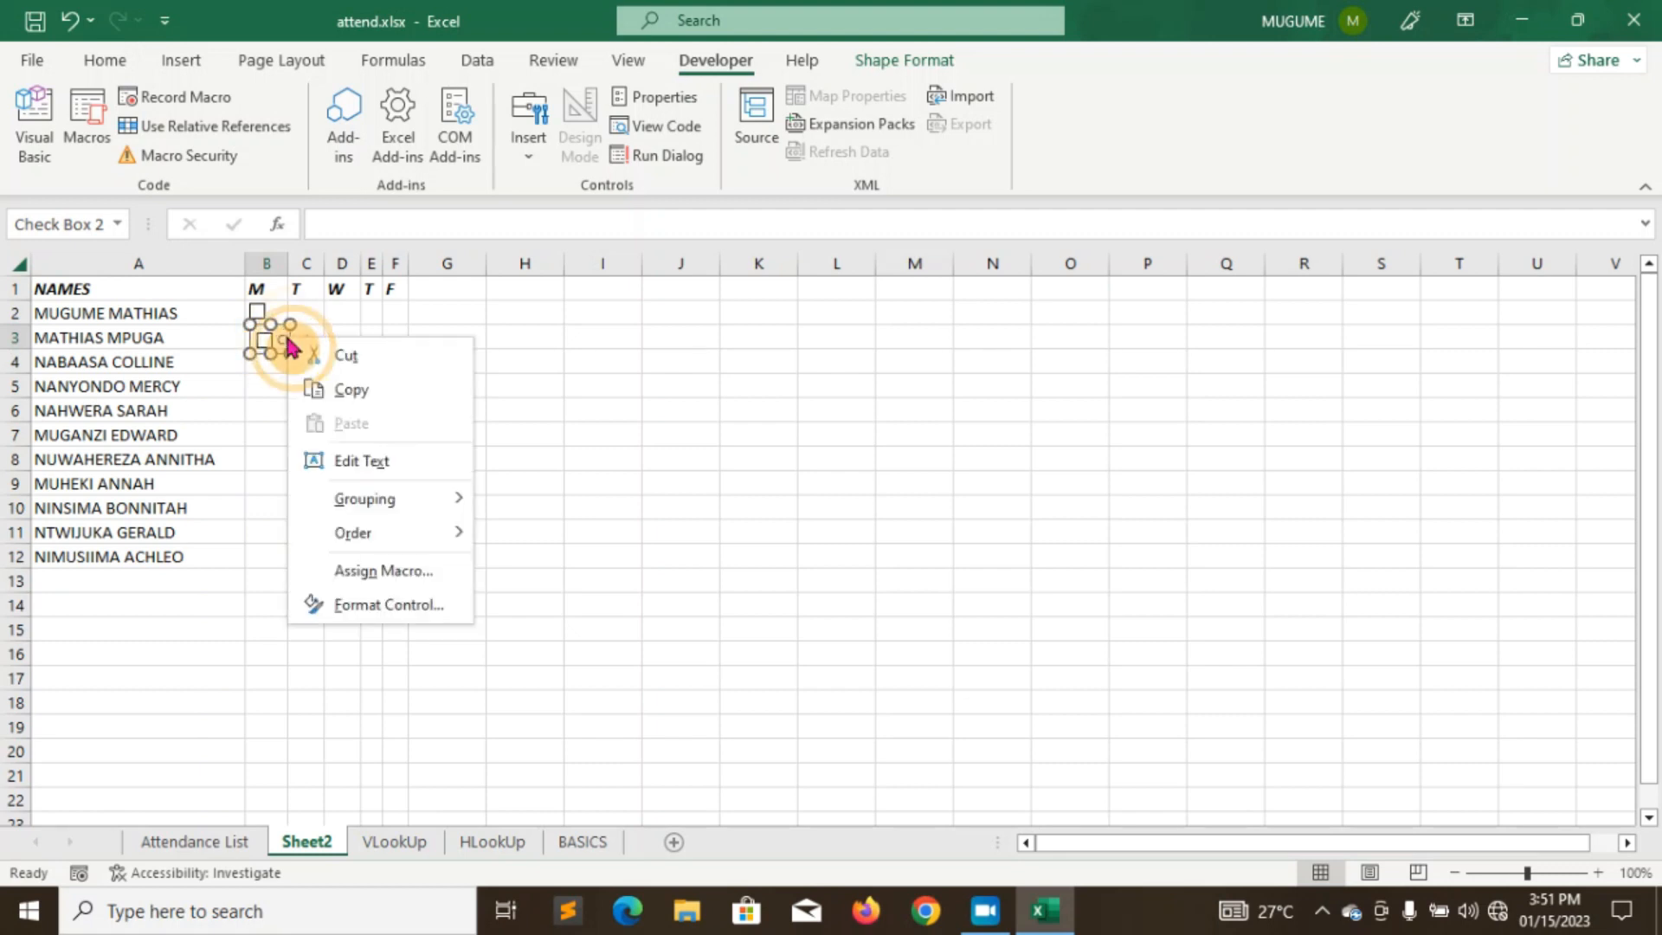
click(364, 462)
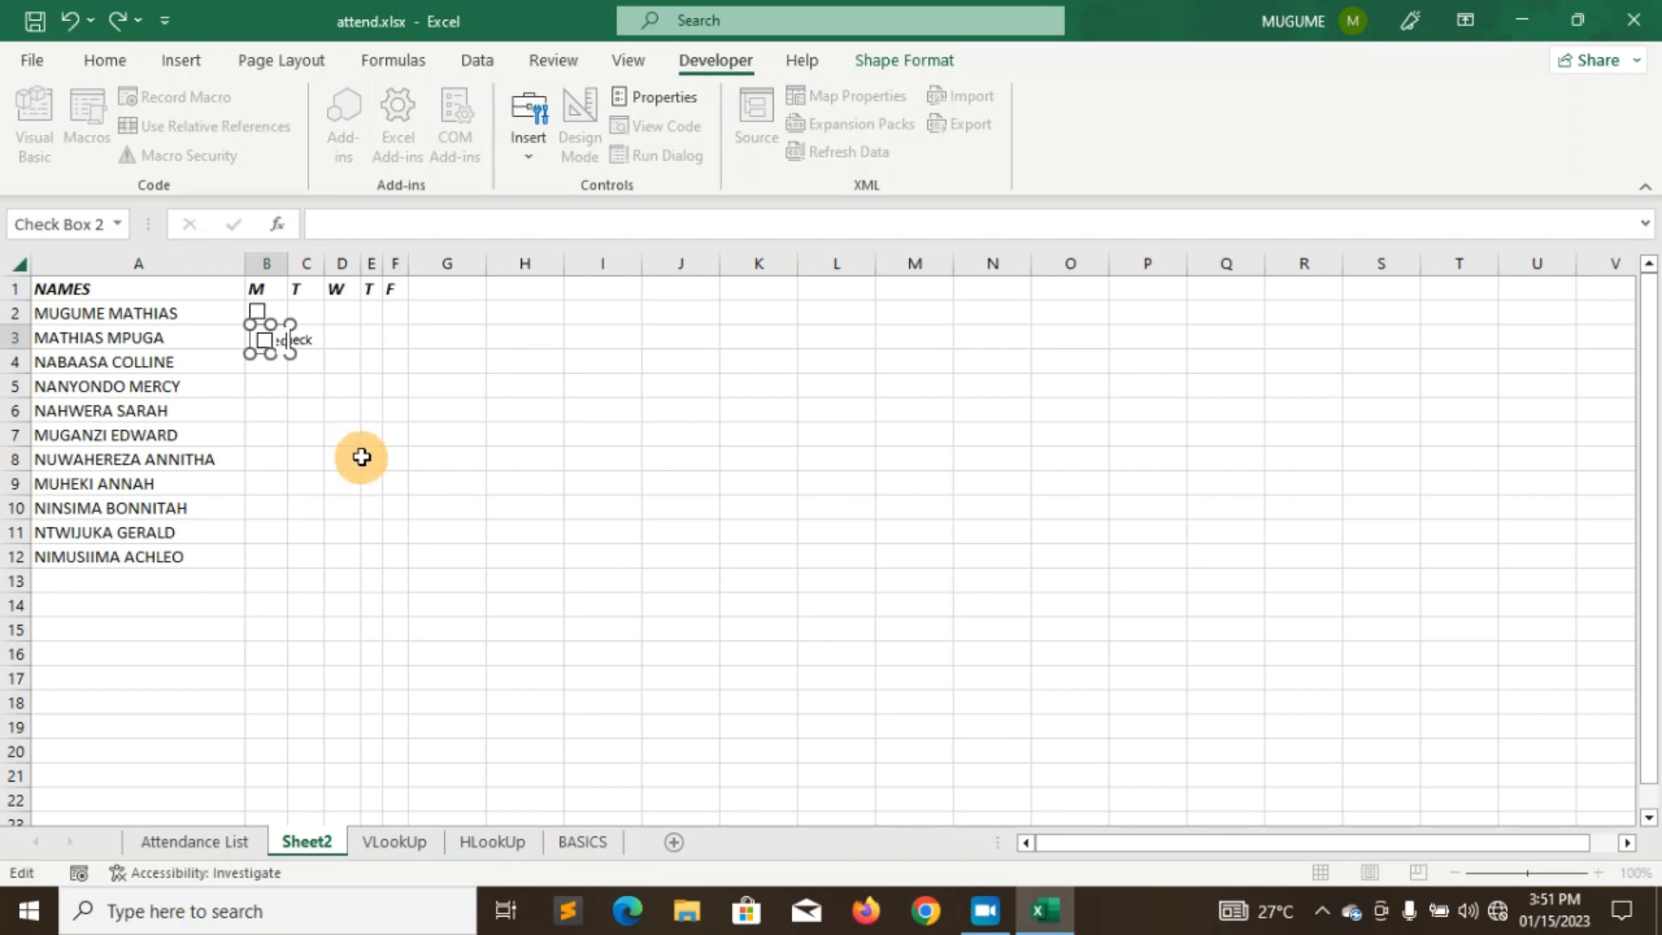
mouse_move(292, 346)
mouse_down()
mouse_move(355, 364)
mouse_move(278, 346)
mouse_up()
- Clear the B3 checkbox's label and shrink it to fit row 3, leaving it unticked
click(303, 352)
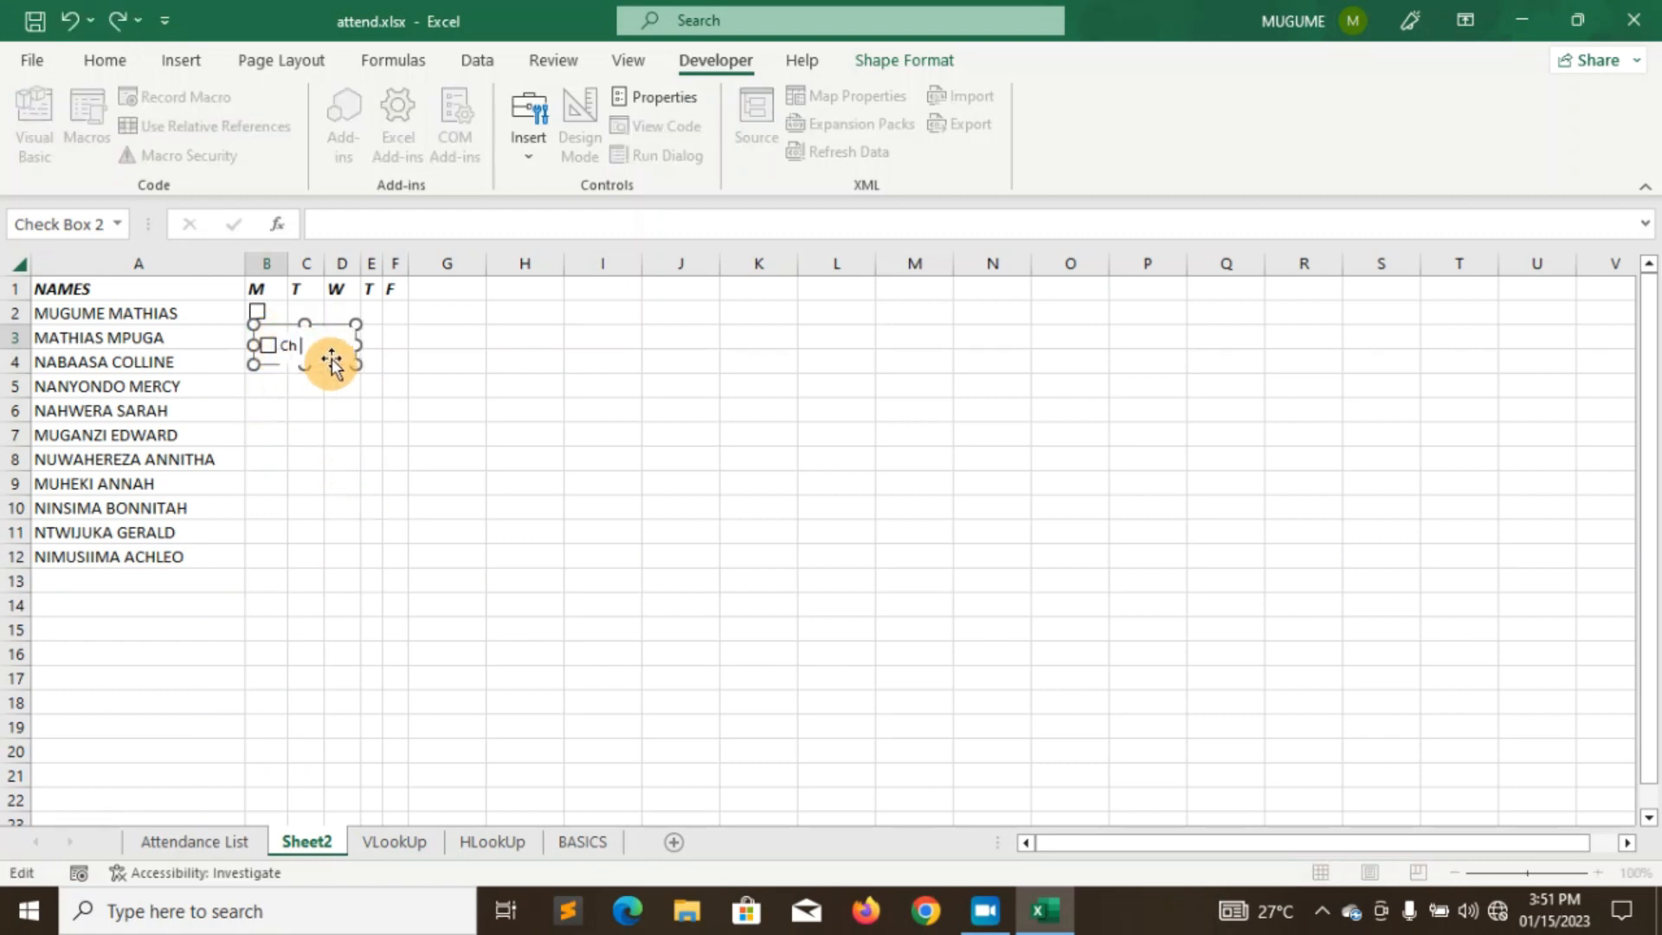
click(260, 385)
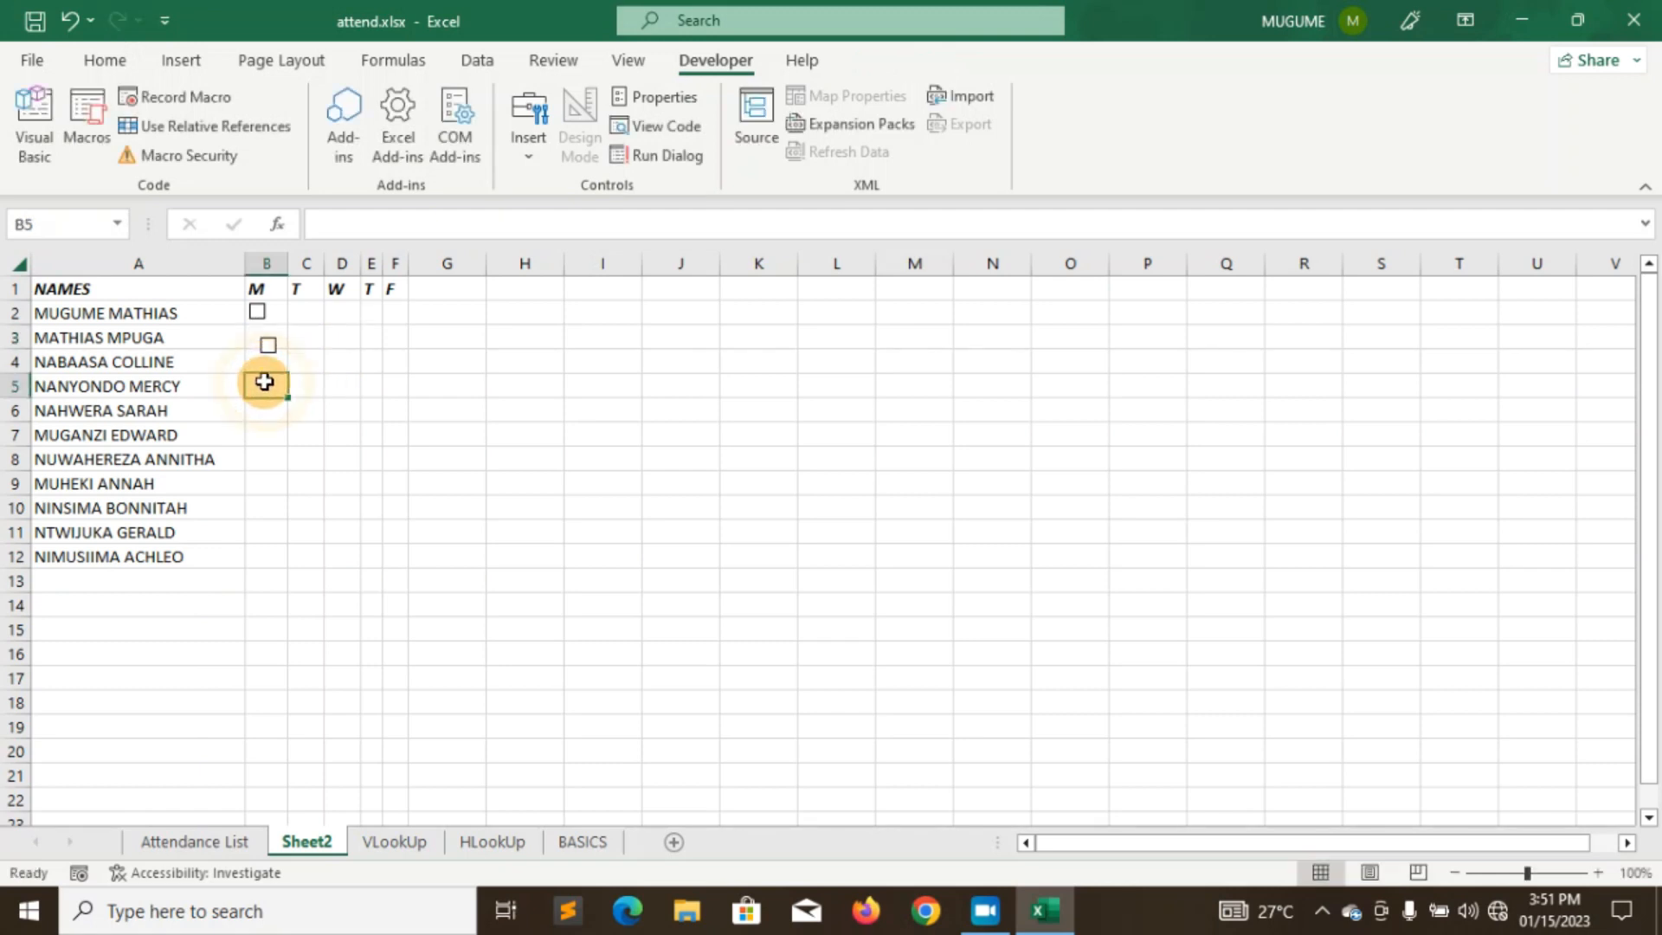
click(268, 346)
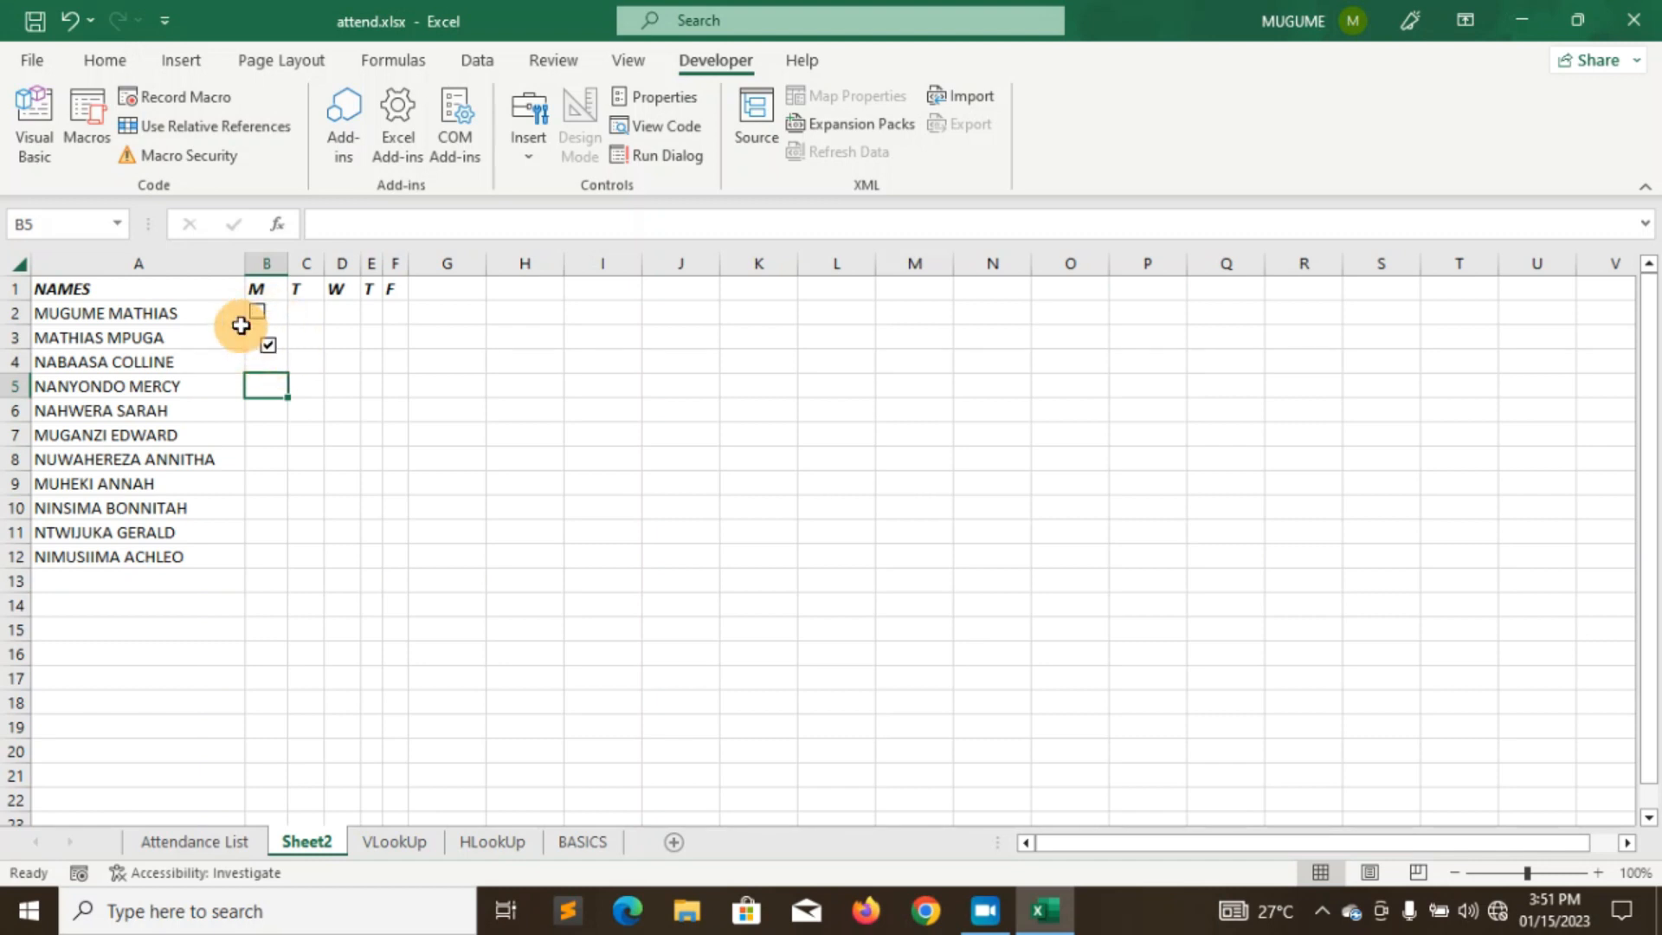
click(71, 21)
mouse_move(300, 364)
mouse_down()
mouse_move(305, 343)
mouse_move(348, 335)
mouse_move(273, 358)
mouse_move(293, 349)
mouse_up()
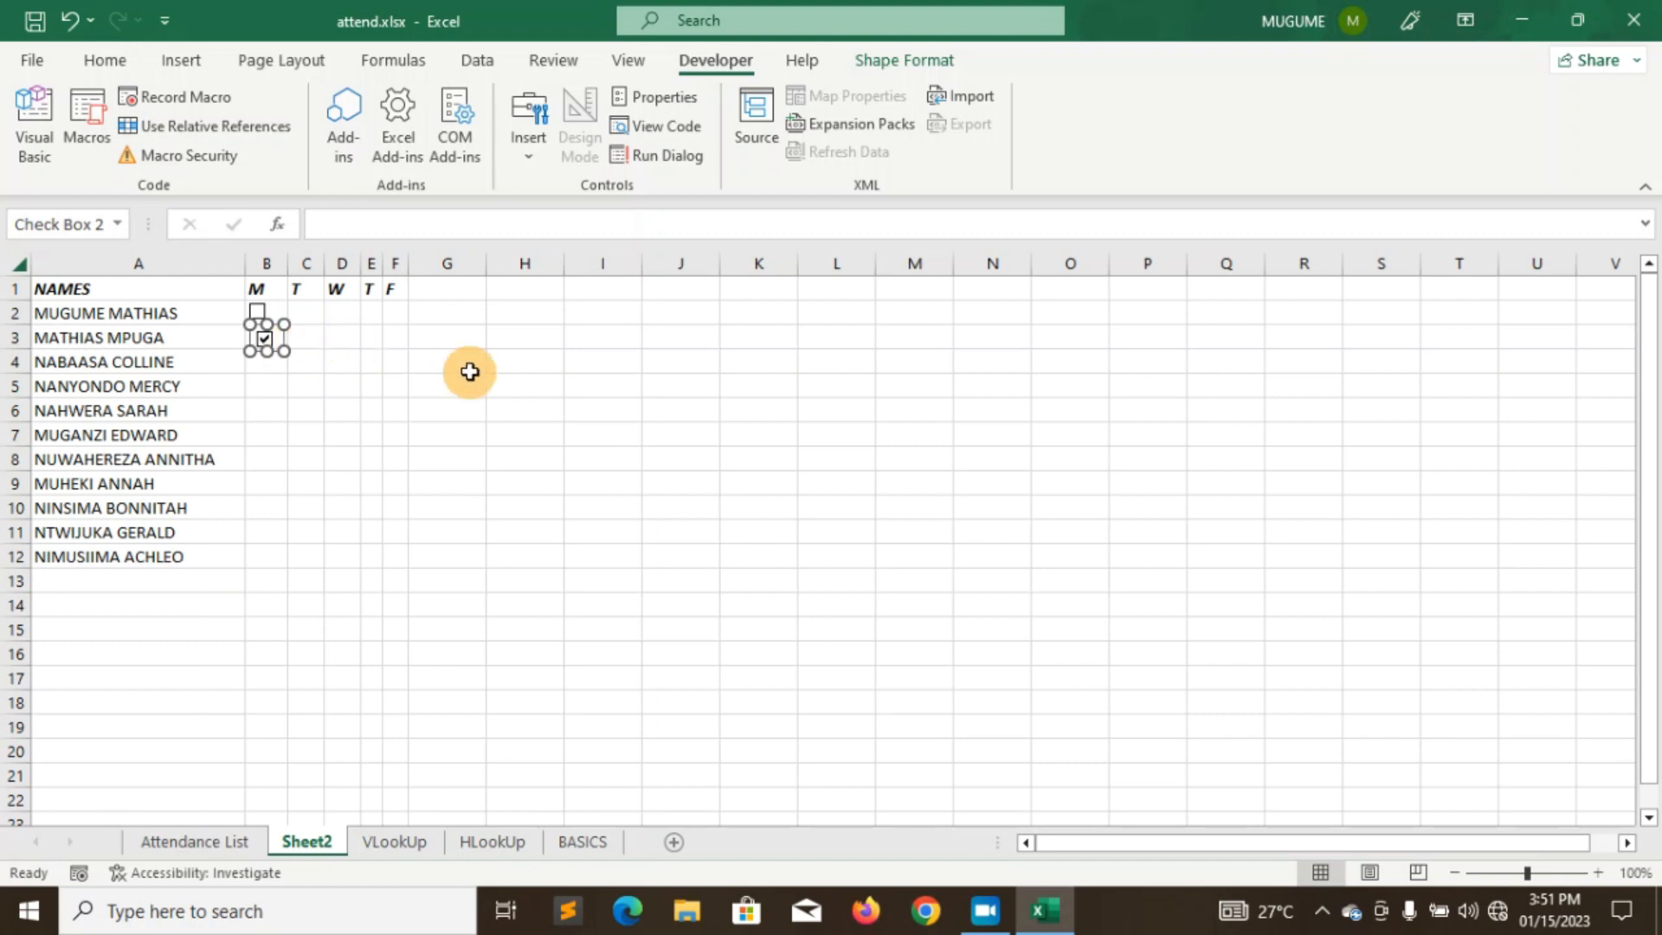
click(266, 384)
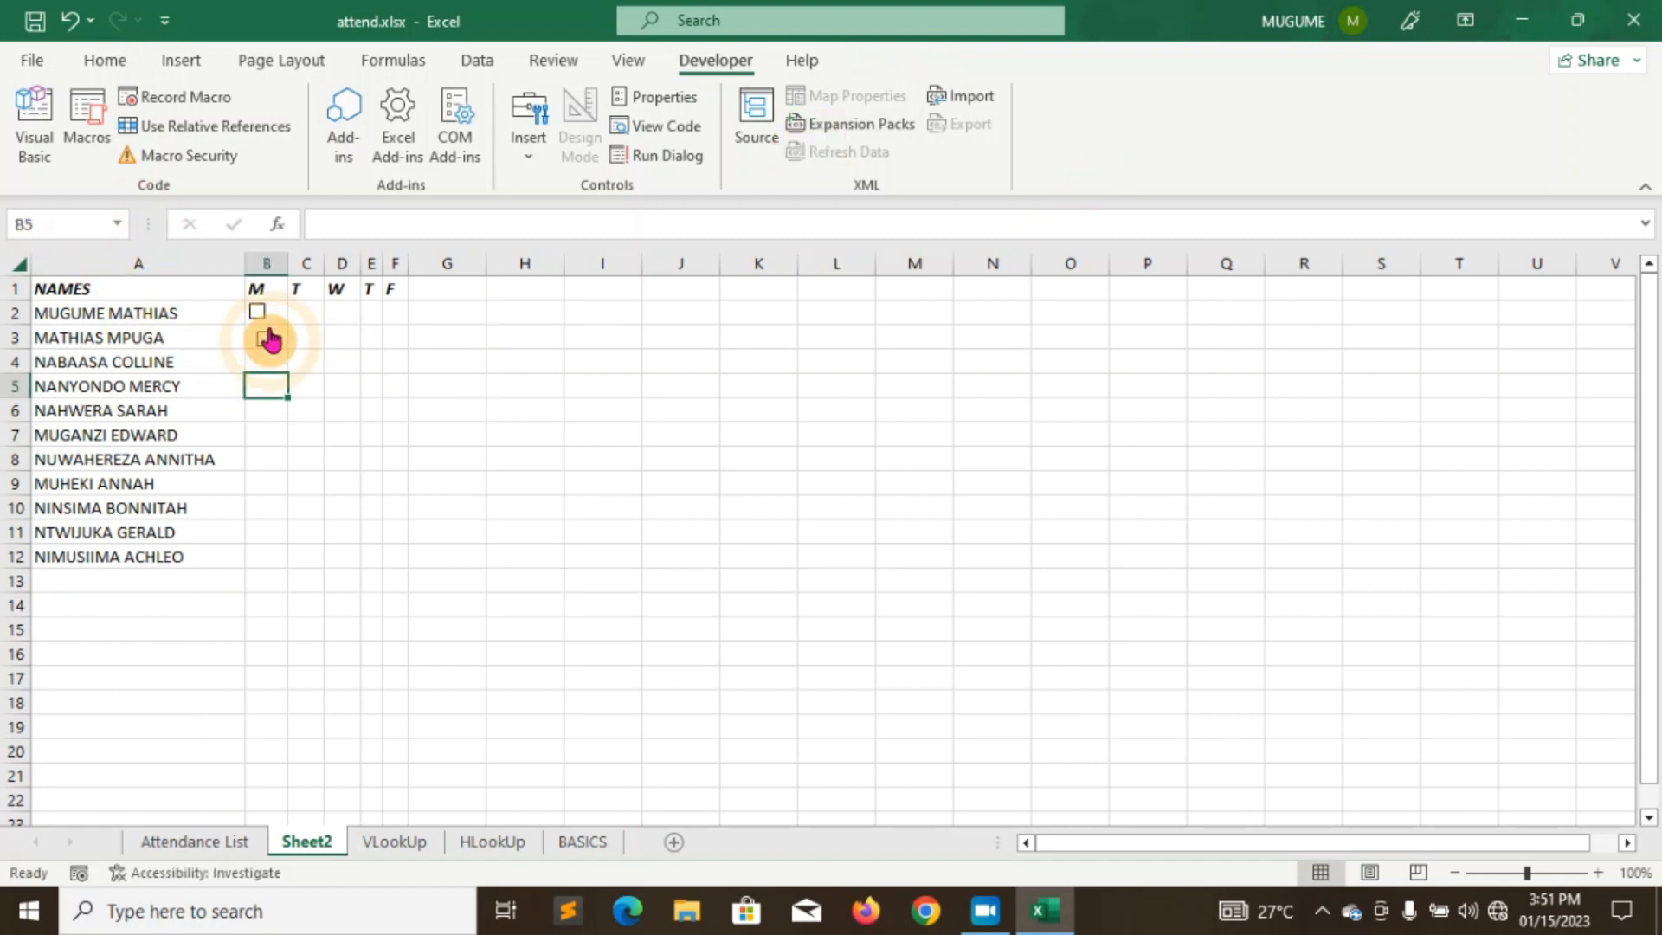
key(Up)
key(Up)
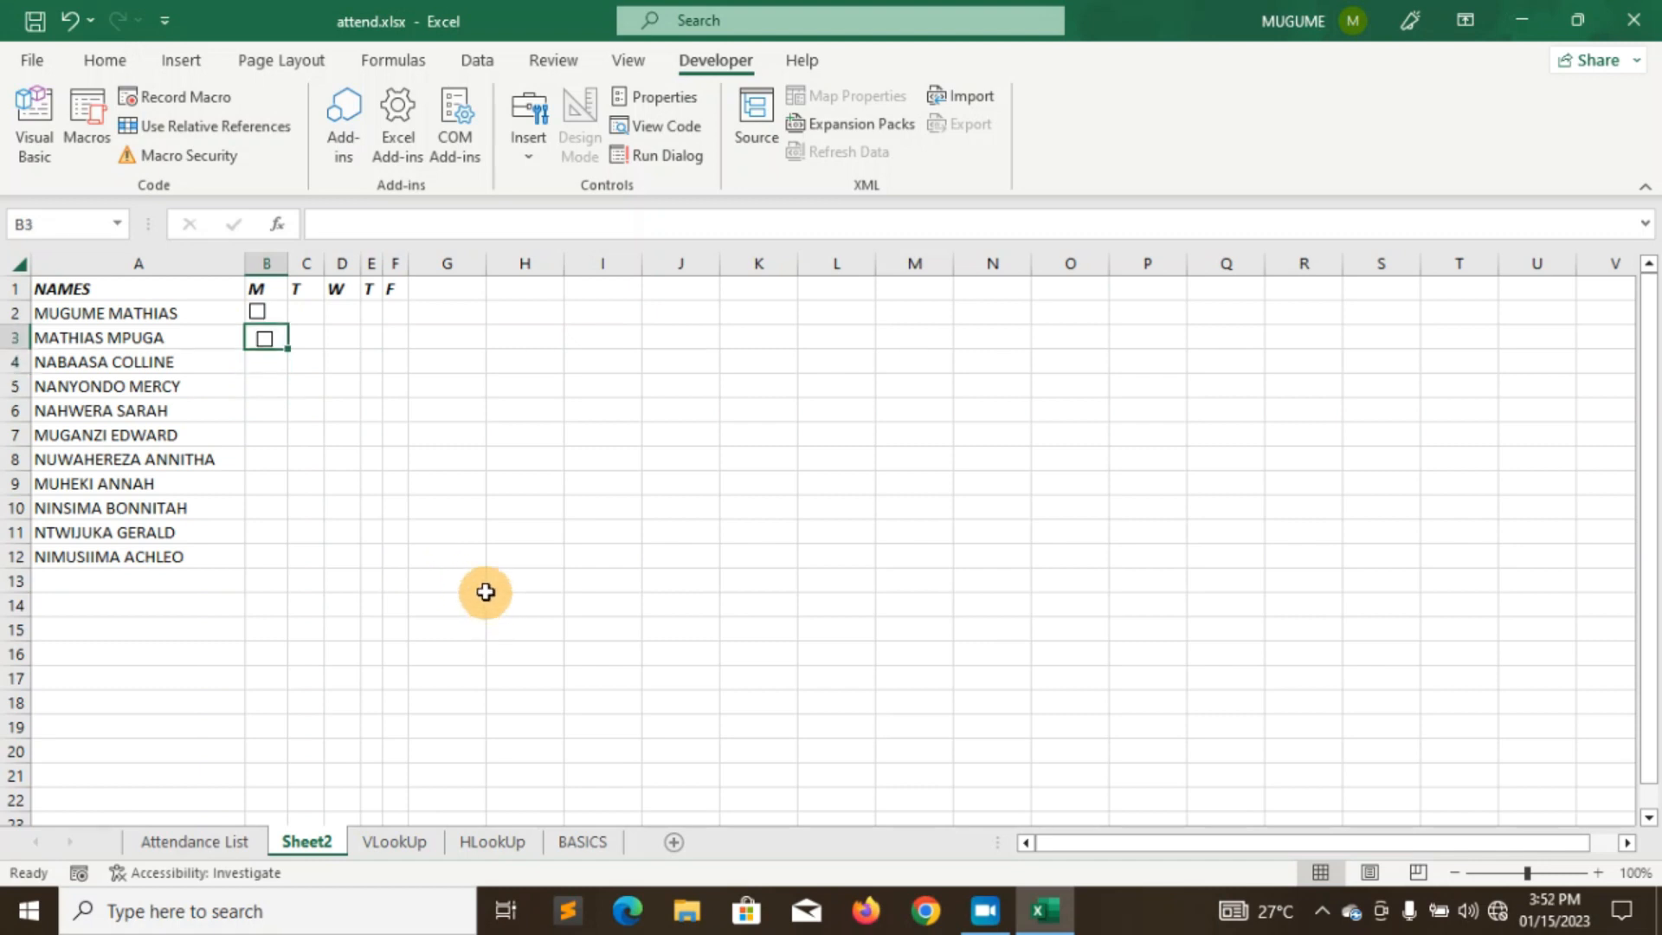
- Copy the B3 checkbox and paste a copy into each cell from B4 down to B12
key(ctrl+c)
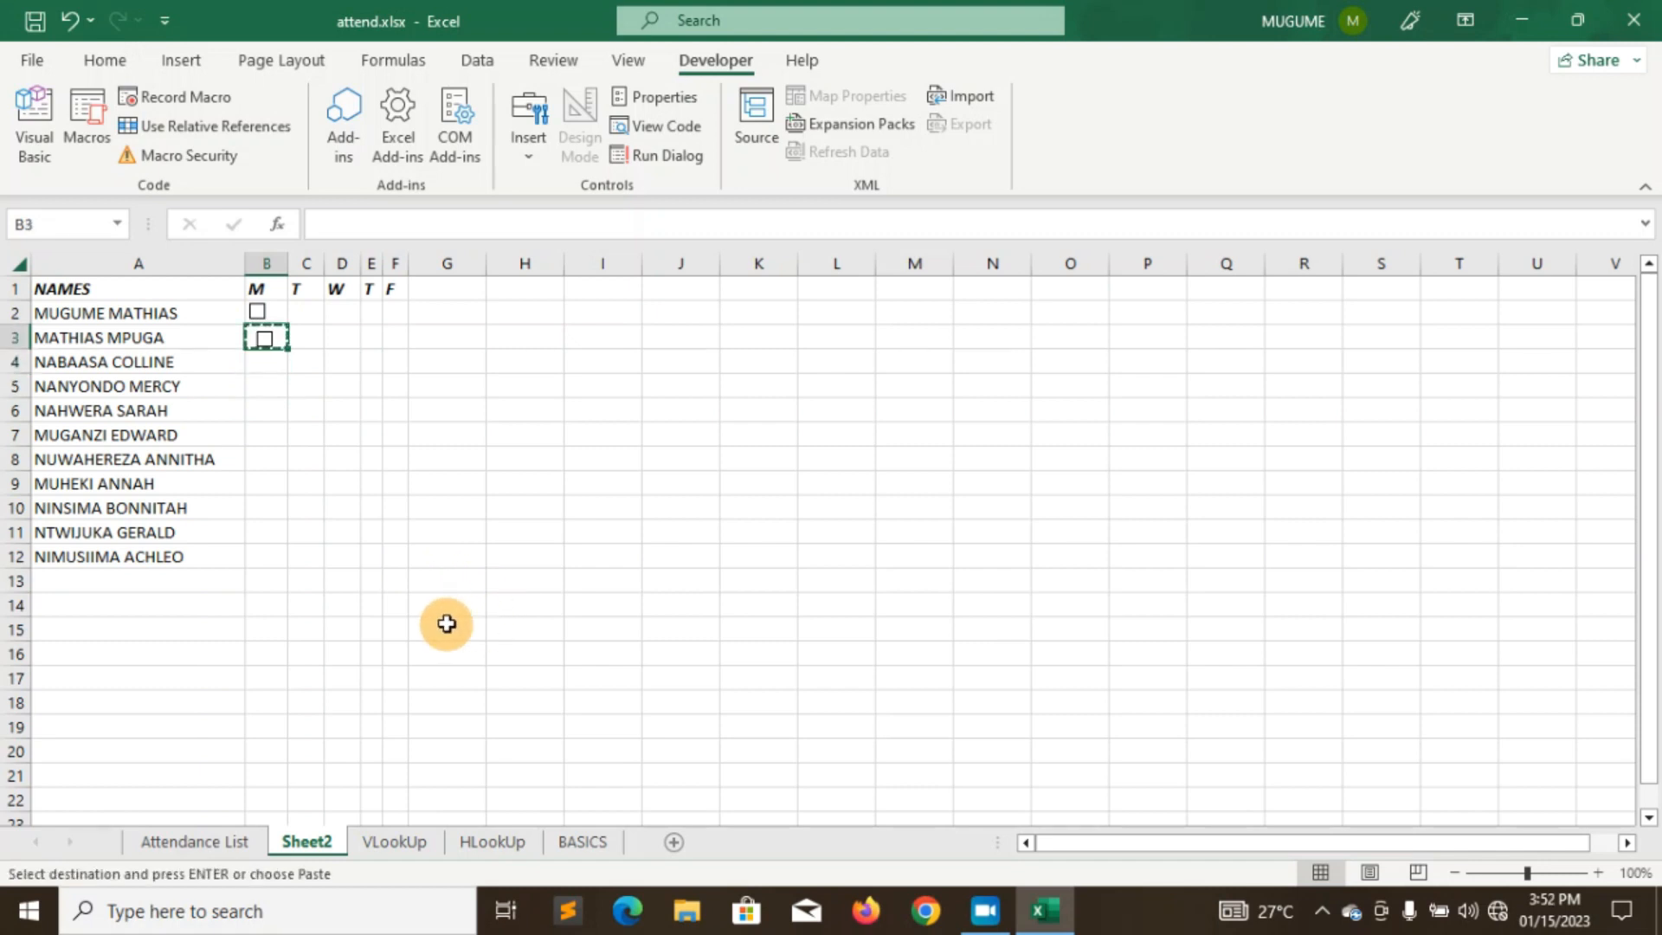
click(254, 361)
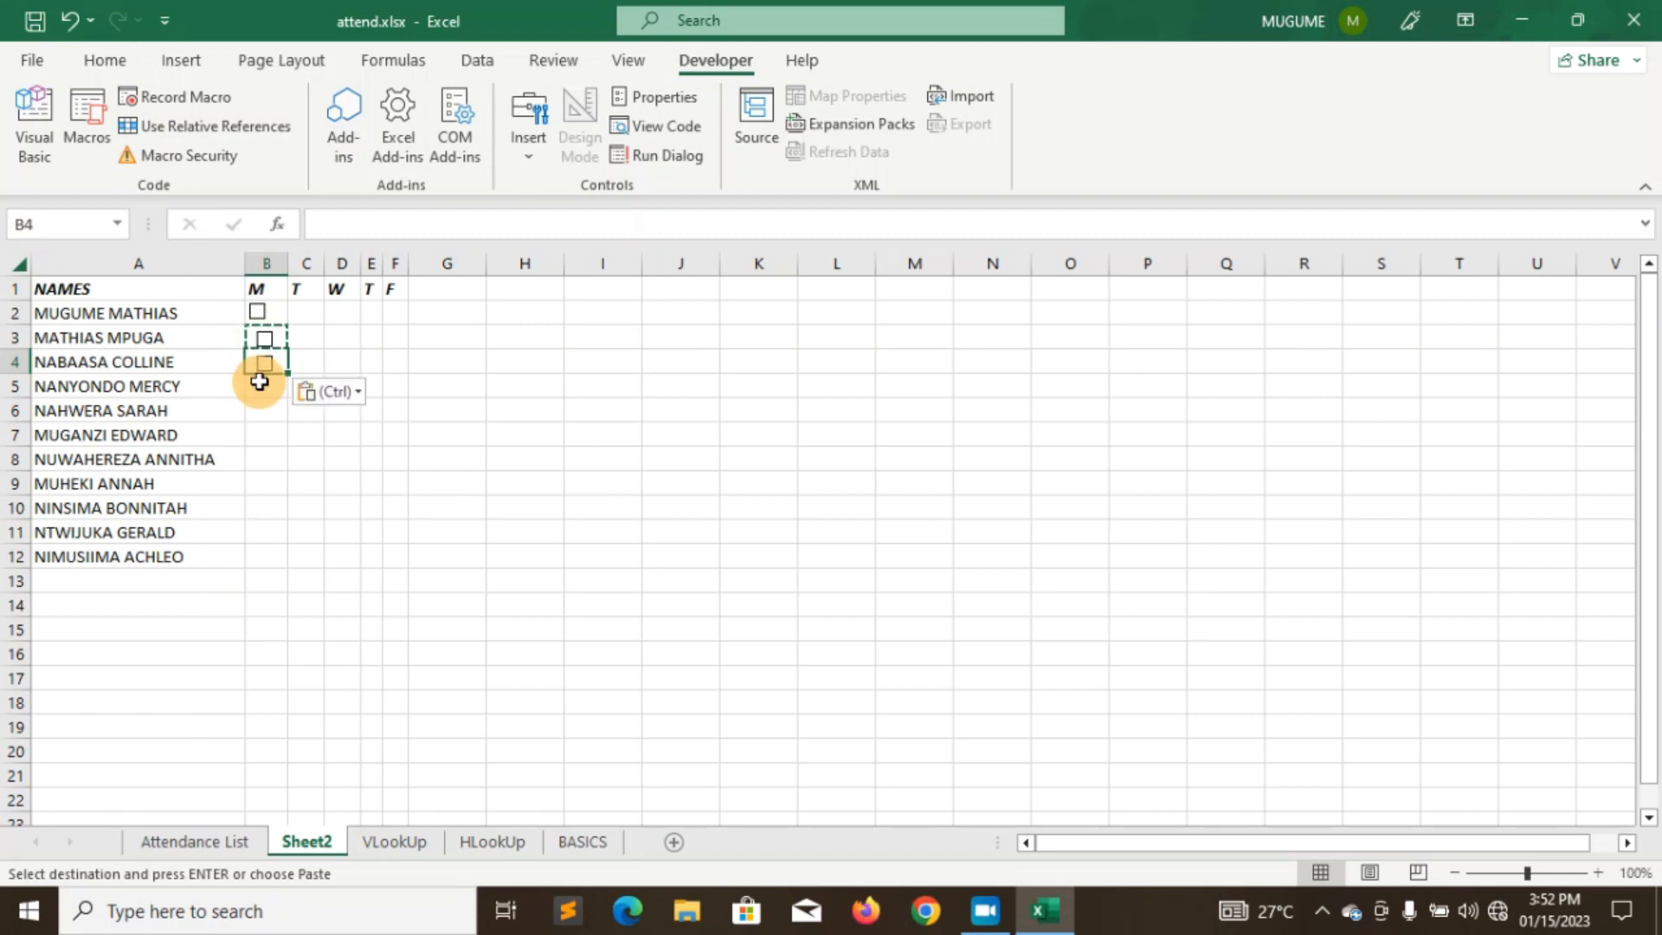
key(ctrl+v)
key(Down)
key(ctrl+v)
key(Down)
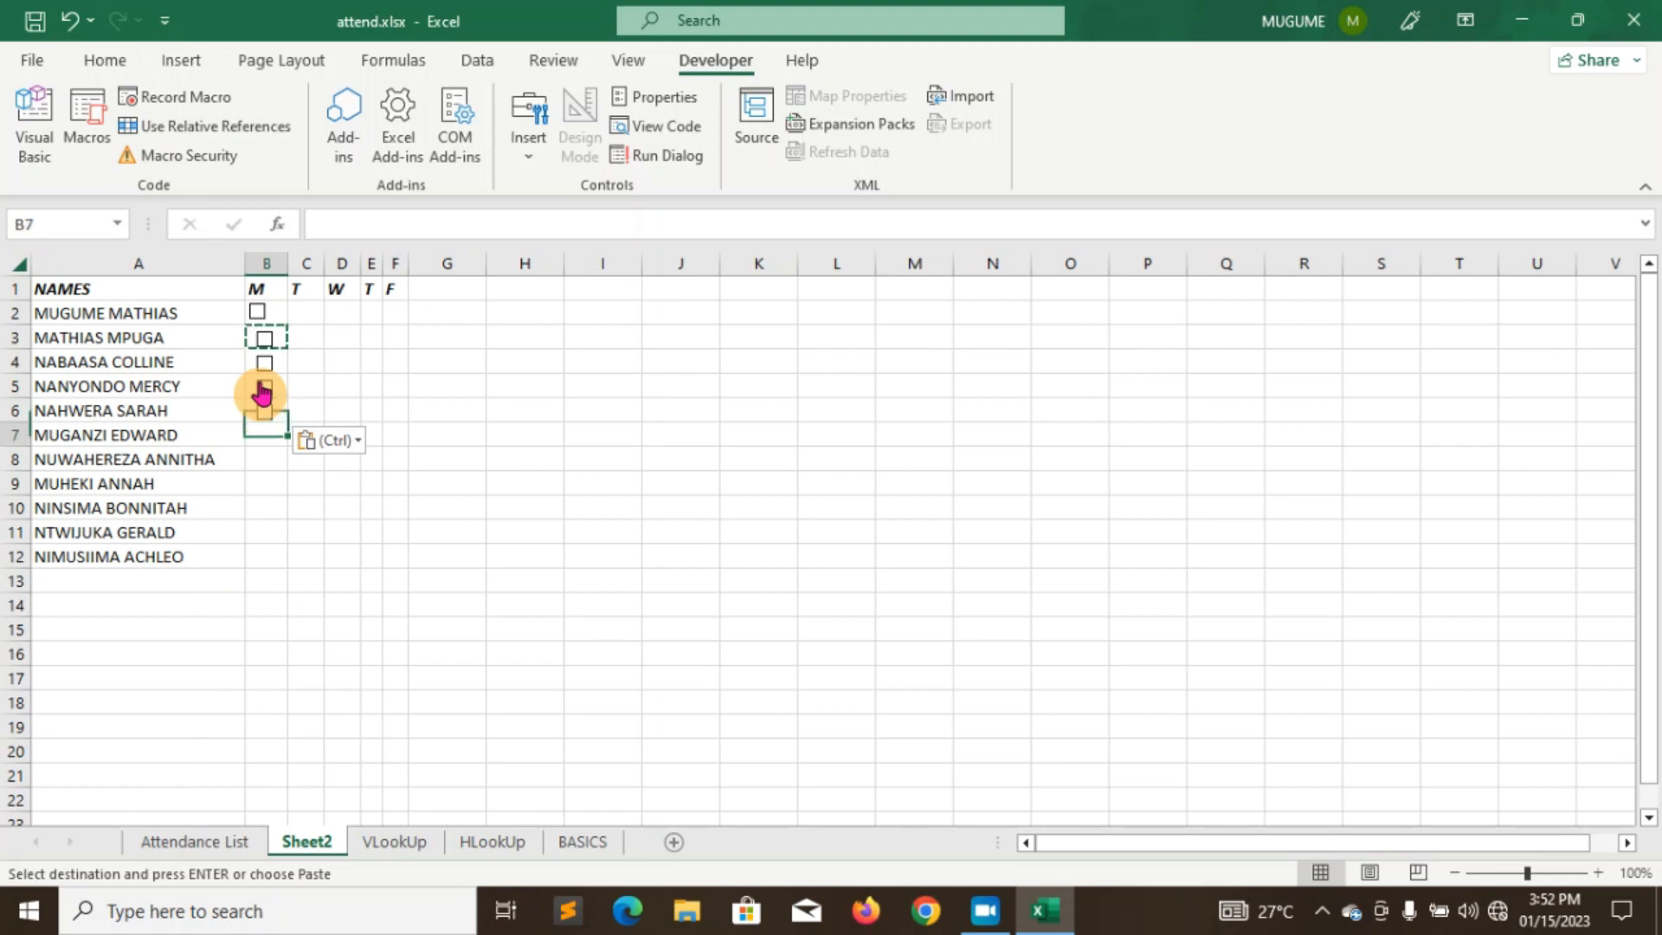
key(ctrl+v)
key(Down)
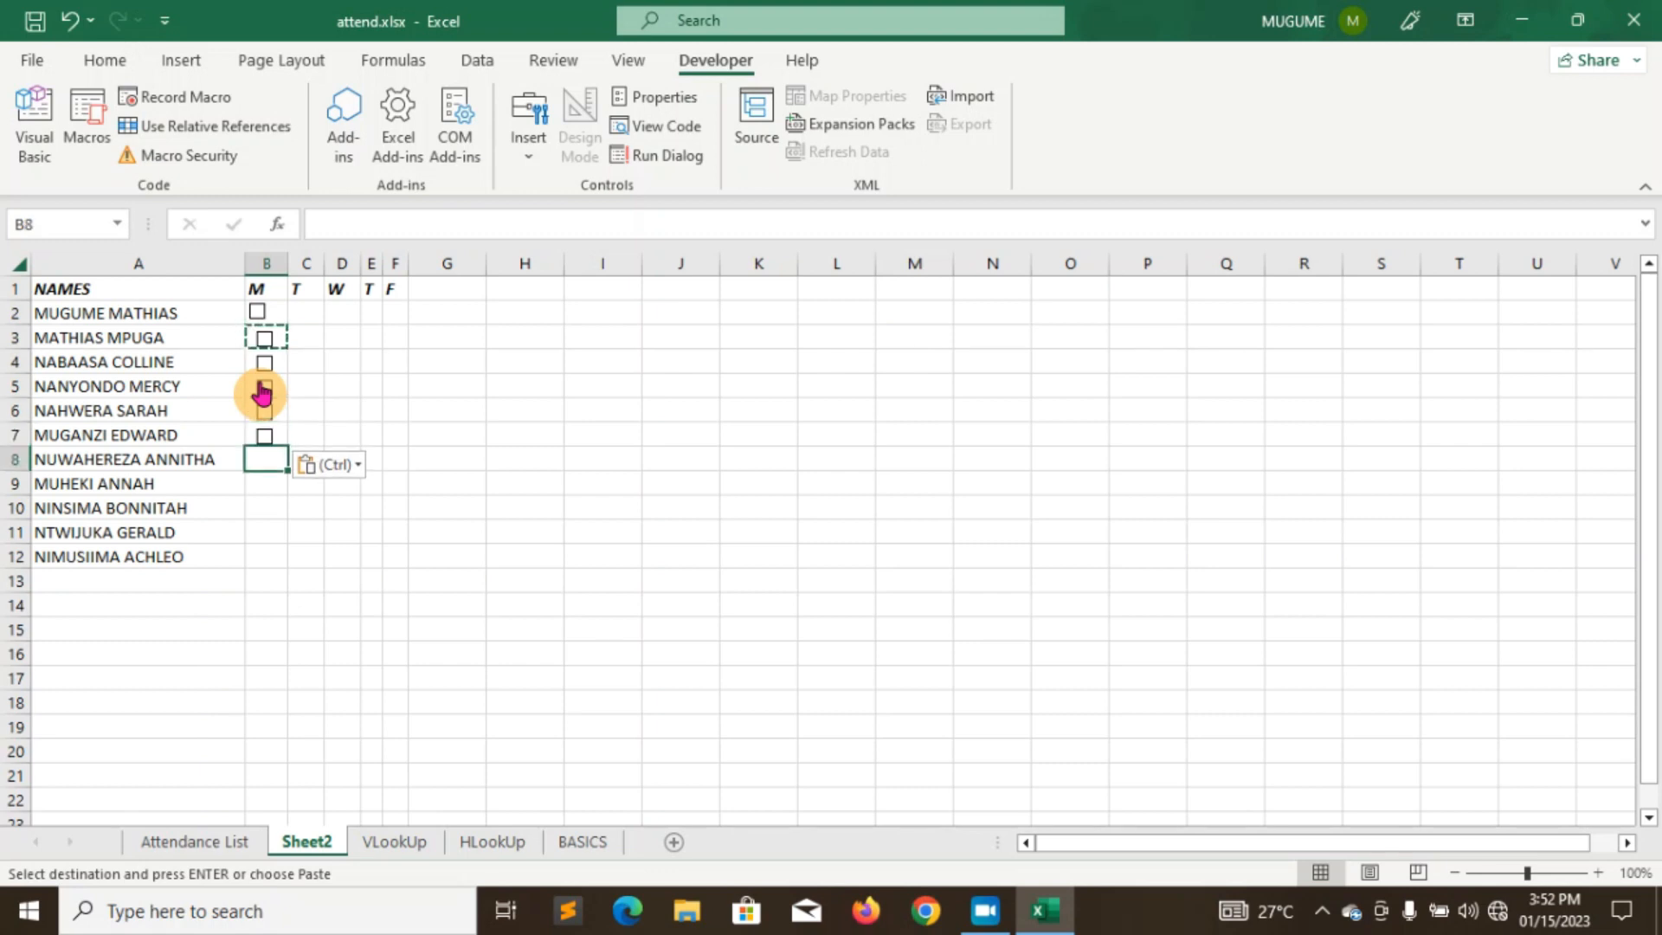
key(ctrl+v)
key(Down)
key(ctrl+v)
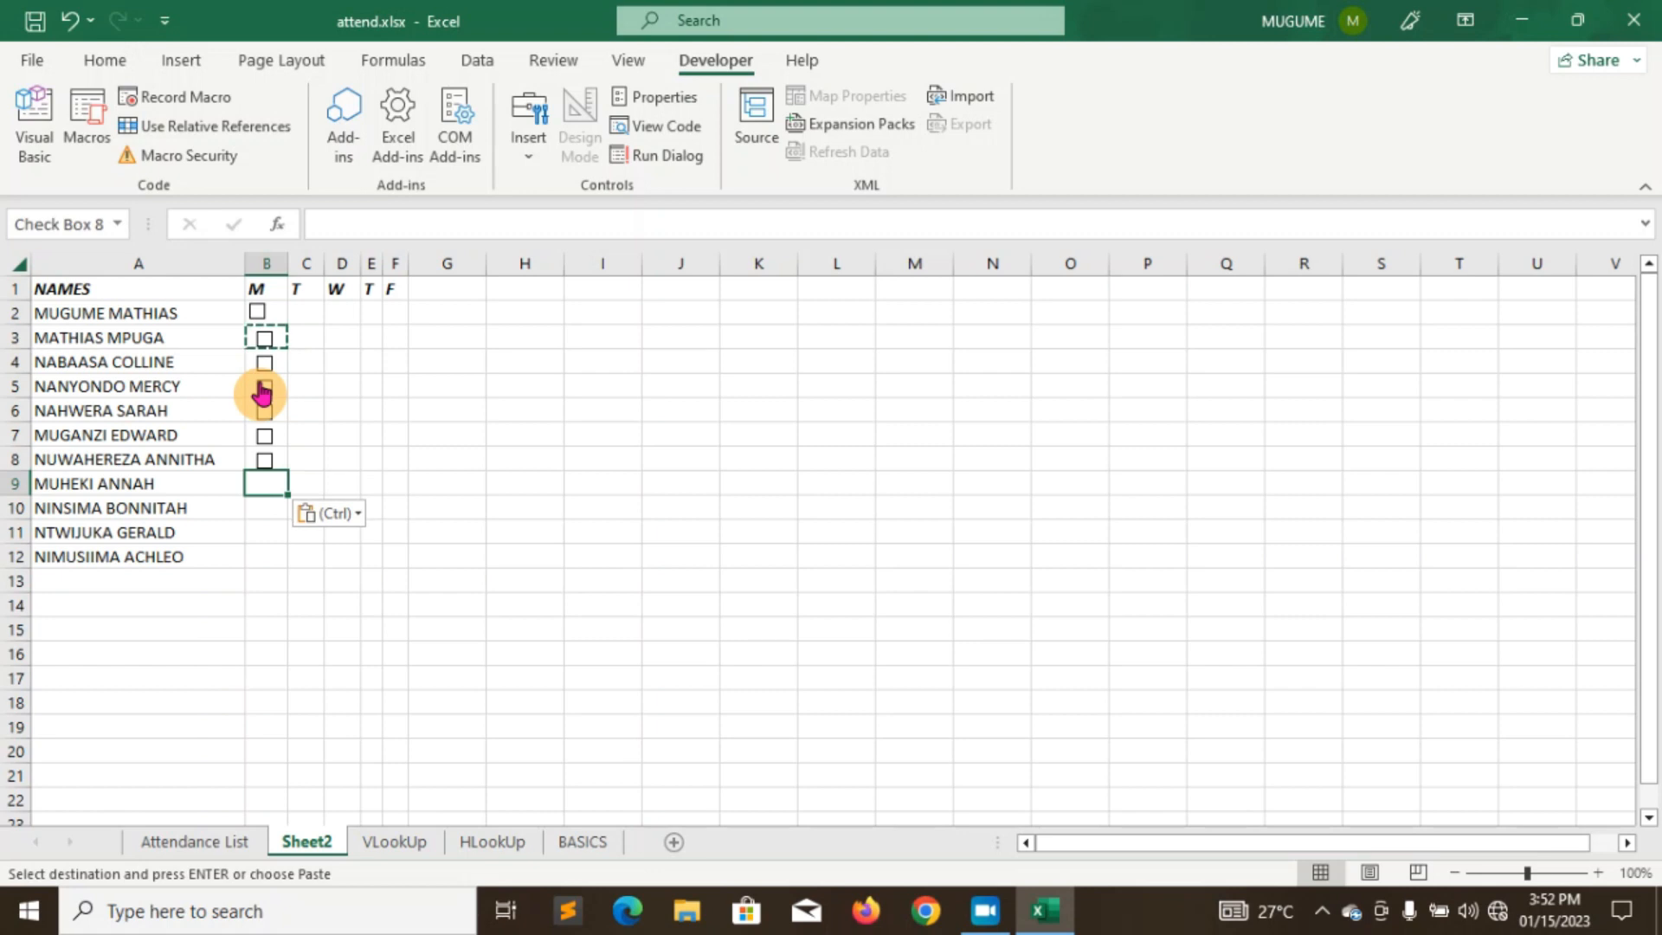
key(Down)
key(ctrl+v)
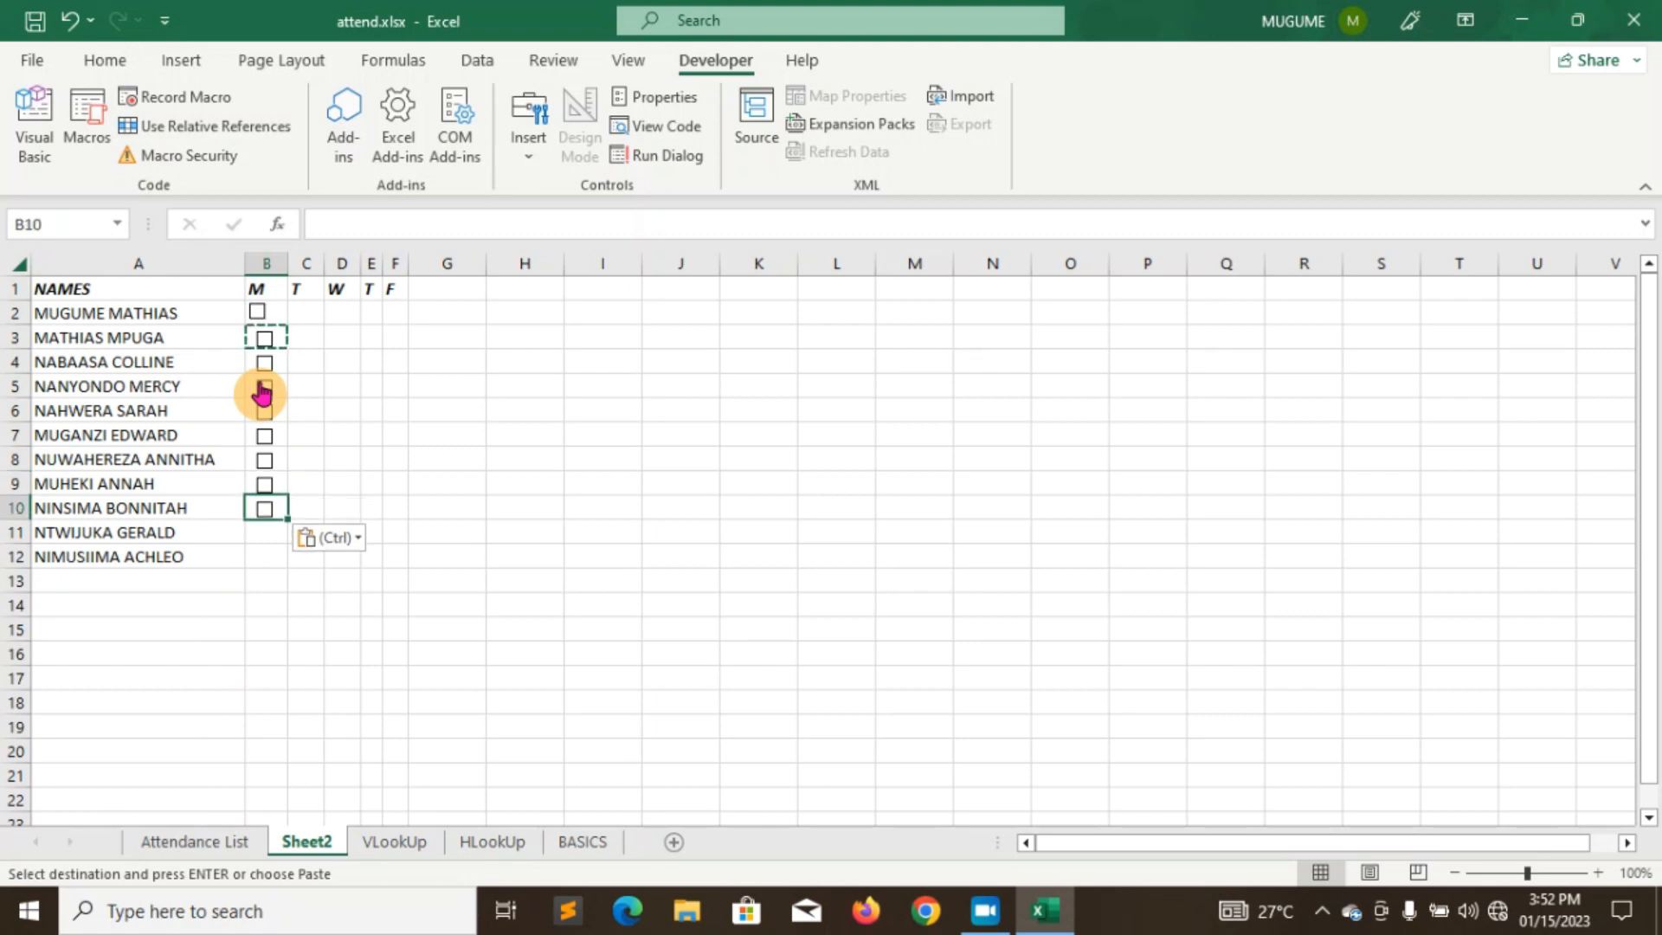
key(Down)
key(ctrl+v)
key(Down)
key(ctrl+v)
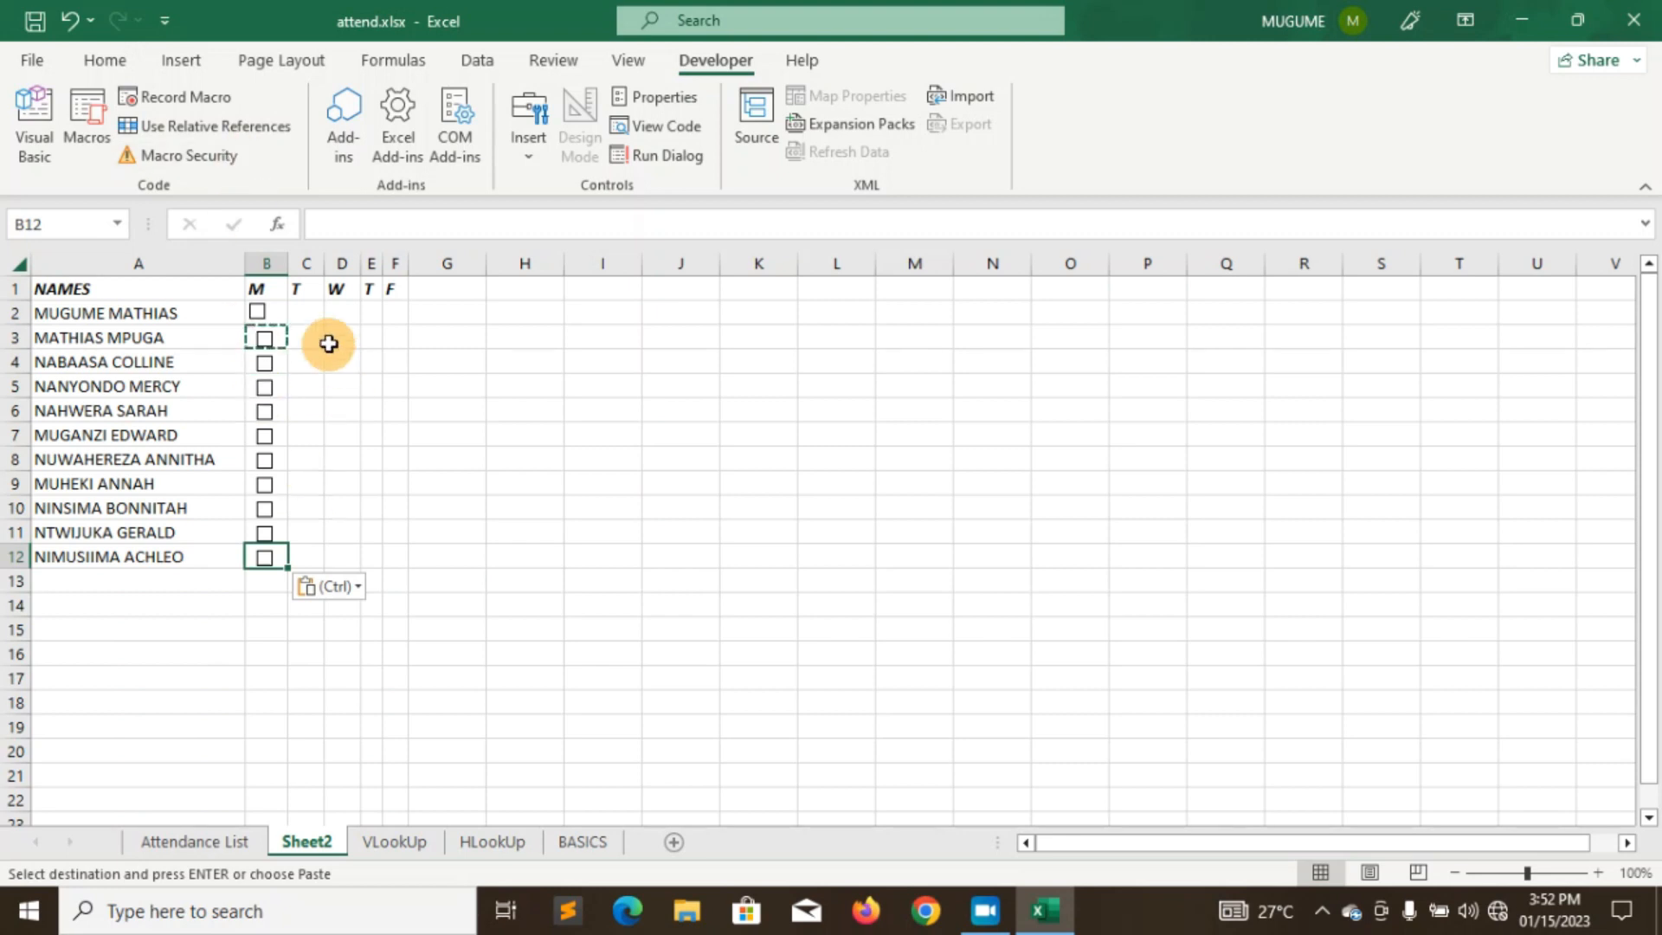
- Test-toggle the B2 checkbox, then paste checkboxes up column C from C12 to C7
click(307, 310)
click(343, 332)
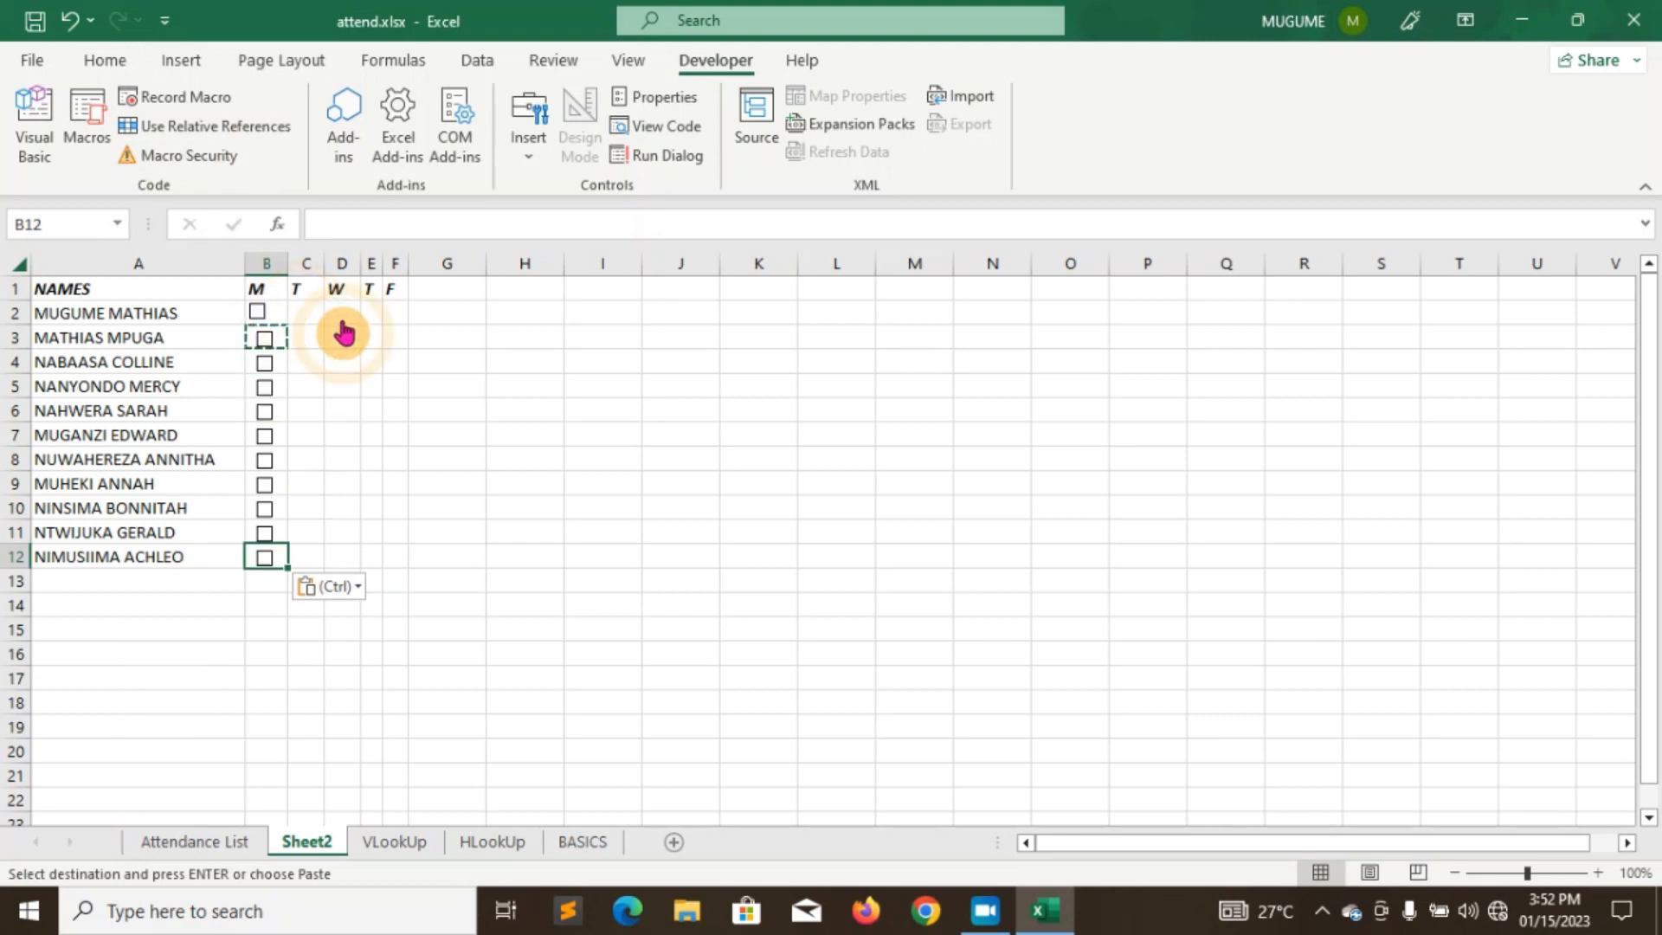
key(Right)
key(ctrl+v)
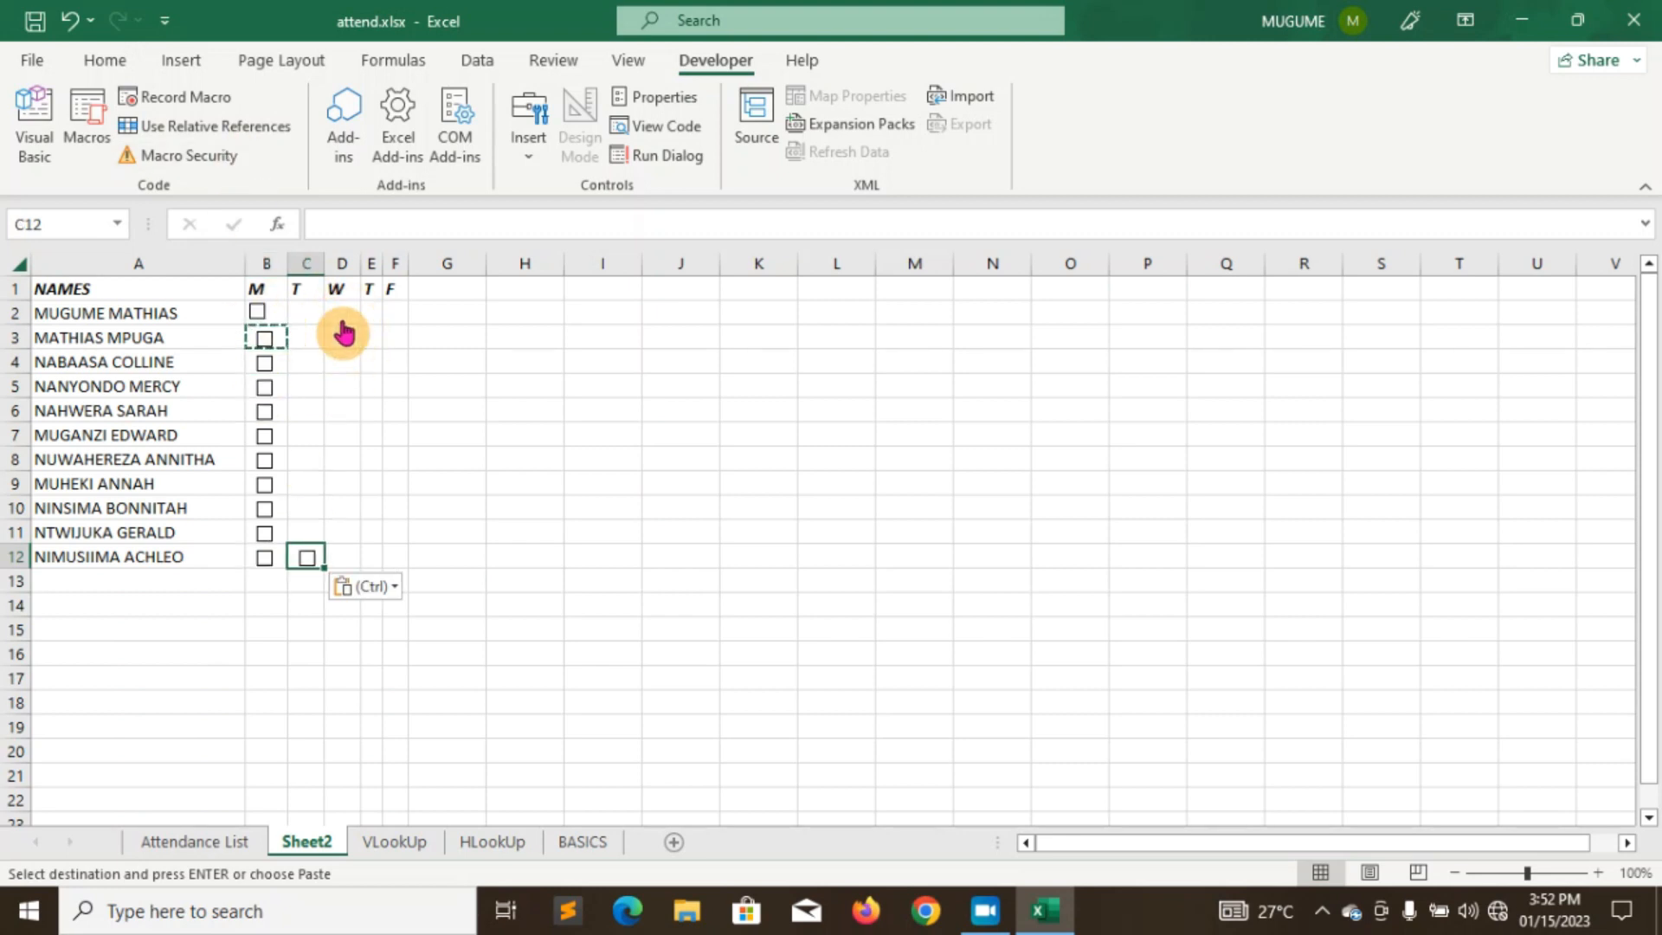
key(Up)
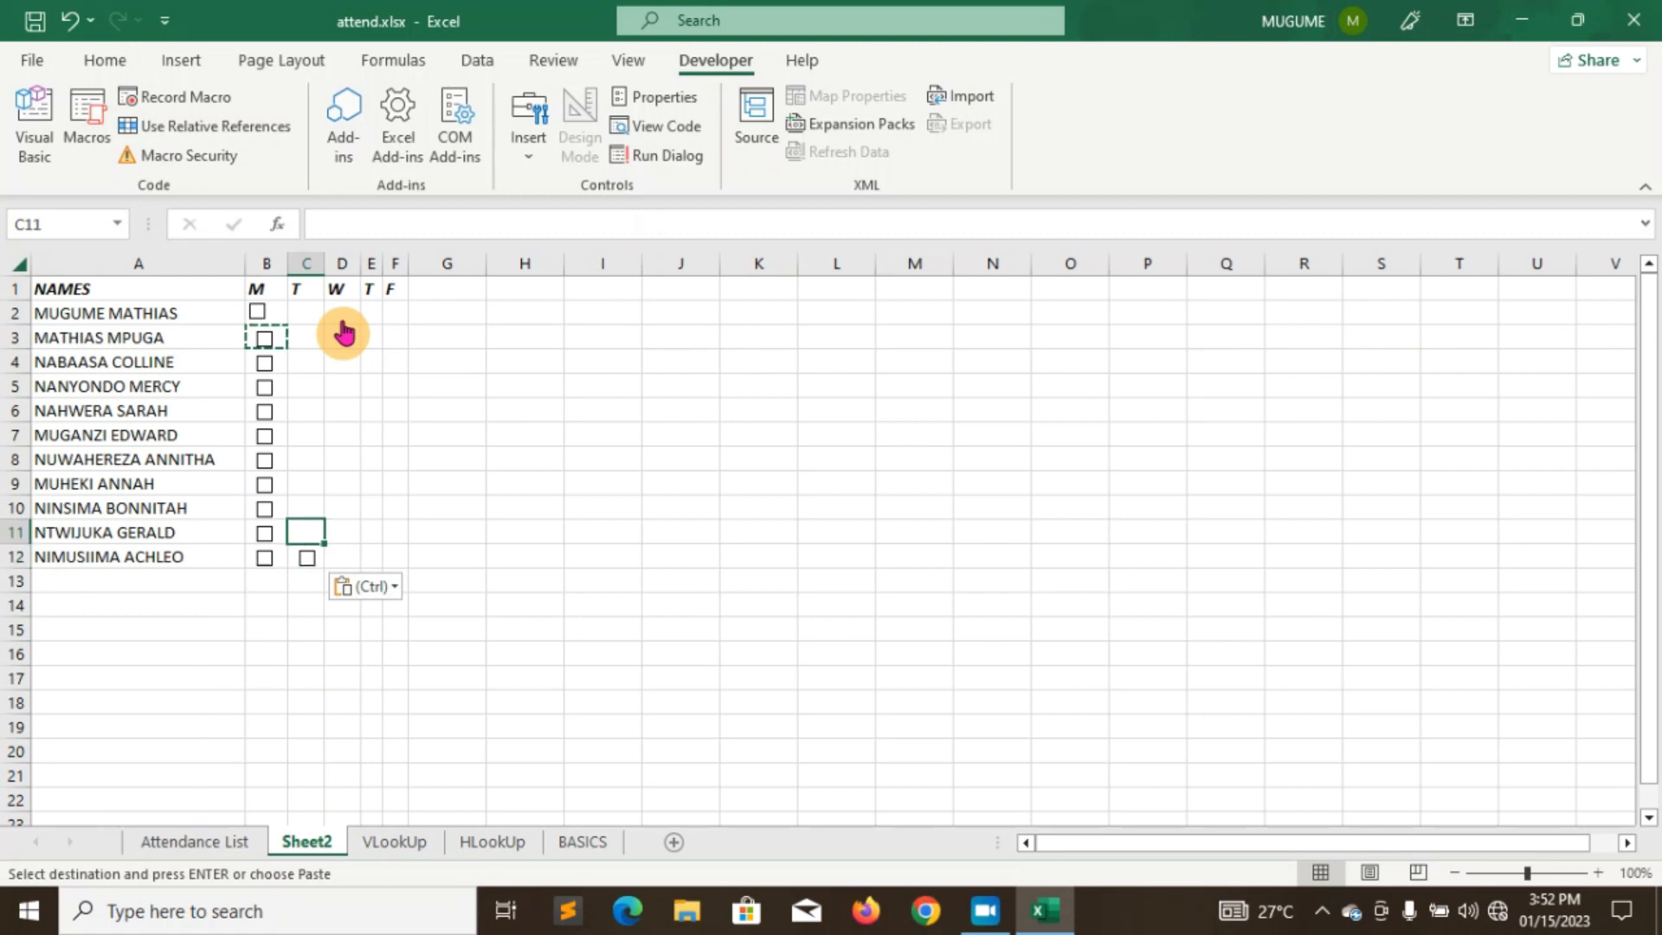
key(ctrl+v)
key(Up)
key(ctrl+v)
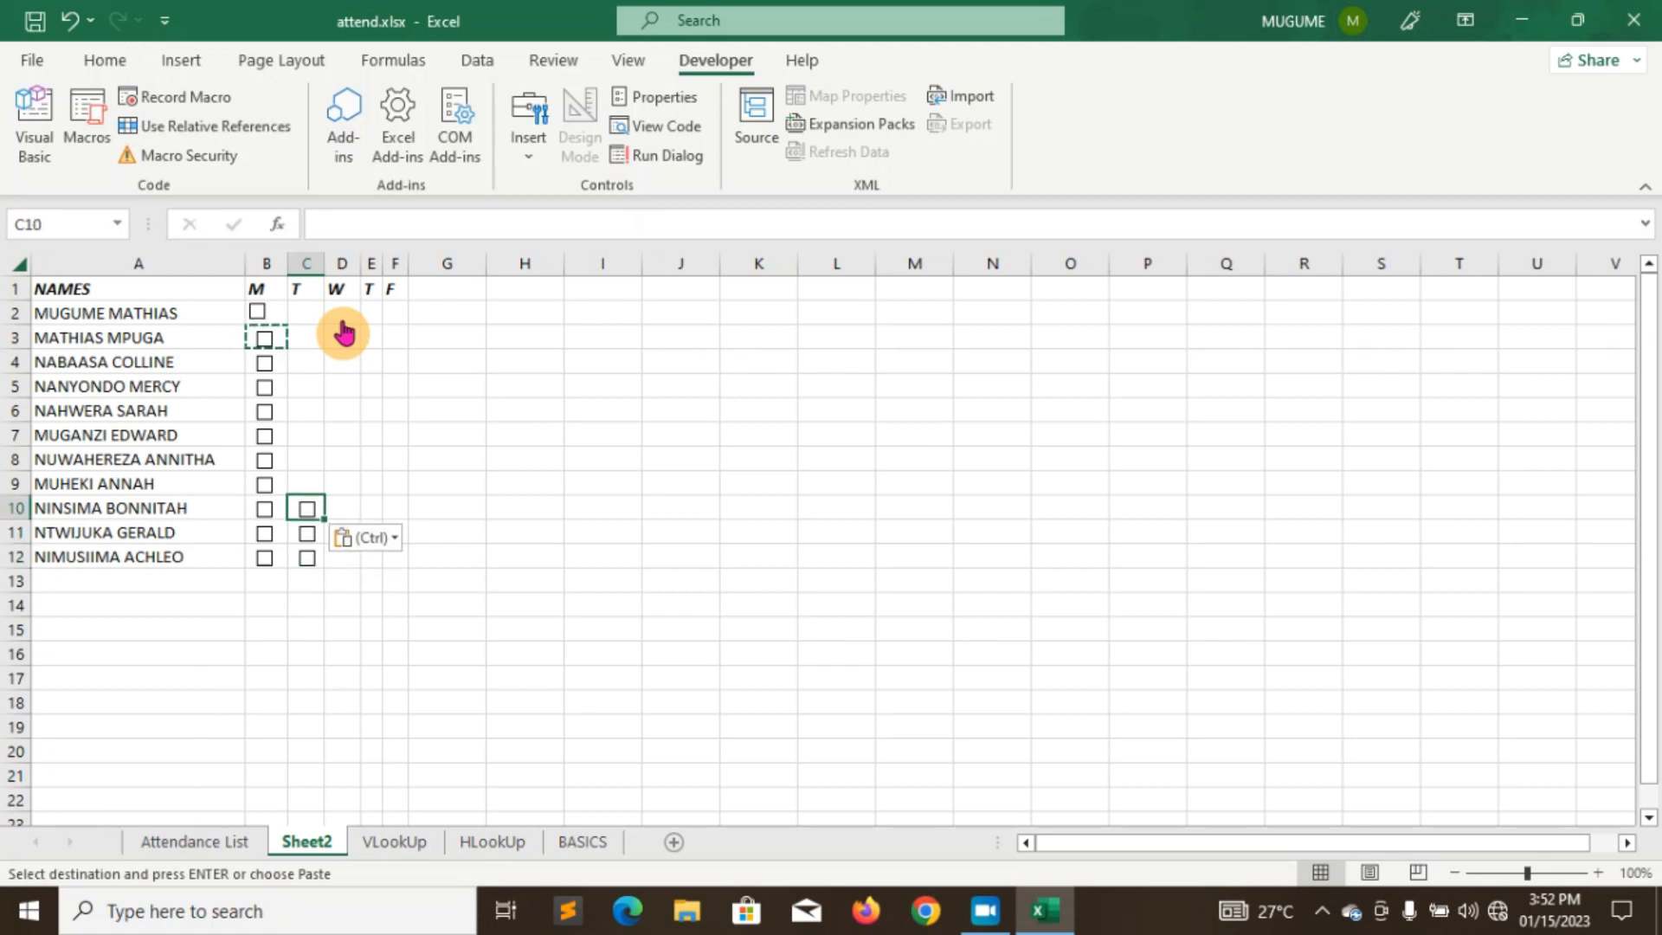
key(Up)
key(ctrl+v)
key(Up)
key(ctrl+v)
key(Up)
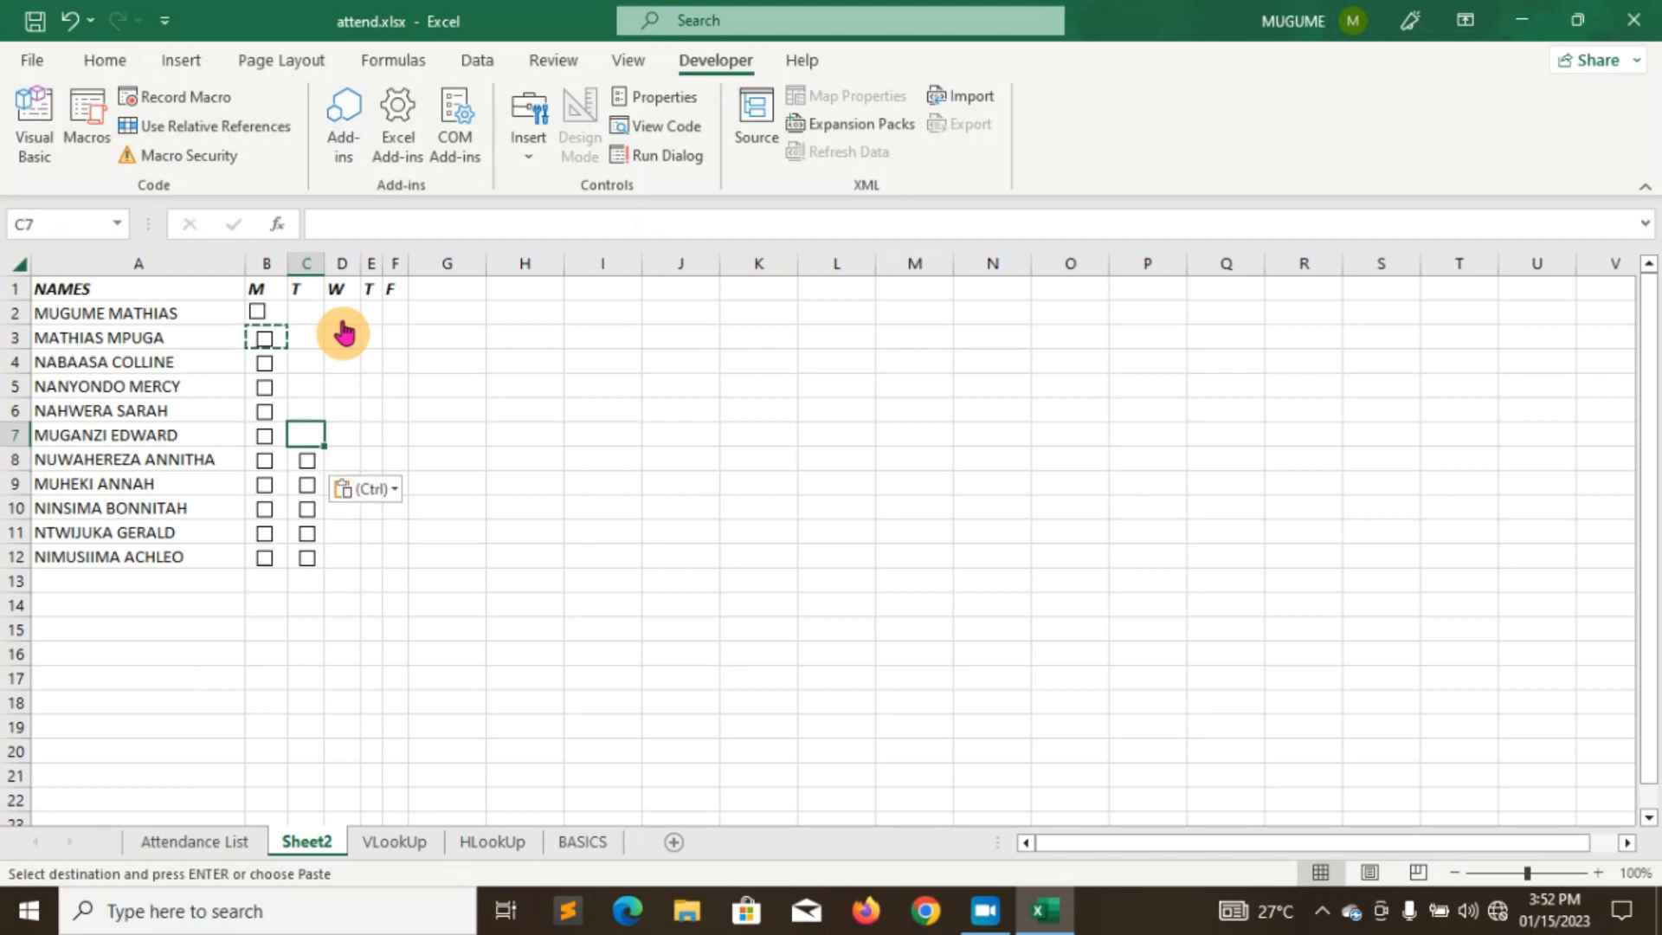
key(ctrl+v)
- Paste checkboxes into C6 through C2, keep the normal paste option, and tick the B2 Monday box
key(ctrl+v)
key(Up)
key(ctrl+v)
key(Up)
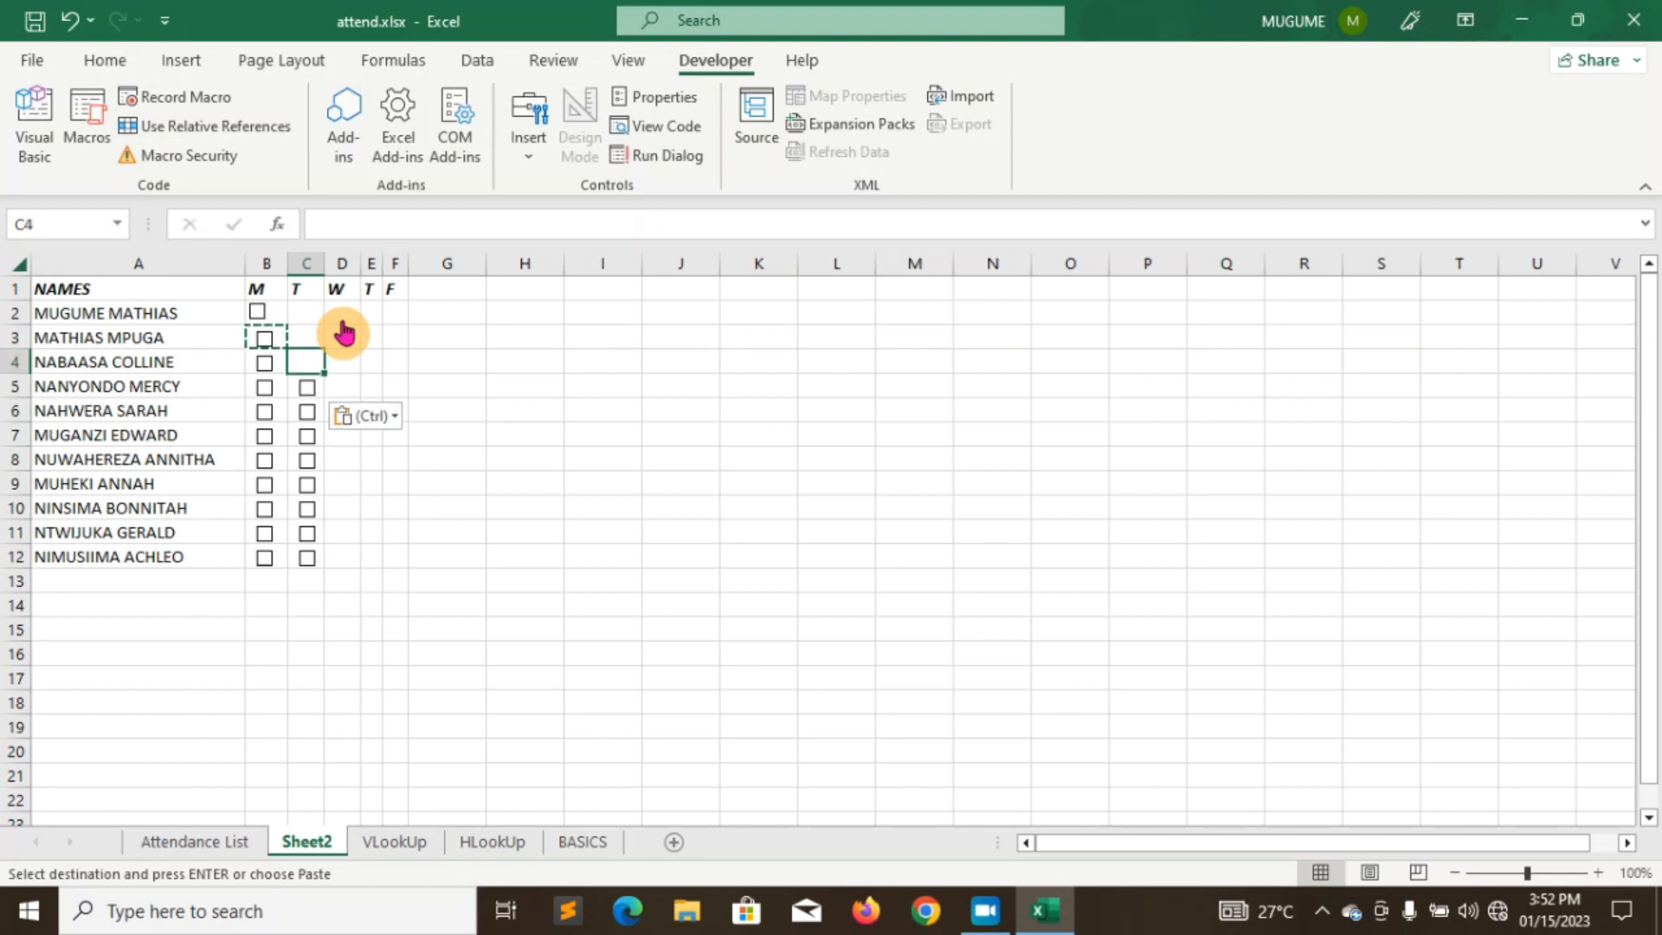
key(ctrl+v)
key(Up)
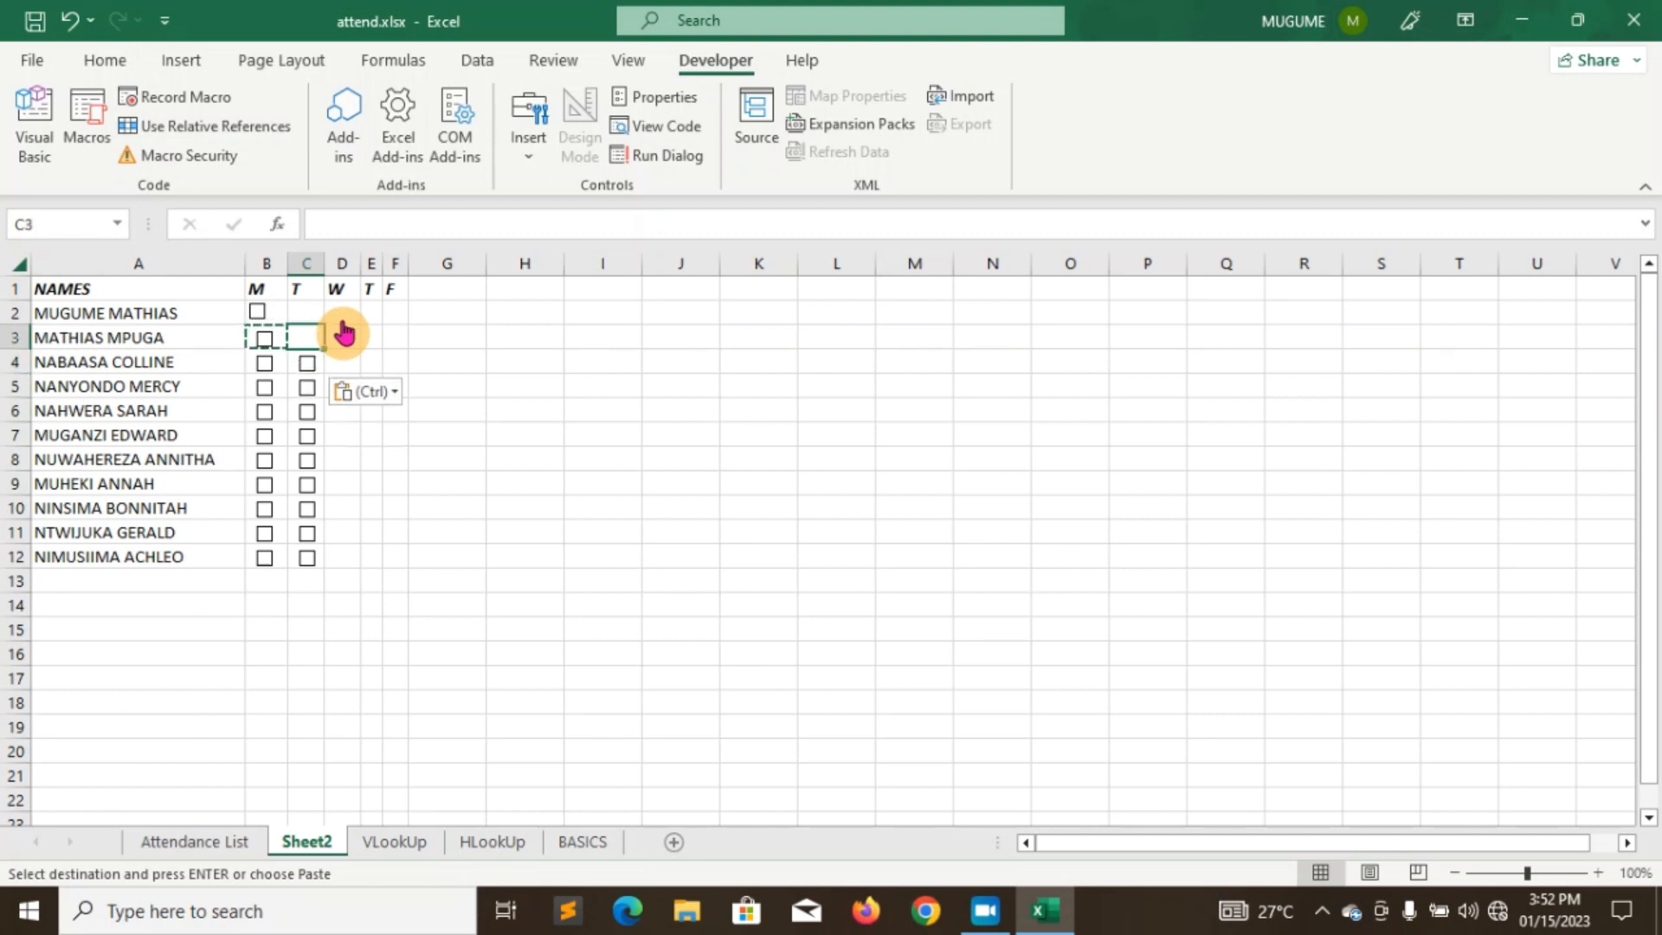
key(ctrl+v)
key(Up)
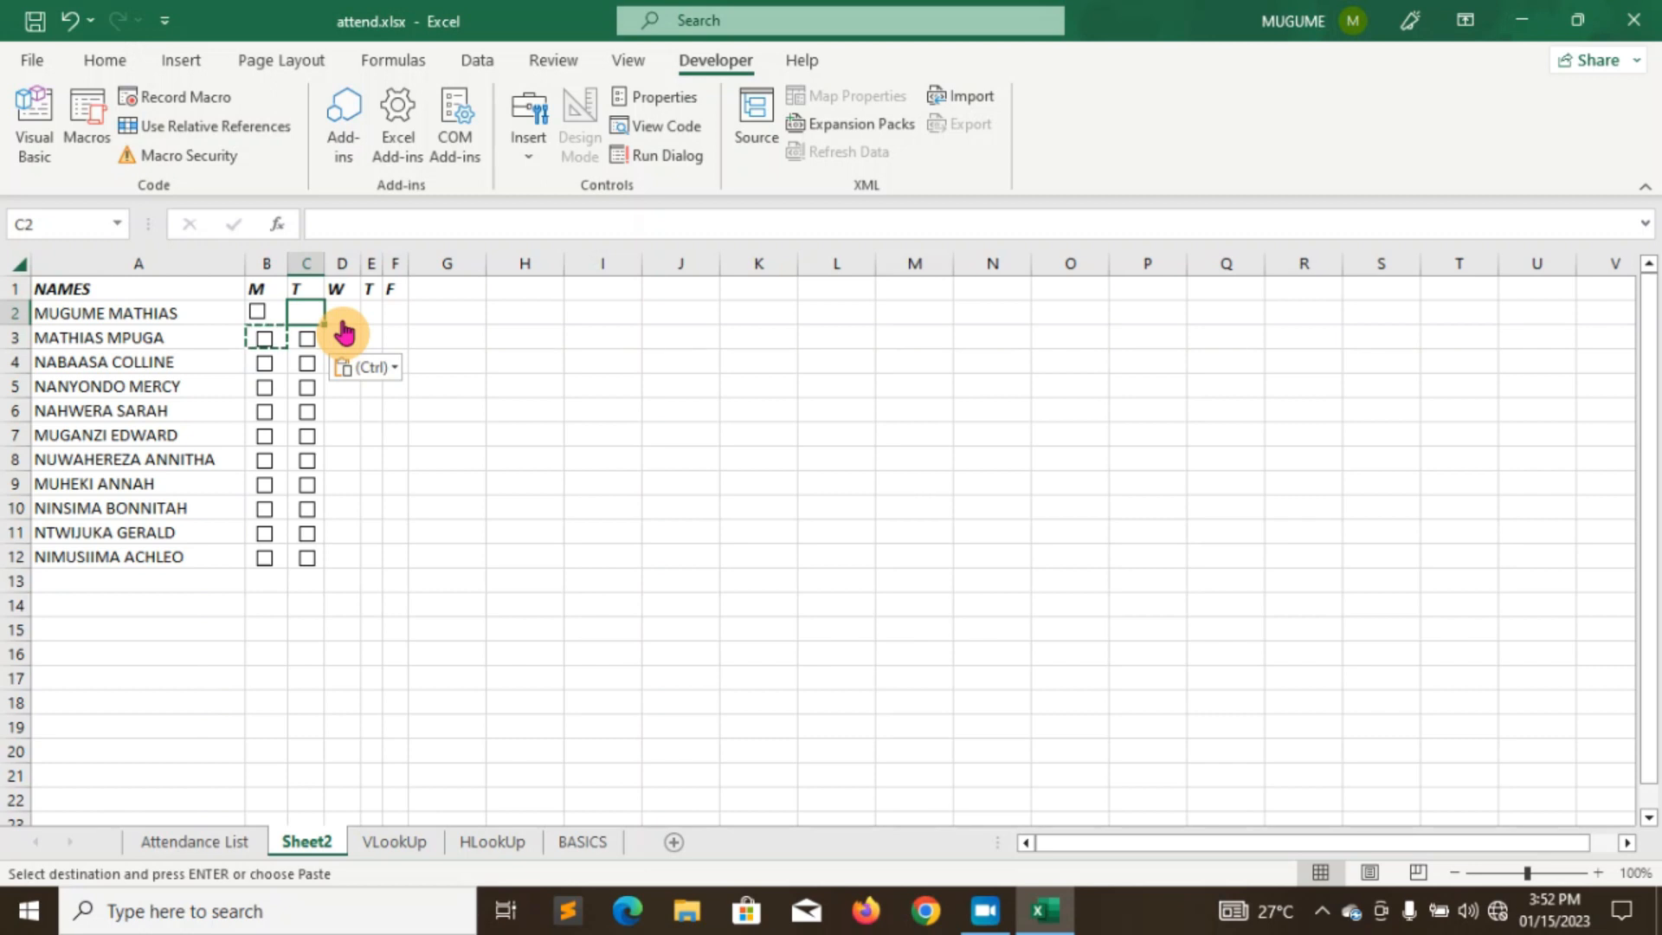
key(ctrl)
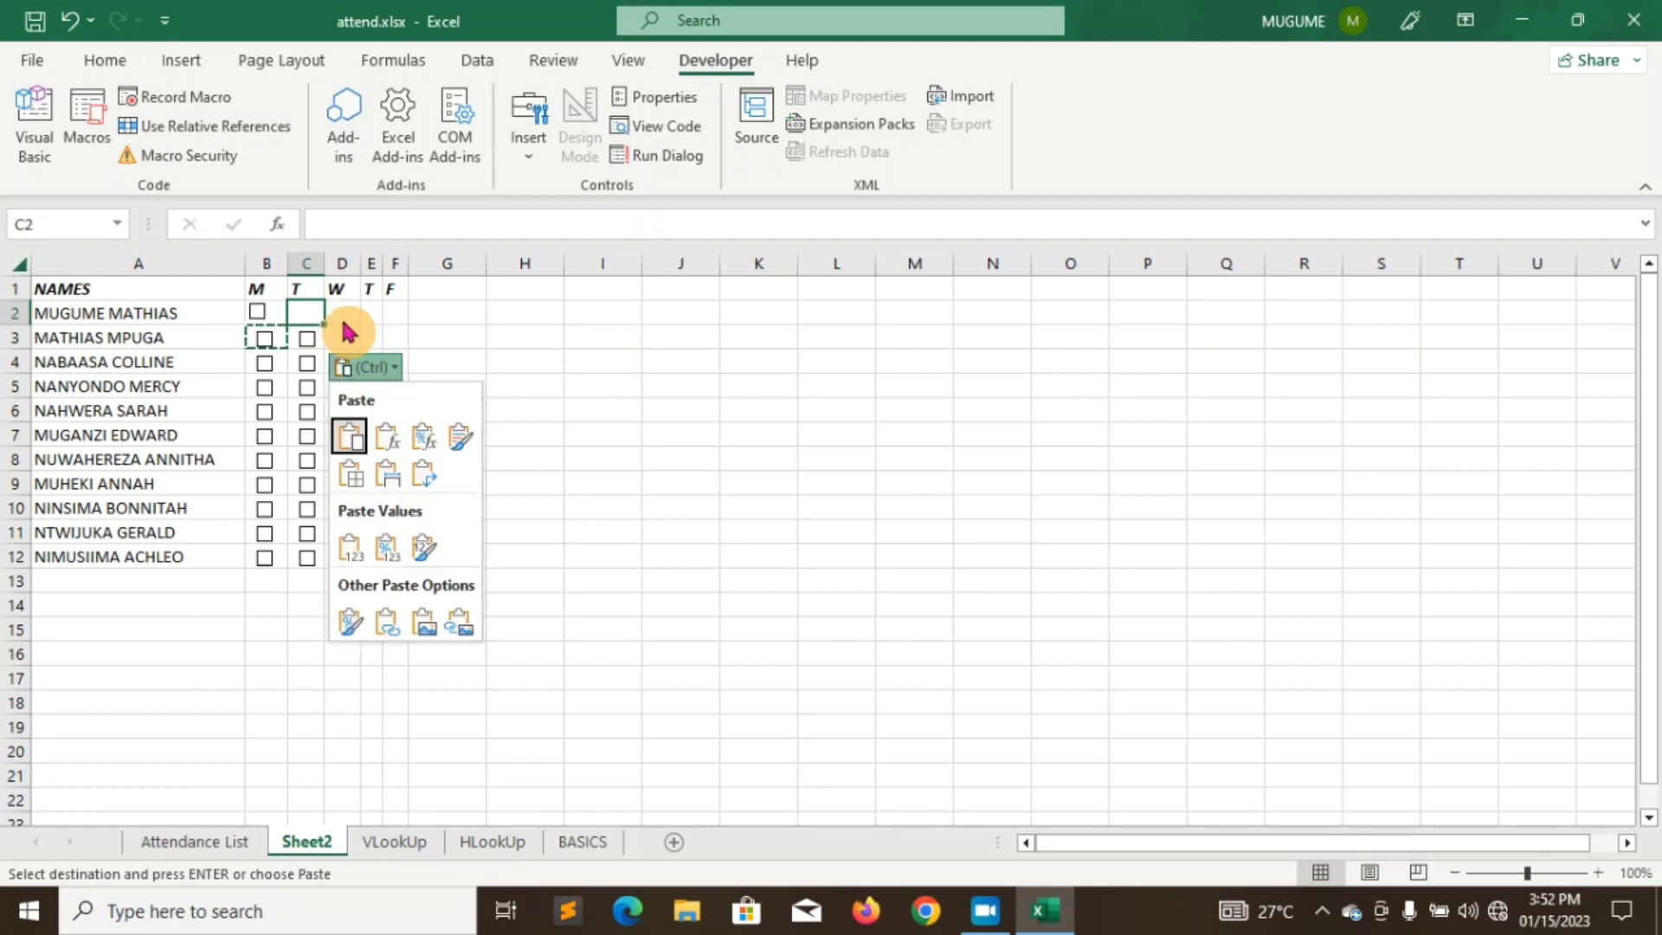
click(351, 437)
click(303, 315)
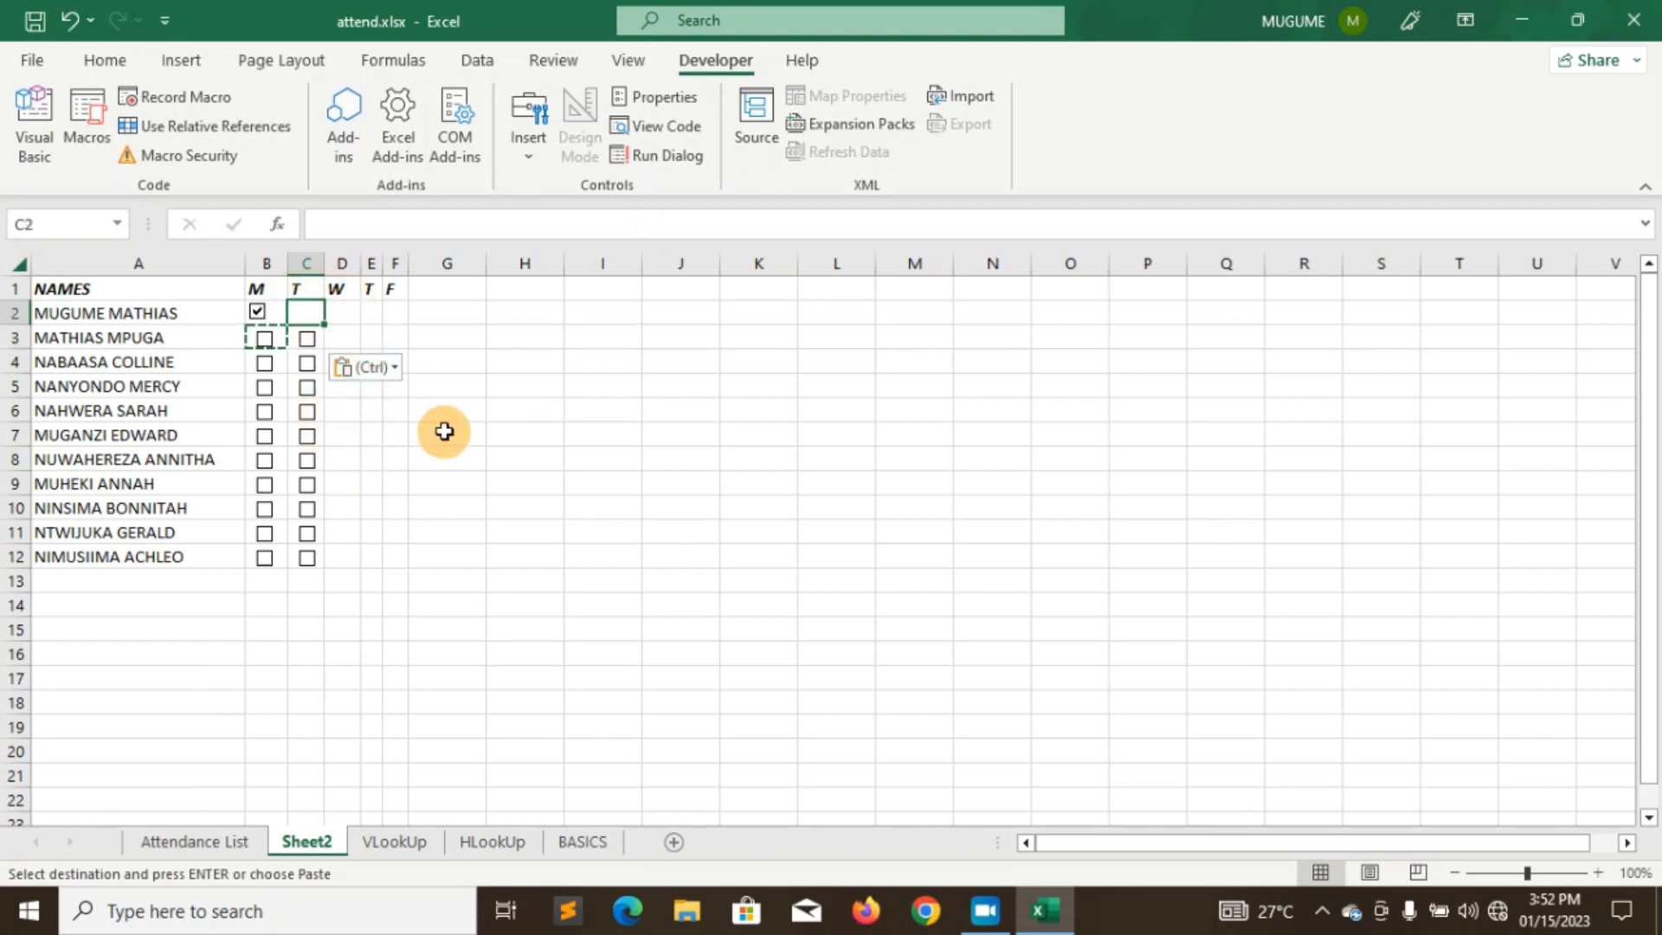
key(ctrl+v)
- Paste checkboxes into every cell of D2:E6, working row by row
key(Right)
key(ctrl+v)
key(Right)
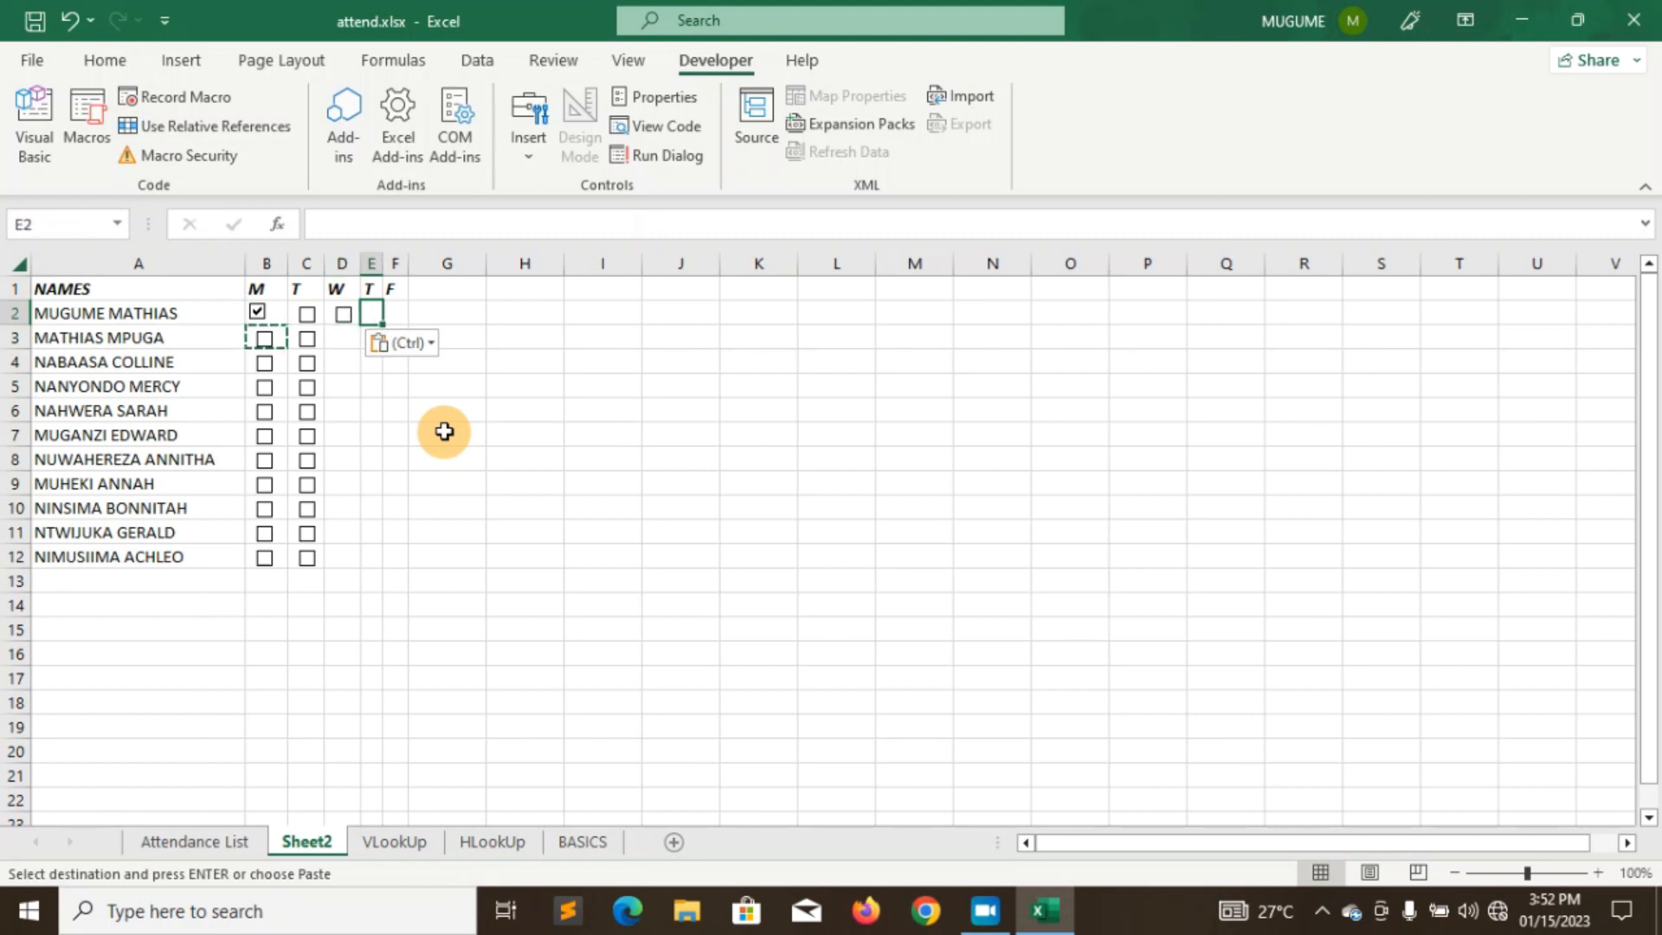
key(Down)
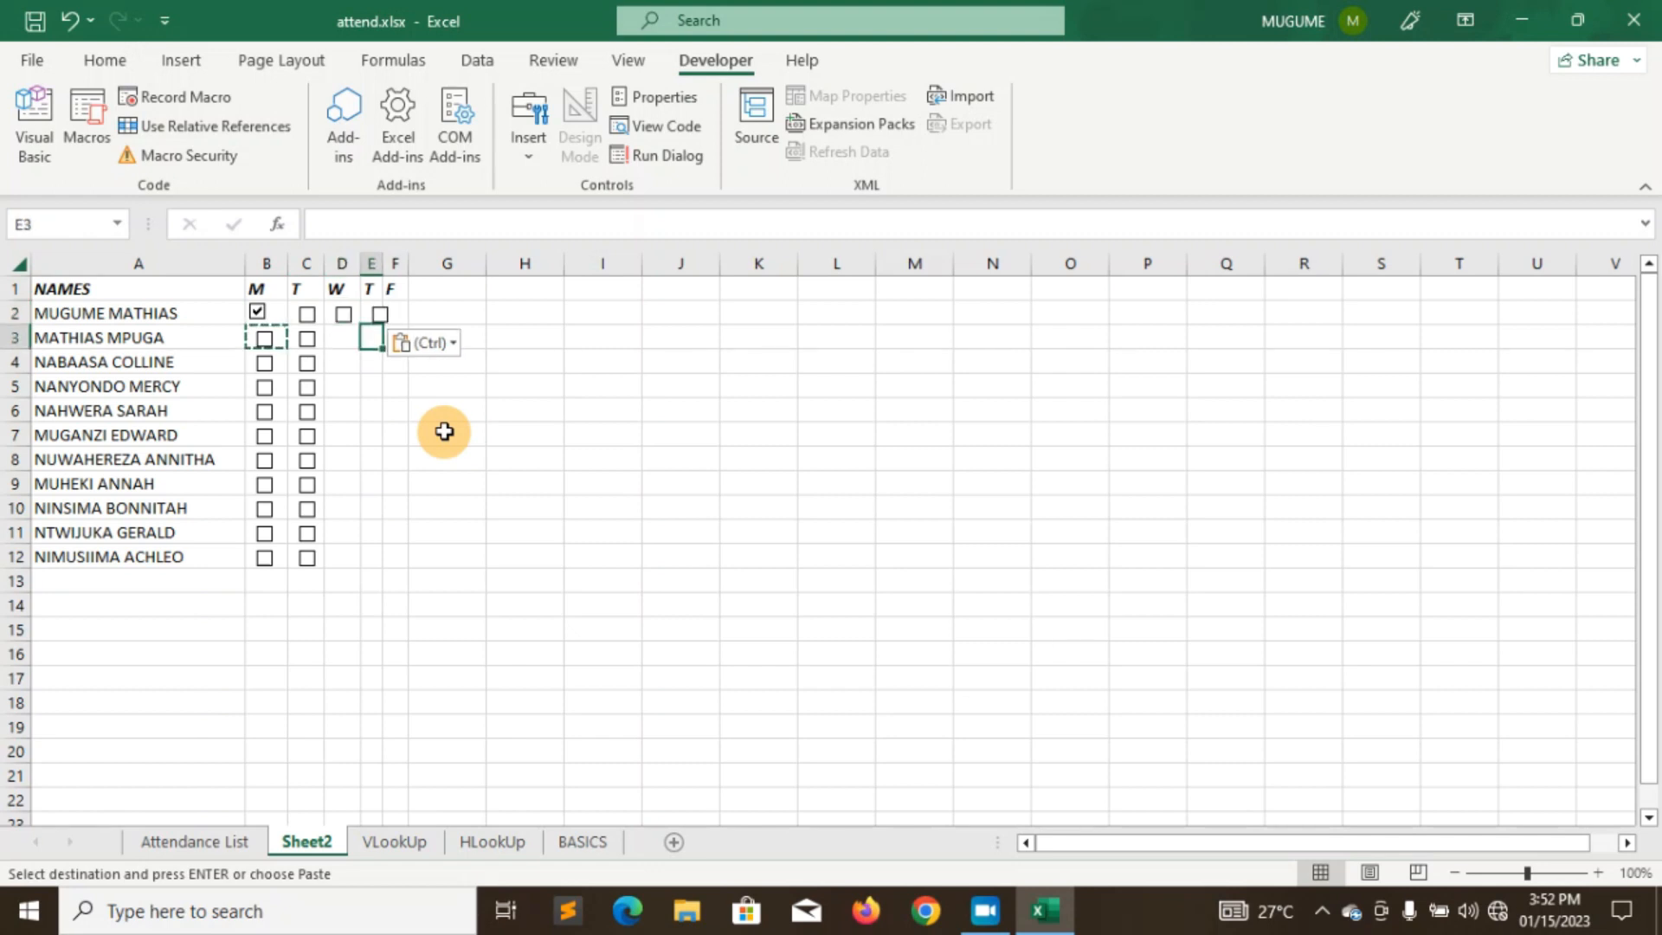
key(ctrl+v)
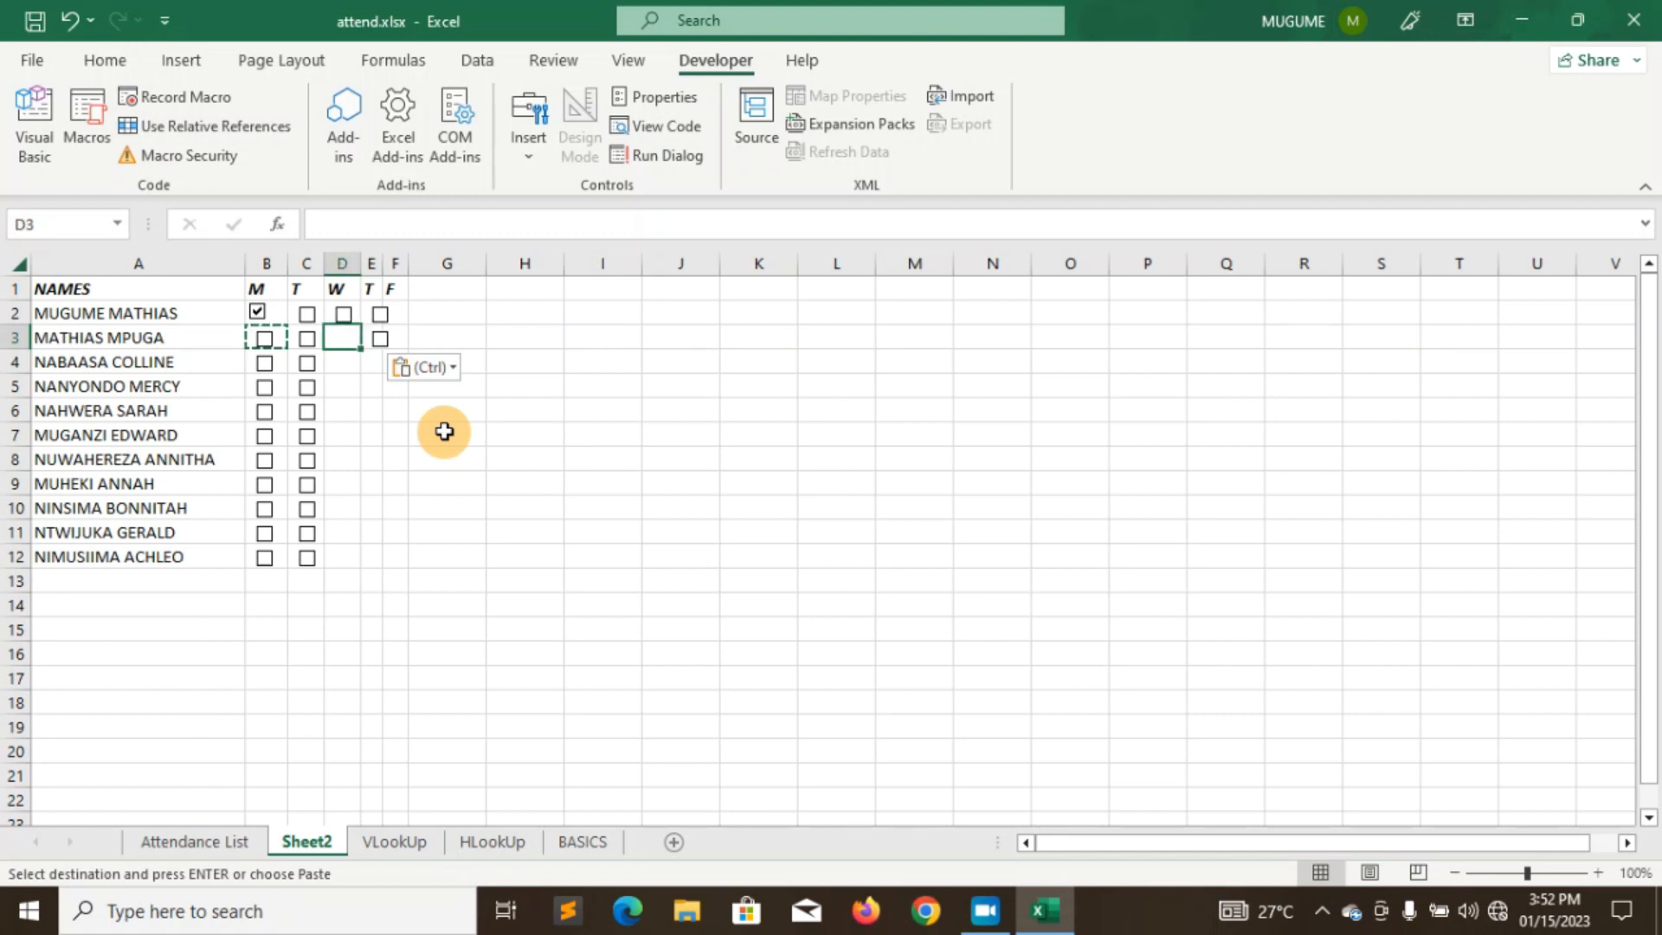
key(ctrl+v)
key(Down)
key(ctrl+v)
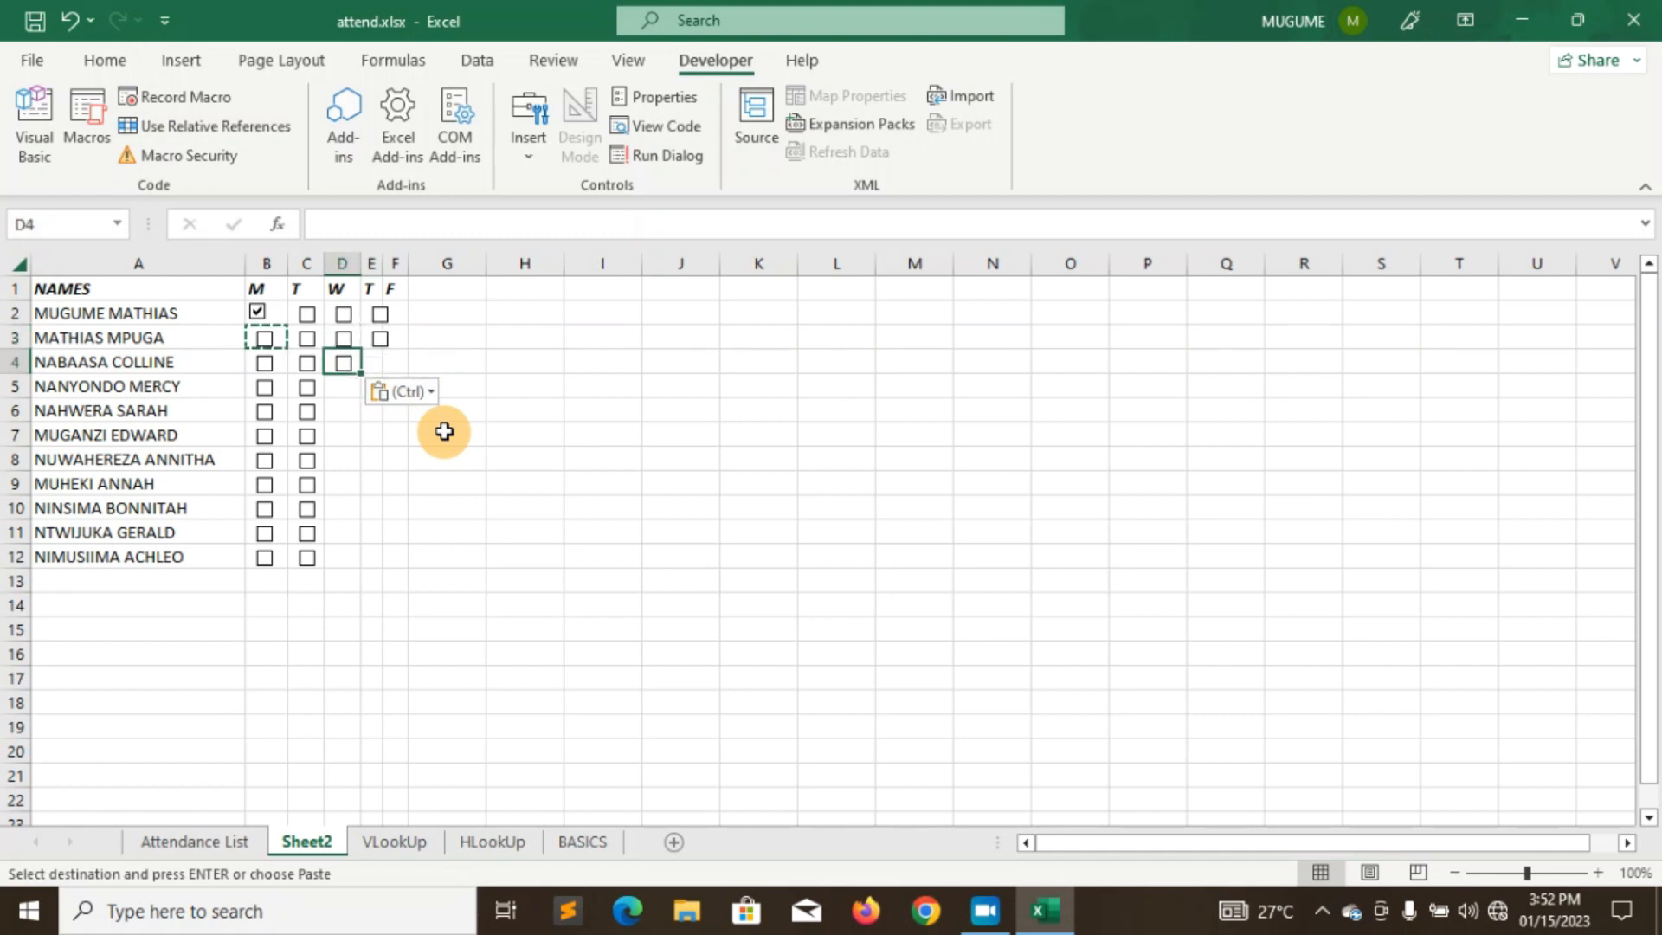
key(Right)
key(ctrl+v)
key(Down)
key(ctrl+v)
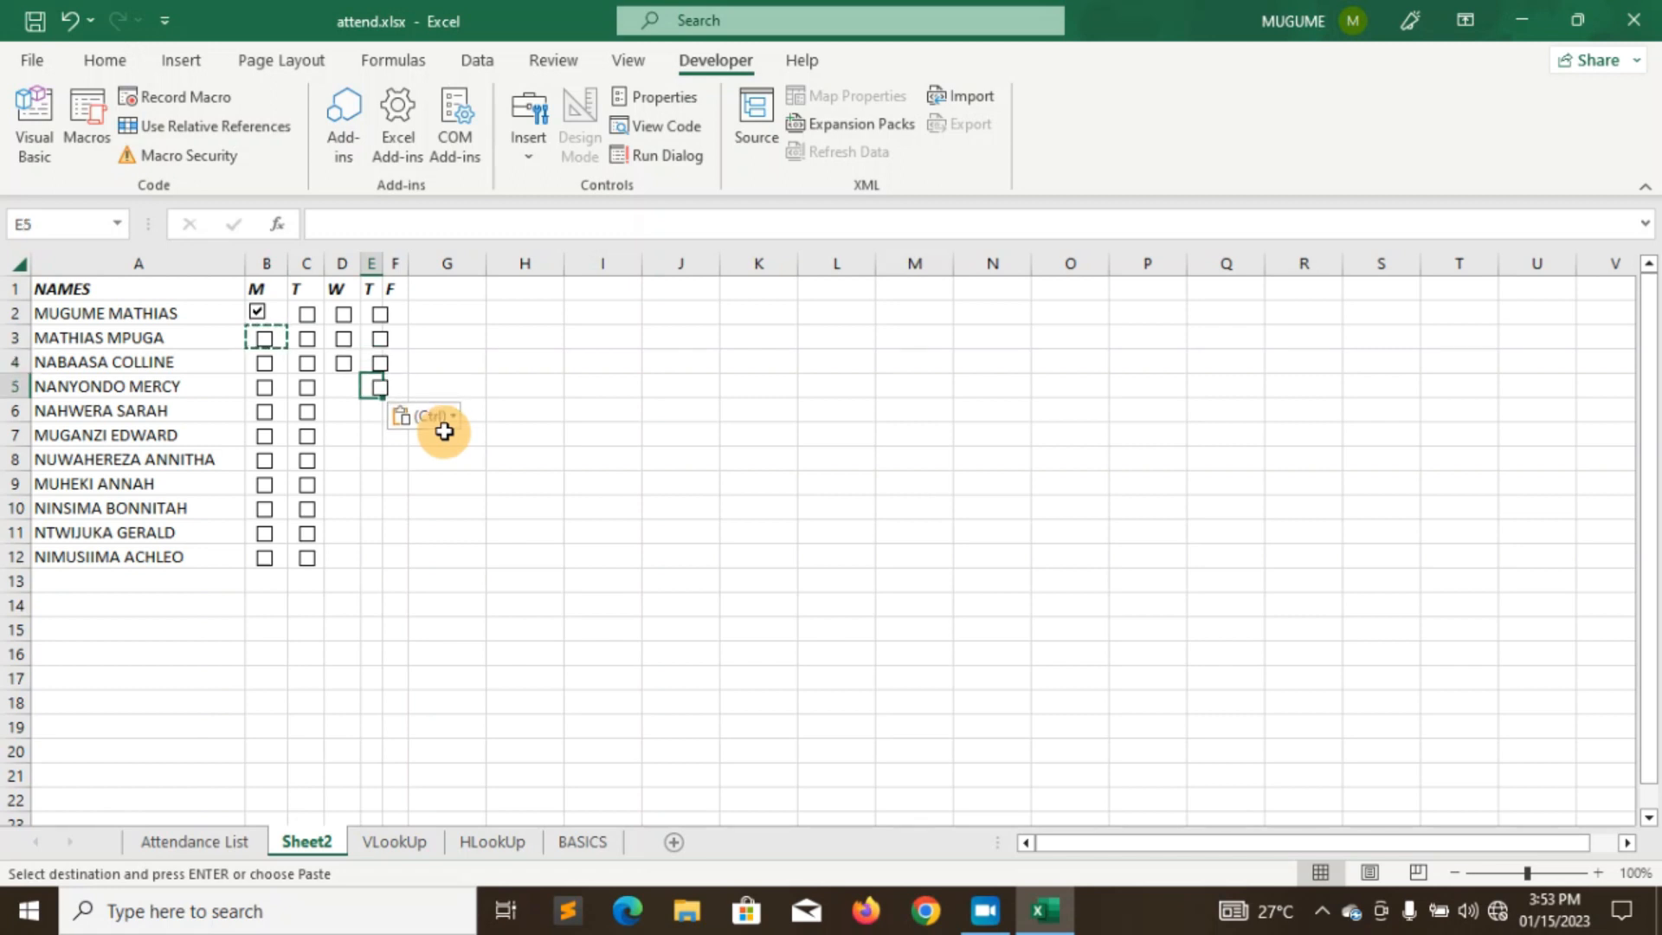
key(Left)
key(ctrl+v)
key(Down)
key(ctrl+v)
key(Right)
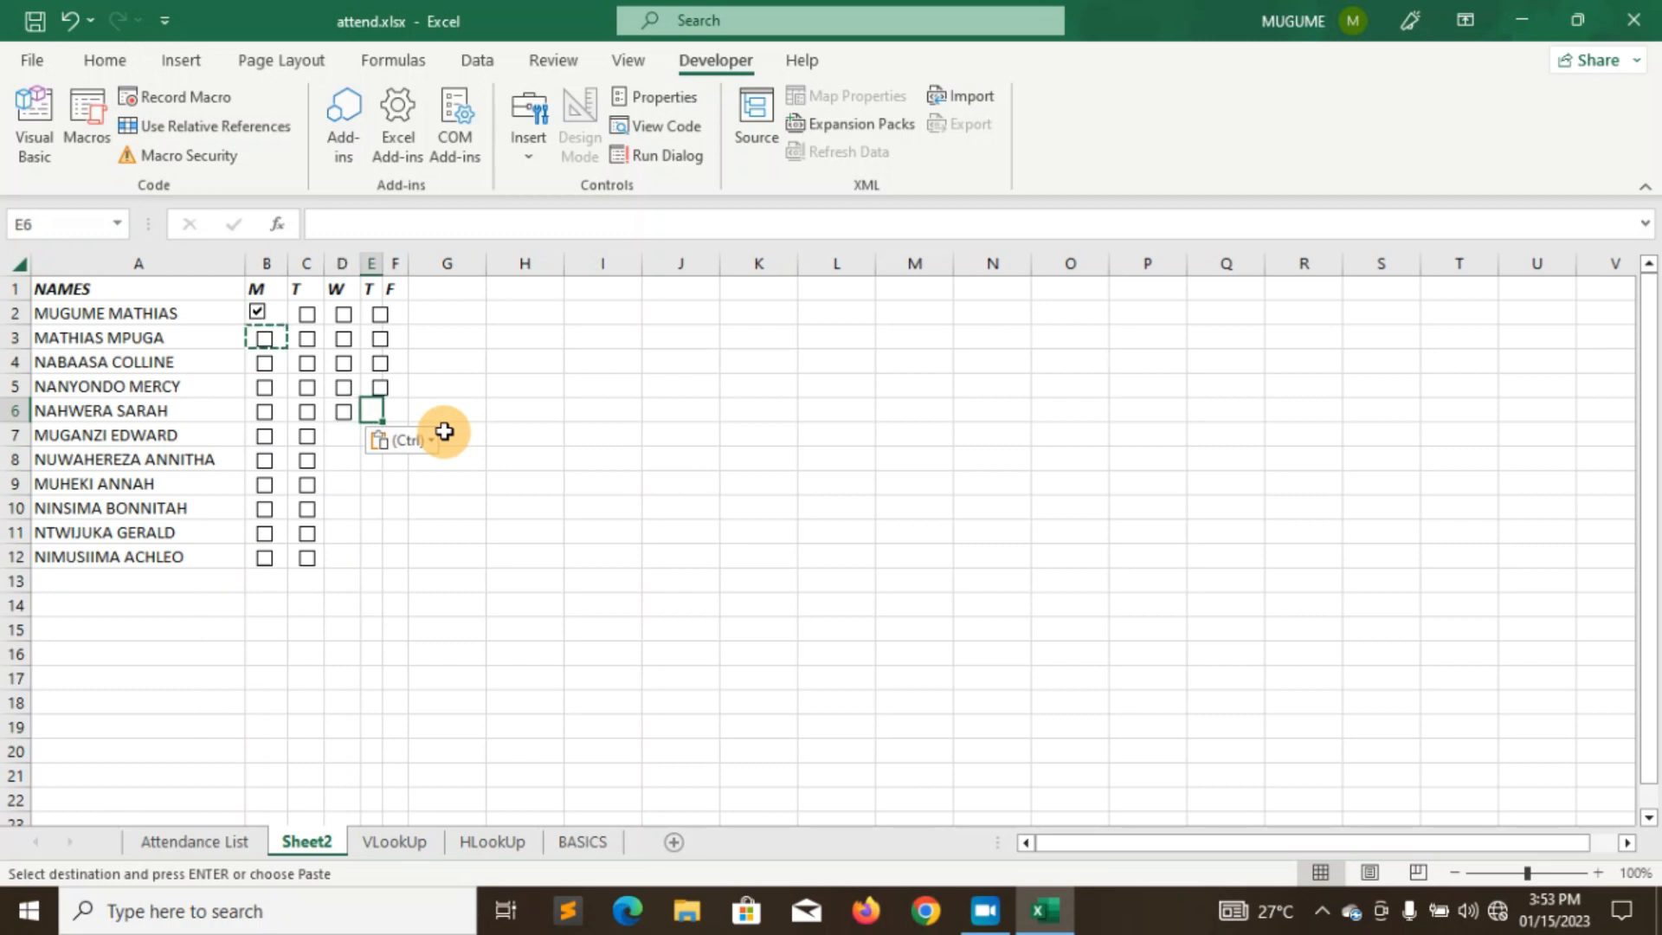
key(ctrl+v)
- Paste checkboxes into D7:E11 and D12, leaving cell E12 selected for the last one
key(Down)
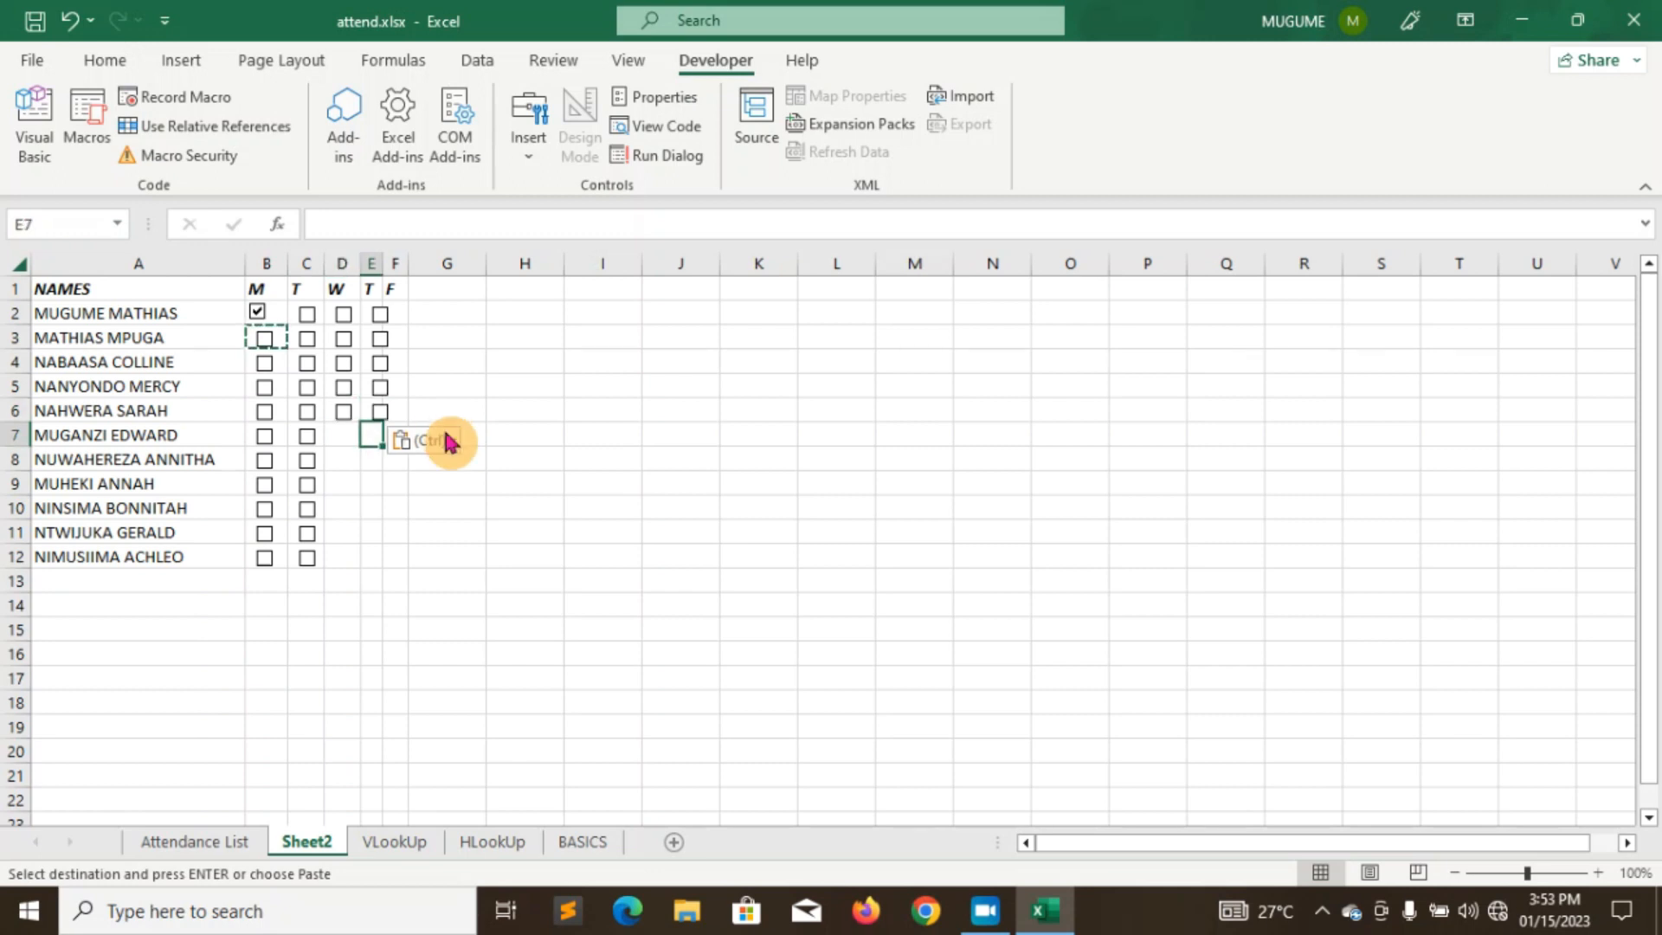
key(ctrl+v)
key(Left)
key(ctrl+v)
key(Down)
key(ctrl+v)
key(Right)
key(ctrl+v)
key(Down)
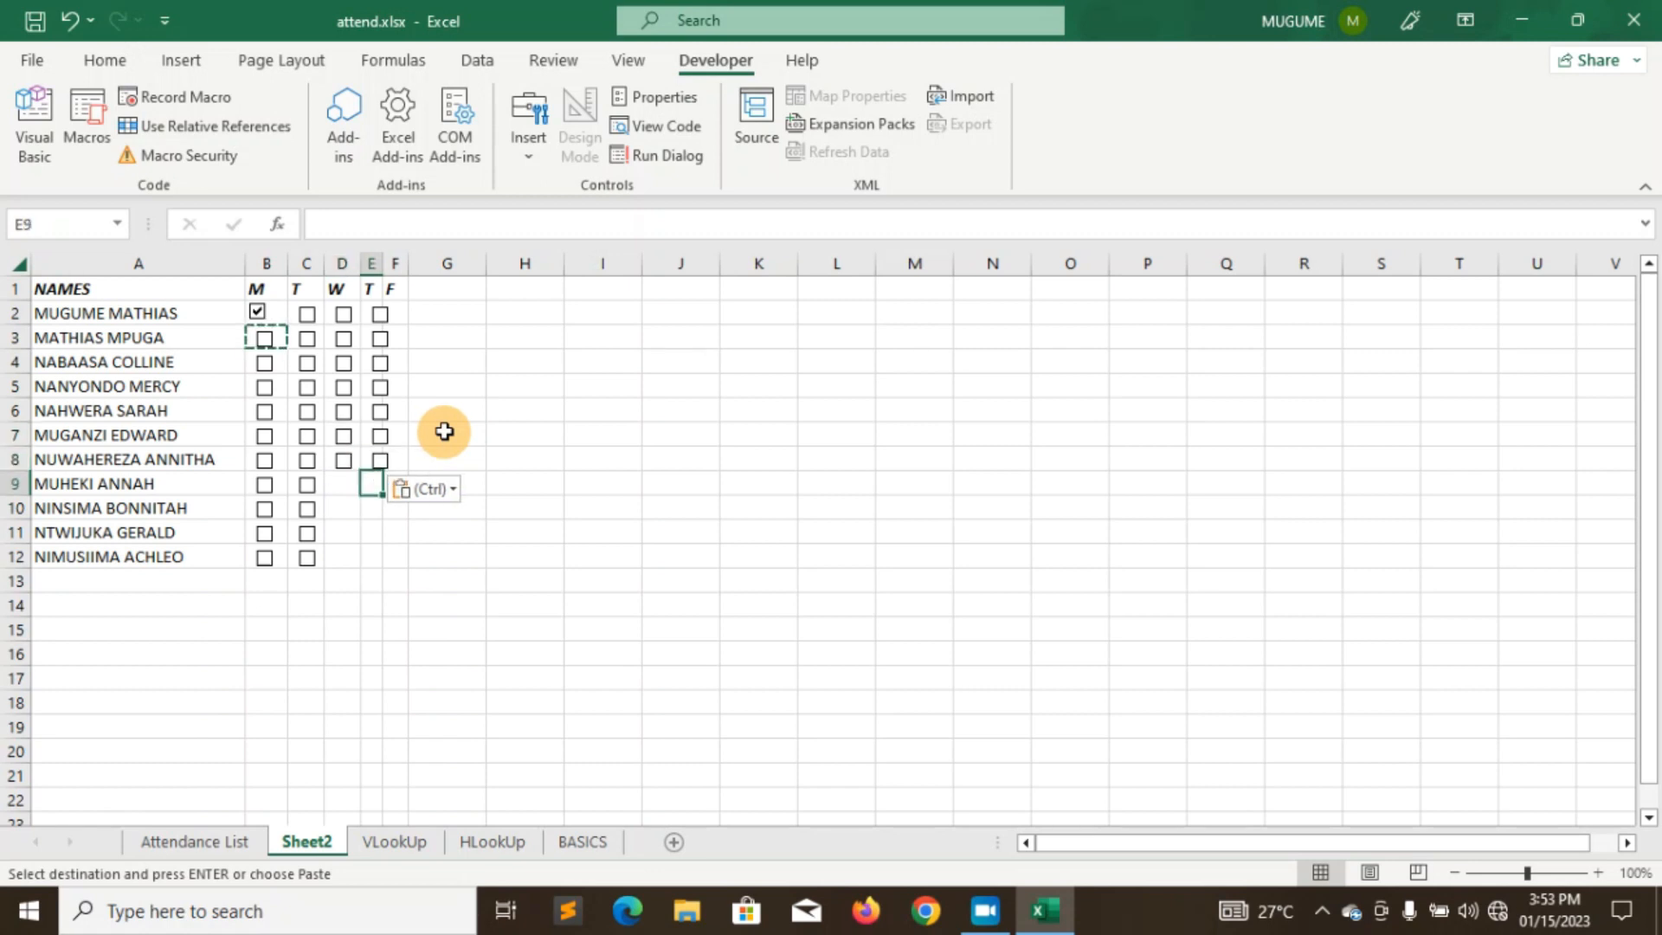
key(ctrl+v)
key(Left)
key(ctrl+v)
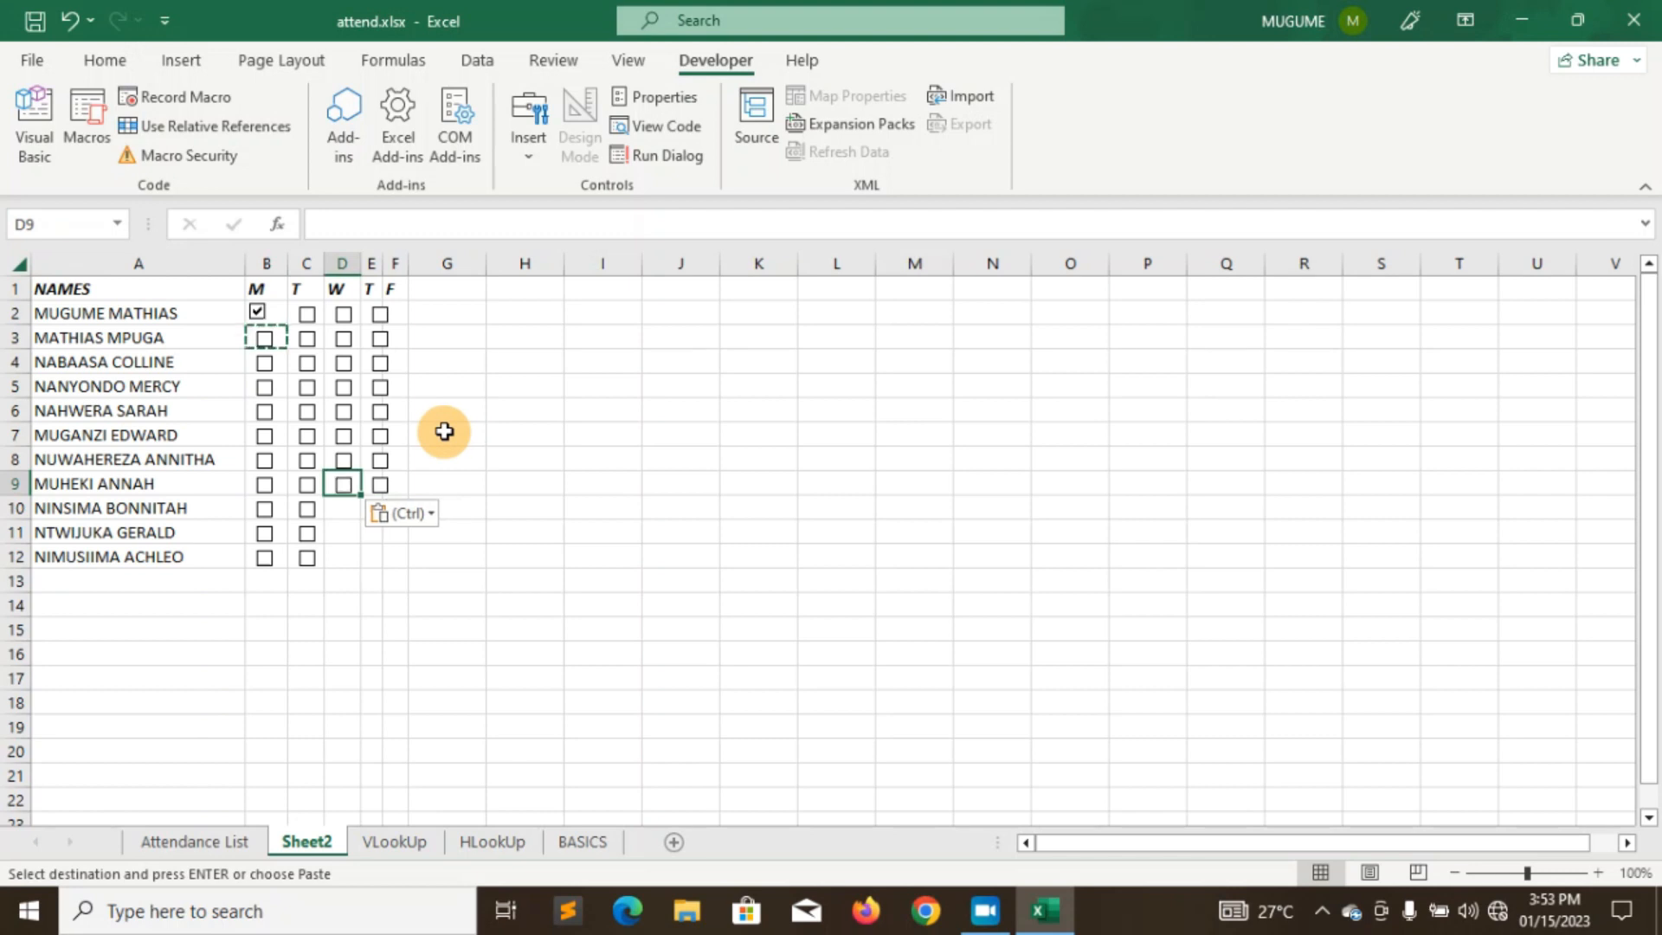
key(Down)
key(ctrl+v)
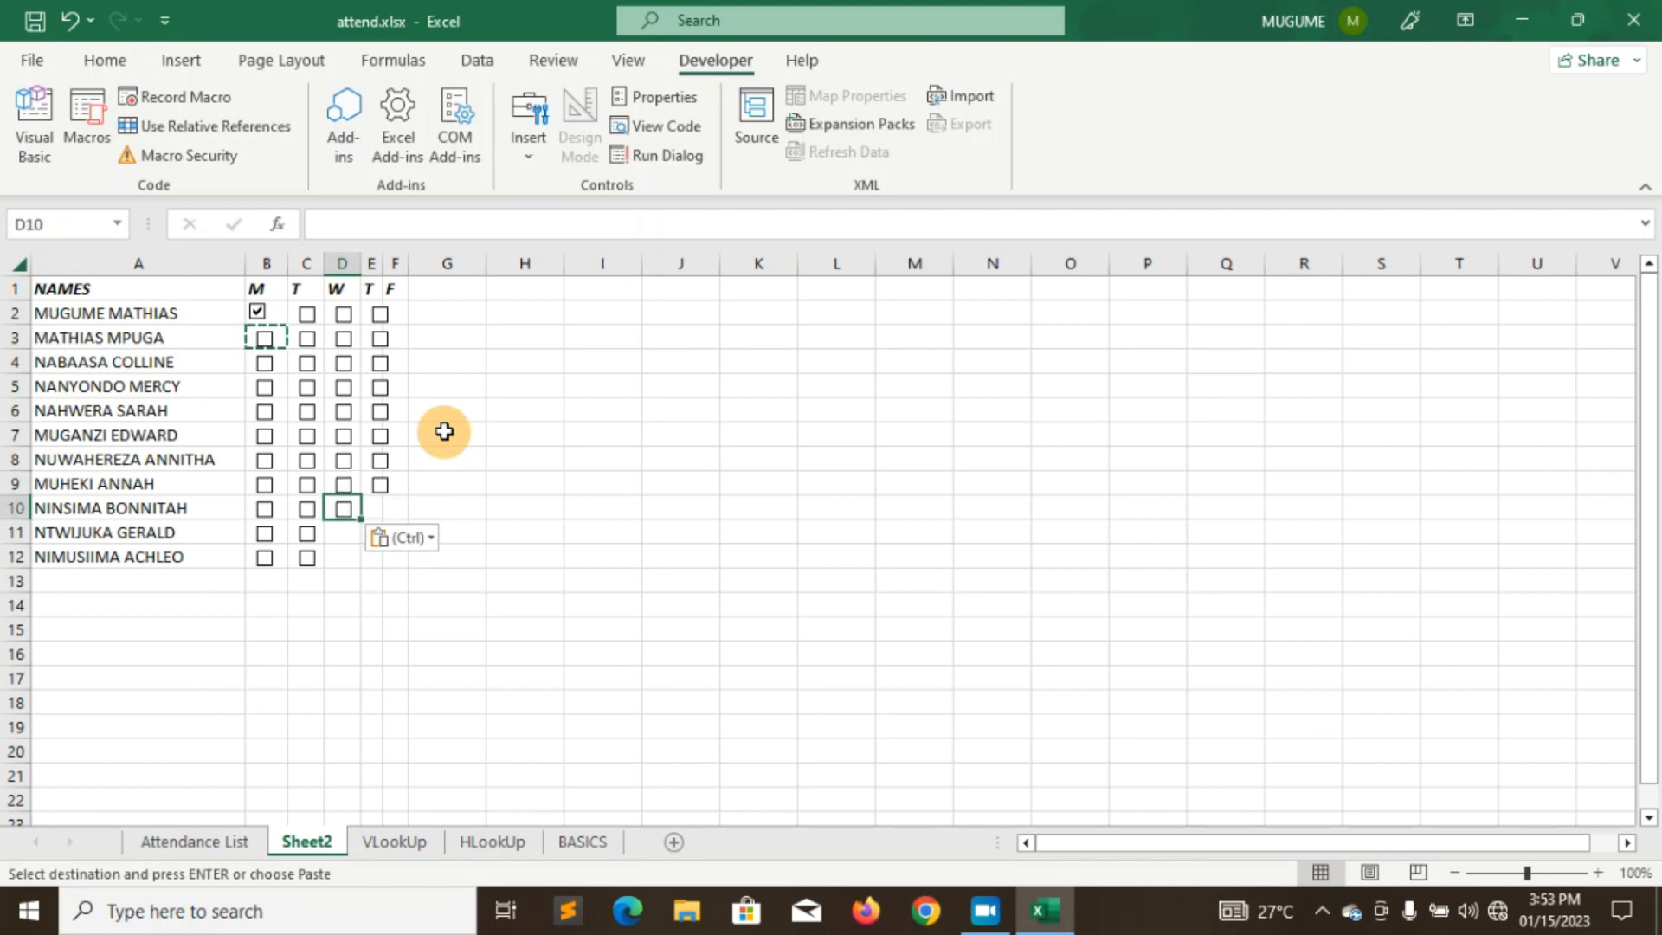
key(Down)
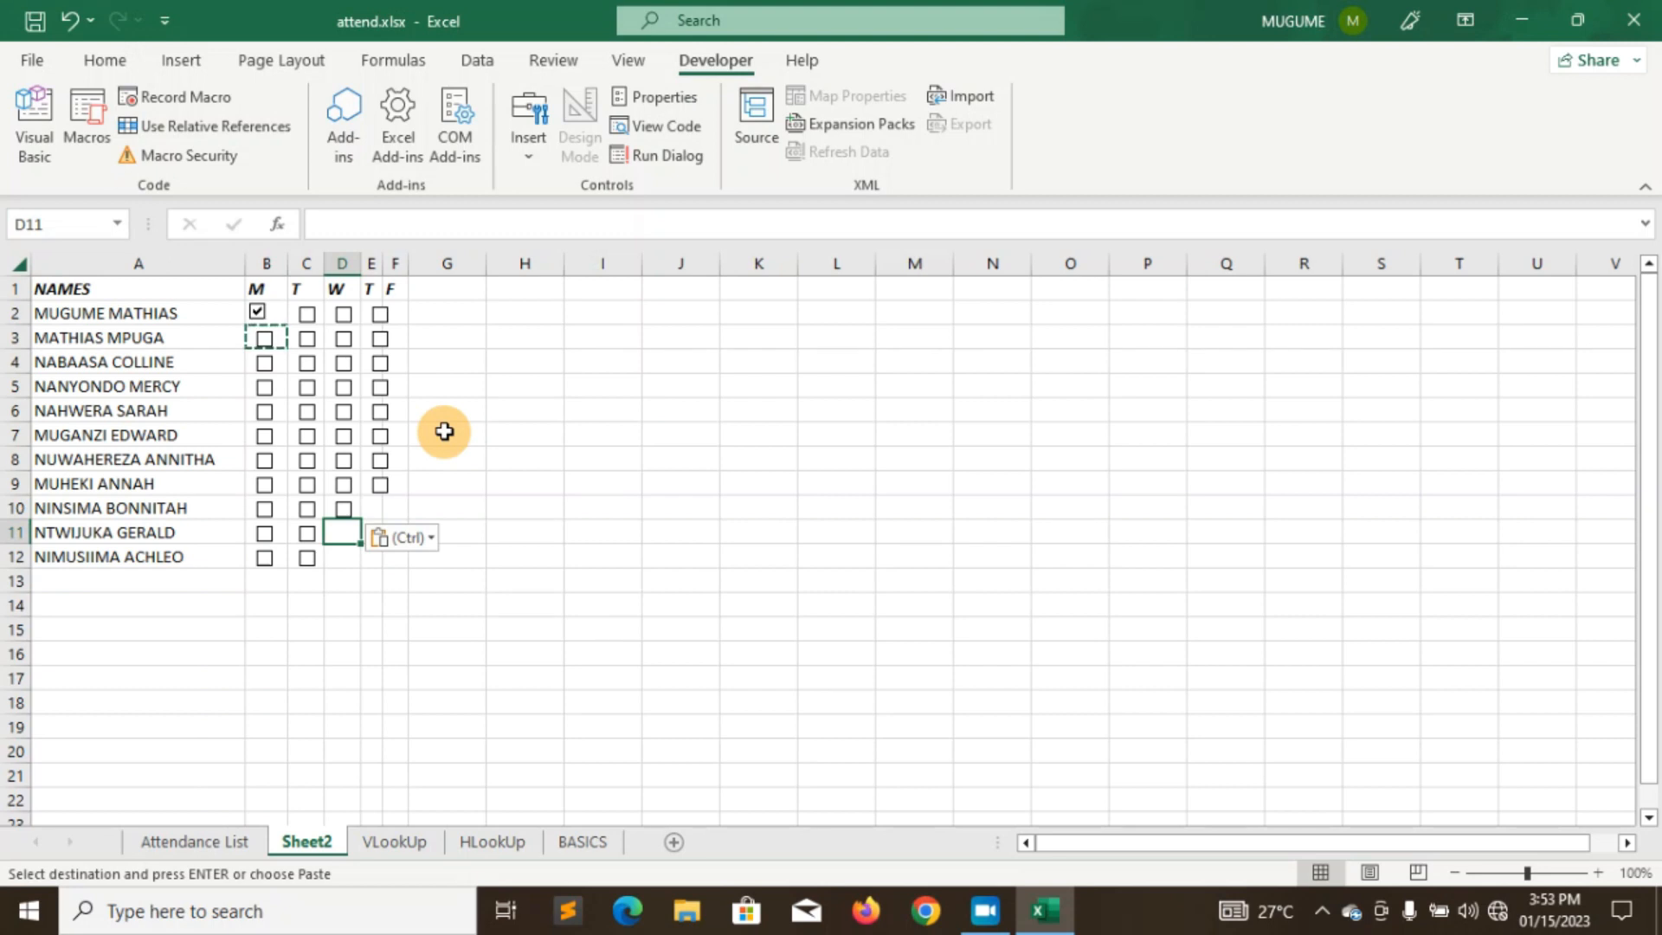
key(ctrl+v)
key(Right)
key(ctrl+v)
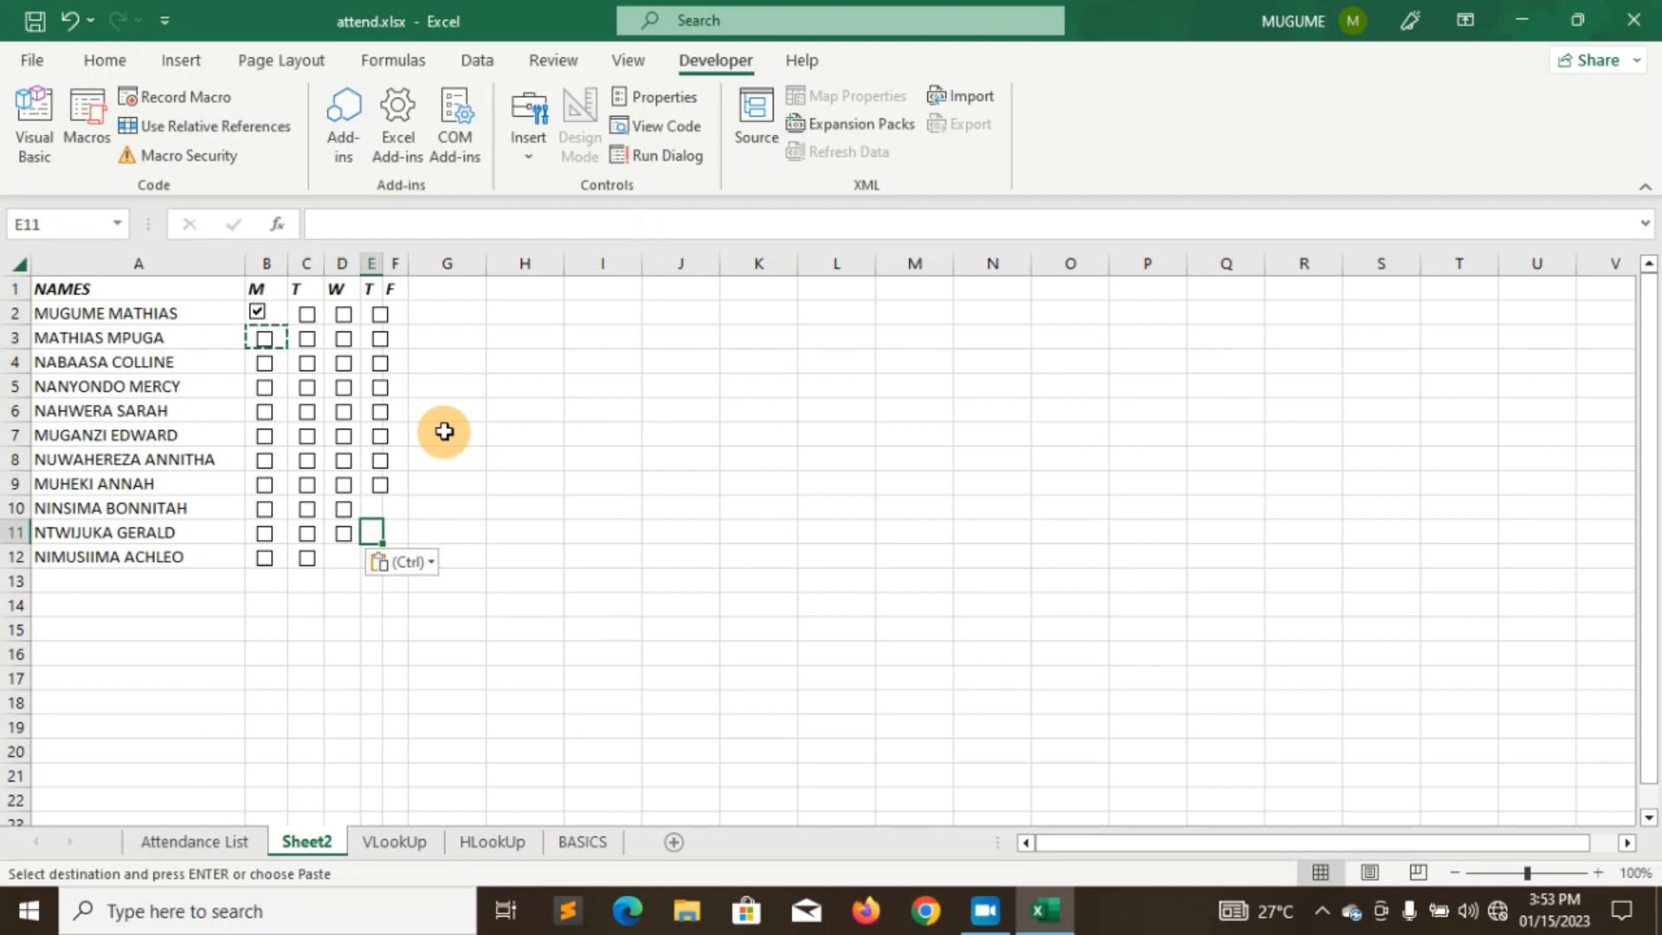
key(Up)
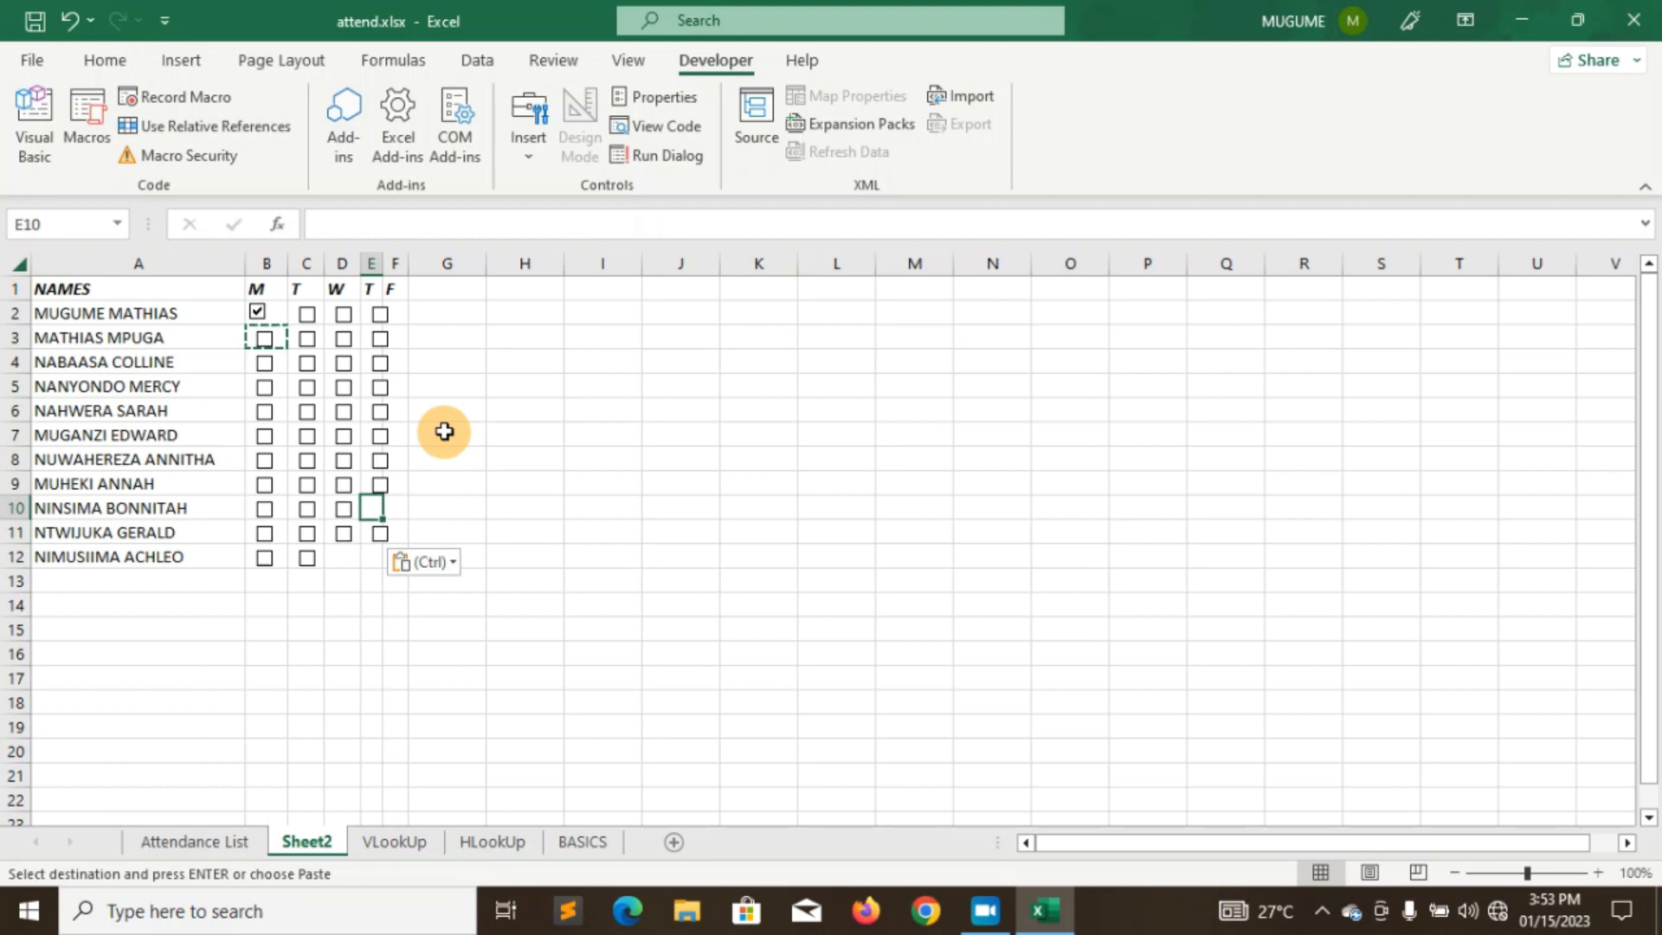
key(ctrl+v)
click(343, 562)
key(ctrl+v)
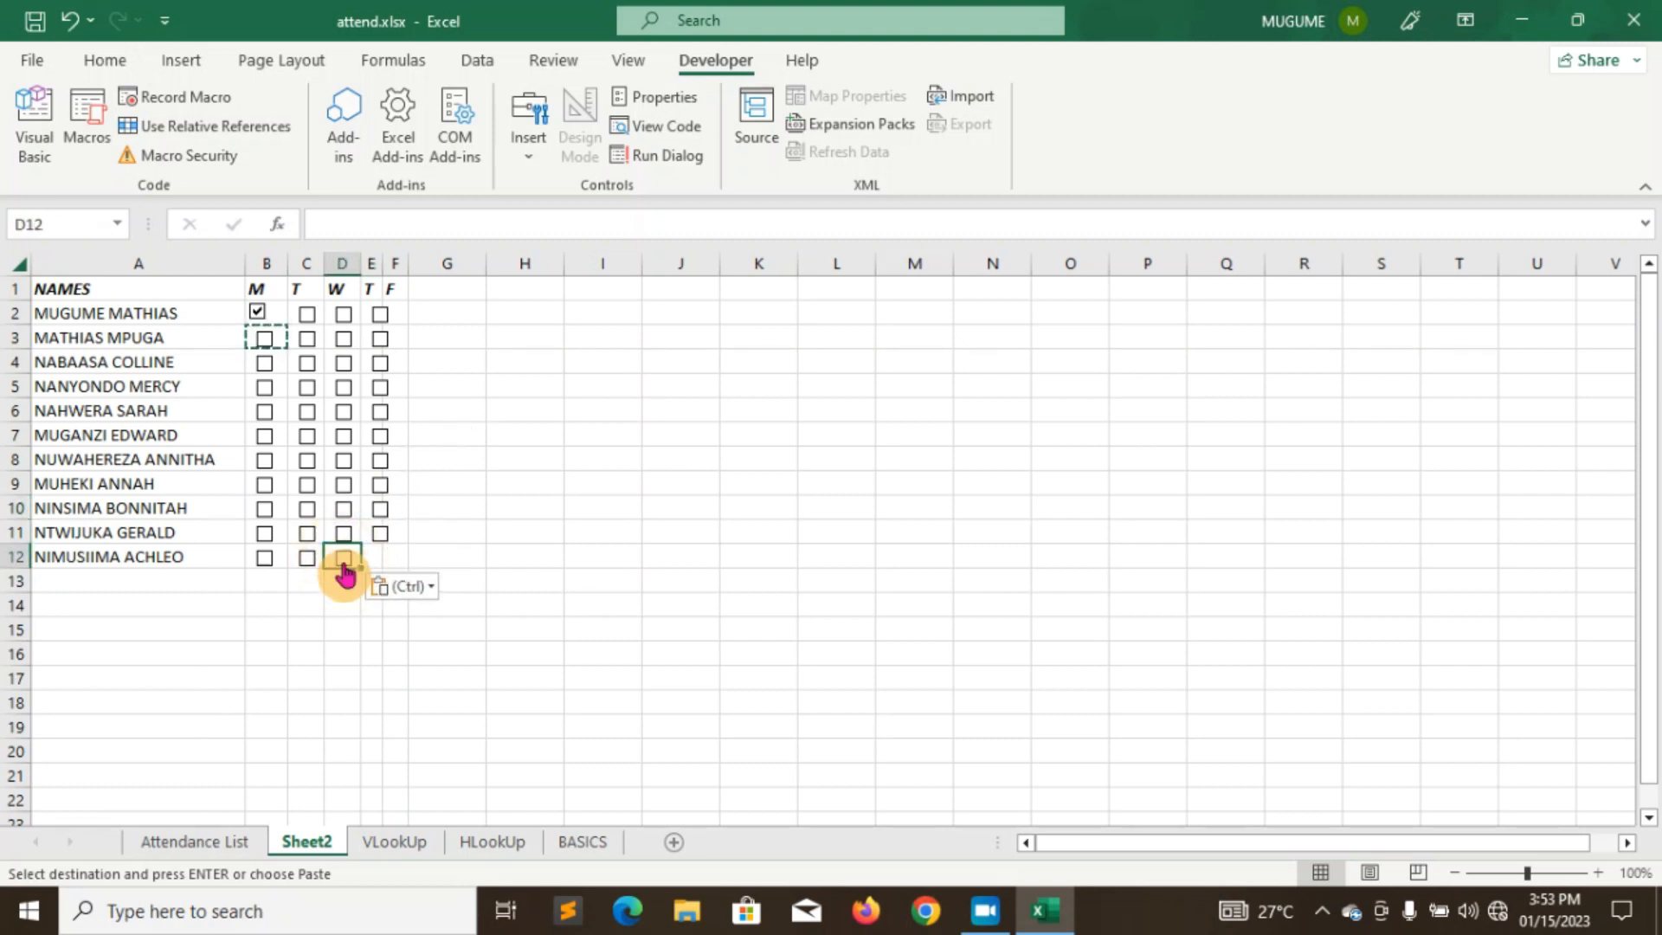
click(393, 557)
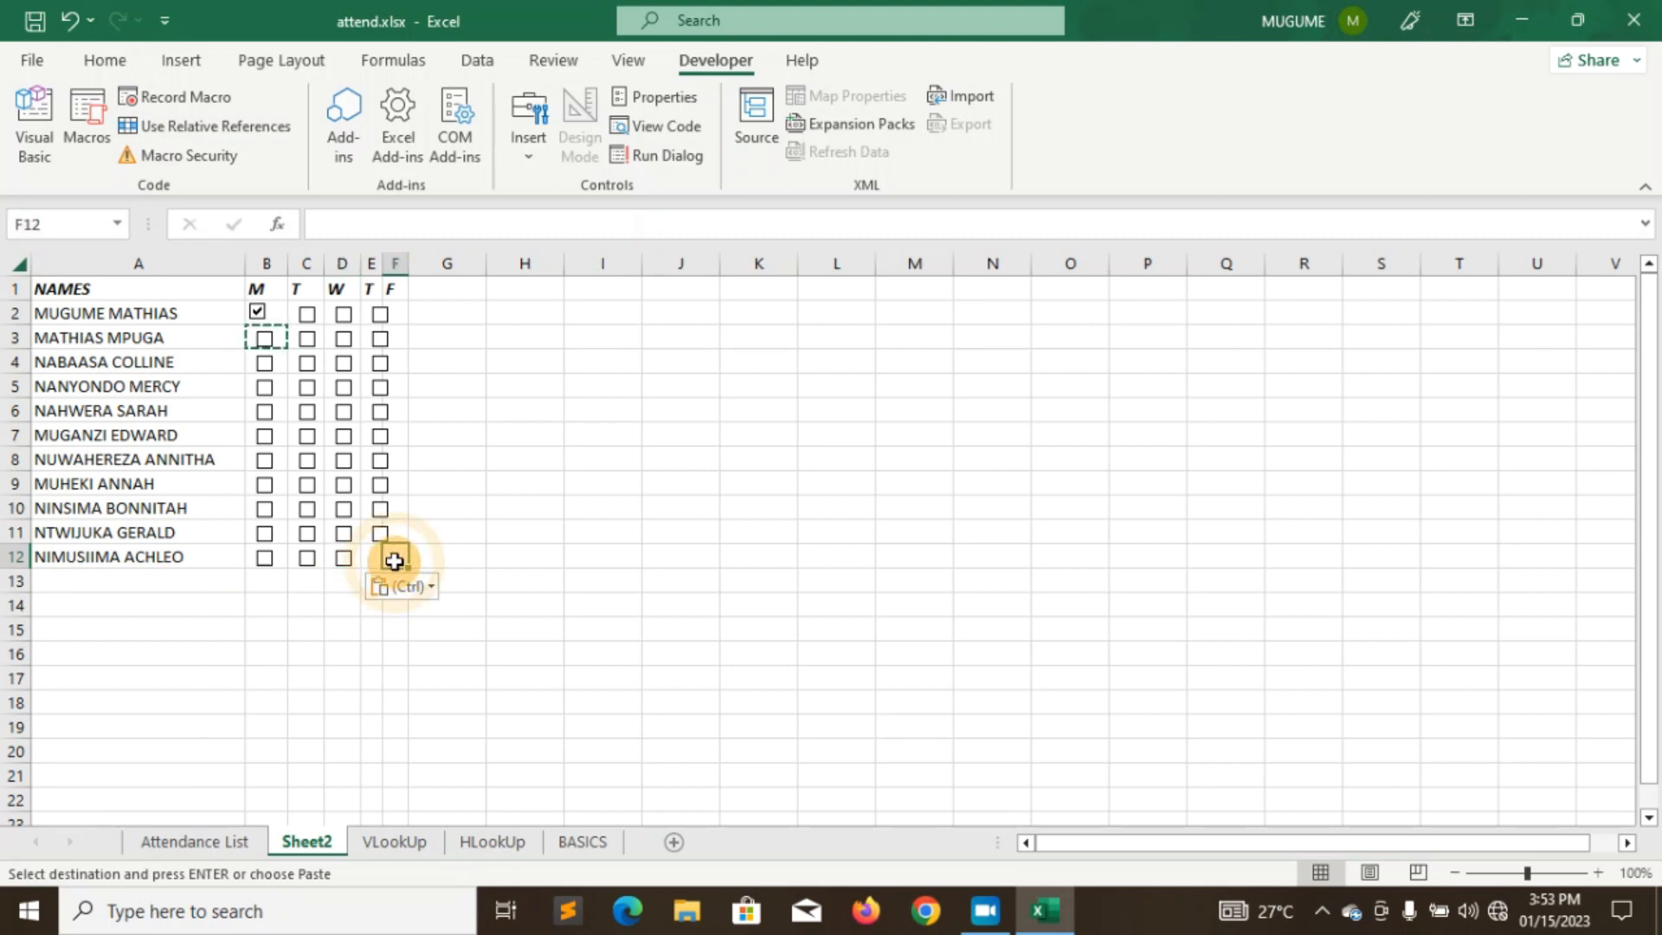
click(371, 559)
- Paste a checkbox into E12, test the Thursday box, and paste checkboxes into F2 and F3
key(ctrl+v)
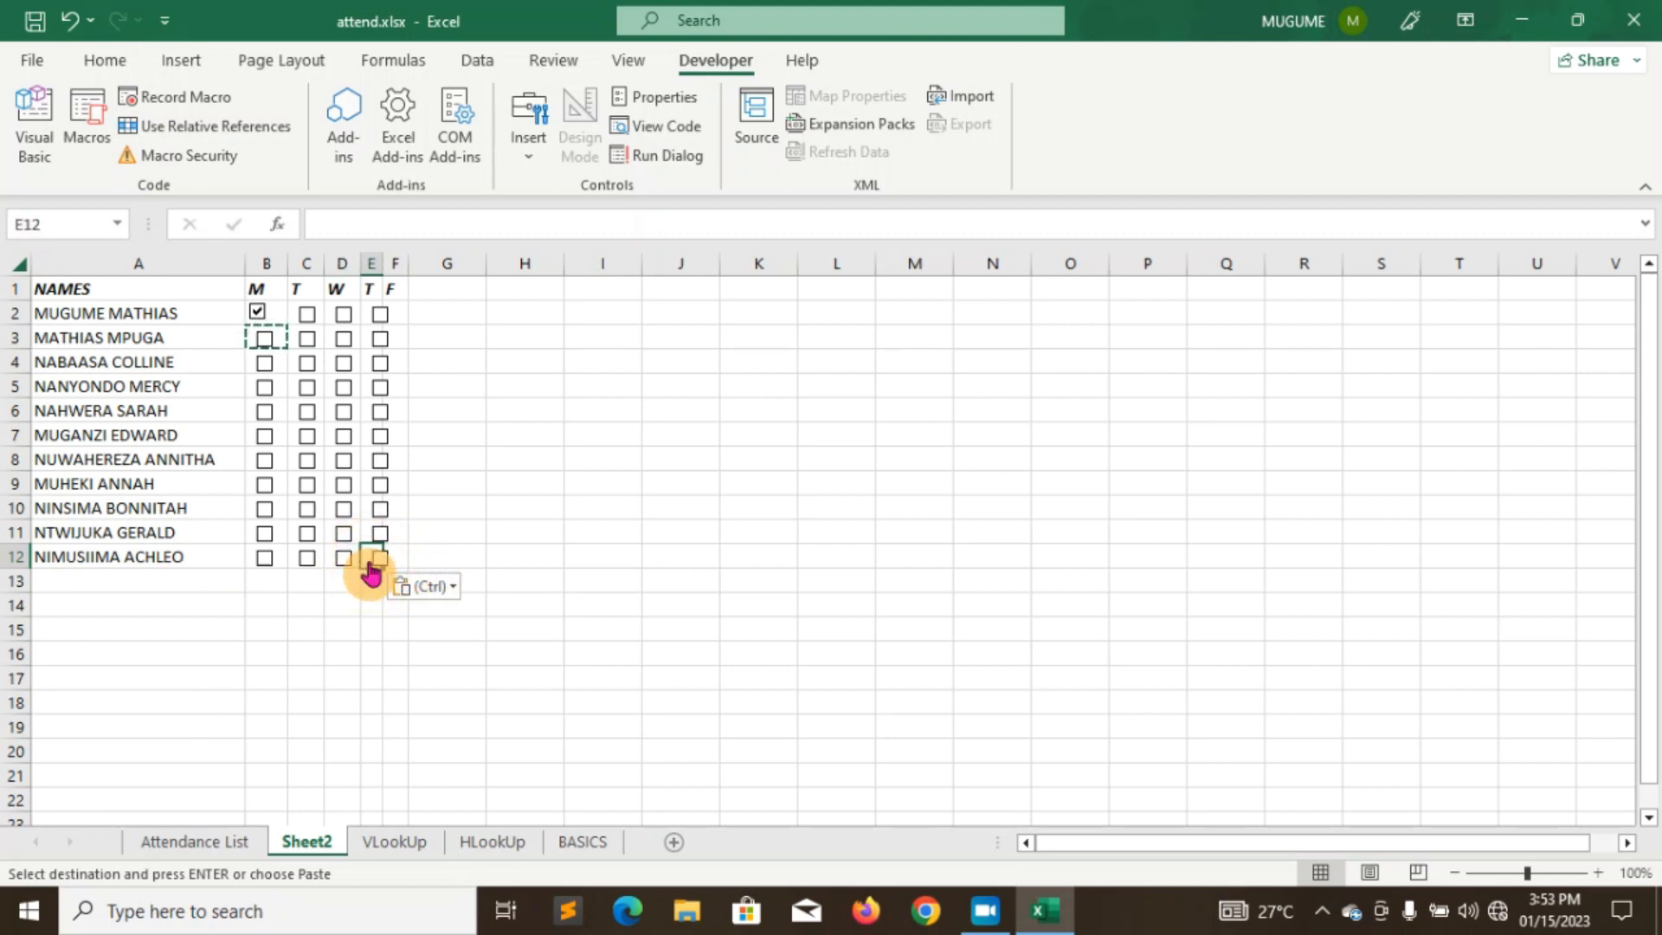
click(380, 317)
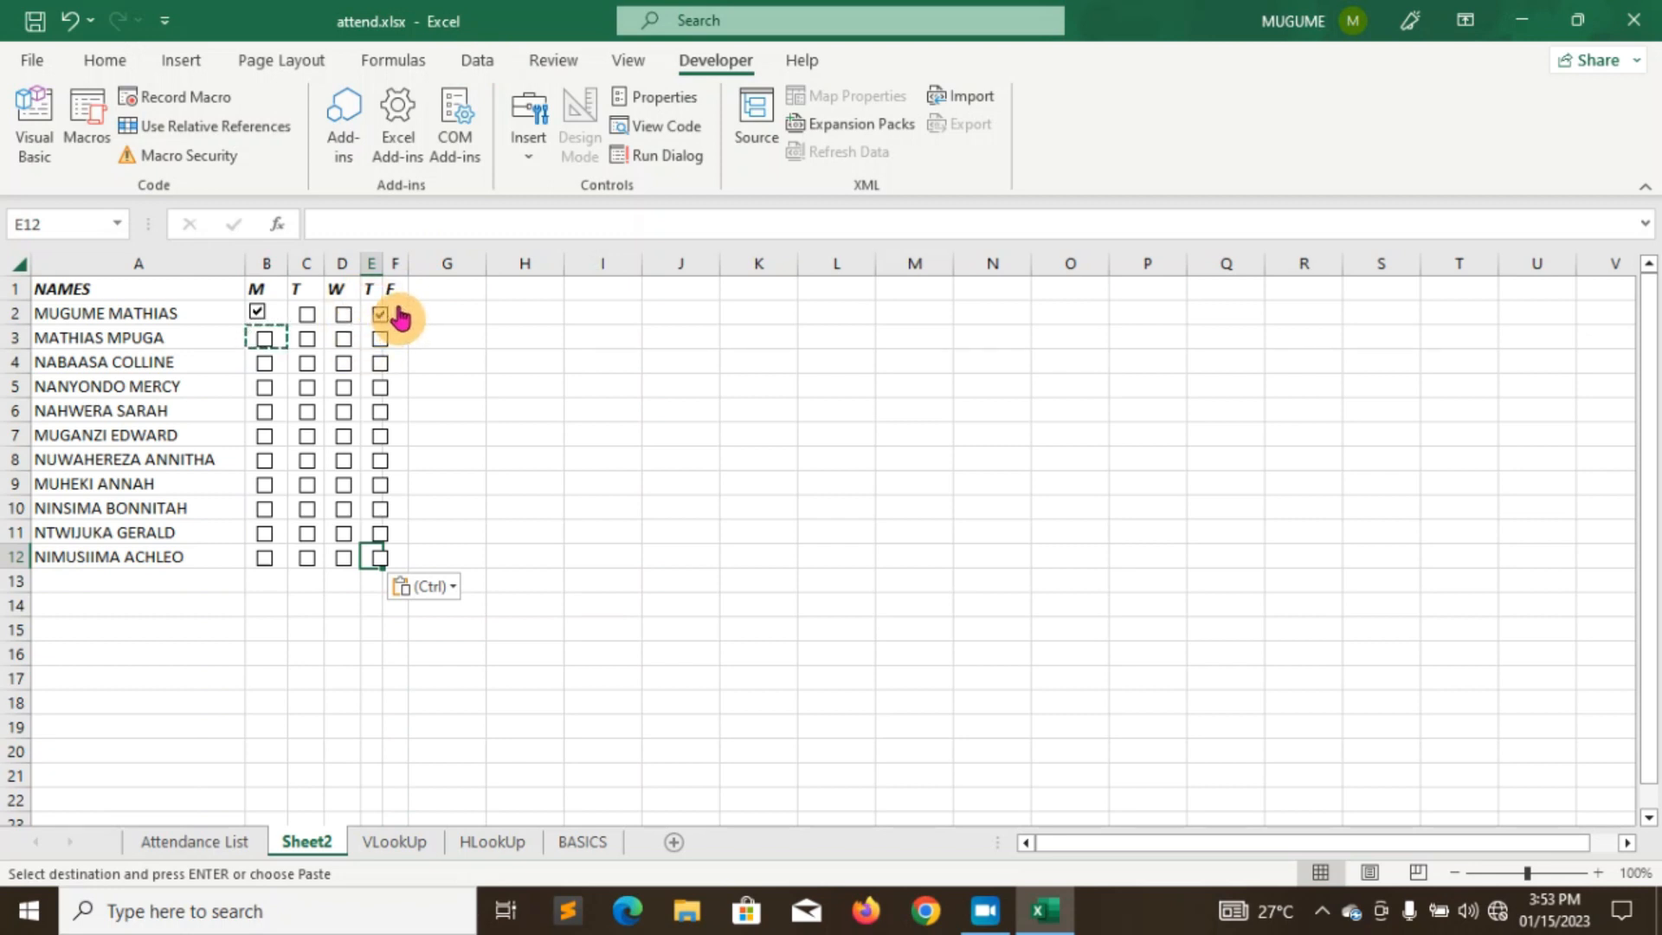
click(394, 317)
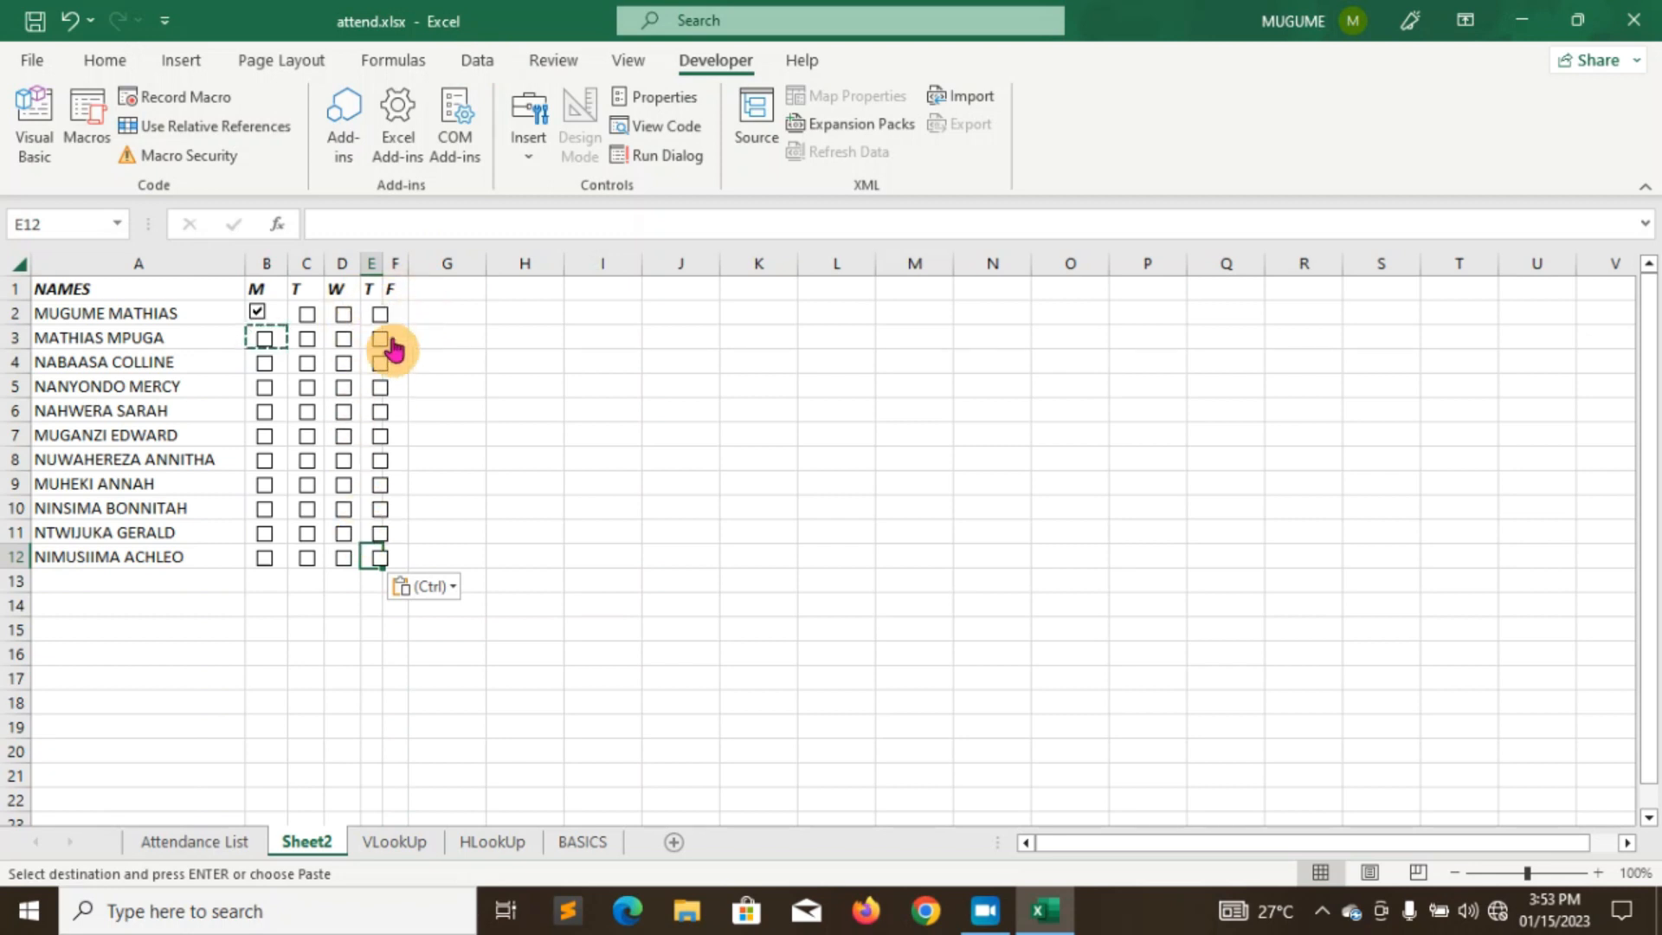
click(400, 311)
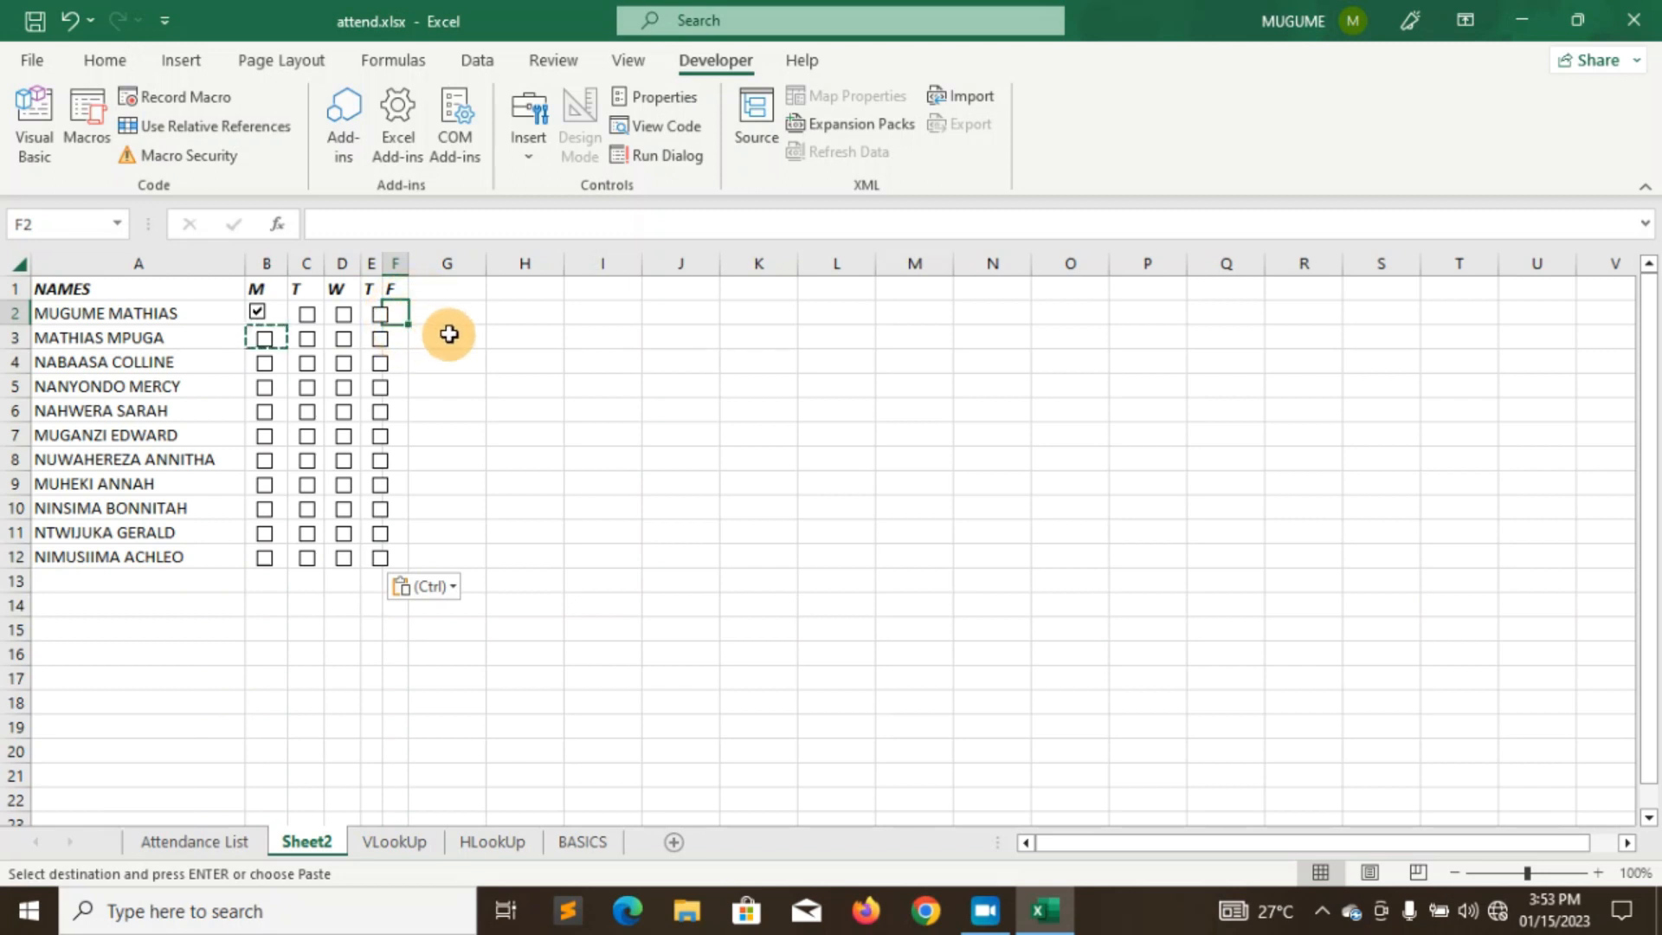
key(ctrl+v)
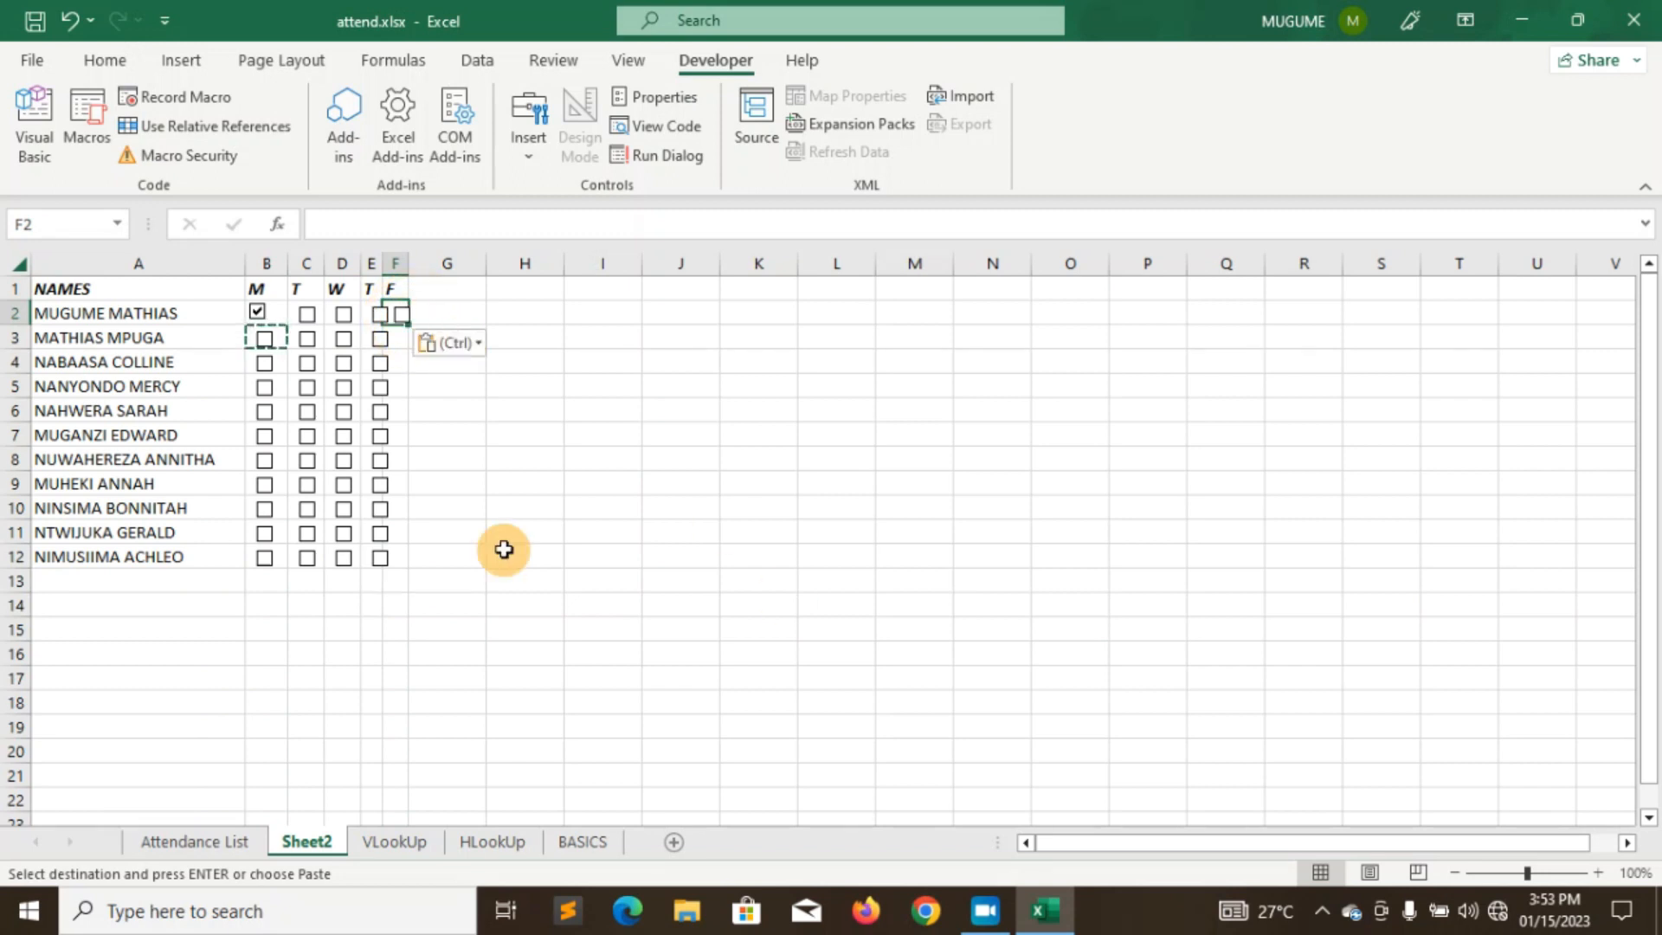
click(400, 340)
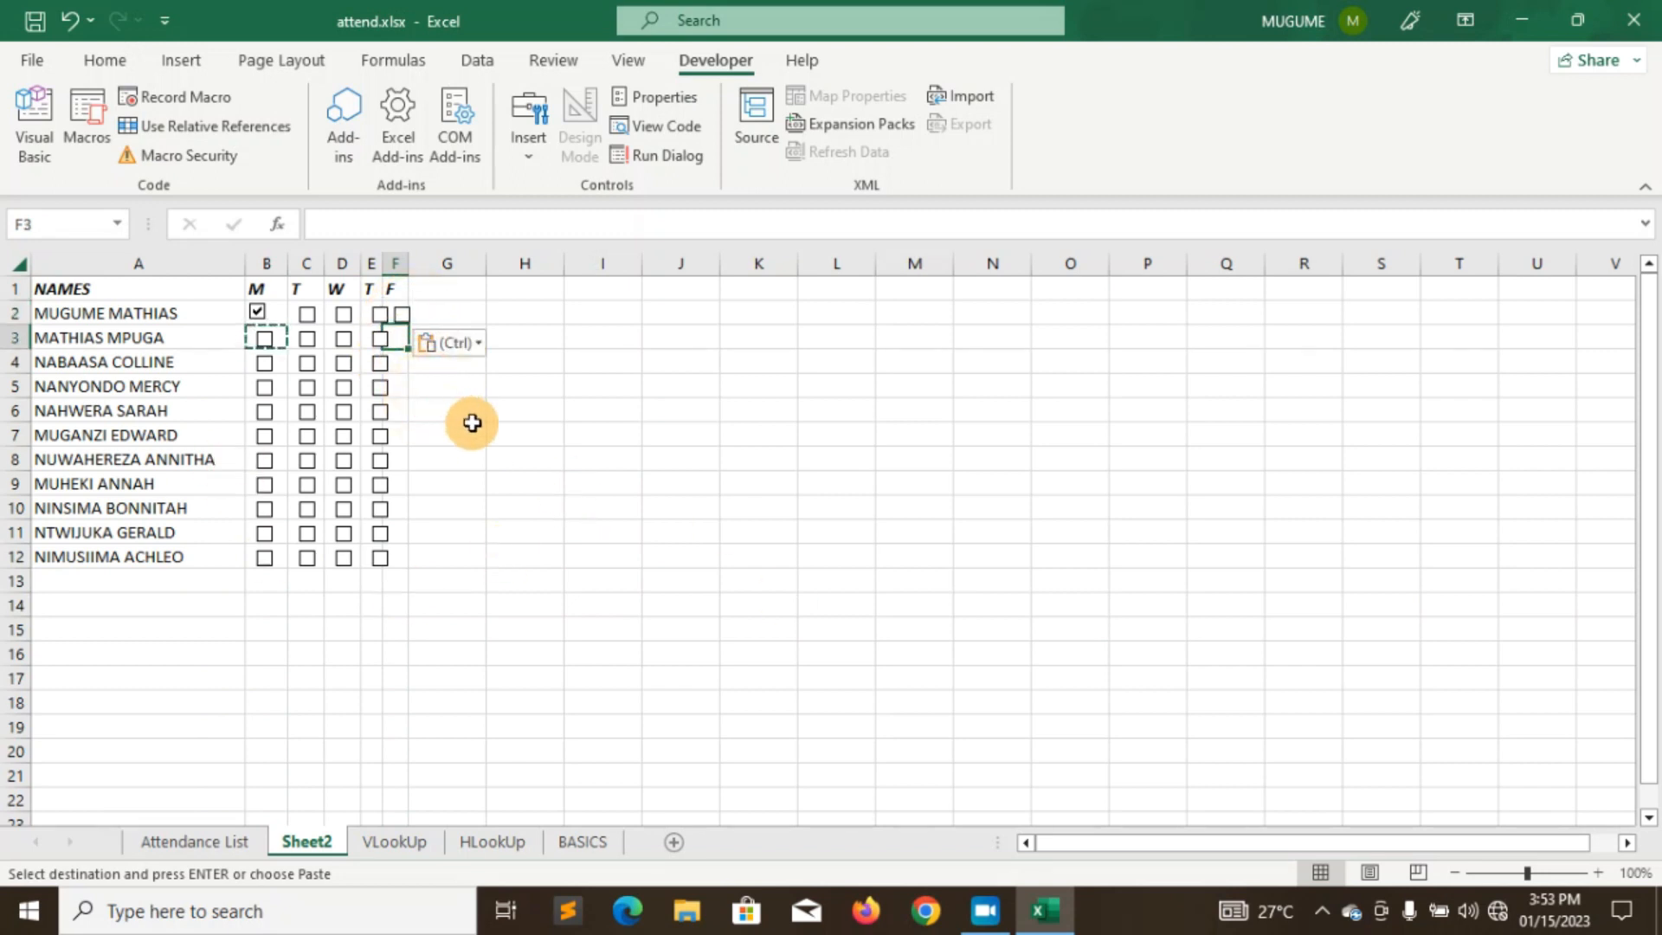
key(ctrl+v)
- Paste a checkbox into F4, dismiss the paste choices, and tick the row-5 Thursday checkbox
key(ctrl)
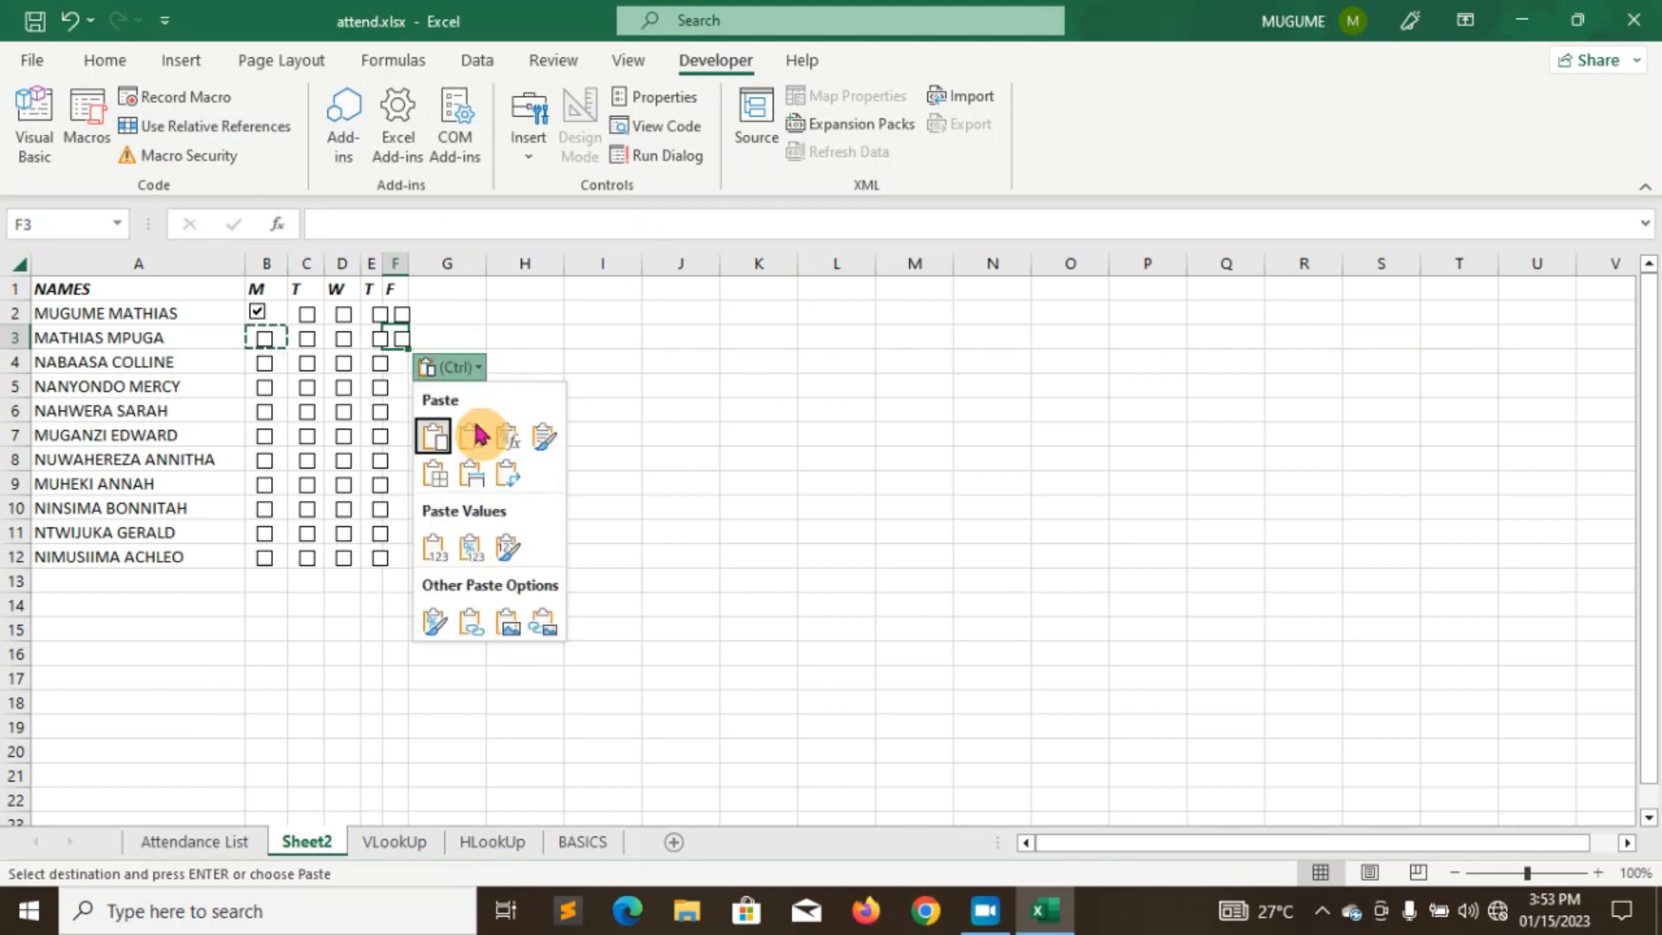
key(Down)
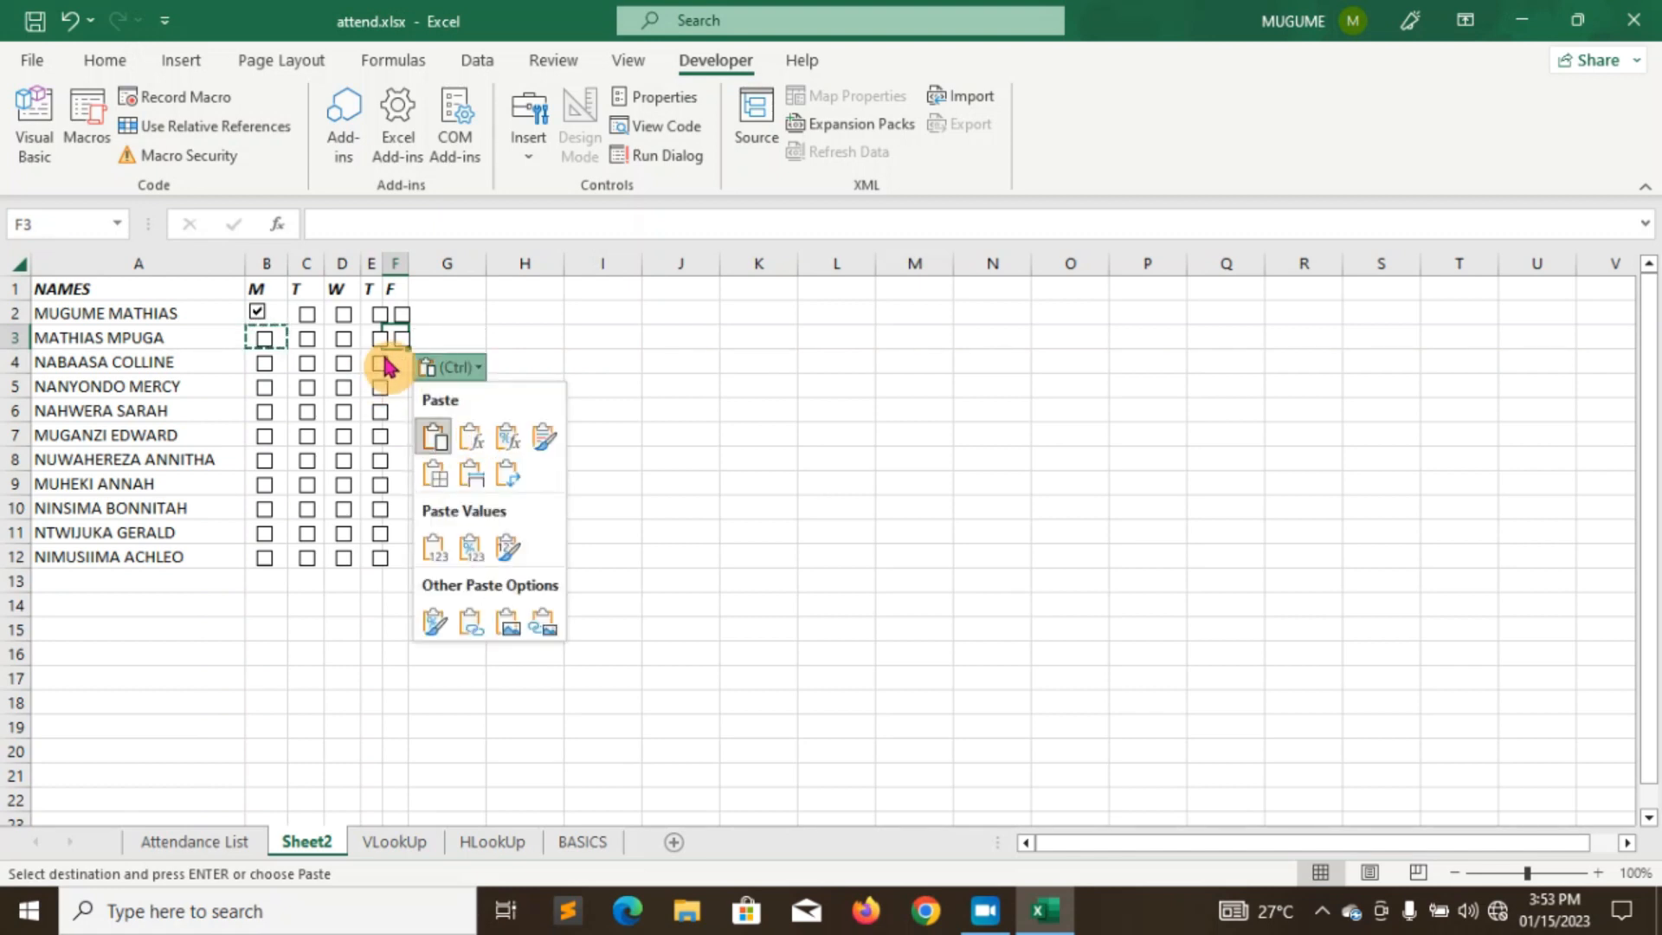
click(403, 362)
key(ctrl+v)
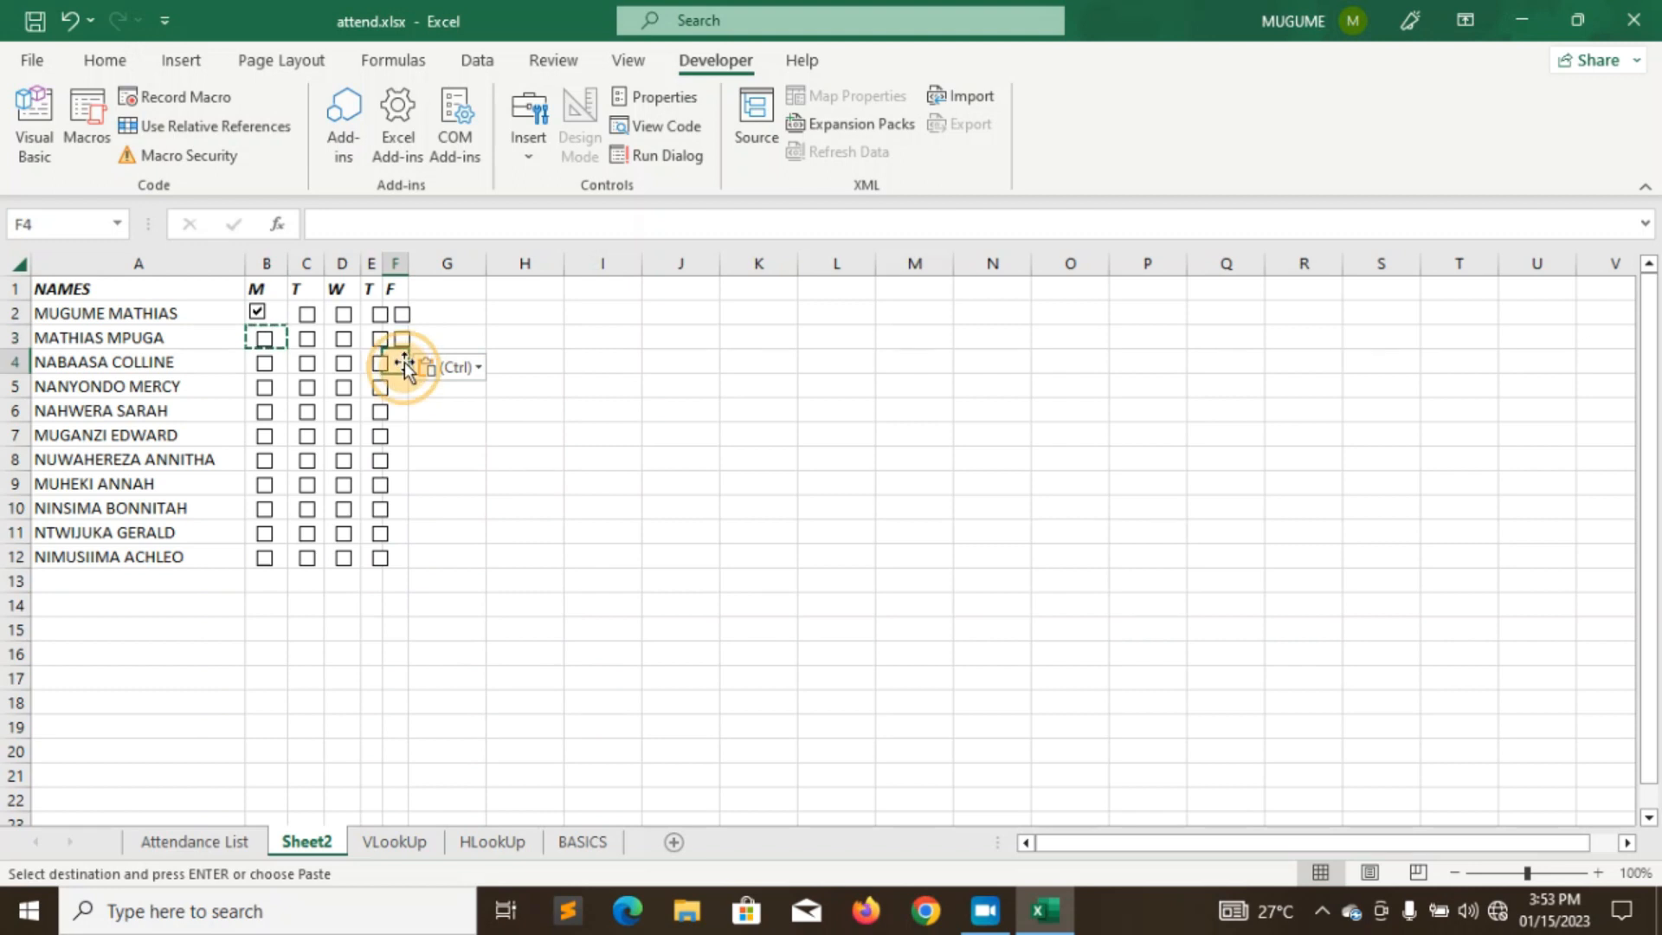
click(450, 393)
key(Down)
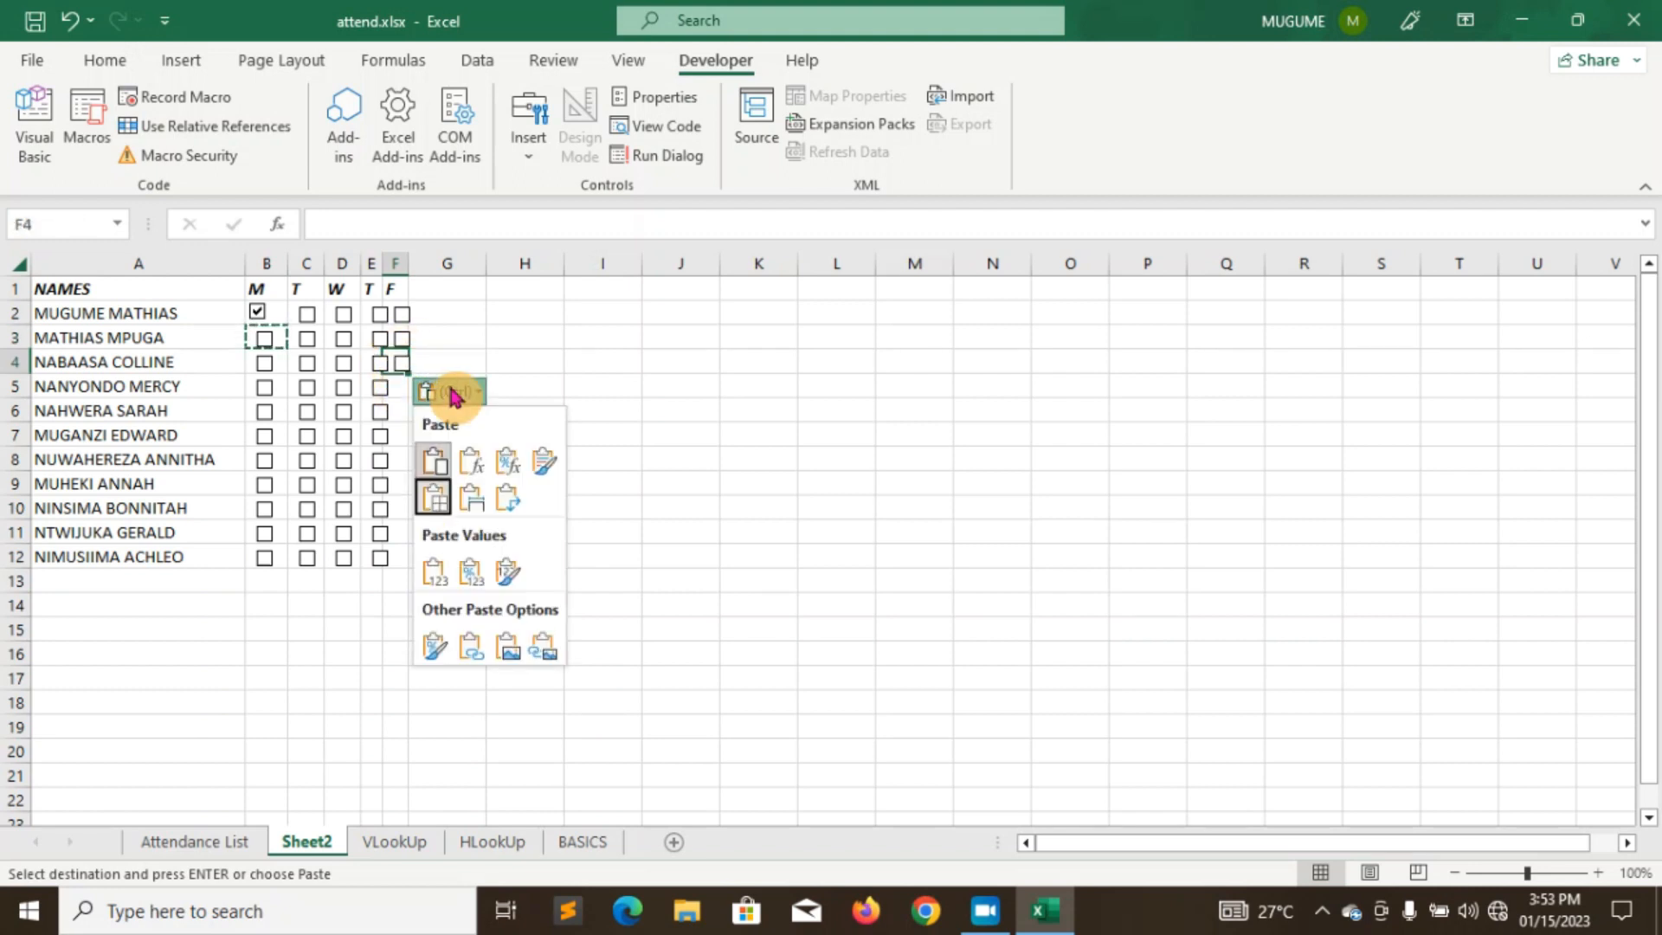
click(405, 389)
click(400, 387)
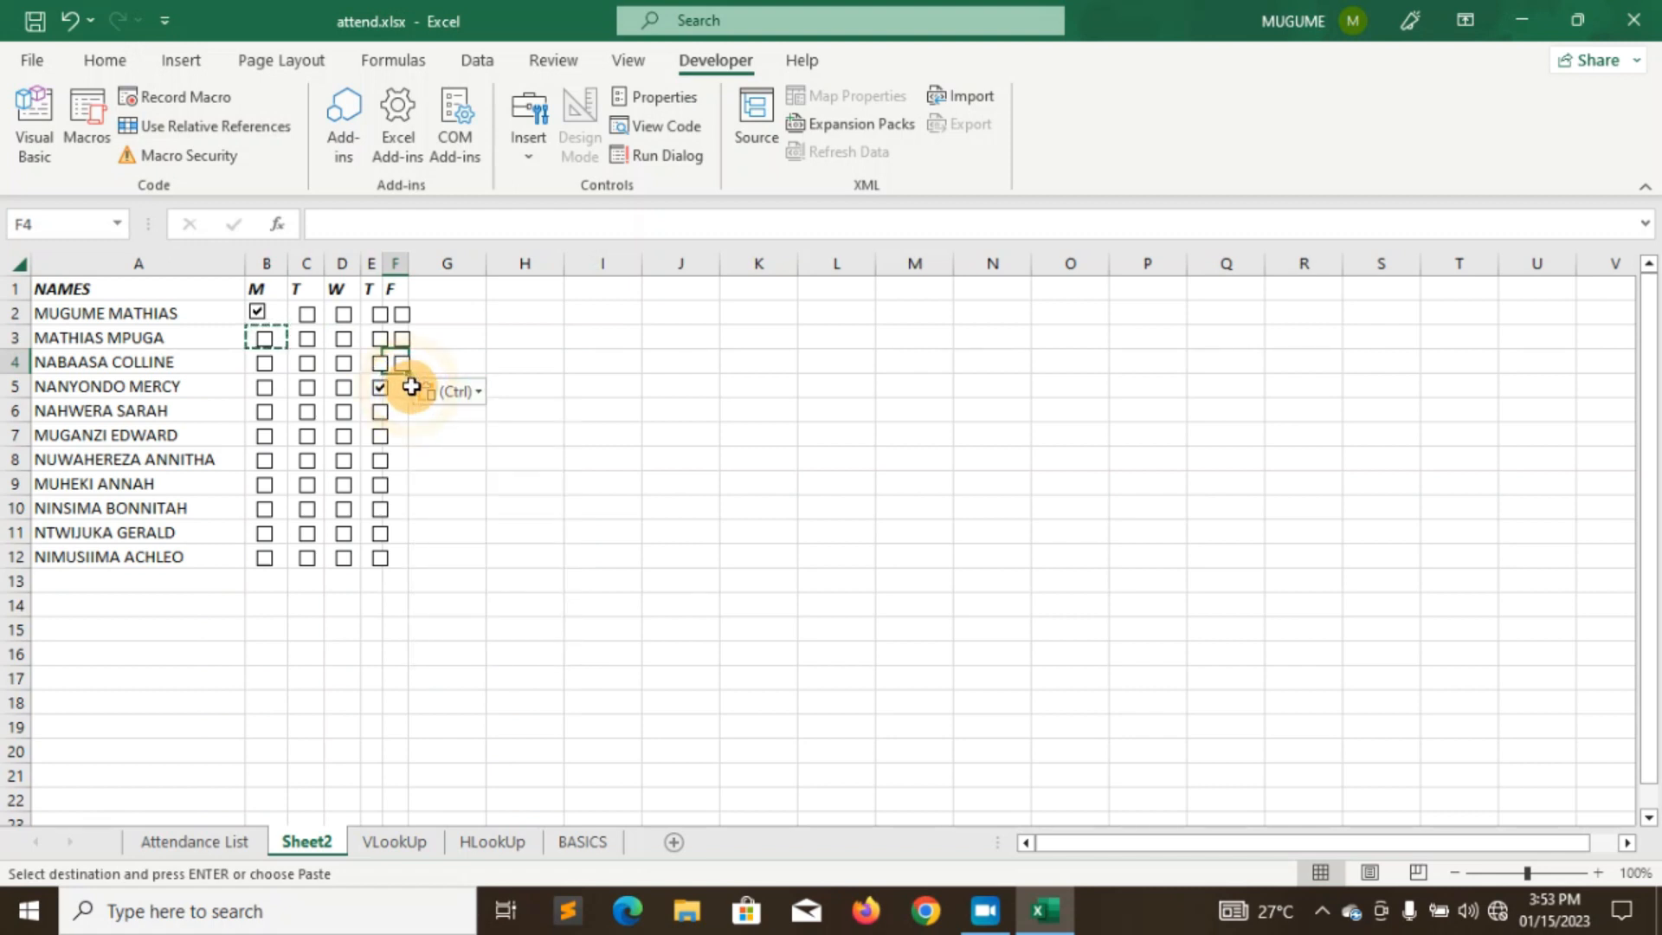
- Paste checkboxes down column F from F6 to F11
click(405, 388)
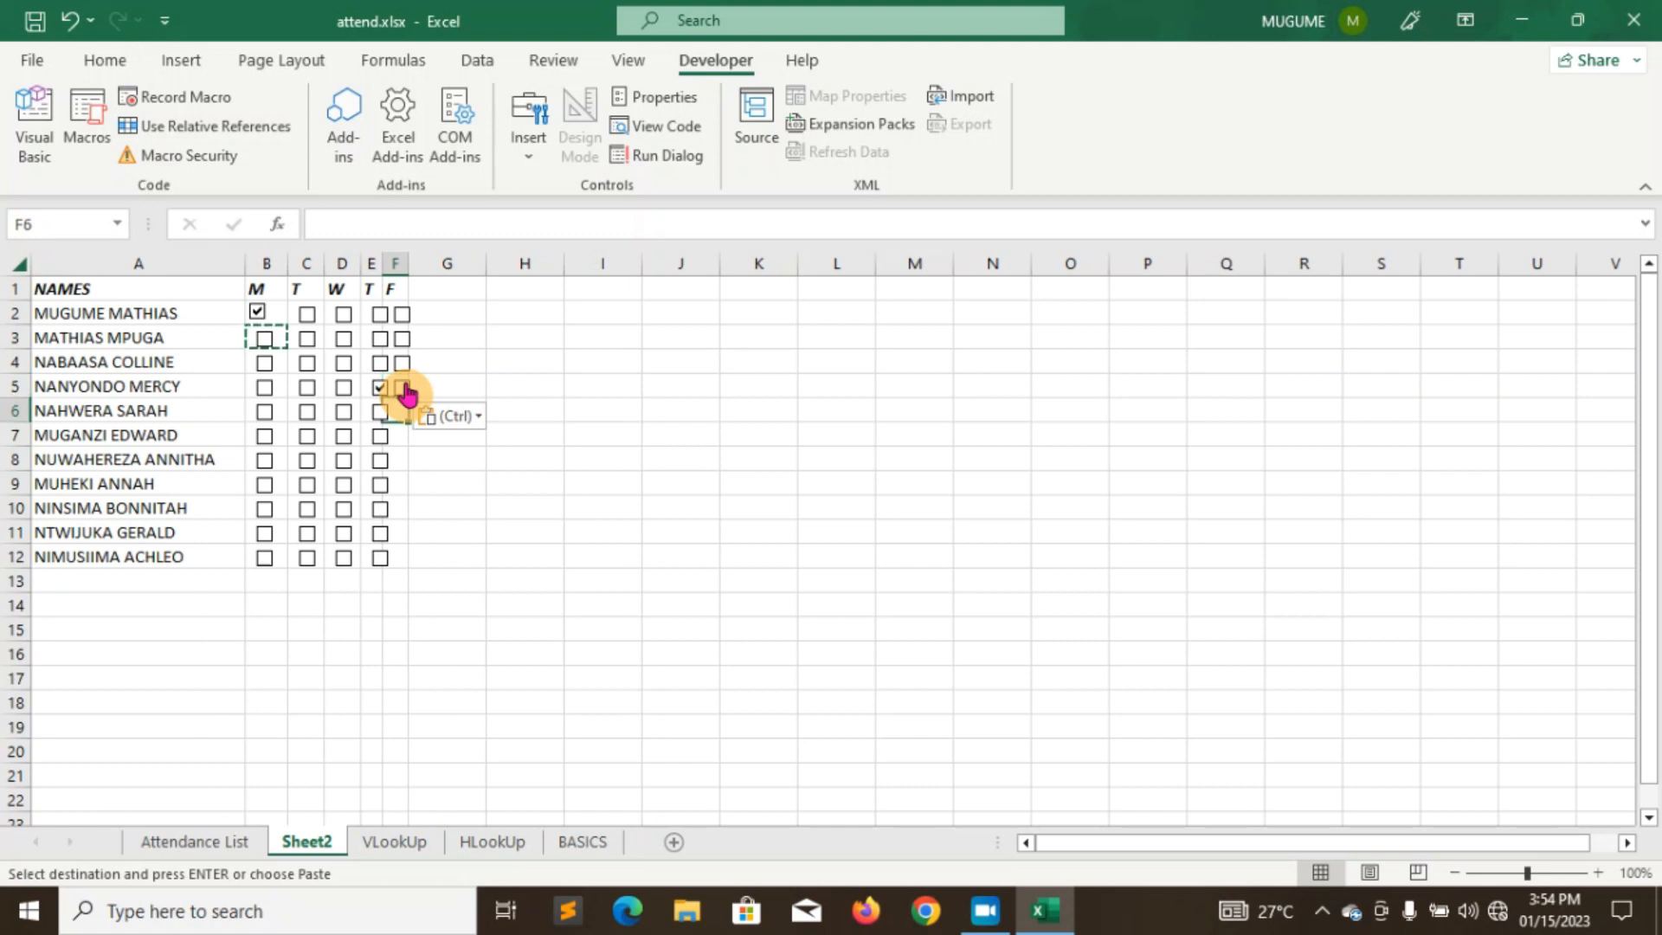
key(ctrl+v)
key(Down)
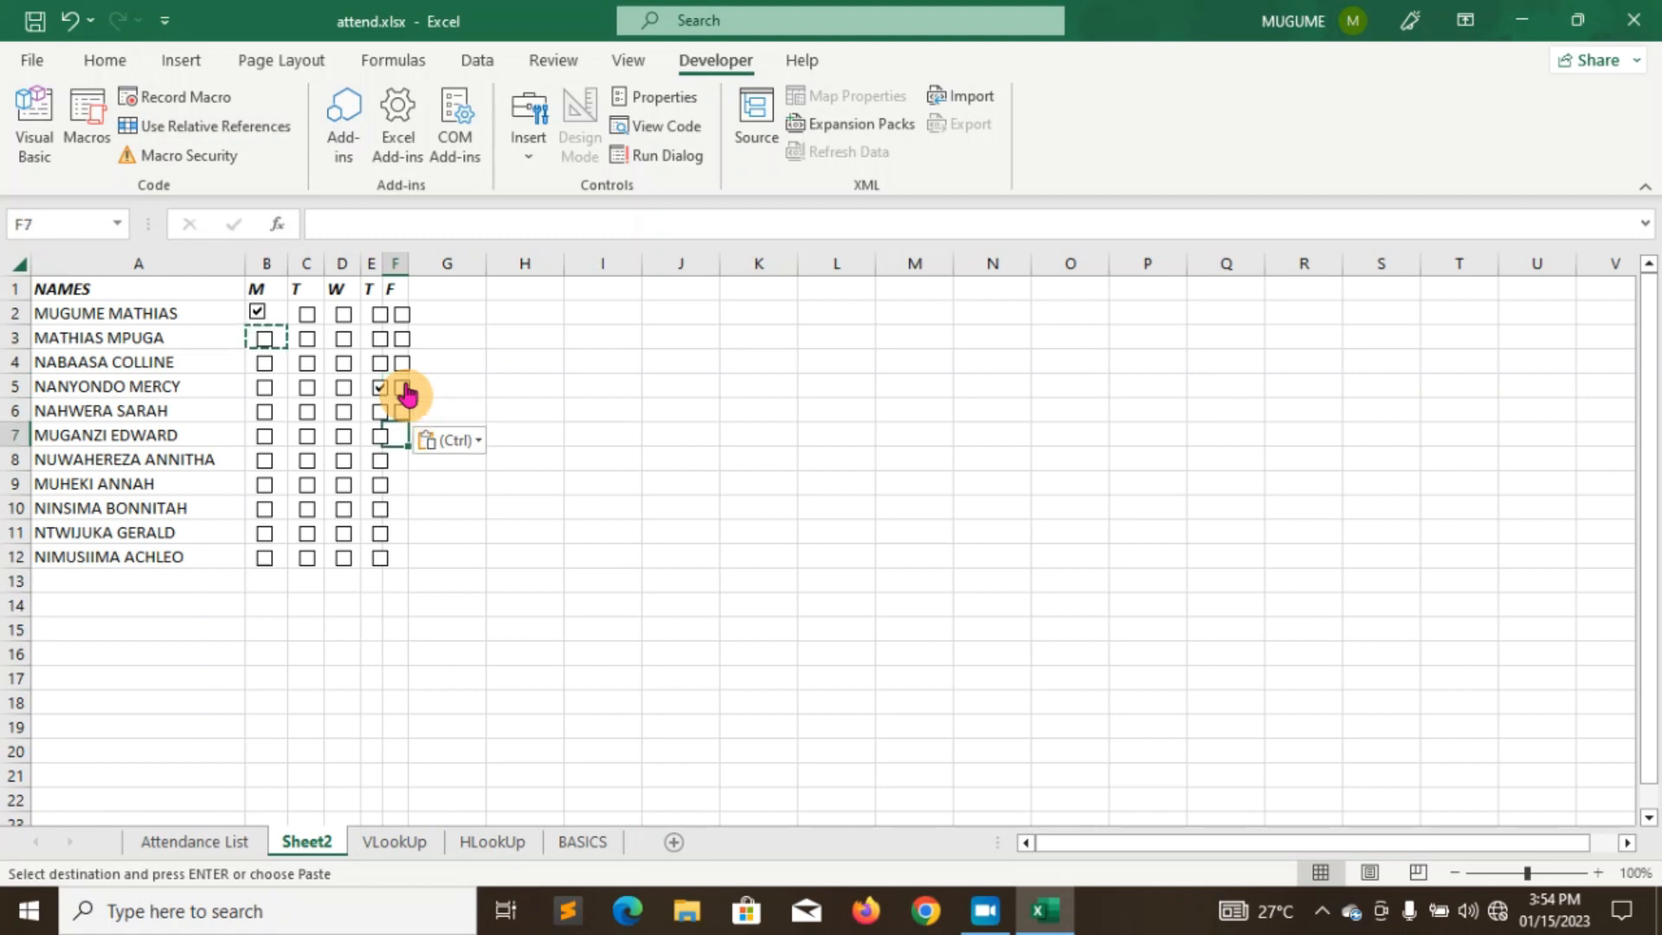
key(ctrl+v)
key(Down)
key(ctrl+v)
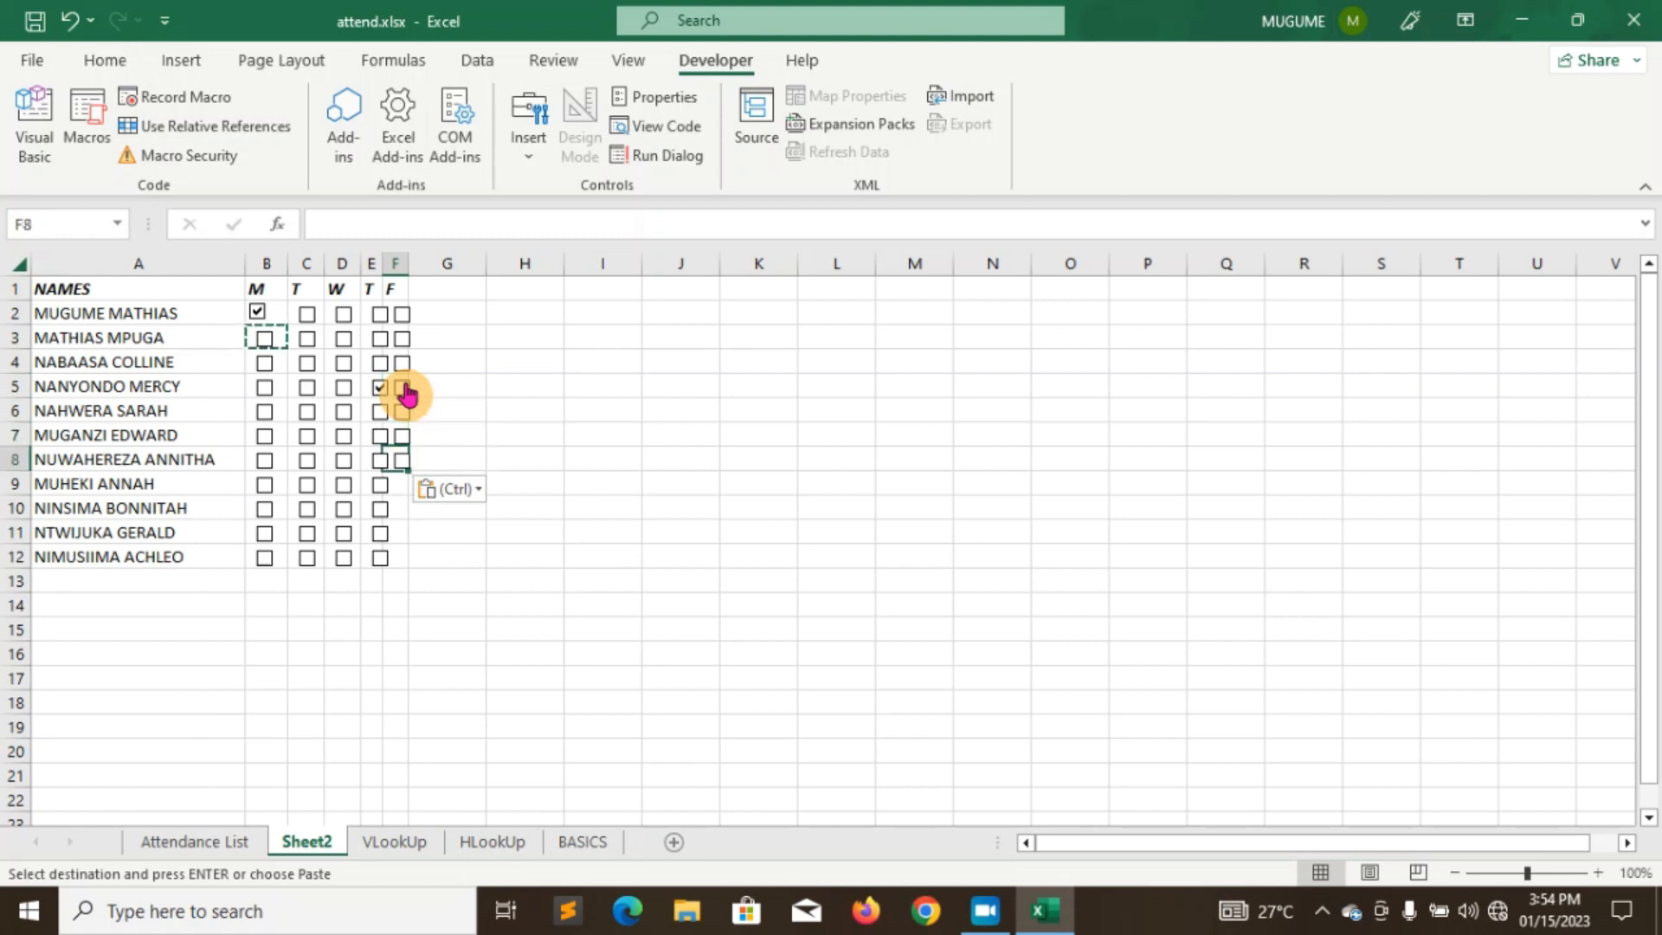
key(Down)
key(ctrl+v)
key(Down)
key(ctrl+v)
key(Down)
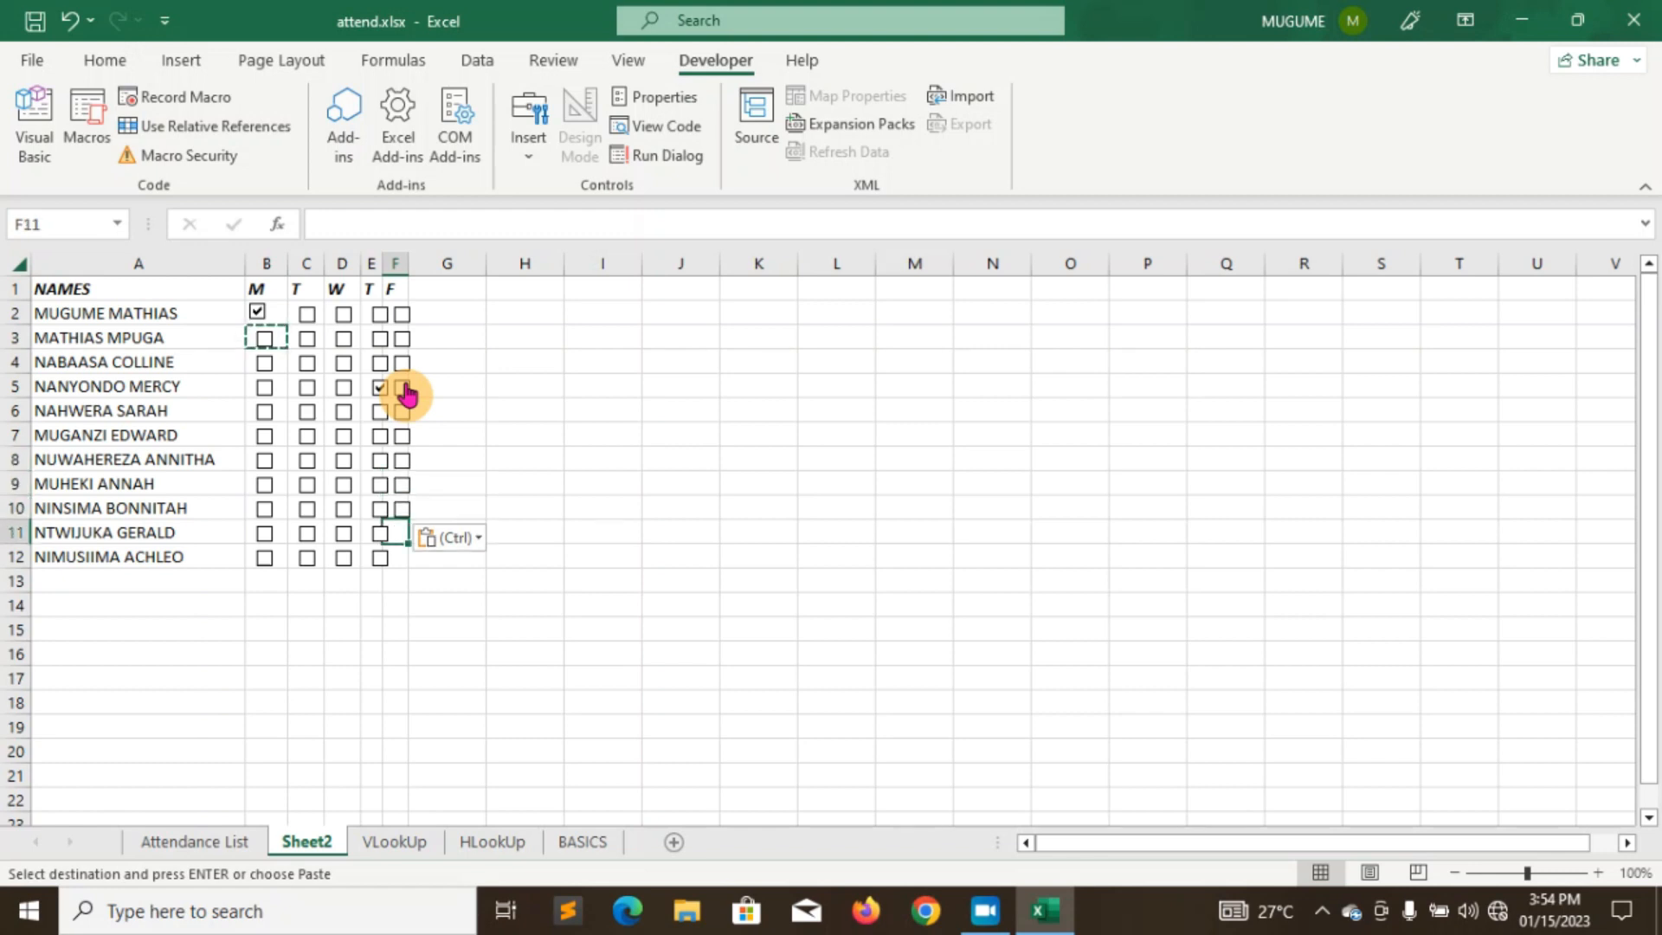
key(ctrl+v)
- Undo the accidental jump, paste checkboxes into F11 and F12, and widen column F slightly
key(ctrl+Down)
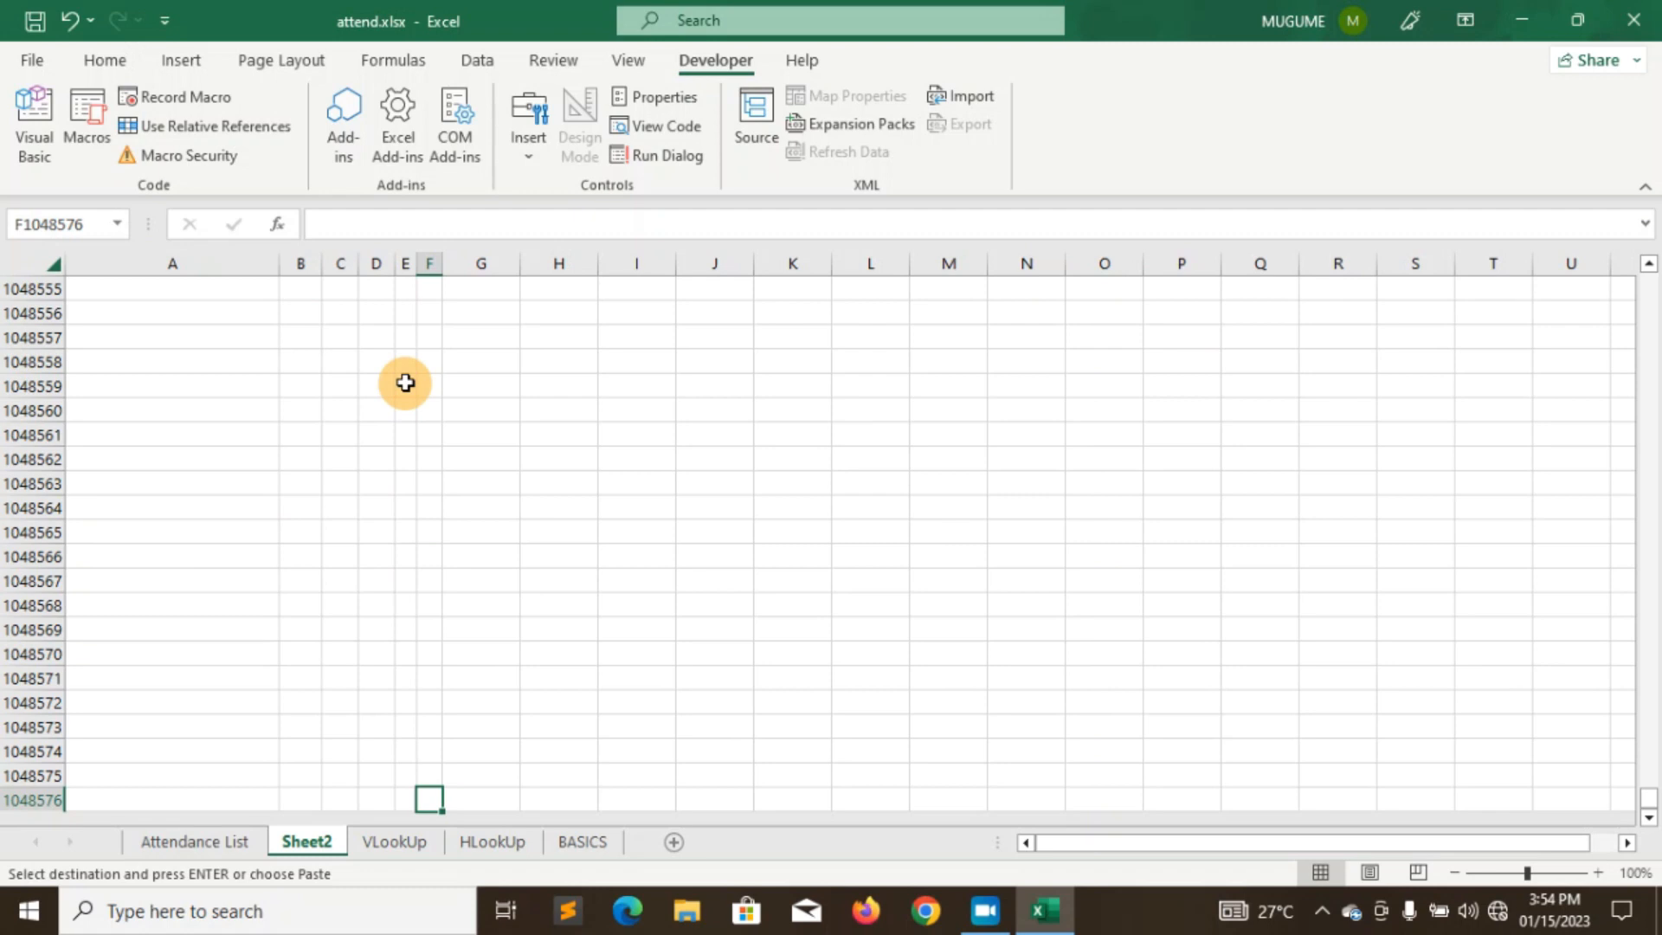
click(71, 20)
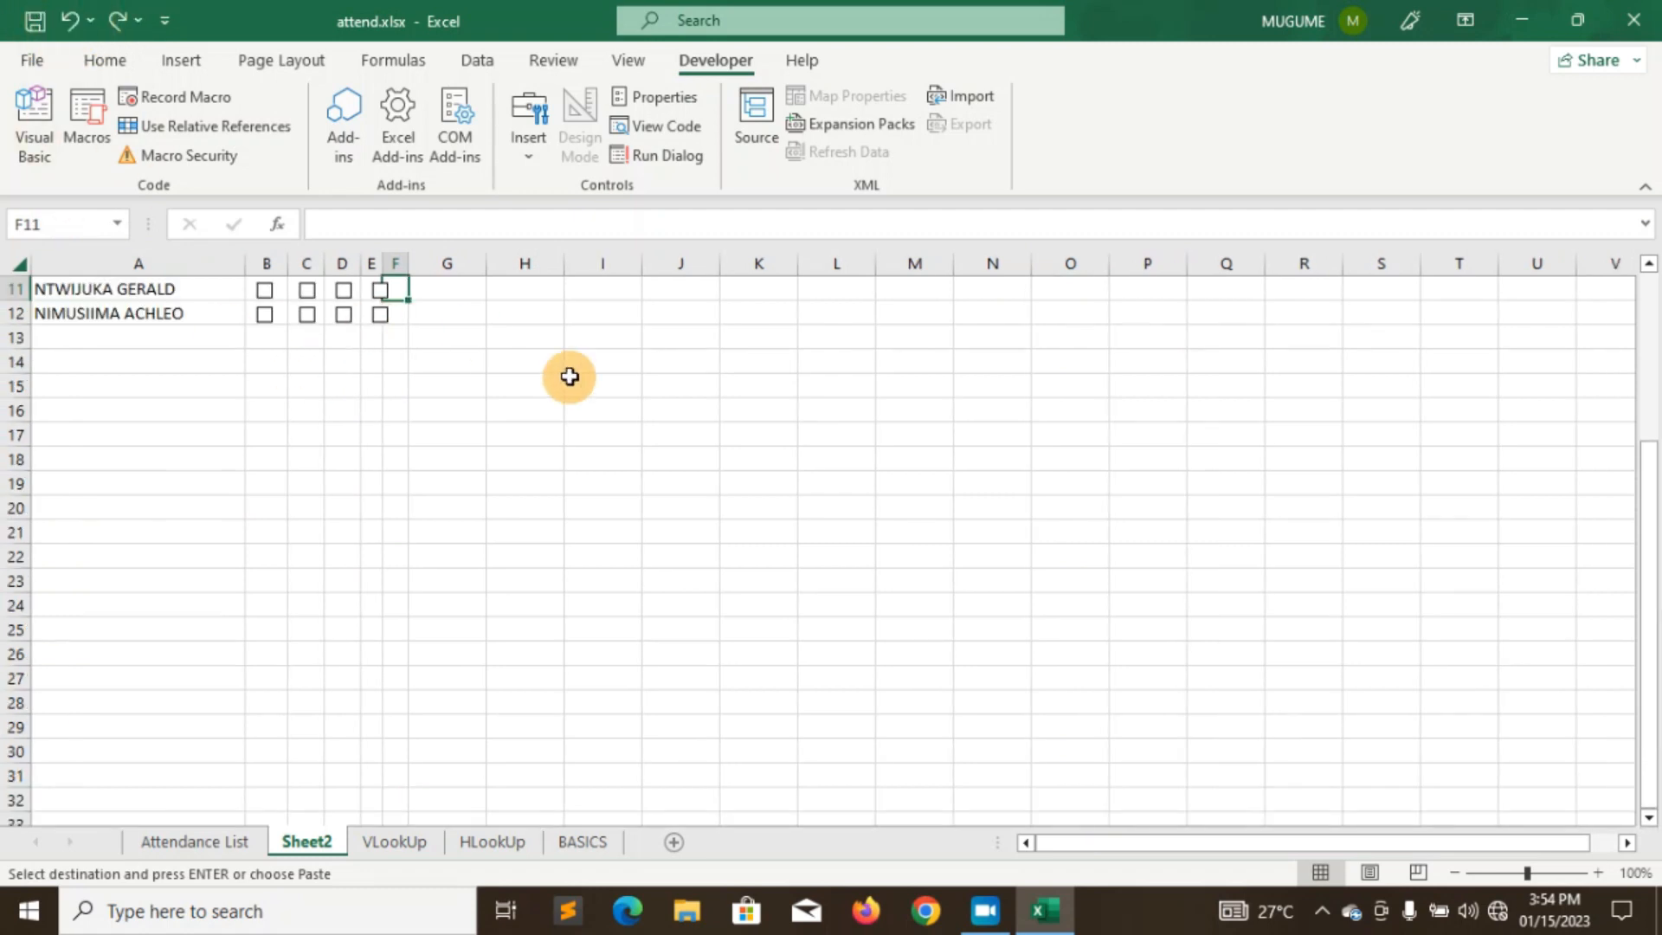
drag(1653, 679, 1653, 610)
key(ctrl+v)
key(Down)
key(ctrl+v)
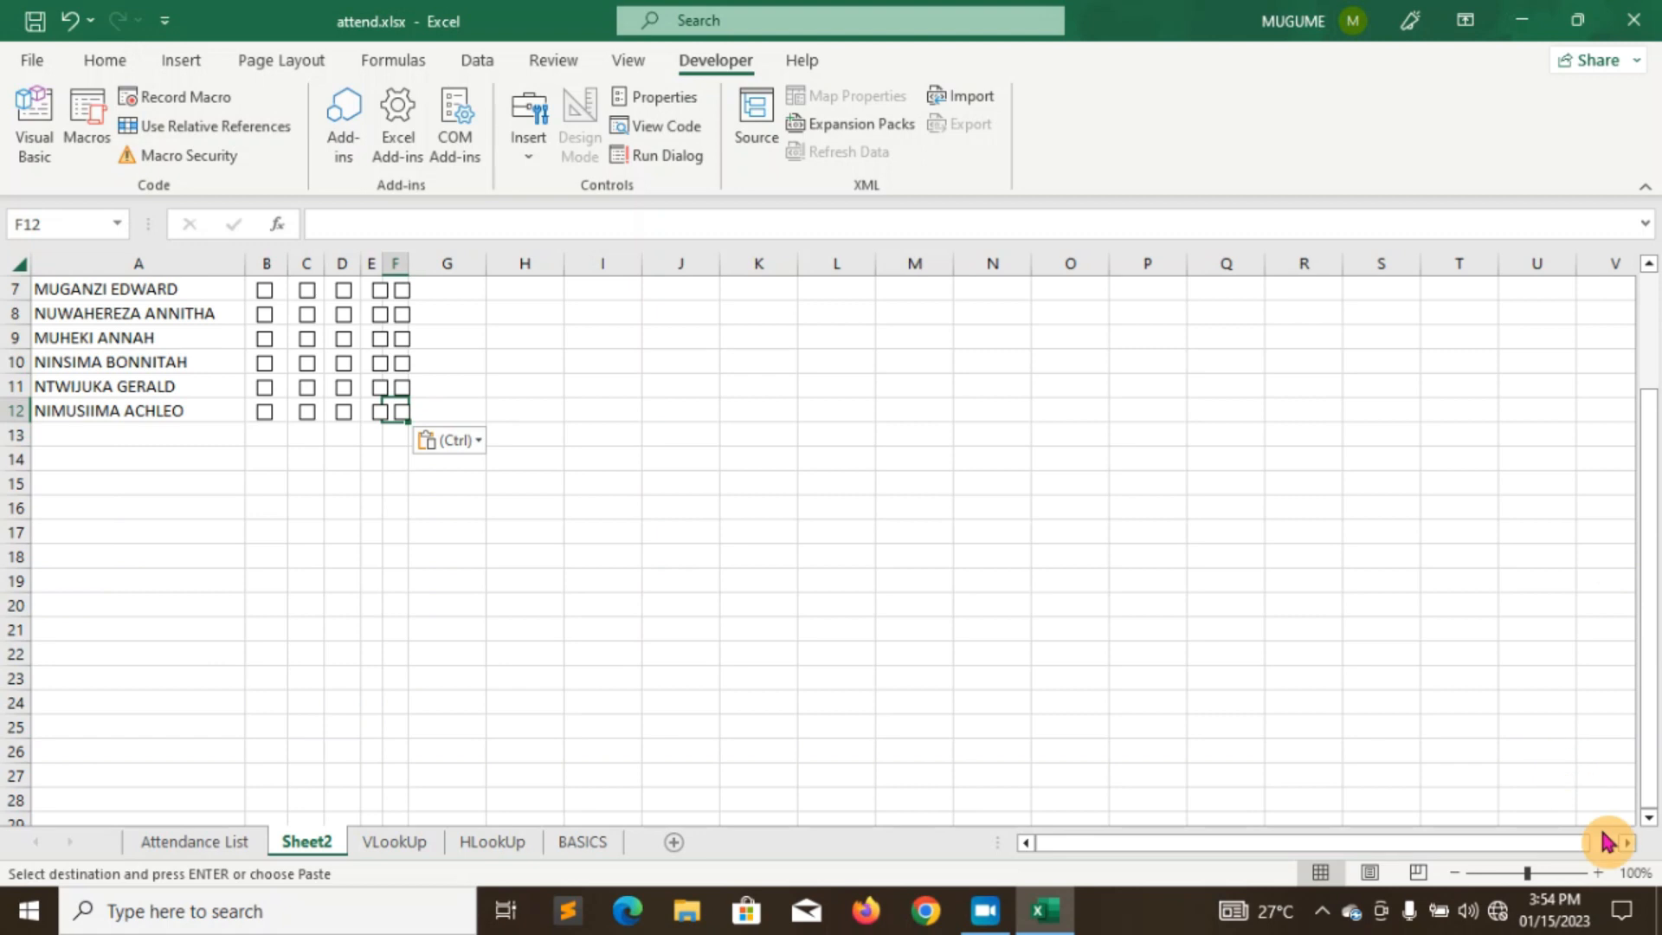
drag(1648, 762, 1655, 529)
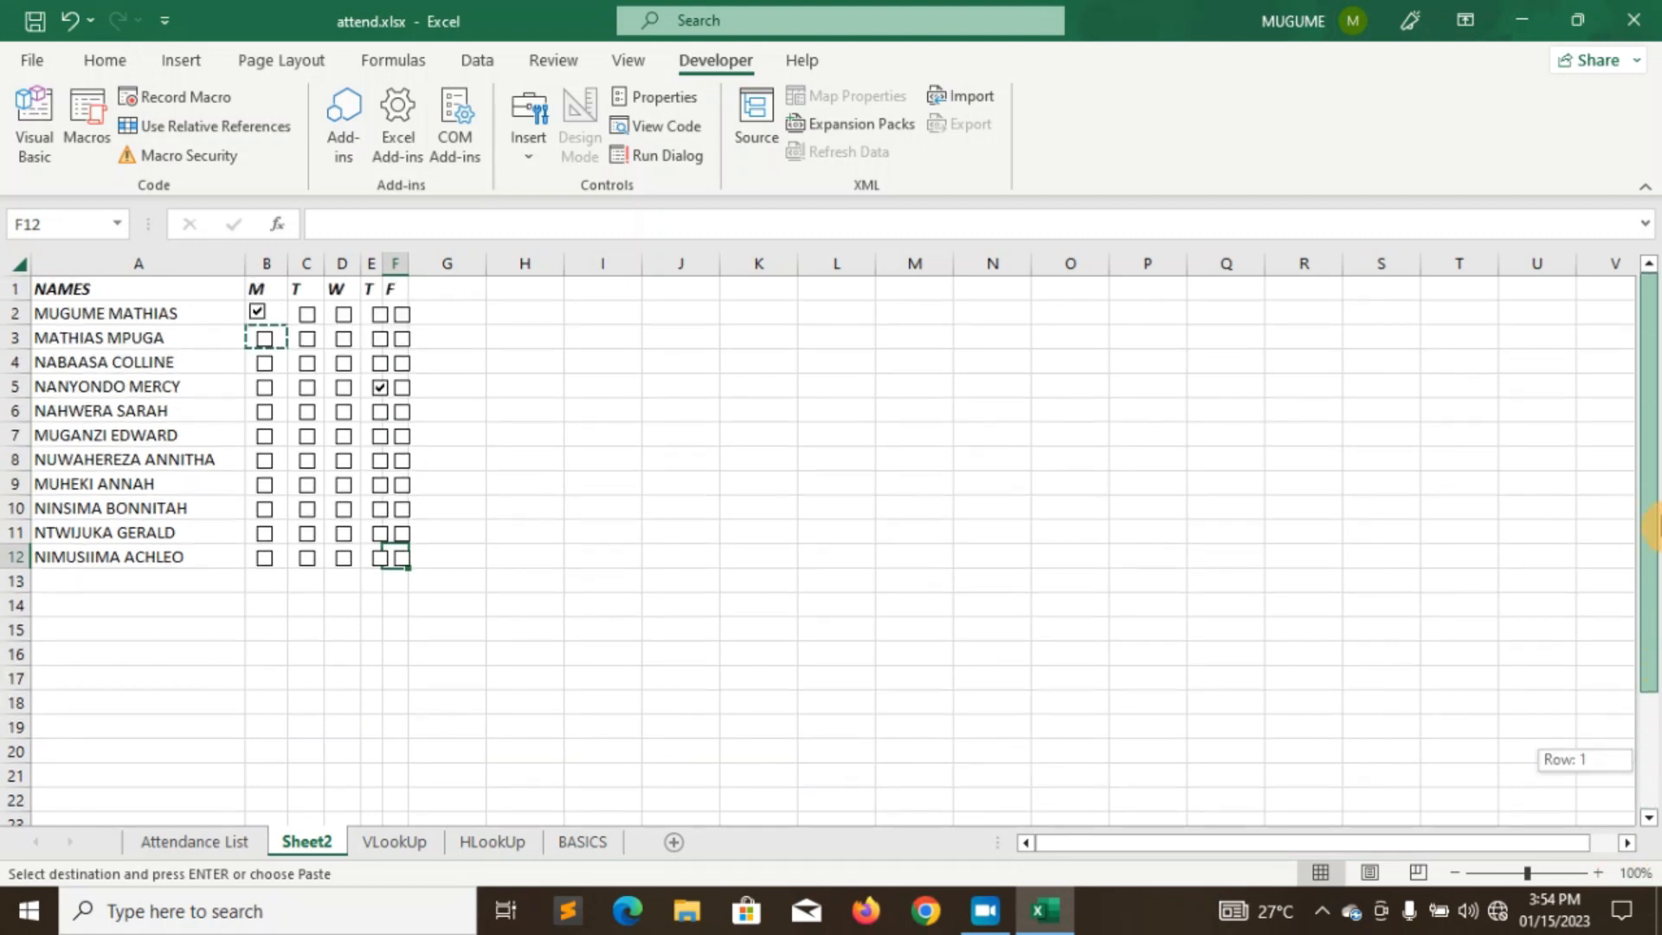
drag(407, 262, 382, 264)
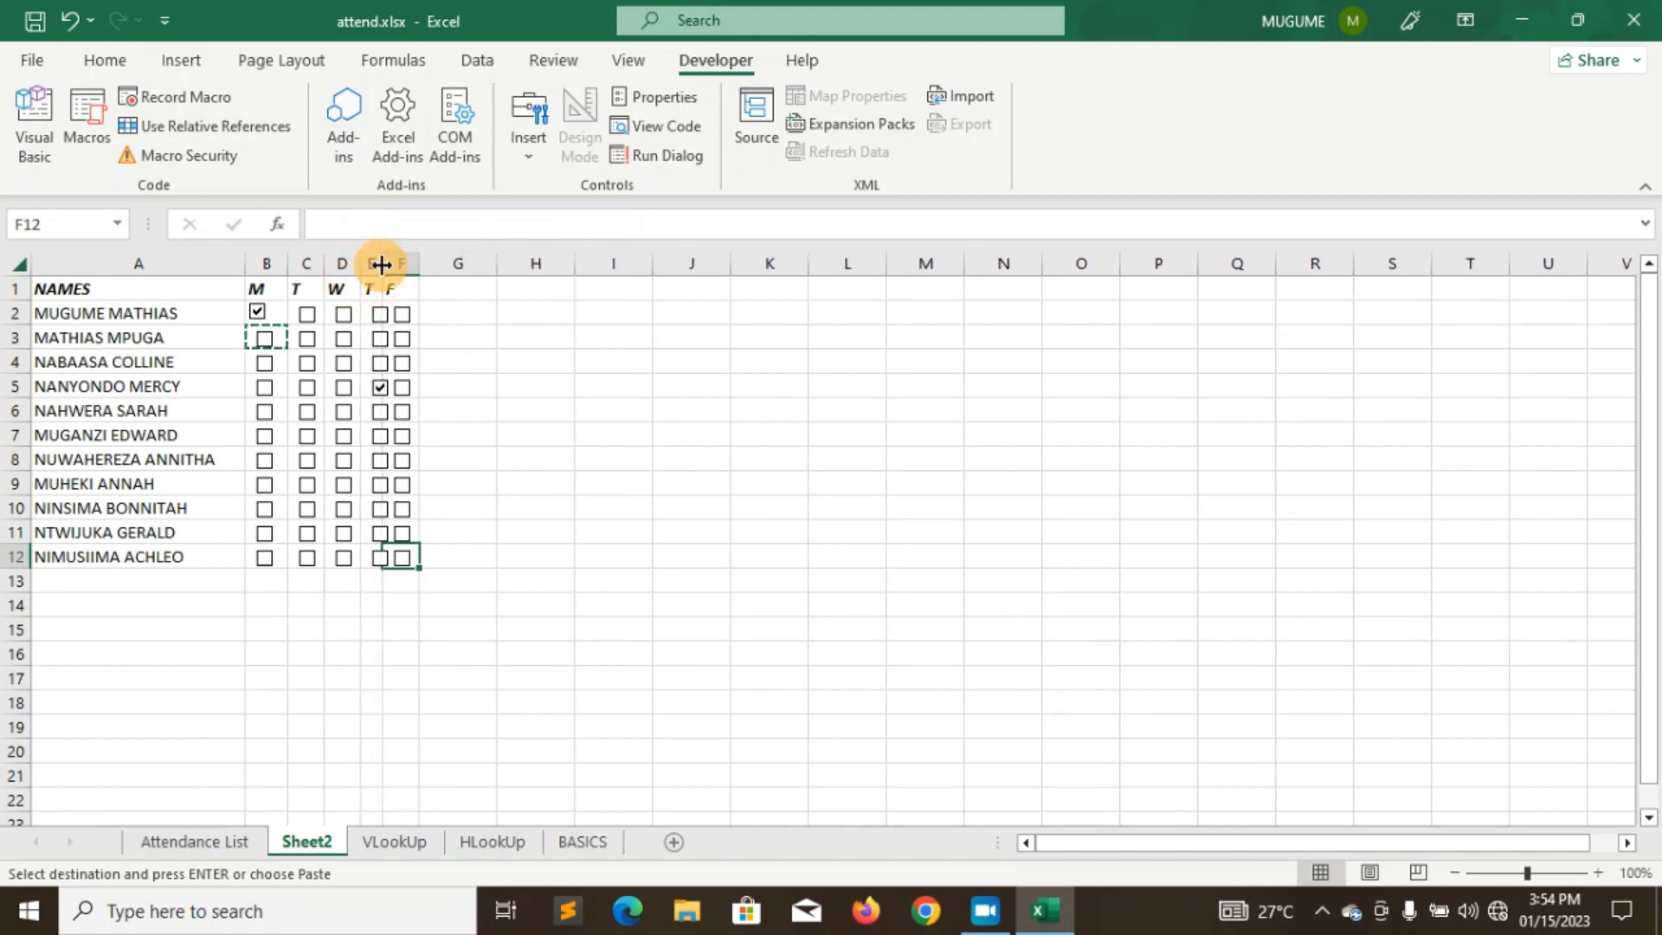
- Tick the Monday (column B) checkboxes for the students in rows 3 to 12
click(445, 289)
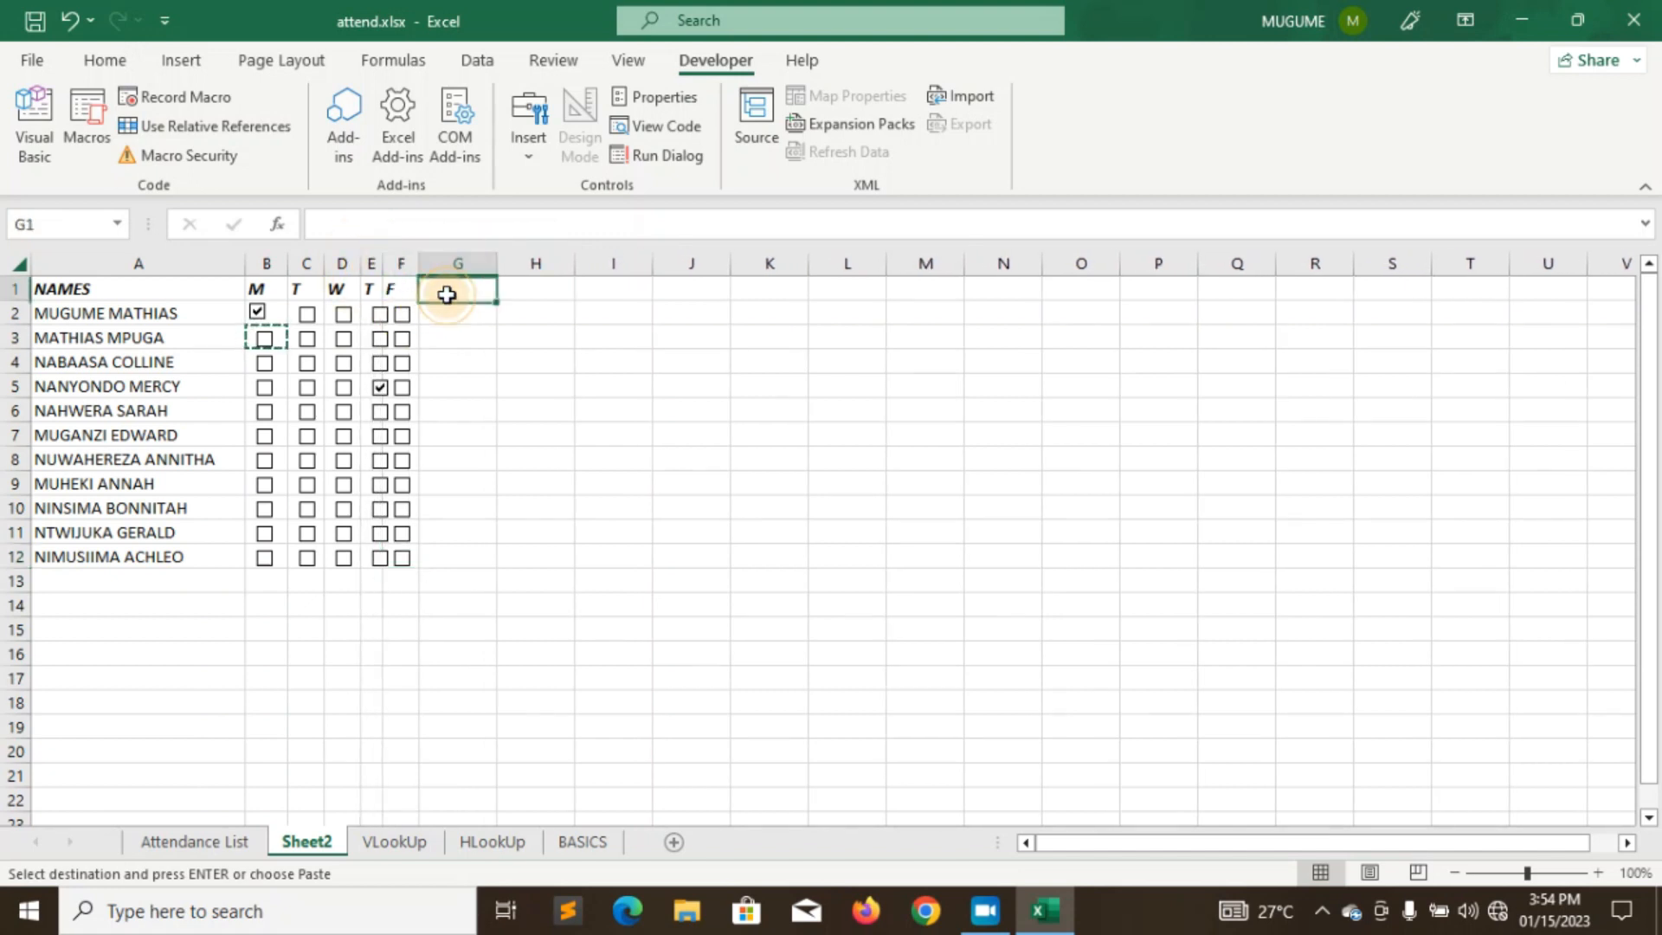
click(269, 339)
click(266, 363)
click(264, 388)
click(264, 412)
click(265, 435)
click(265, 460)
click(265, 485)
click(265, 509)
click(264, 533)
click(264, 564)
- Tick Tuesday (column C) for rows 2, 4–7, 9 and 11, and untick B2
click(307, 533)
click(307, 484)
click(308, 435)
click(307, 412)
click(307, 388)
click(308, 364)
click(312, 314)
click(380, 314)
- Tick Wednesday for rows 2–8, Thursday for rows 3–4, Friday for rows 2–3, plus C8
click(343, 339)
click(343, 314)
click(402, 314)
click(402, 338)
click(381, 339)
click(381, 363)
click(344, 364)
click(344, 388)
click(344, 412)
click(307, 460)
click(343, 459)
click(344, 436)
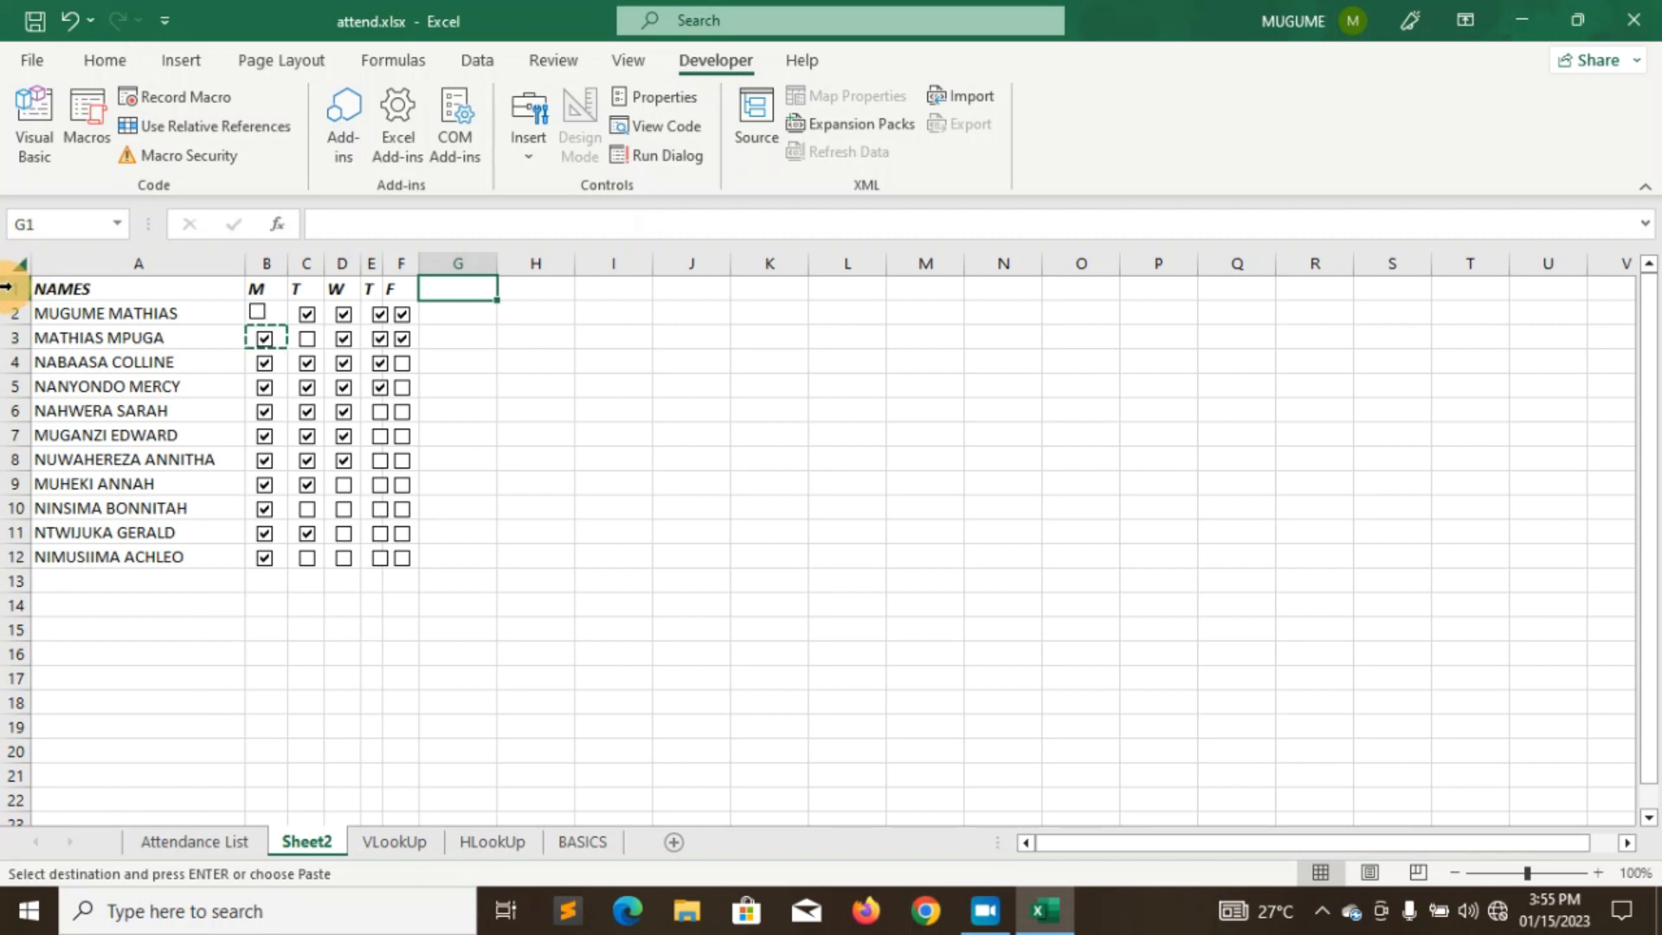
- Insert a blank row above the table and start typing the title BSU DEMO P7 CLASS ATTENDANCE LIST in A1
right_click(15, 294)
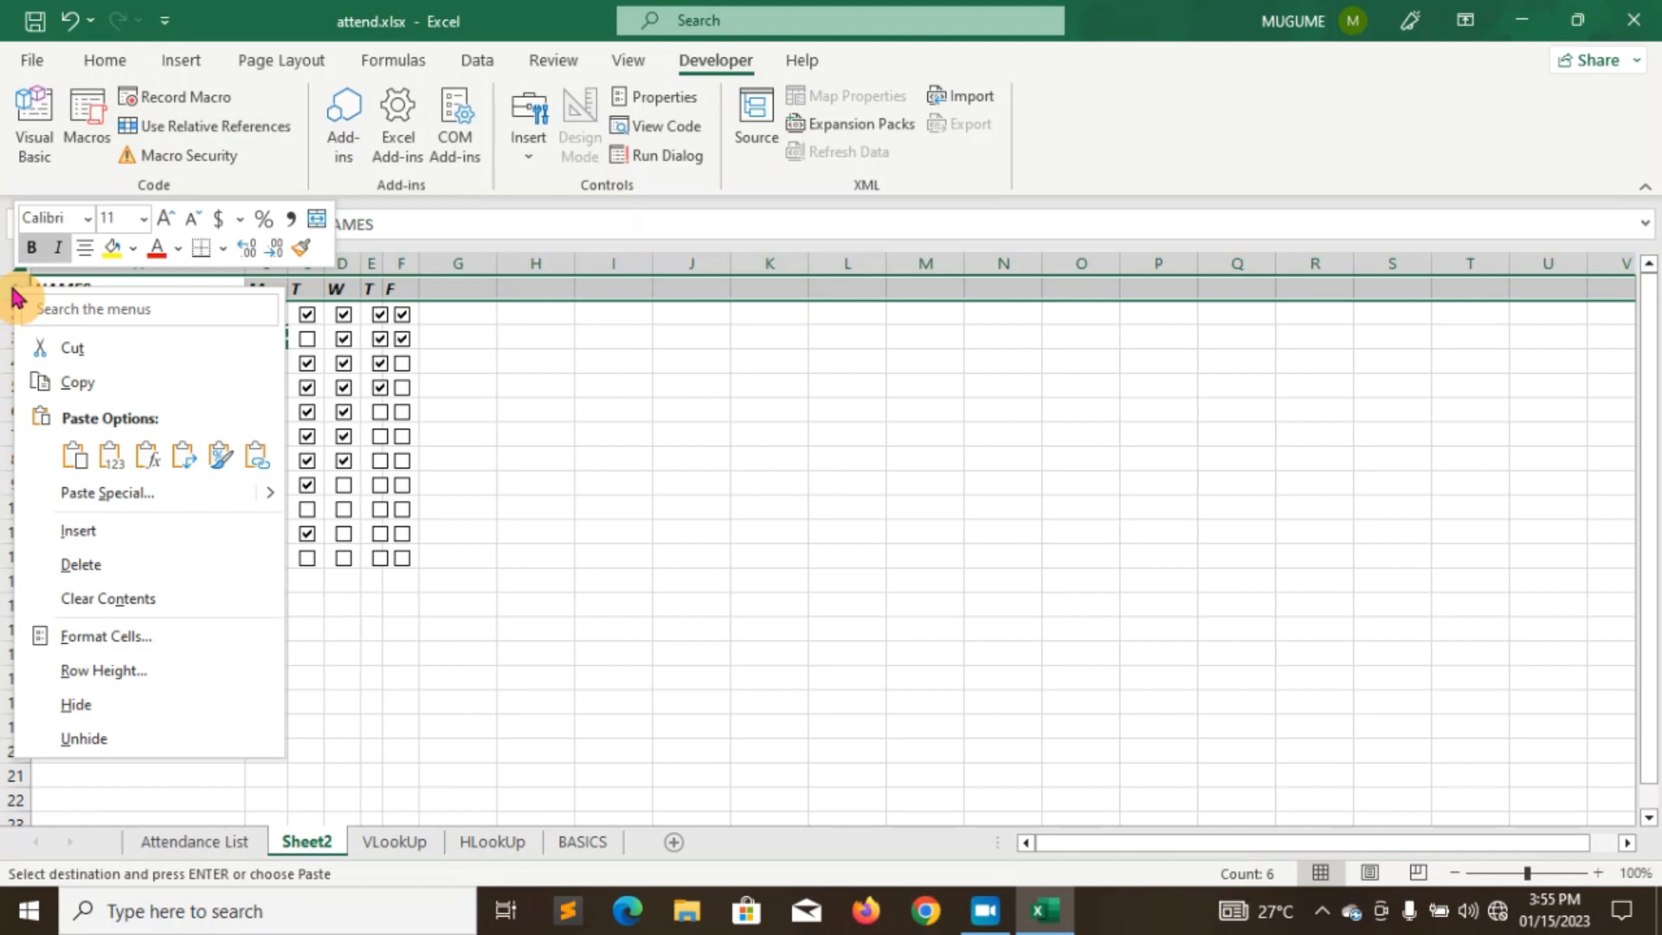
click(80, 532)
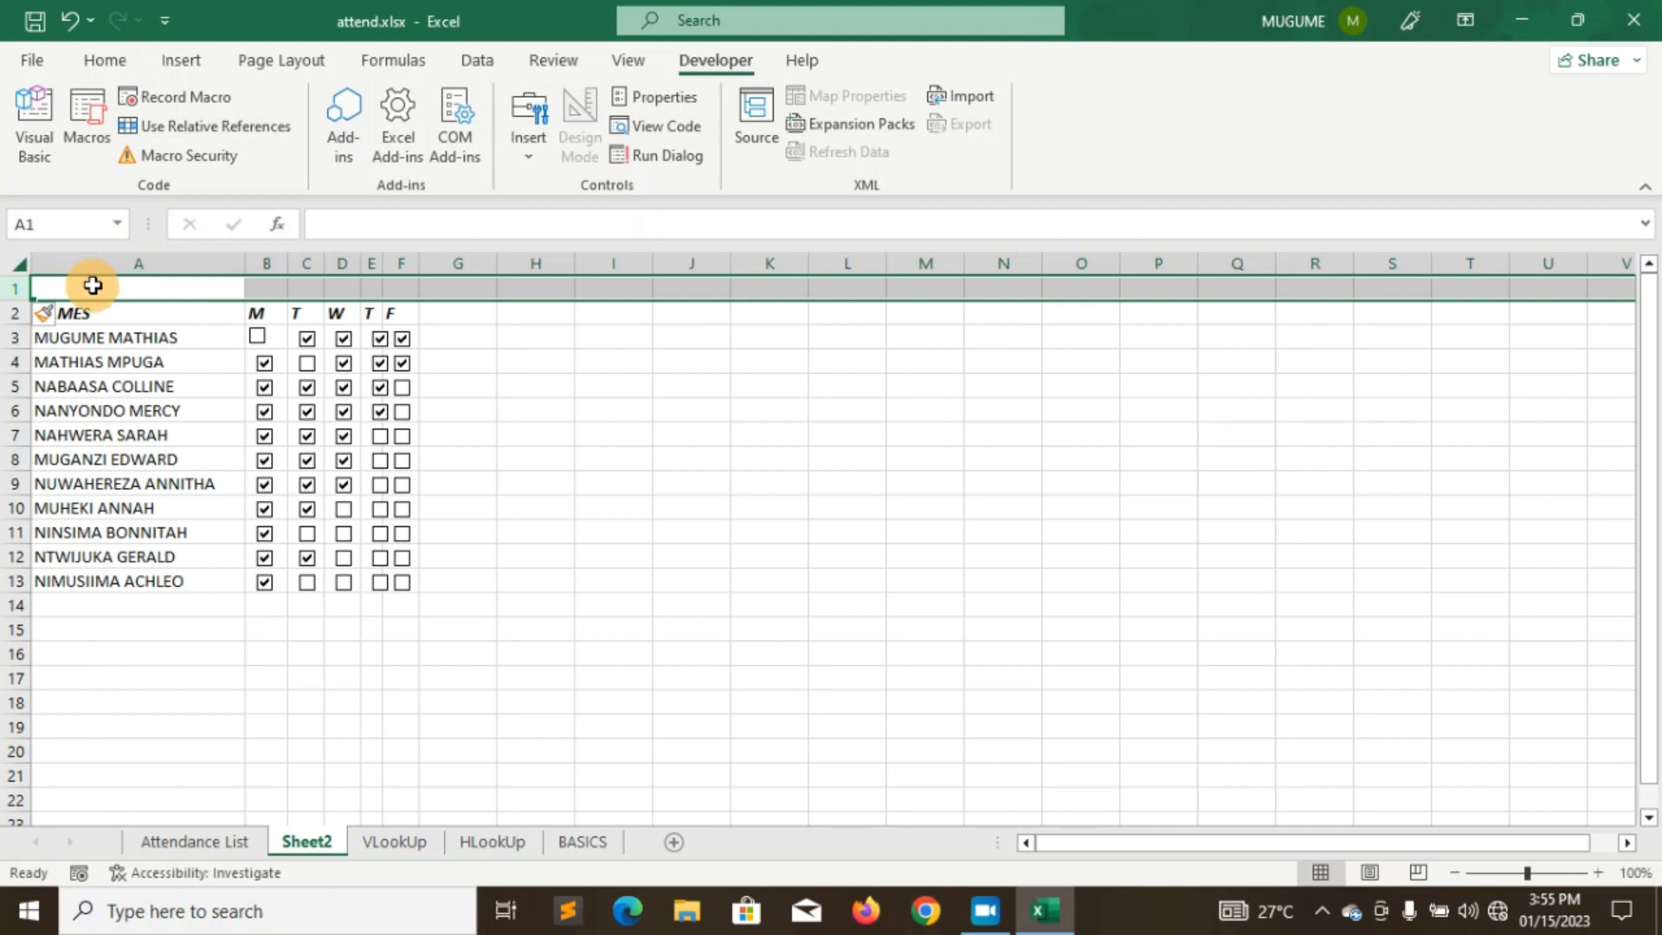
click(93, 285)
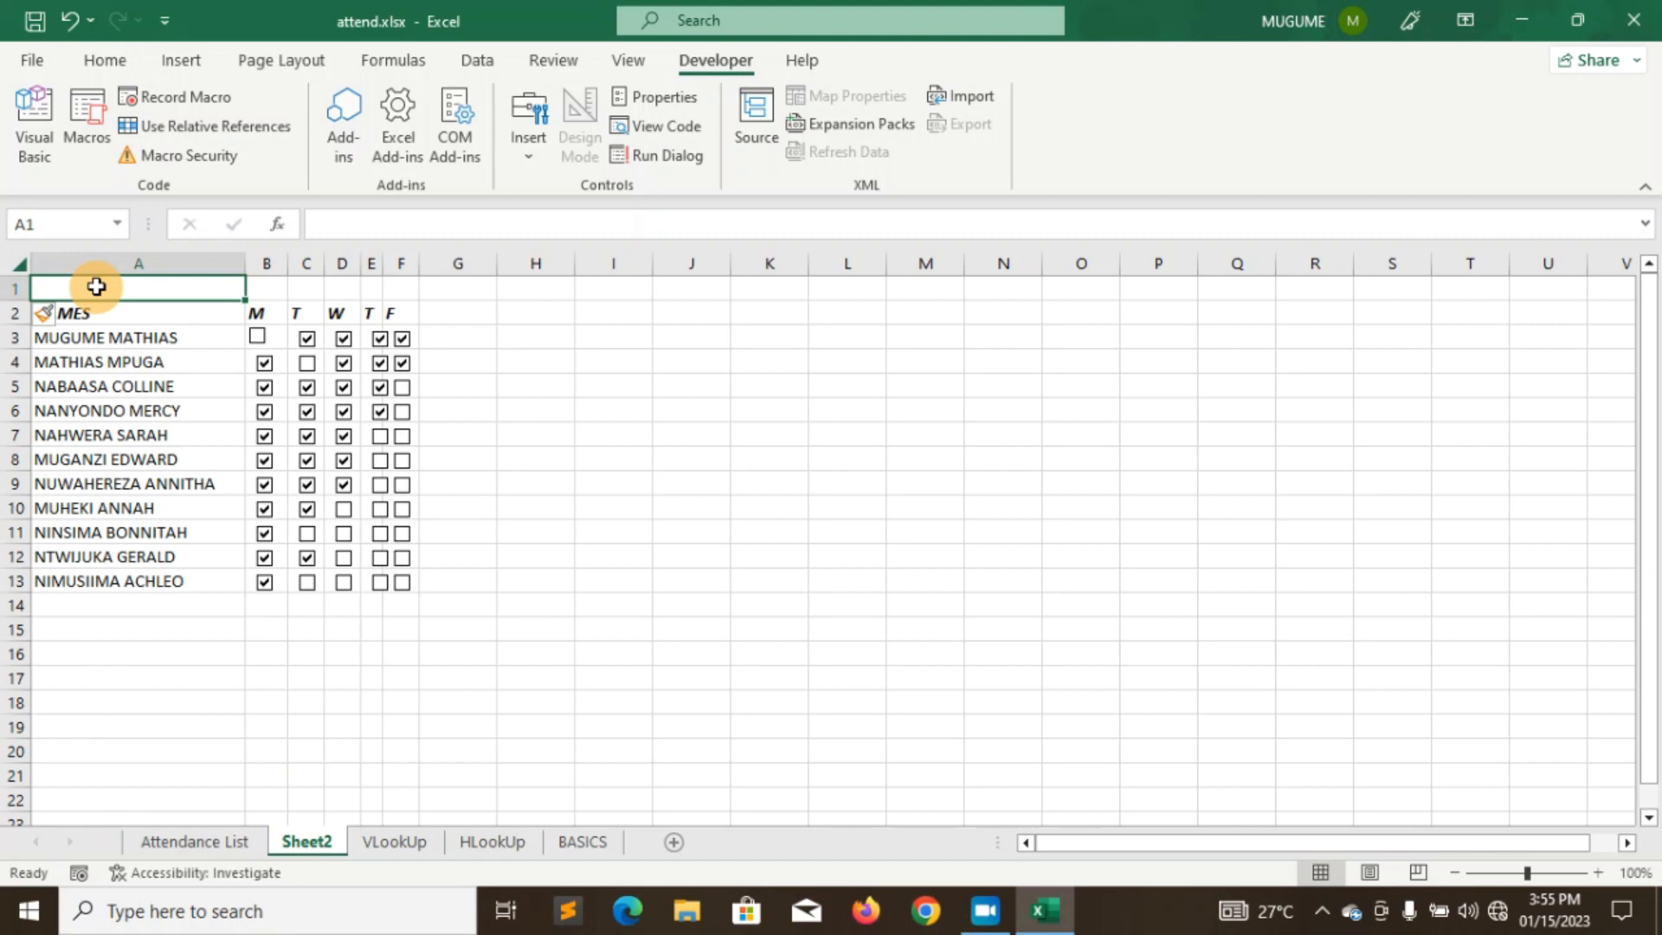
text(B)
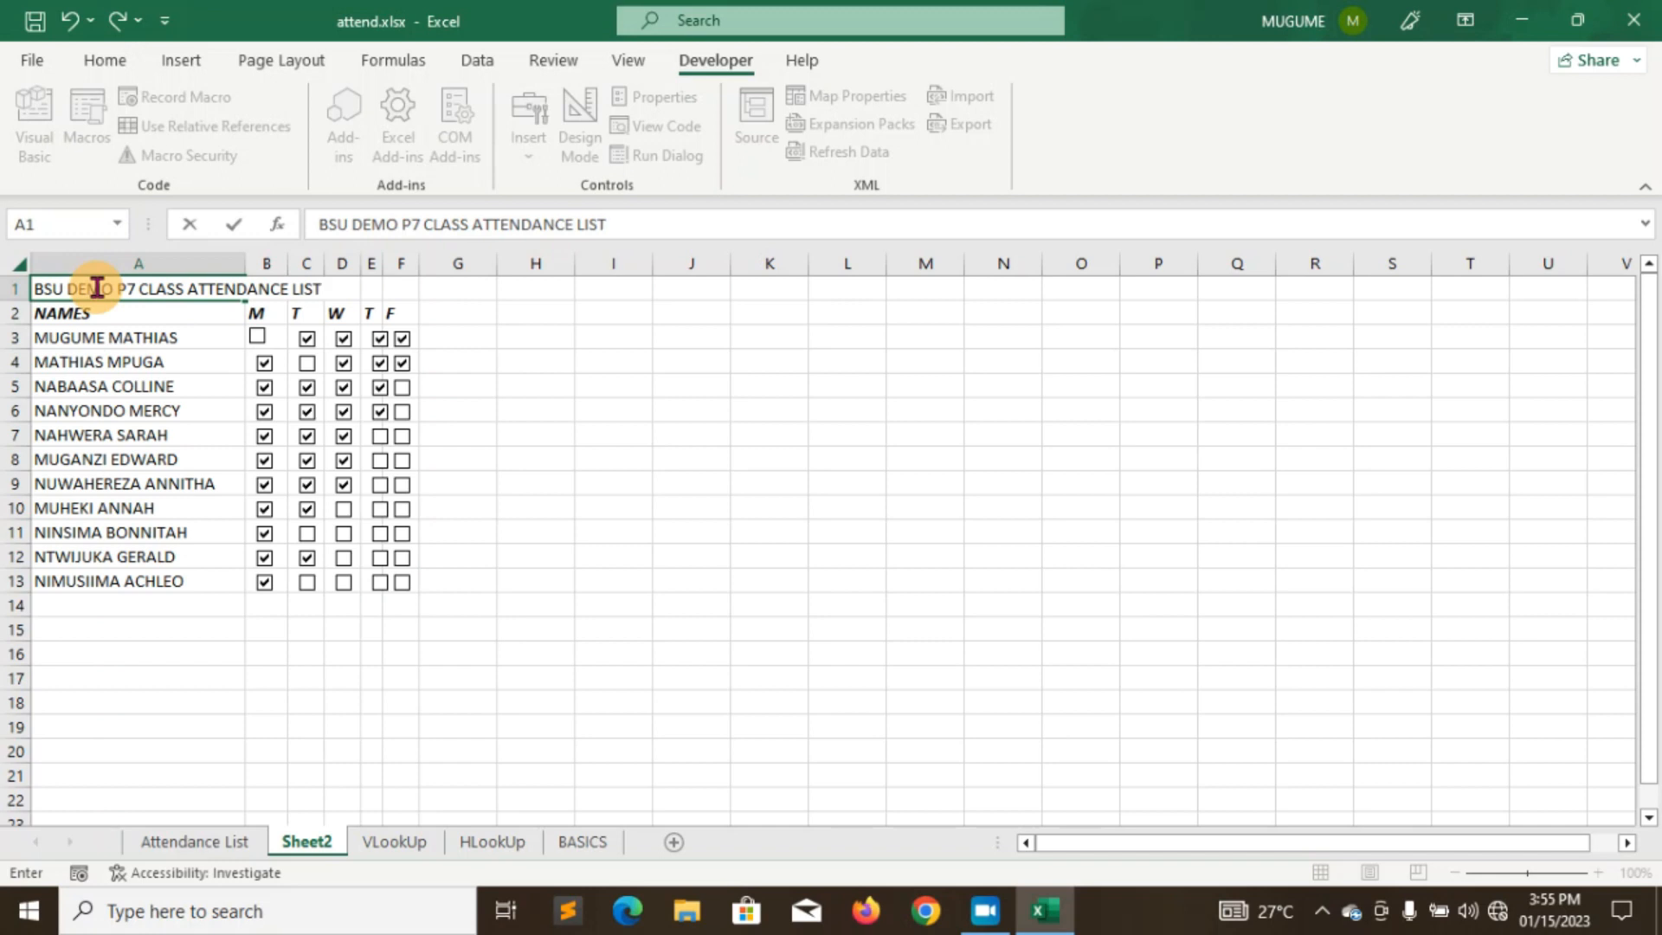
- Merge and centre the title across cells A1:G1
drag(309, 224, 612, 245)
click(105, 60)
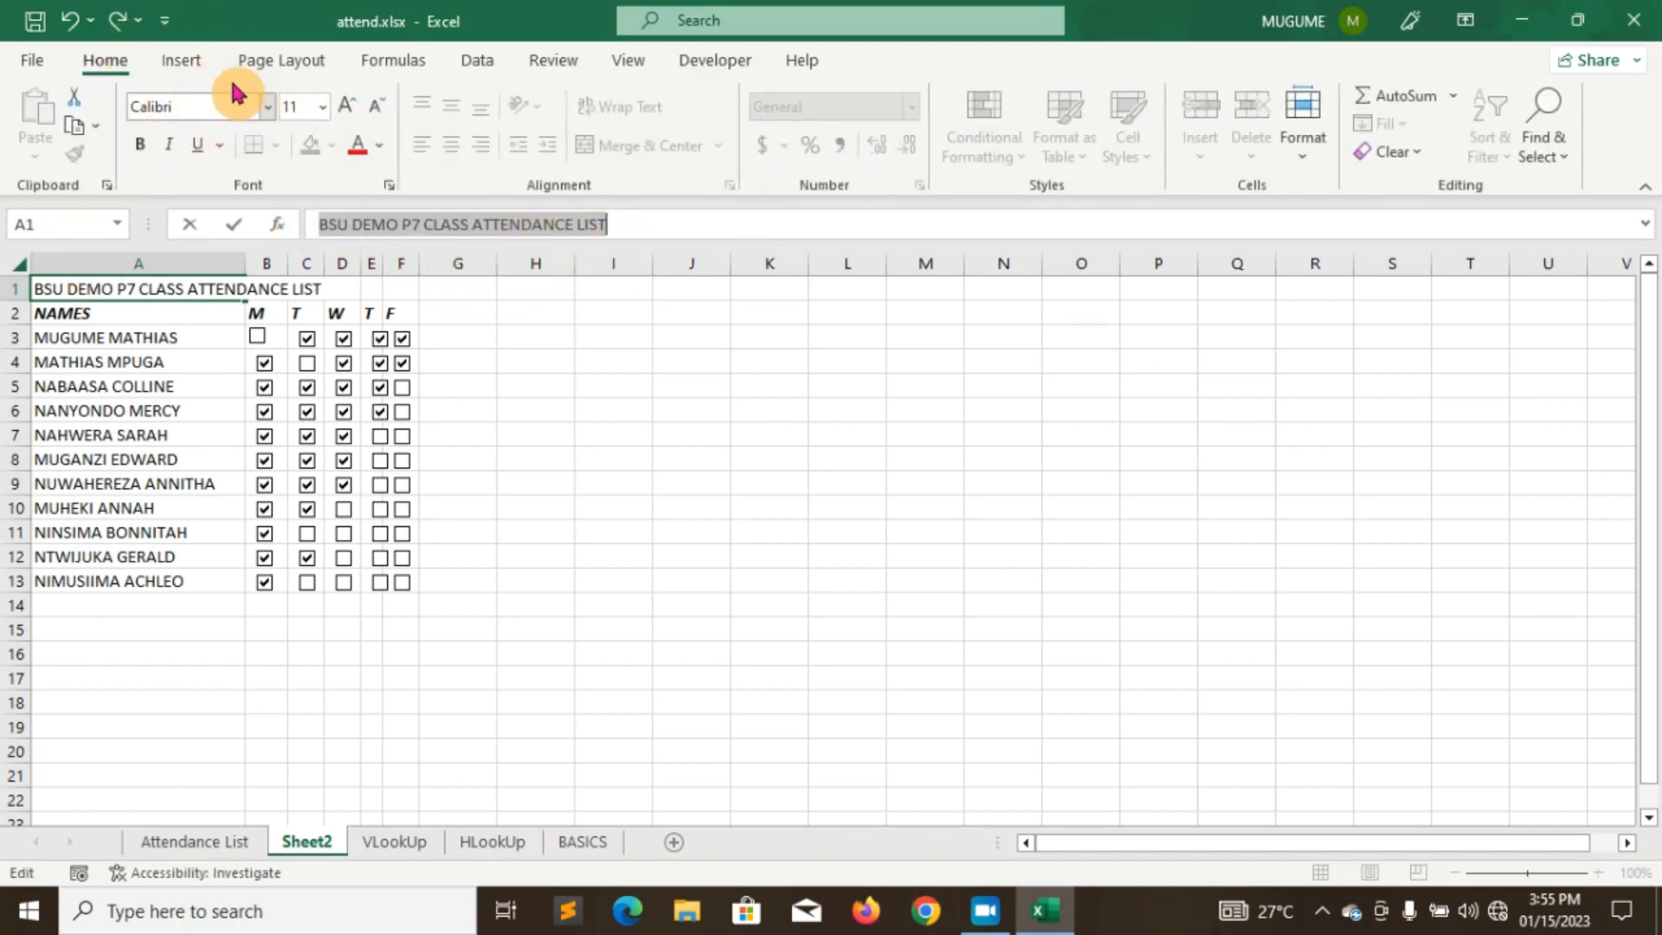
click(632, 227)
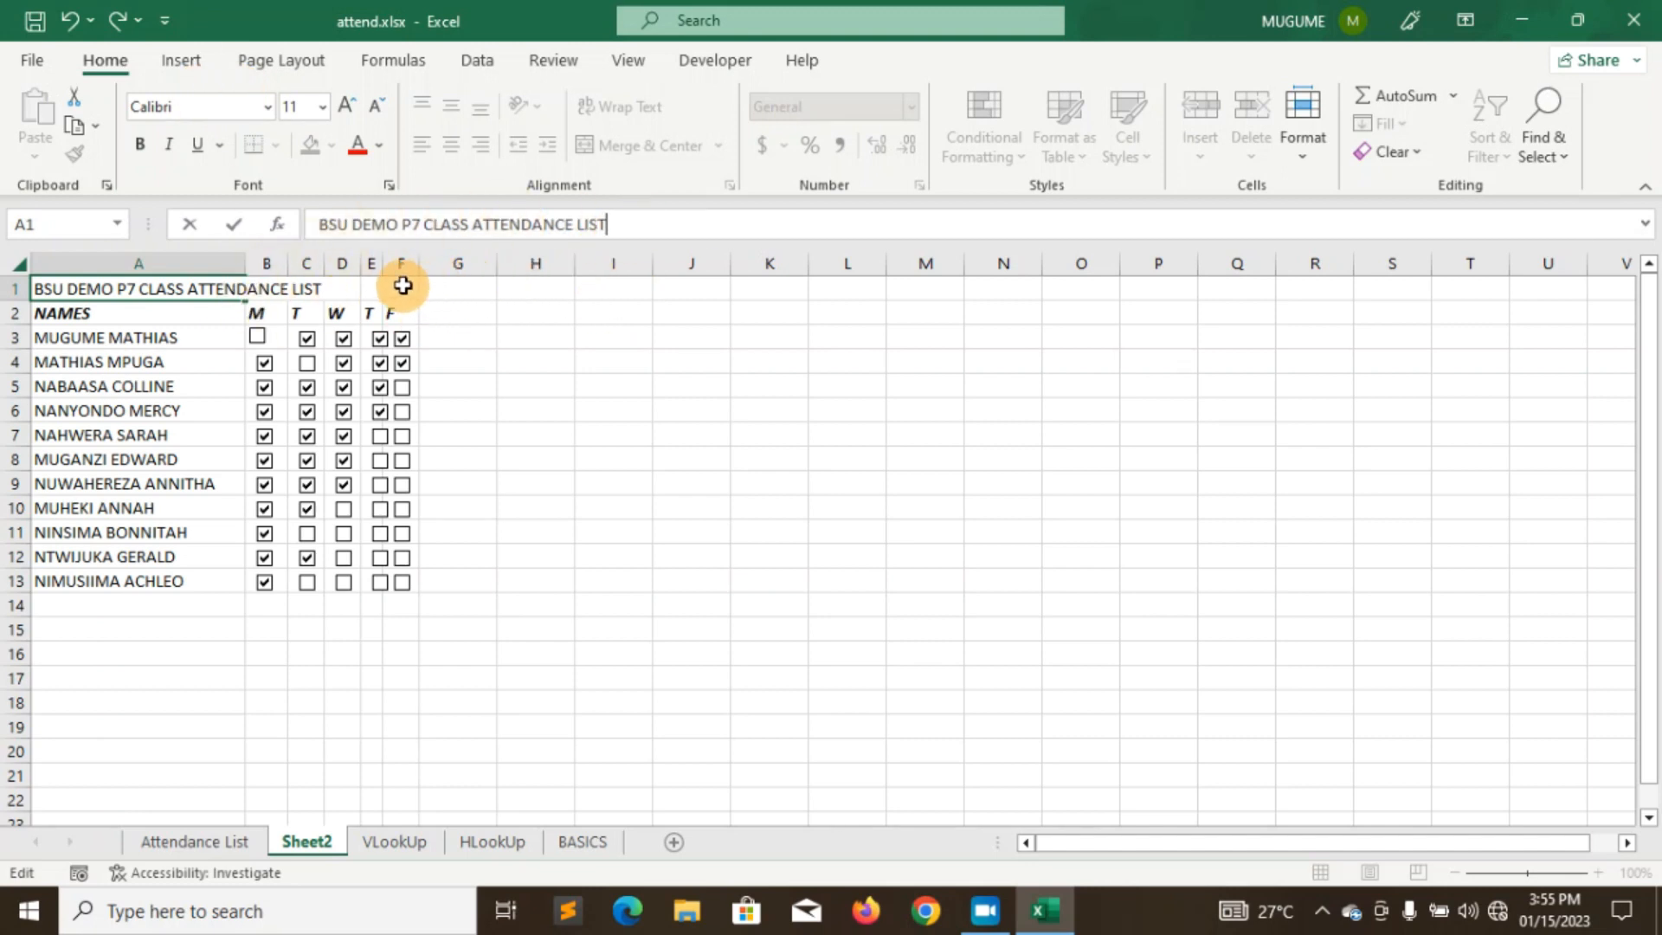
drag(441, 290, 163, 277)
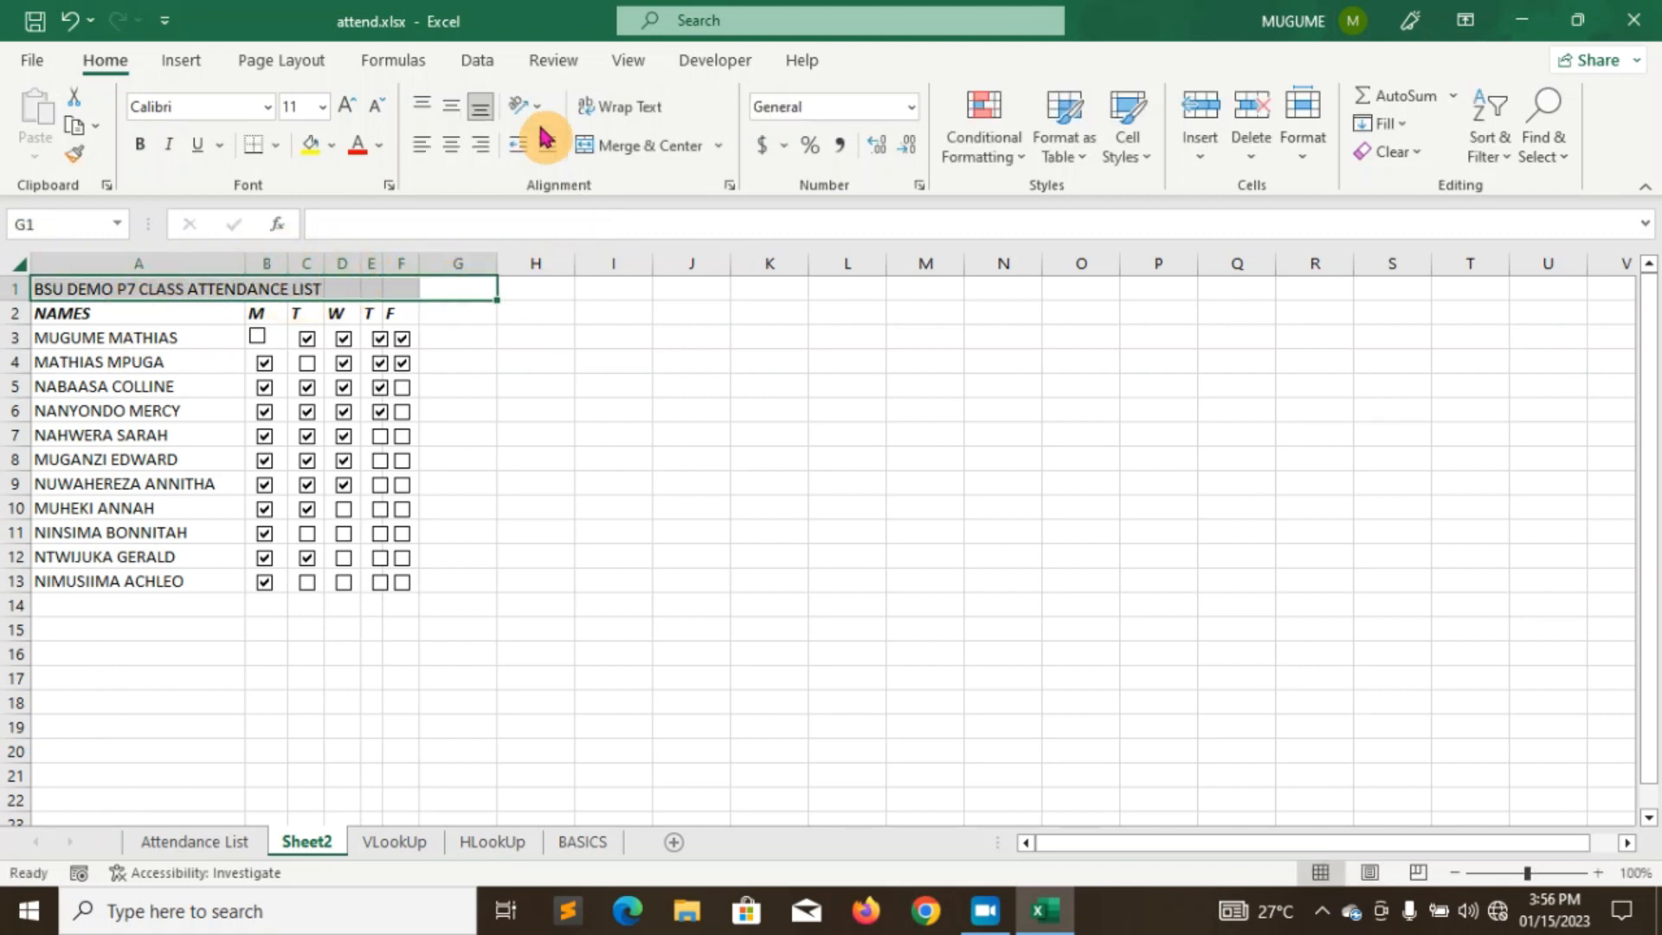
click(722, 146)
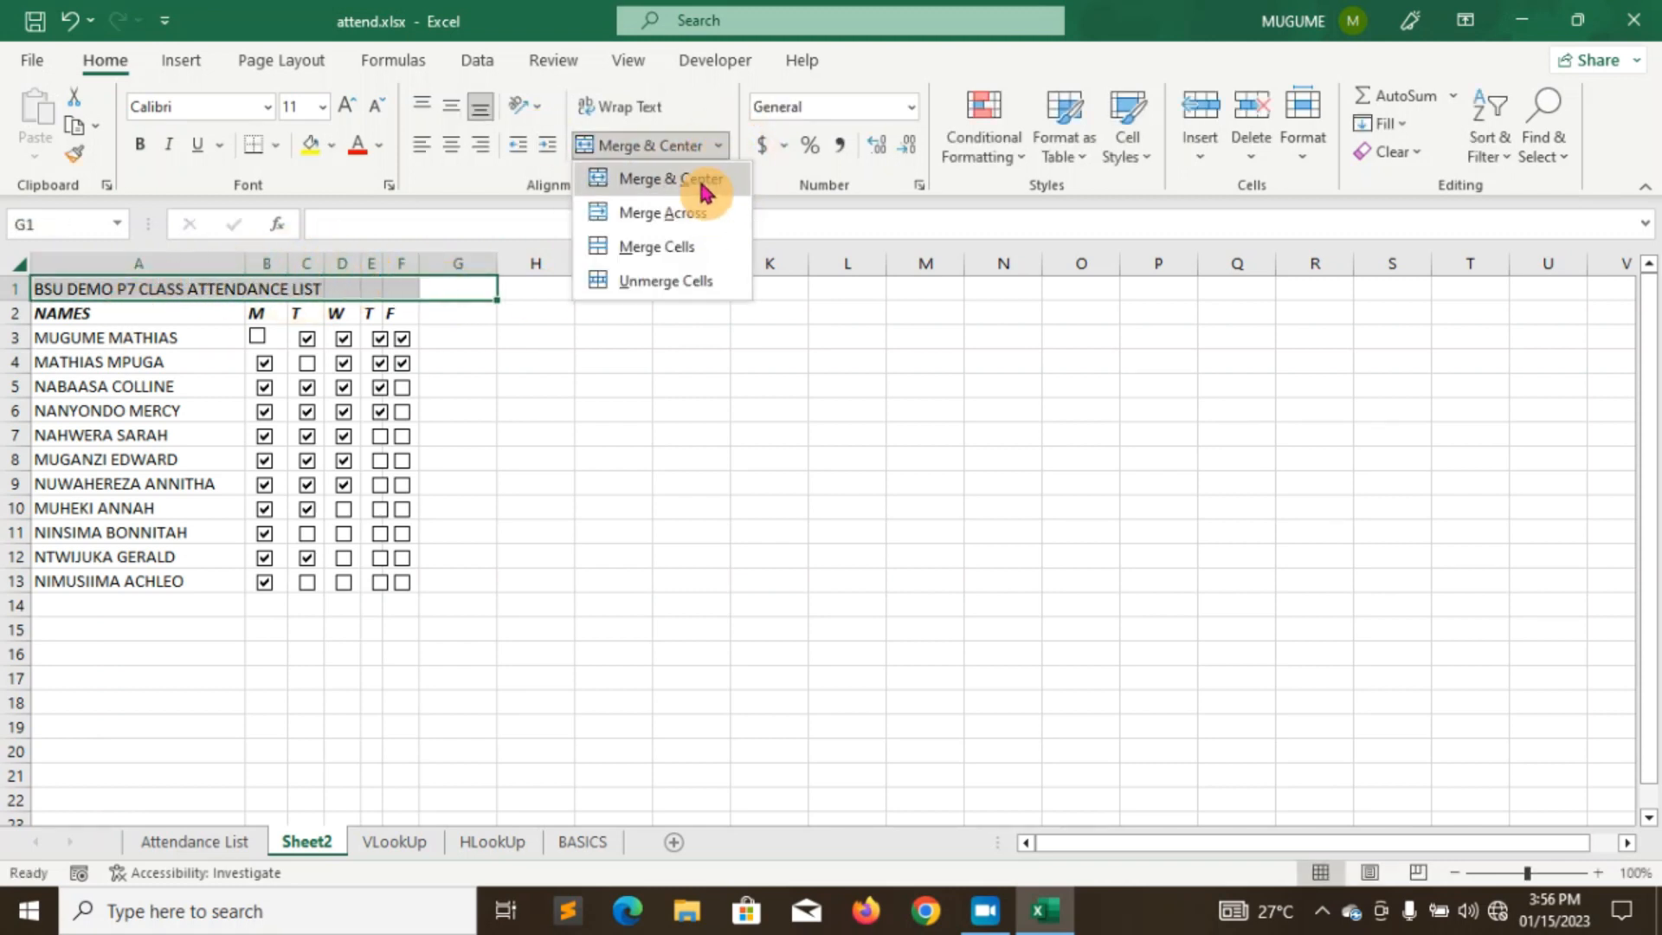
click(704, 183)
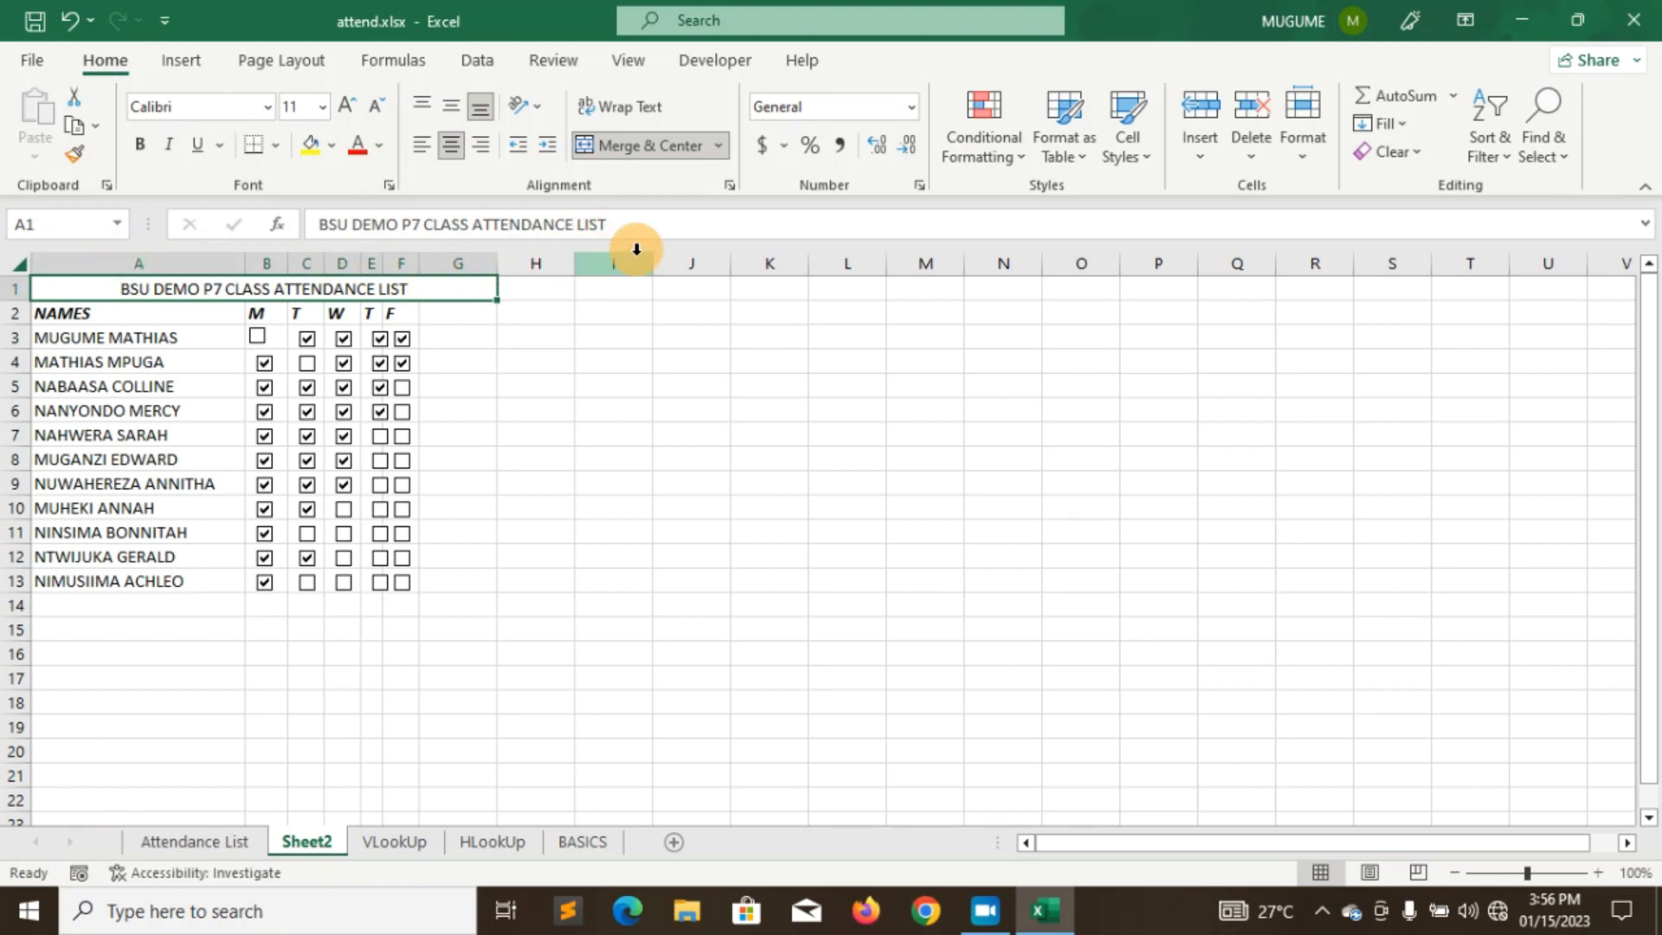
- Make the title italic, bold and red
drag(606, 225, 337, 212)
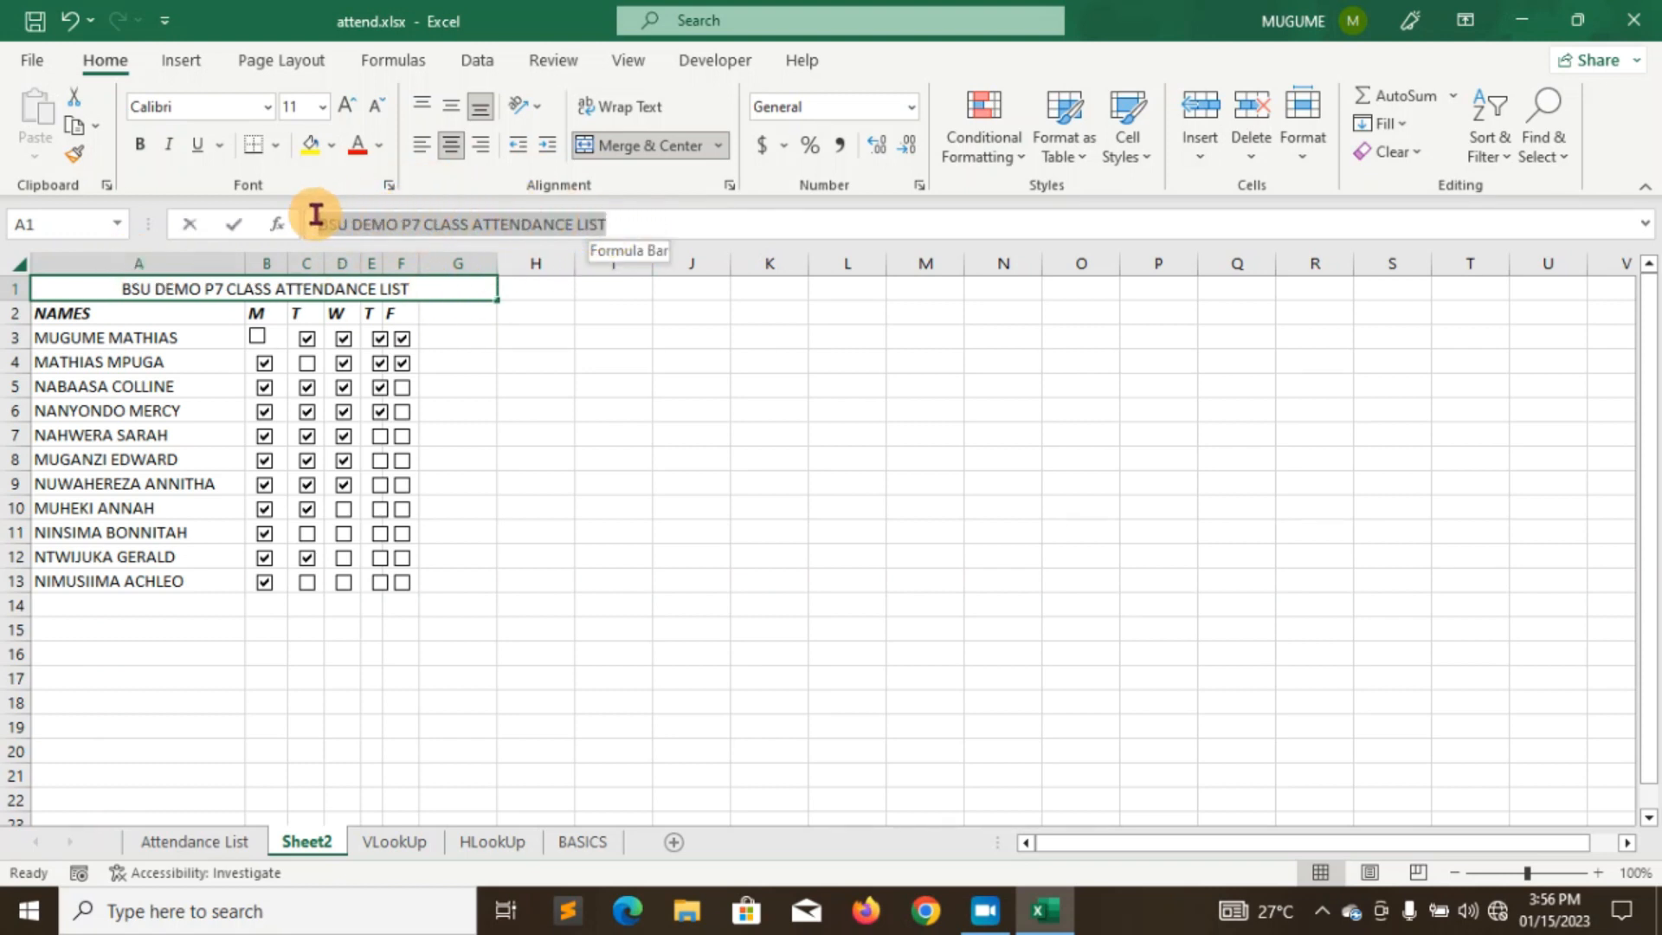
click(169, 145)
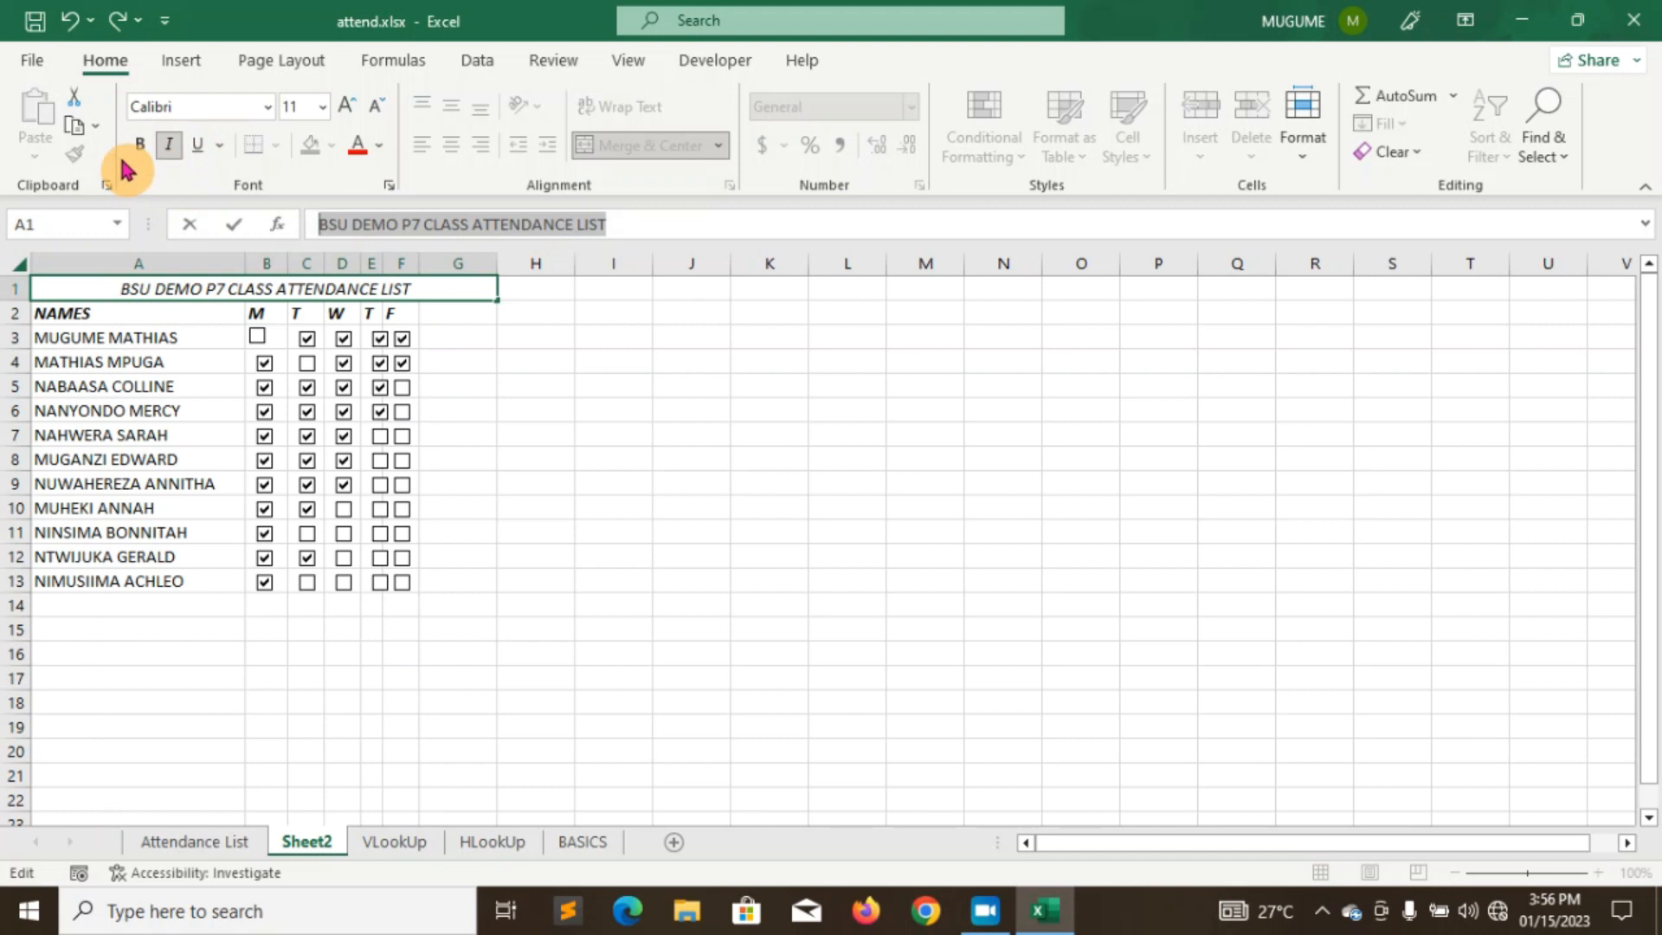
click(138, 154)
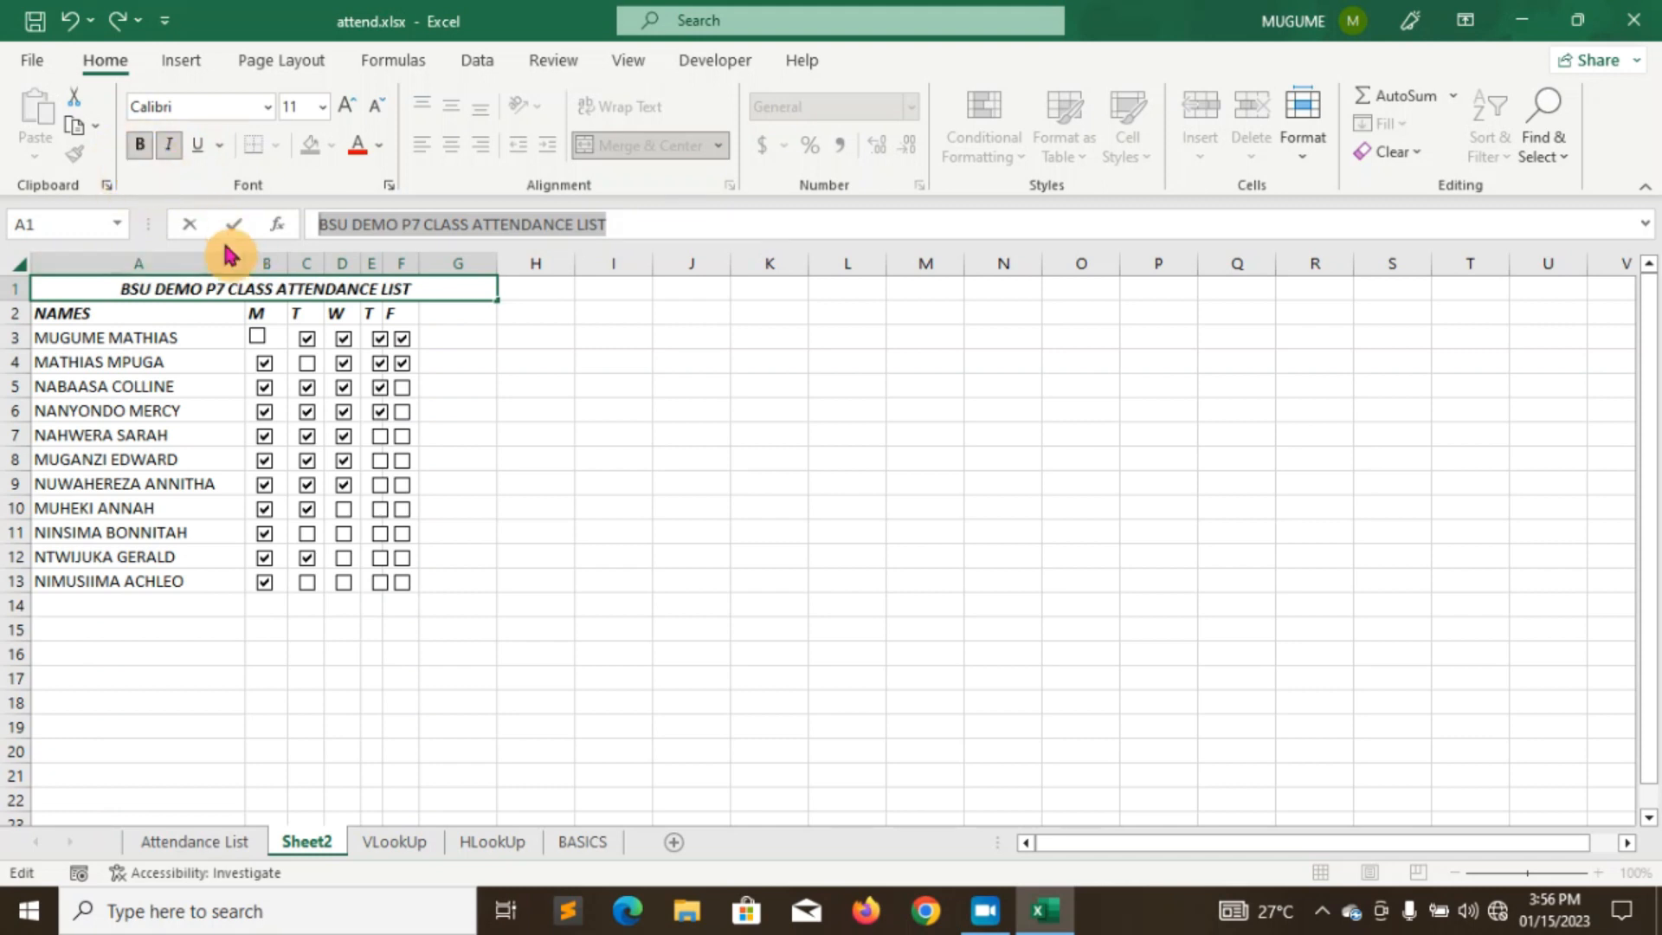
click(379, 145)
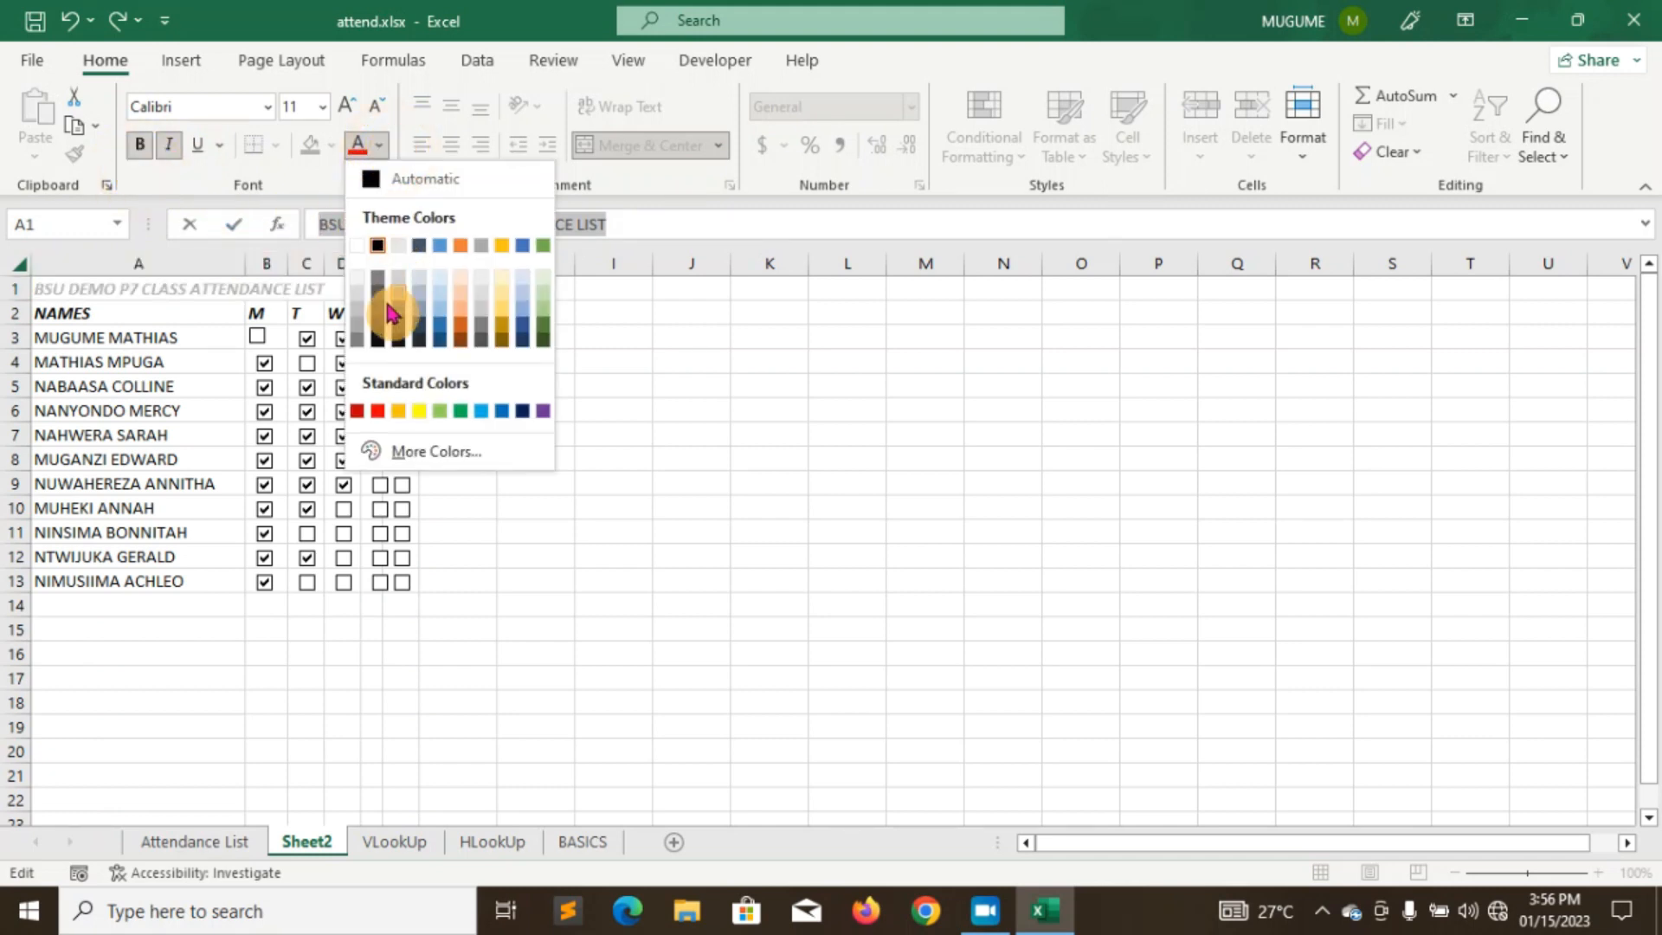
click(380, 415)
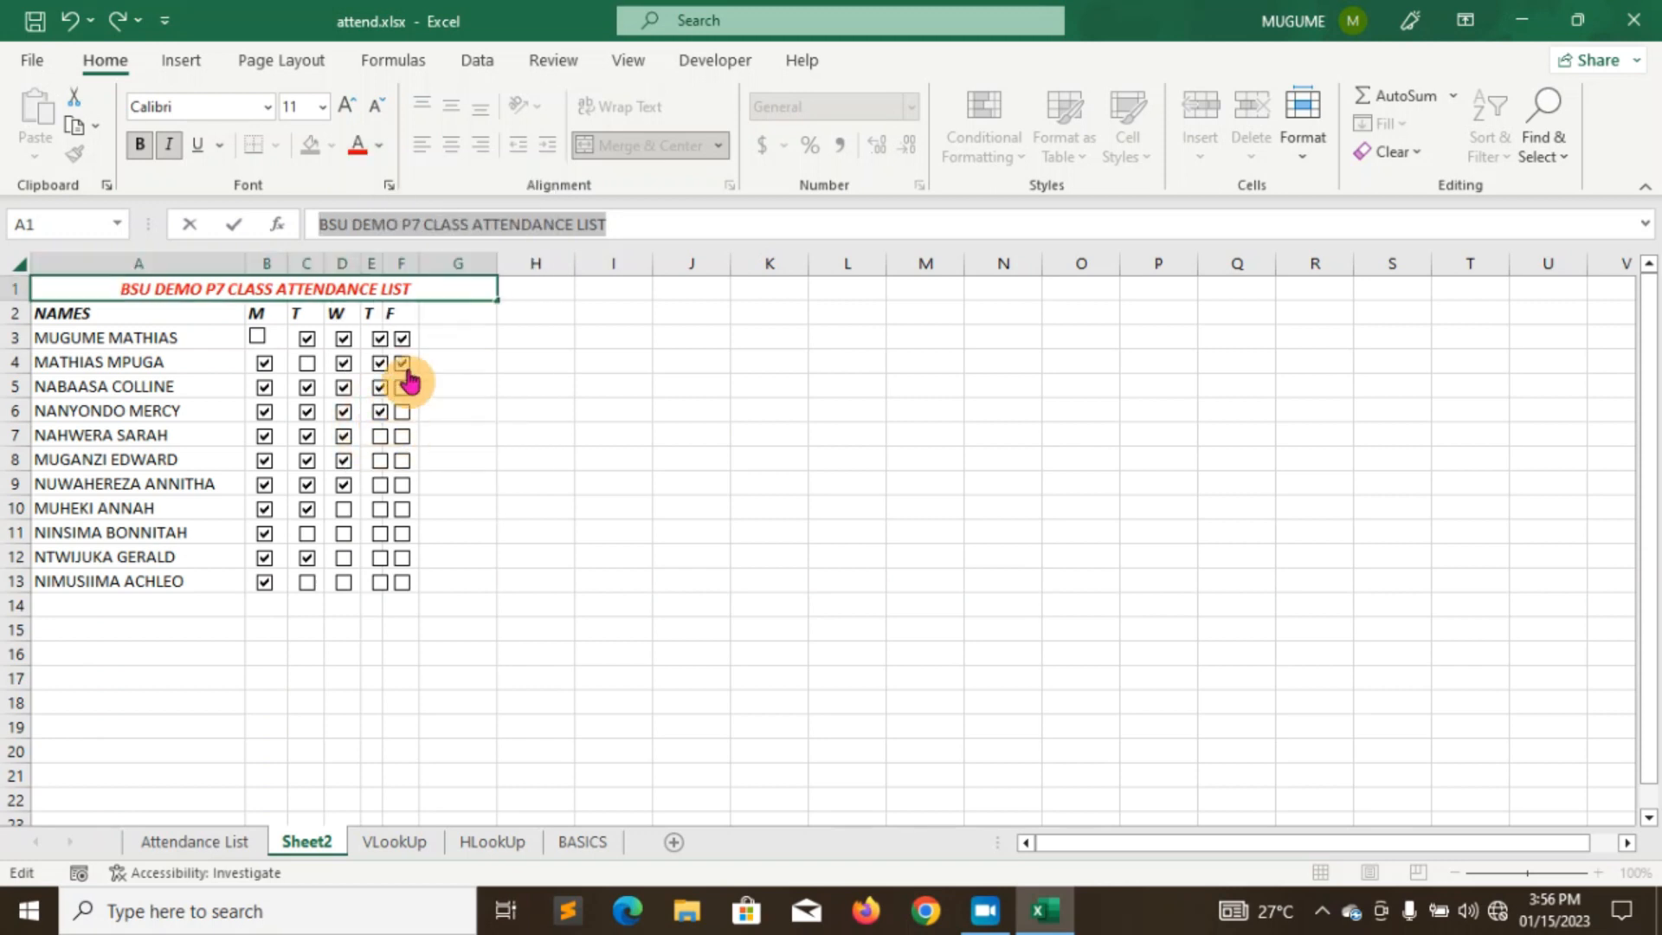
click(452, 316)
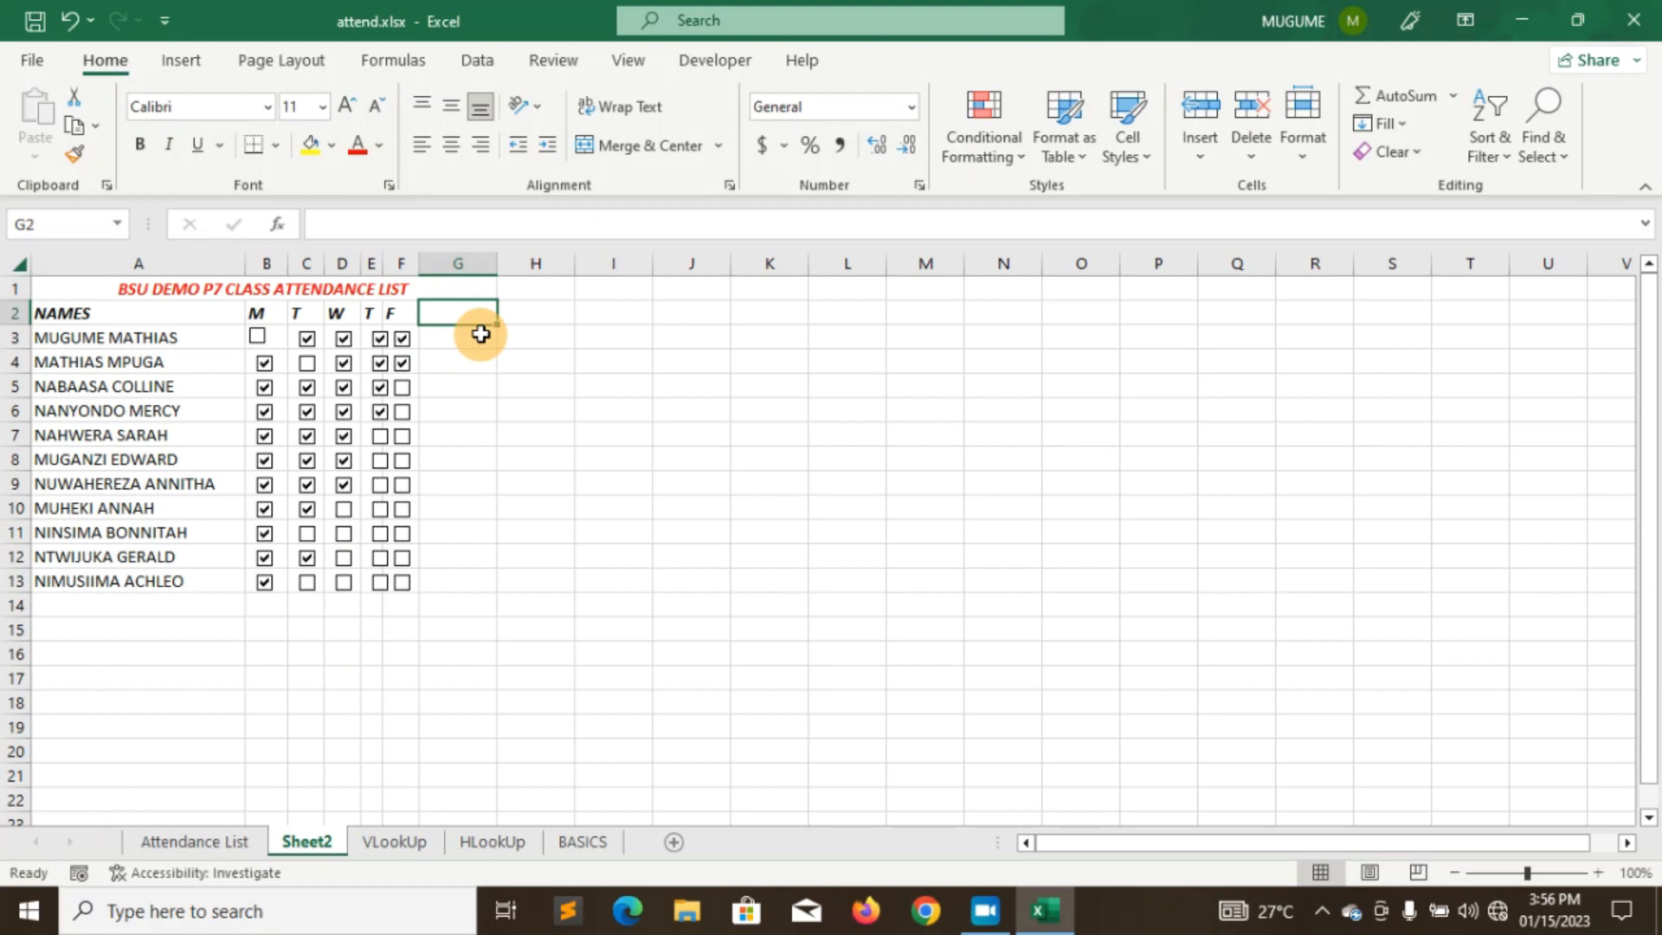
- Add the TOTAL ATTENDANCE heading and widen column G to fit it
text(TOTAL ATTENDANCE)
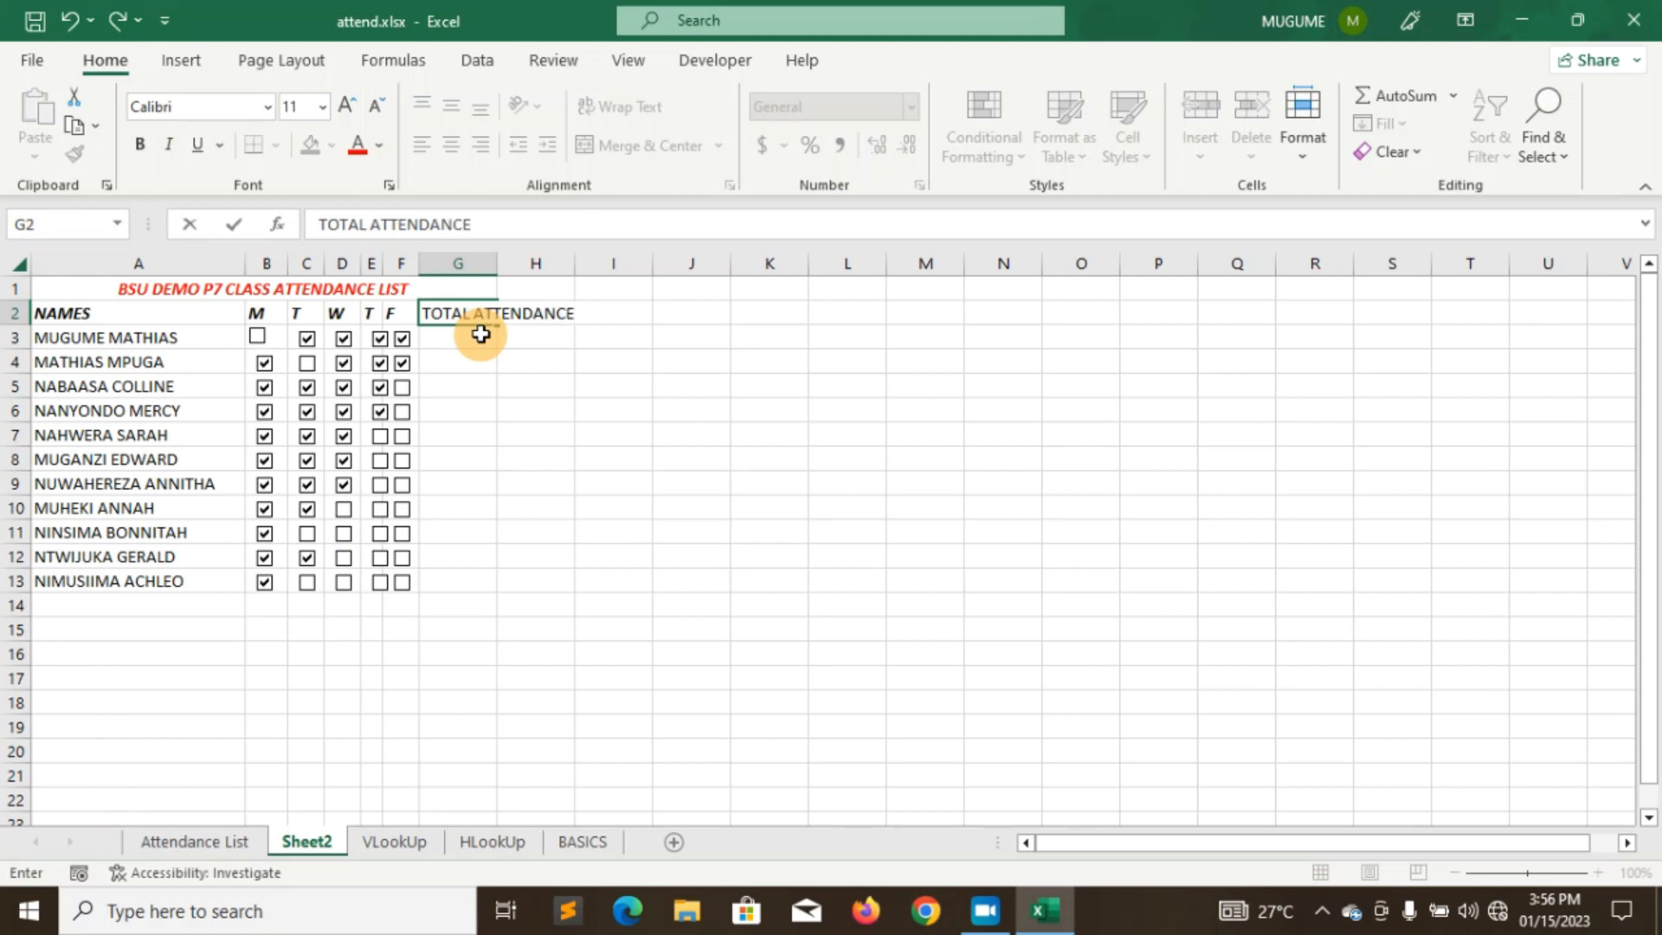
drag(499, 265, 577, 276)
click(471, 315)
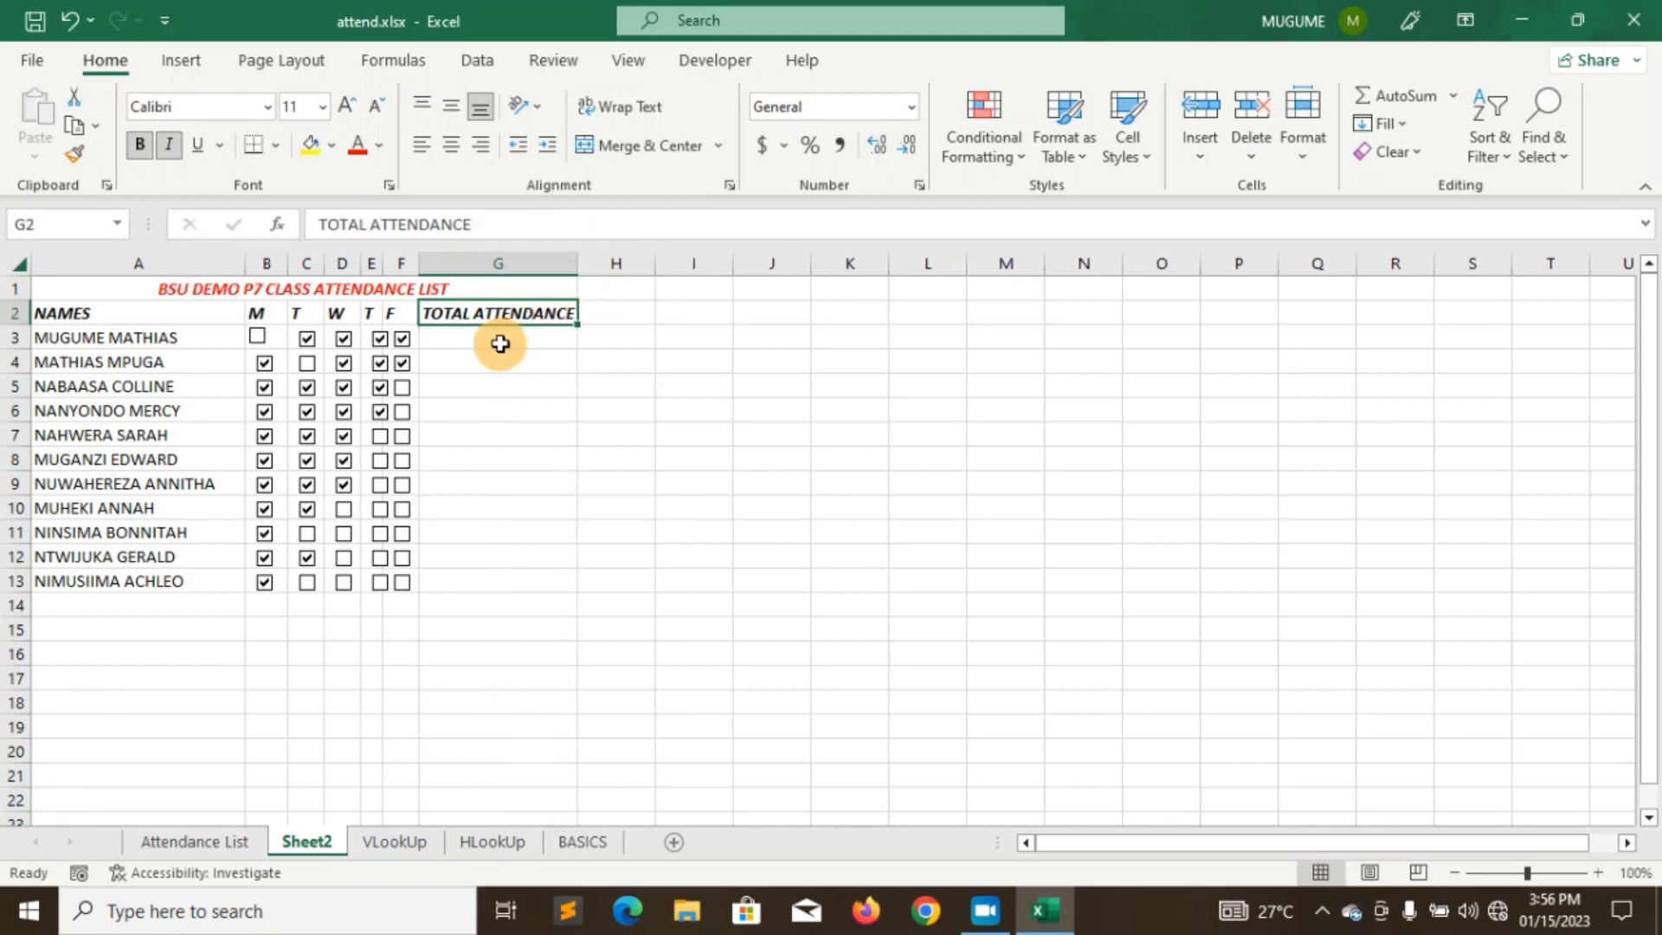
click(500, 343)
click(472, 312)
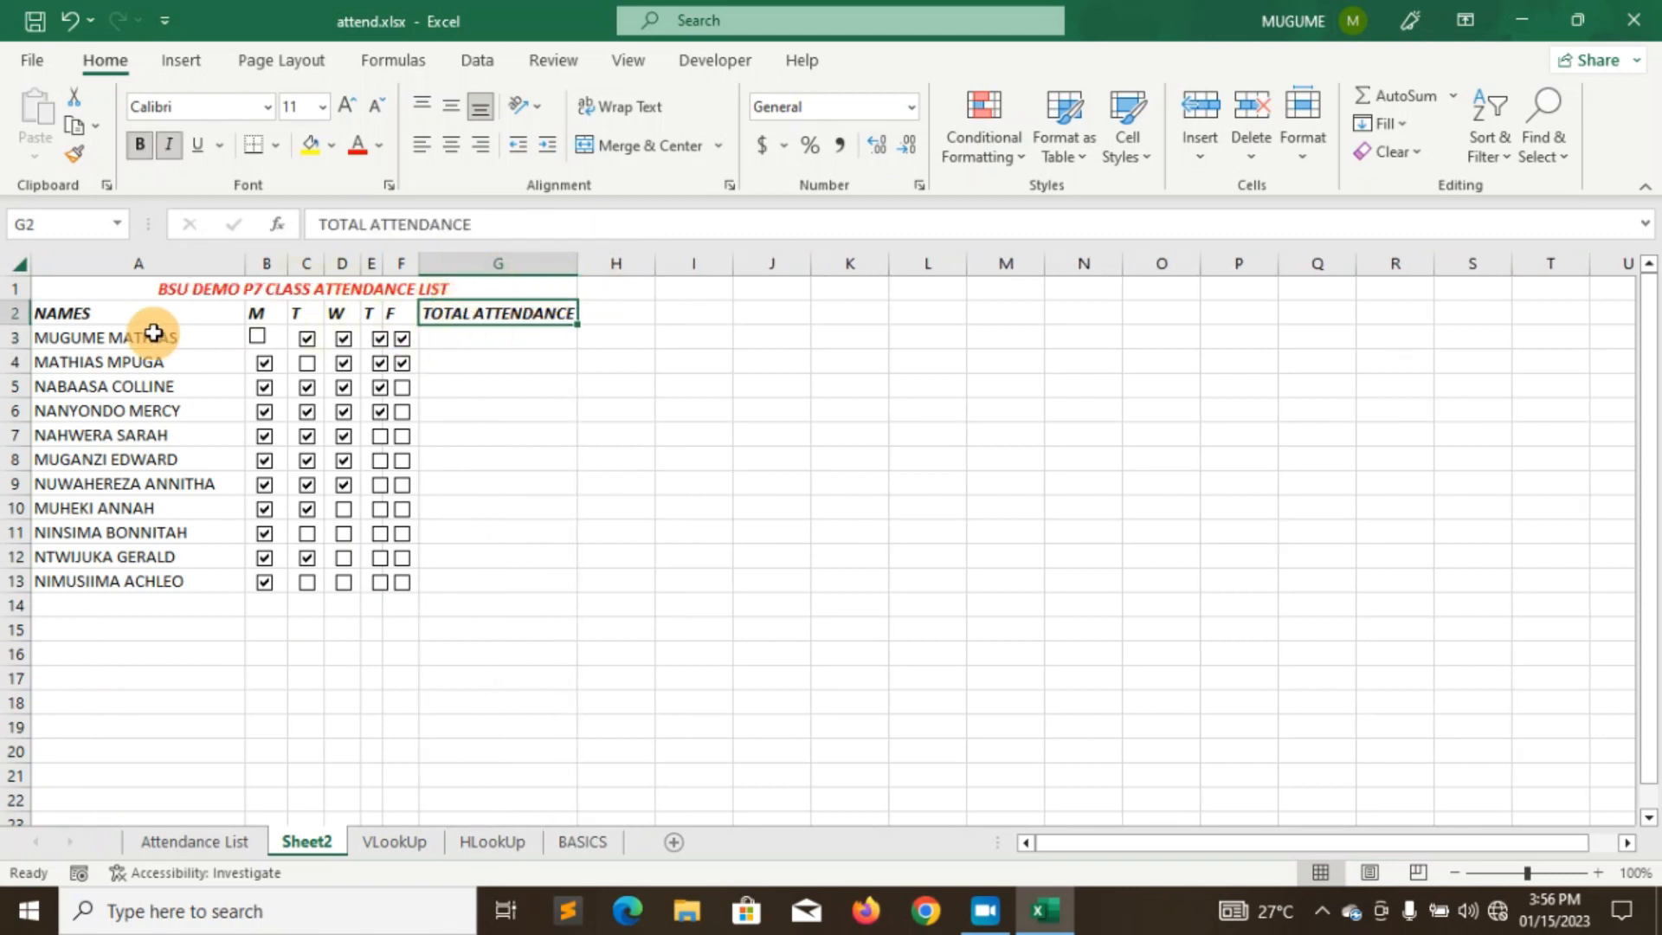
- Apply All Borders to the attendance table A1:G13 and go to the File page
drag(65, 285, 147, 580)
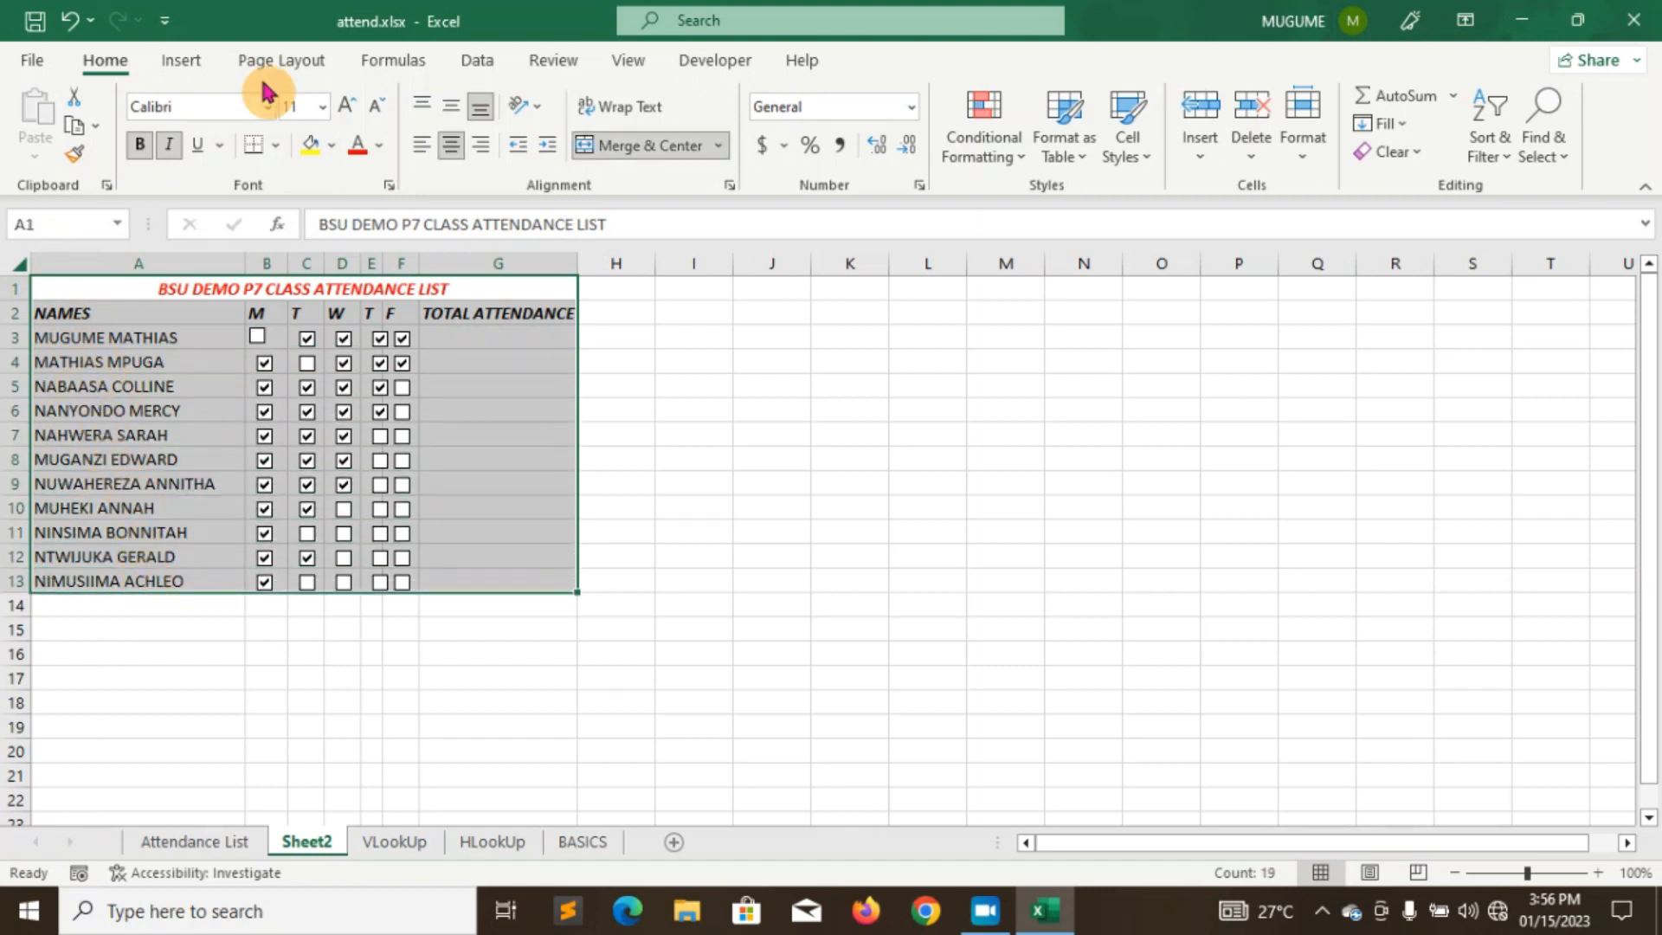
click(277, 147)
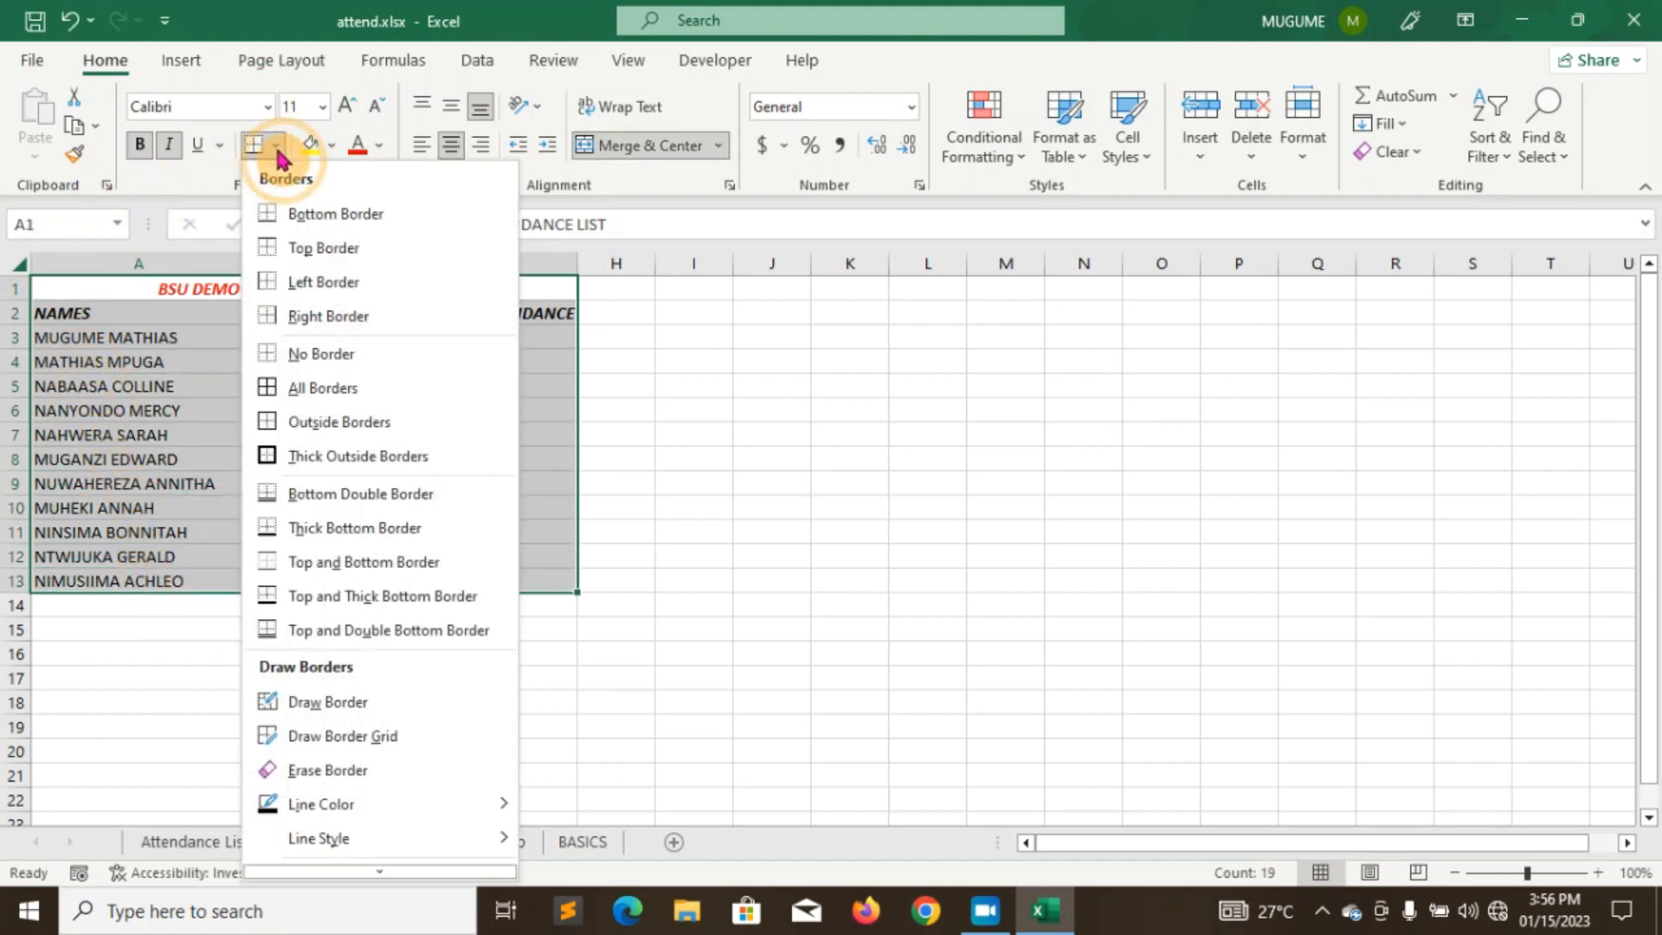
click(334, 385)
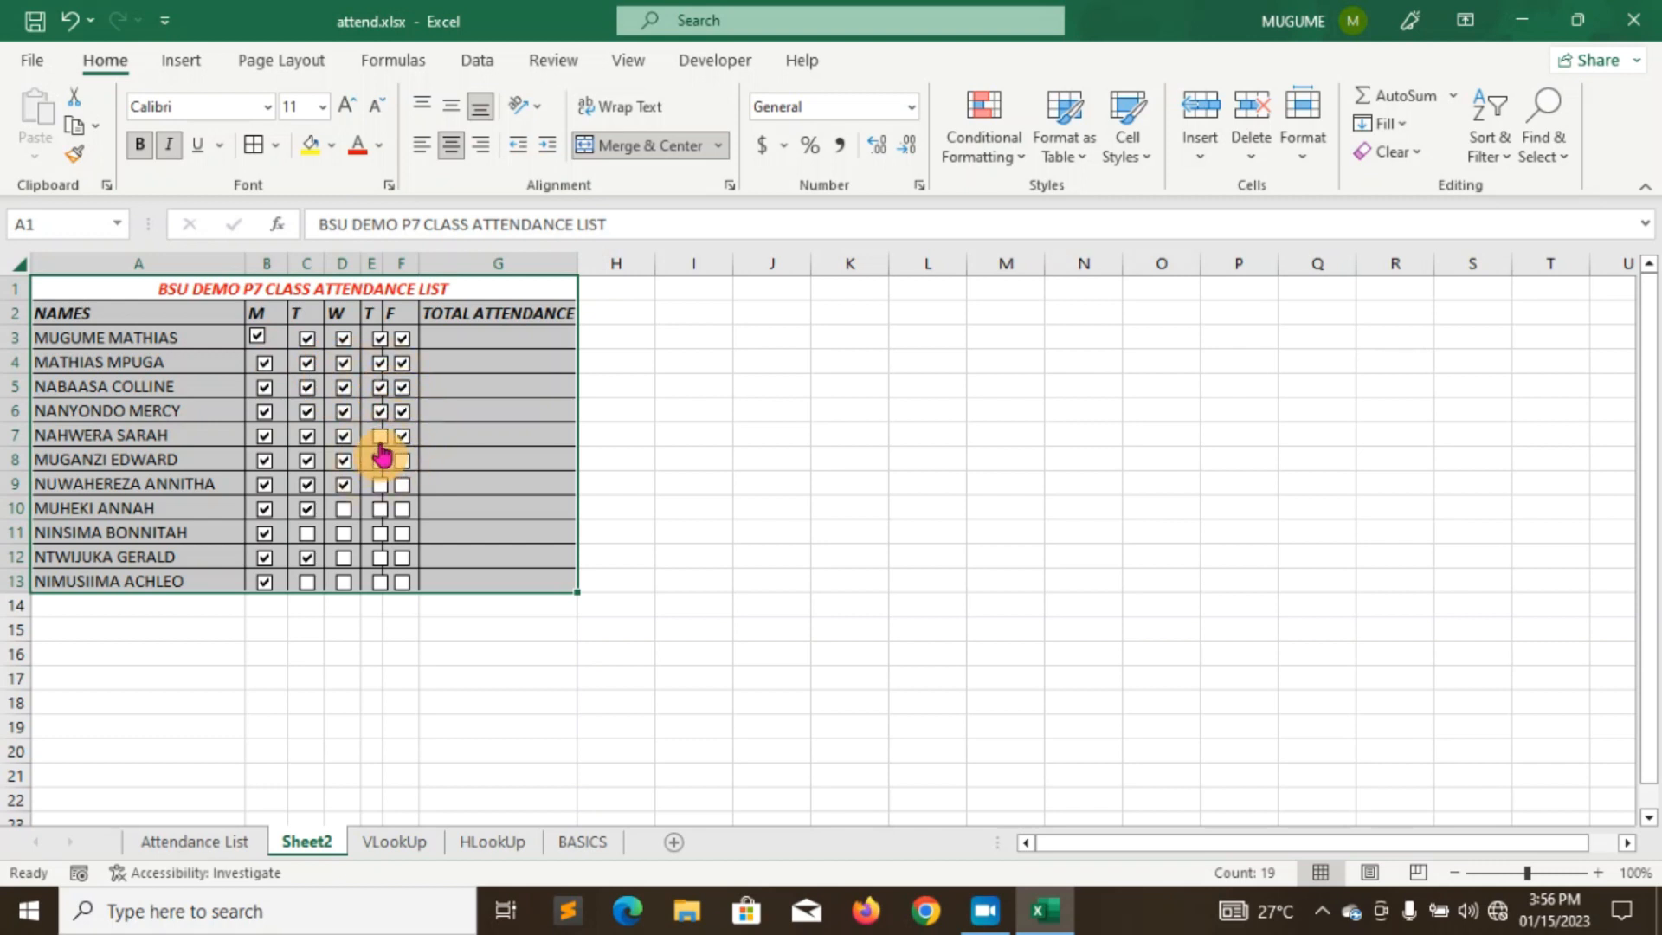
click(32, 59)
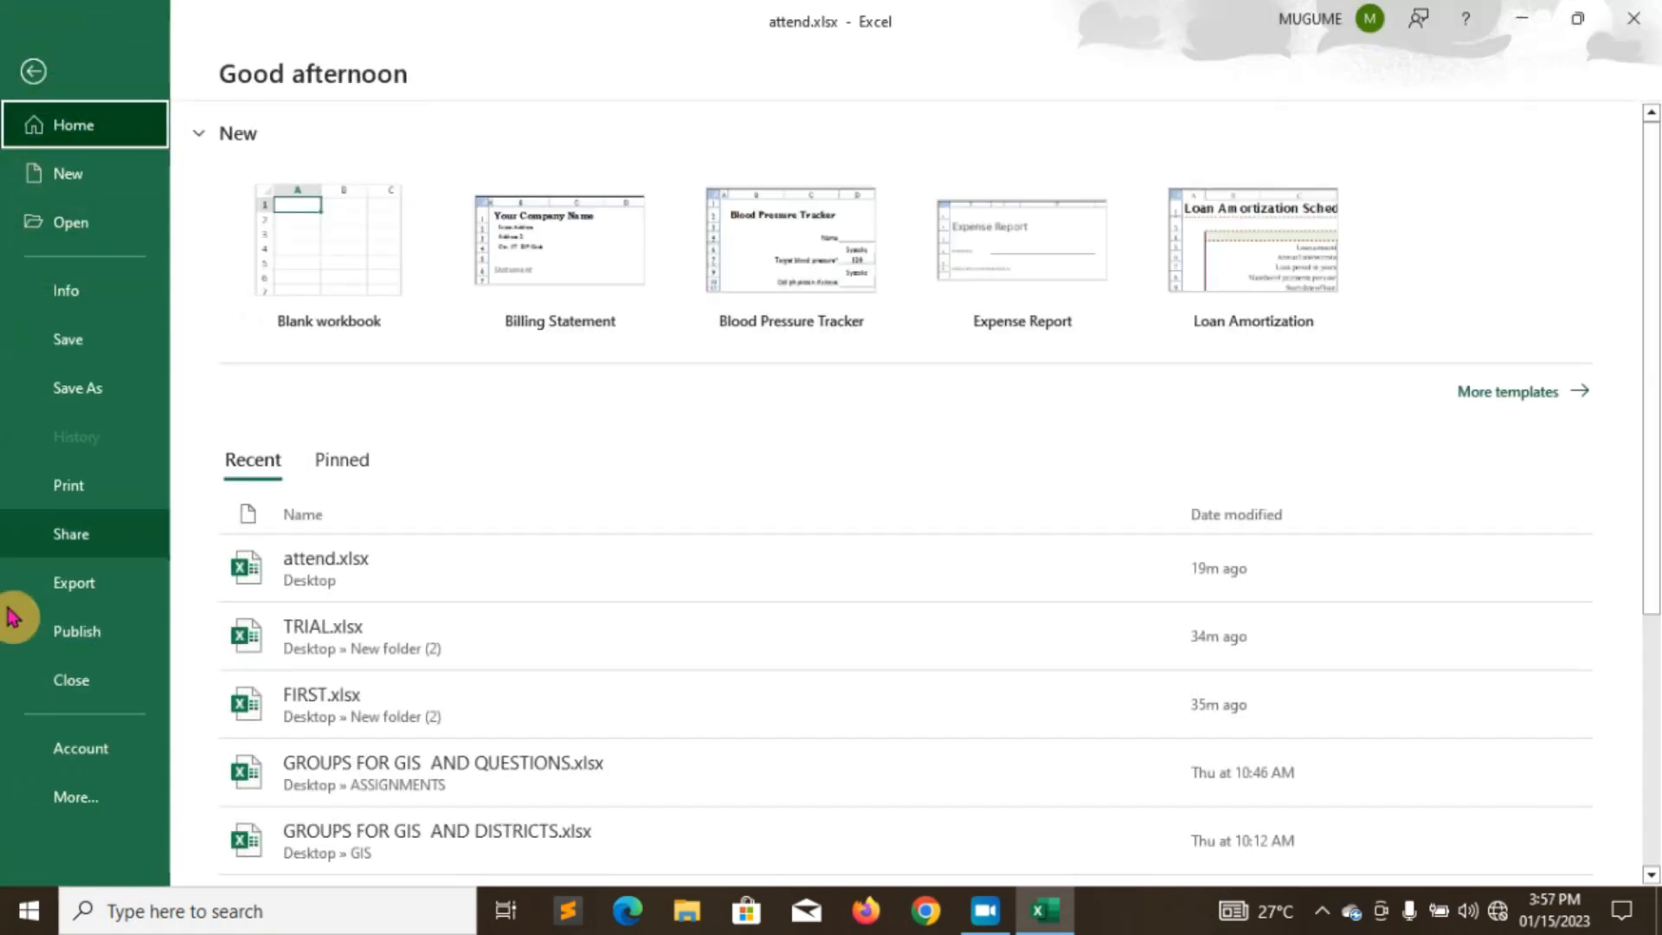
- Check the print preview of the attendance sheet, then return to the worksheet
click(91, 485)
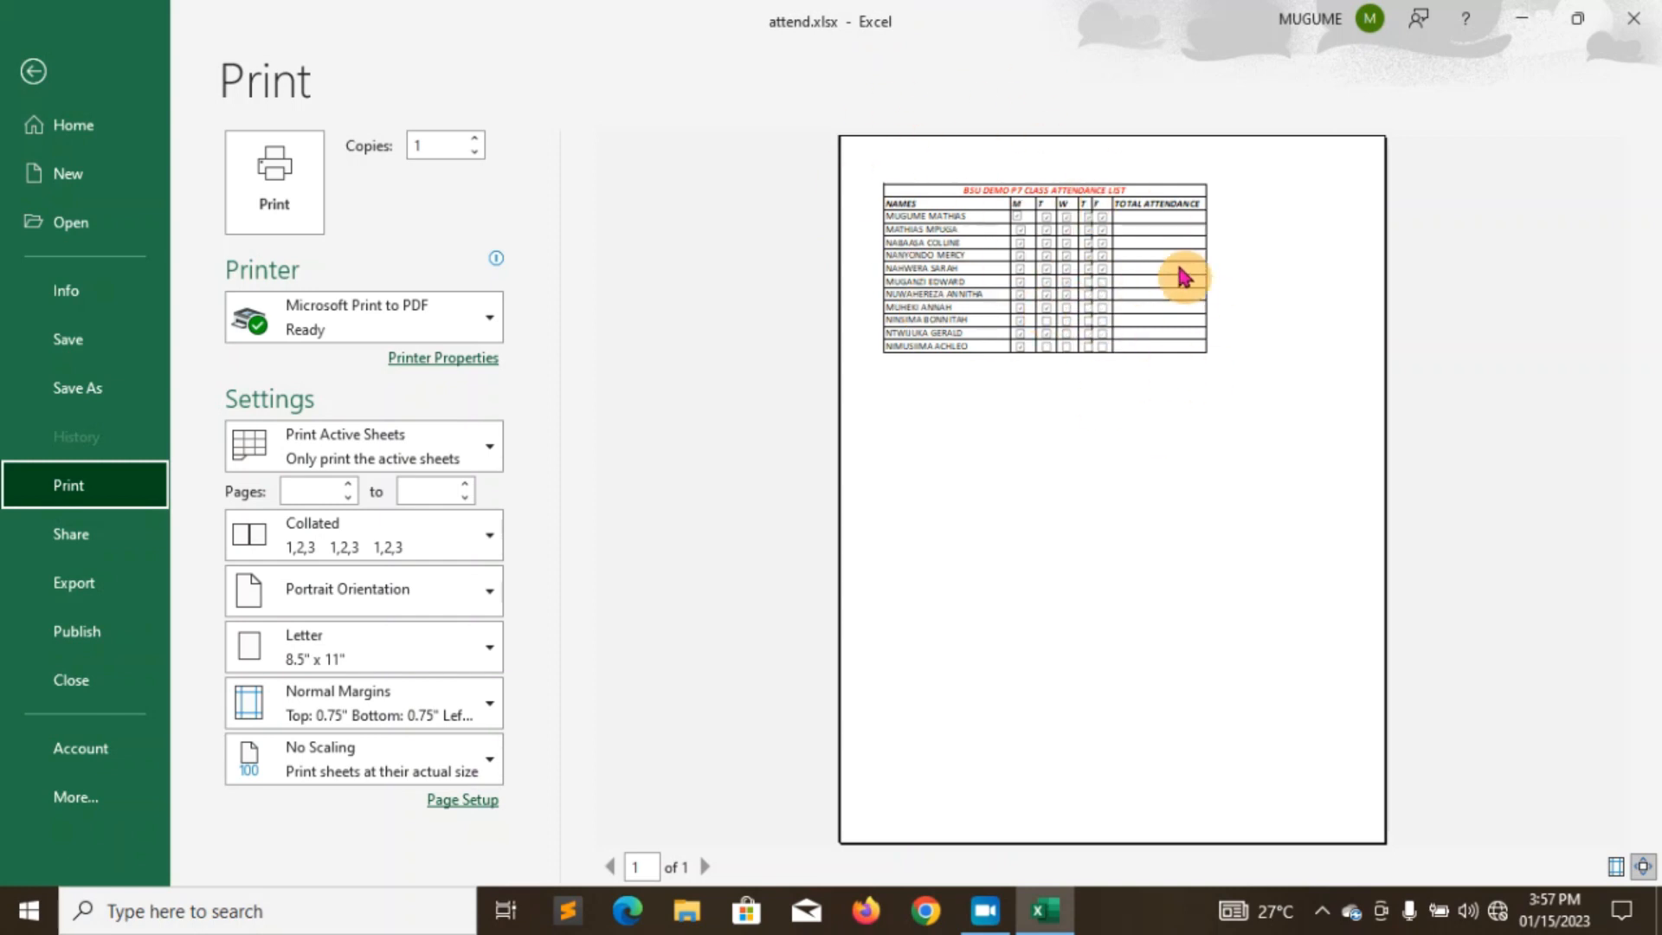
click(35, 73)
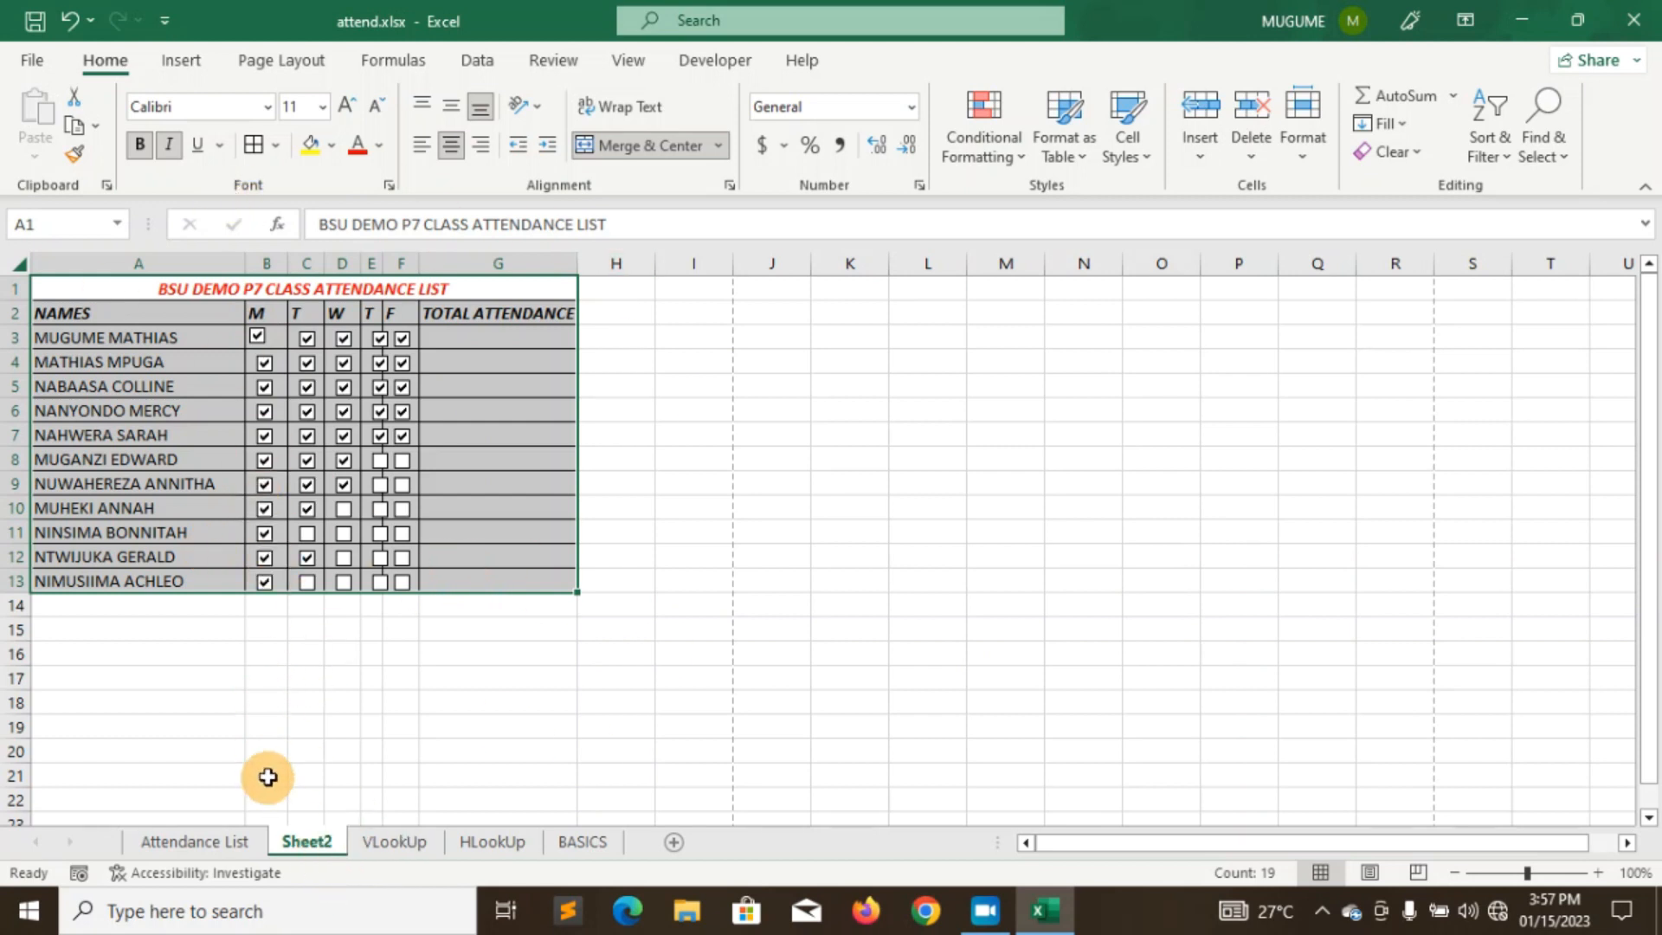
- Rename the Sheet2 tab to STUDENTS and move to the VLookUp sheet
right_click(305, 841)
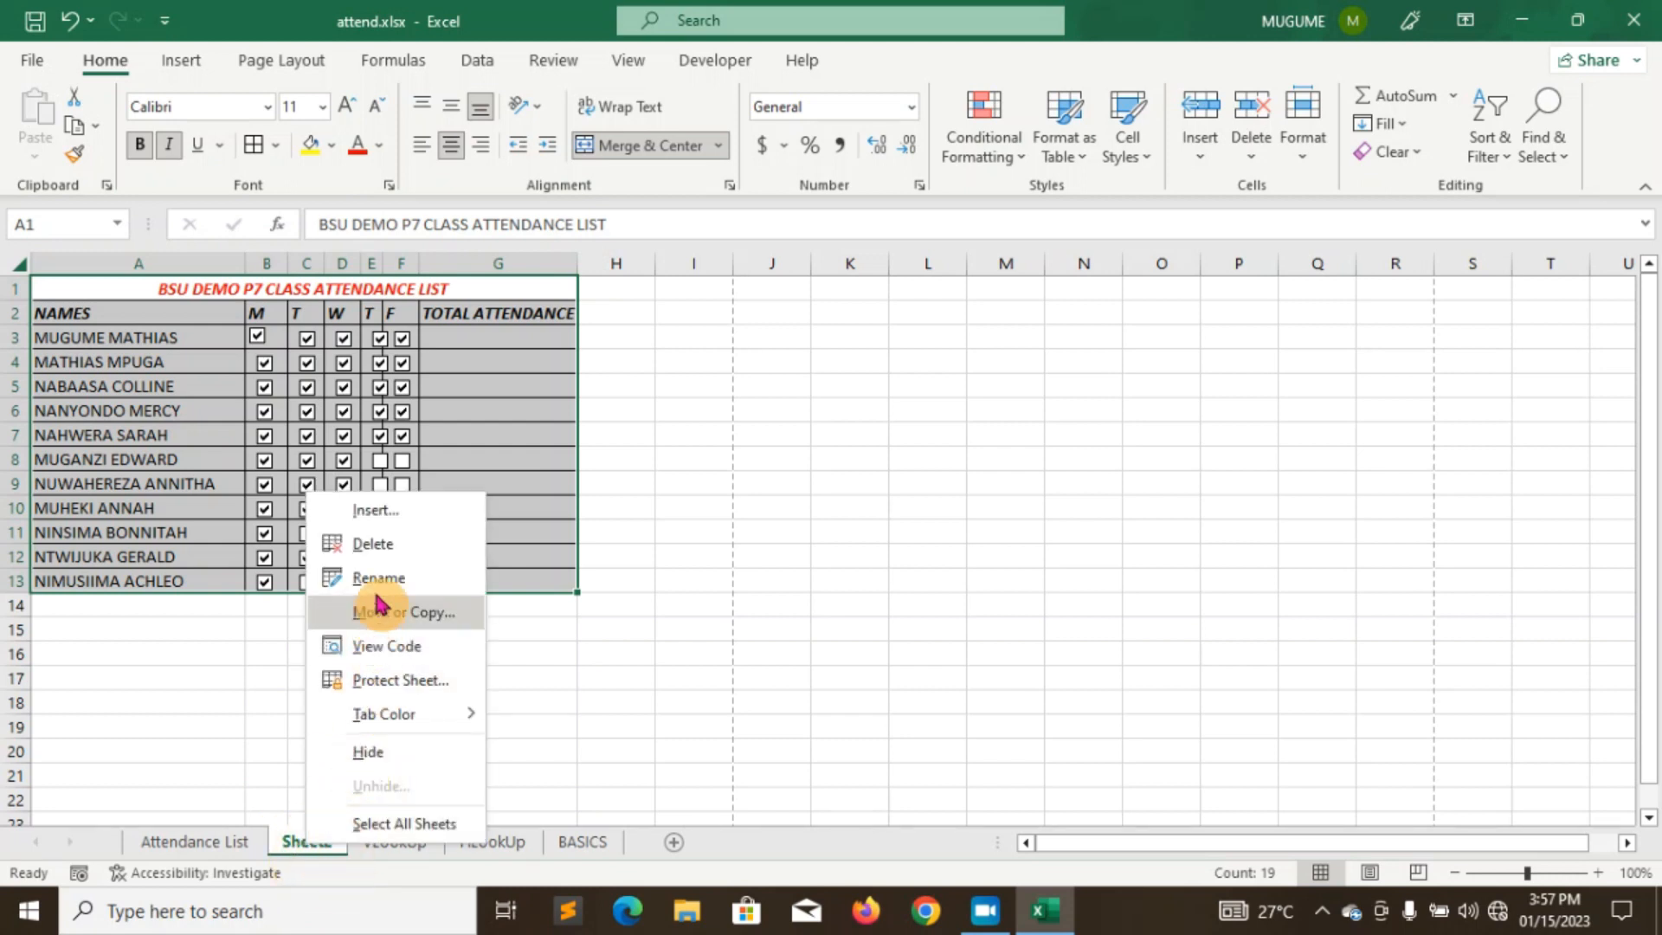
click(295, 852)
right_click(297, 844)
click(369, 582)
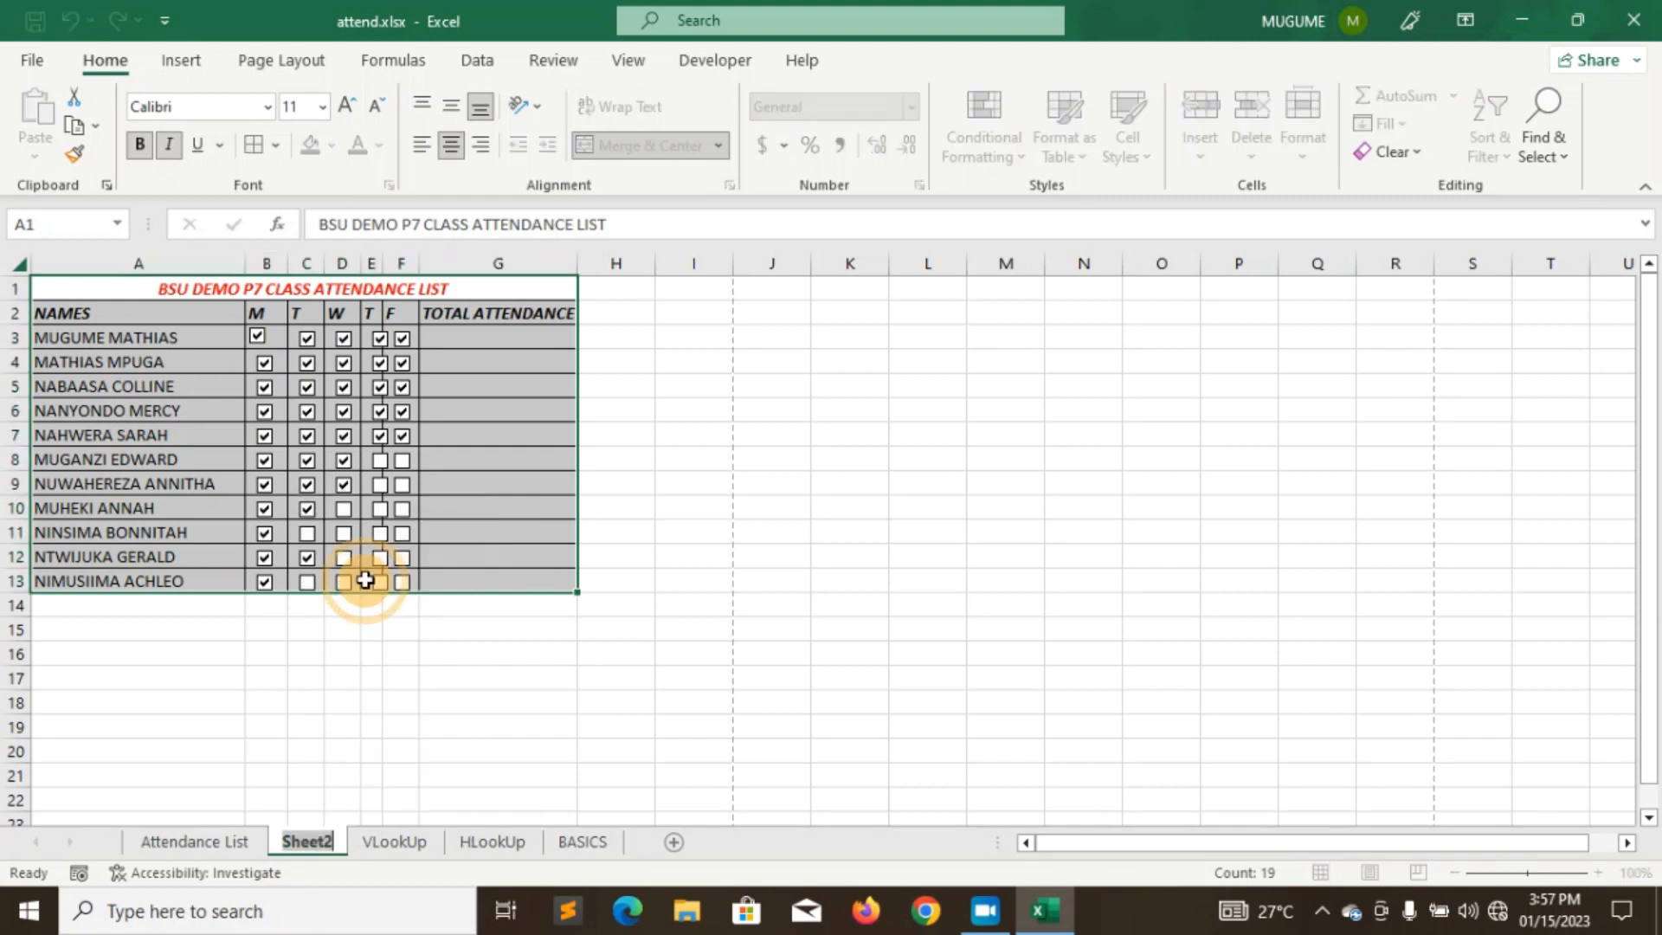
text(STU)
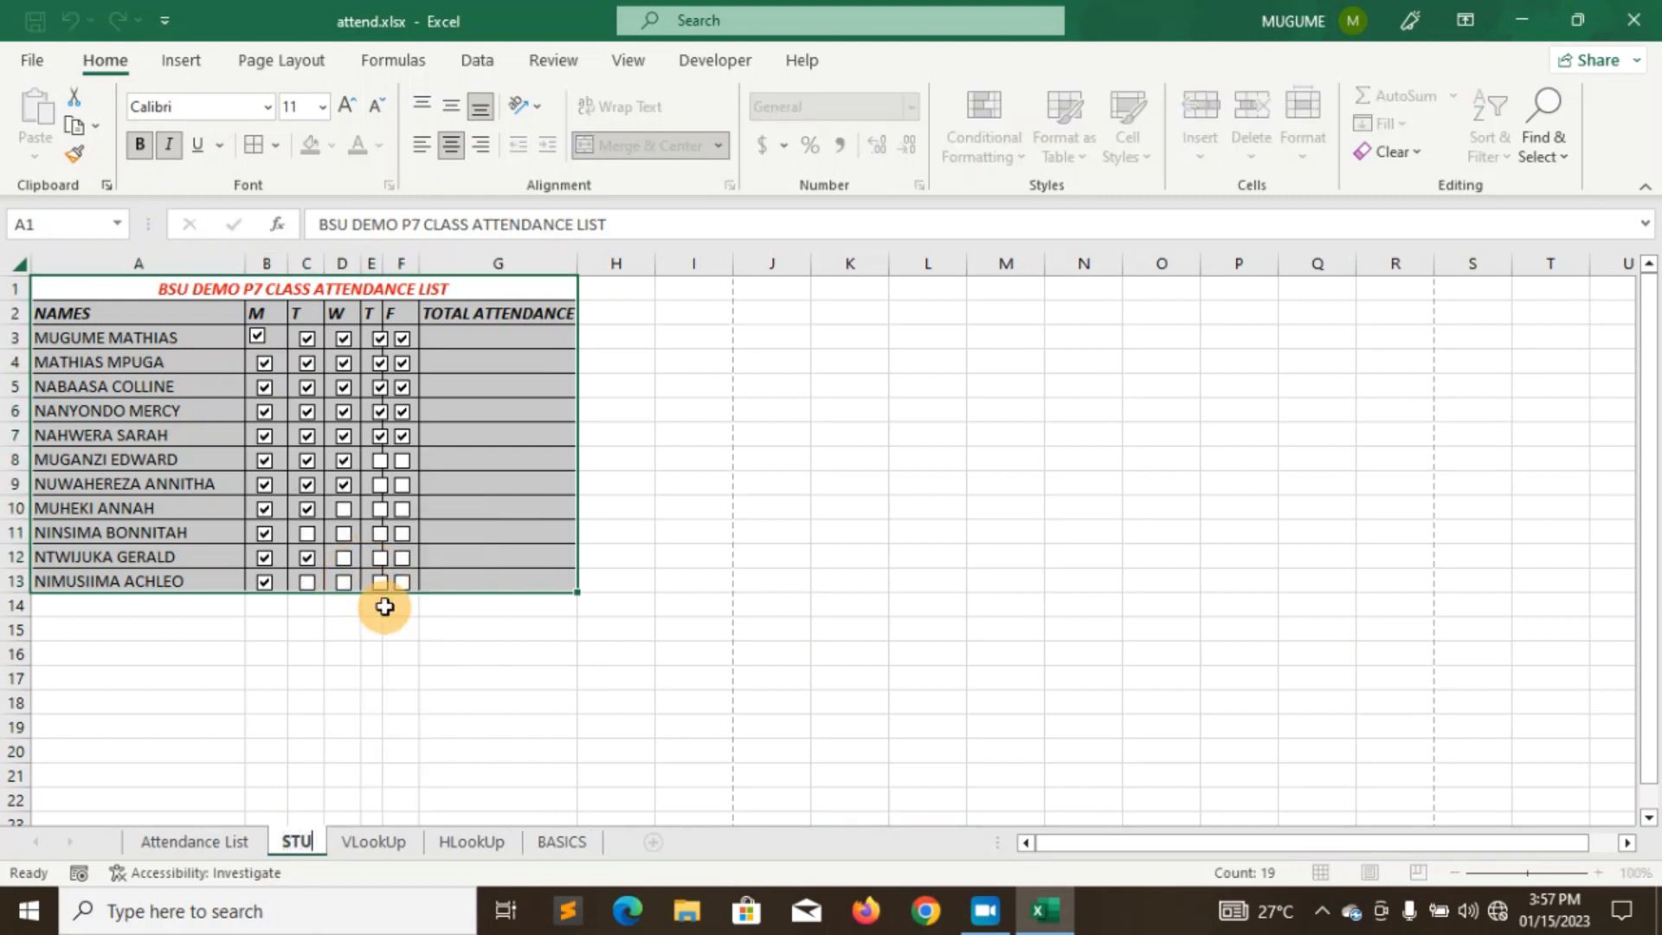
text(DENTS)
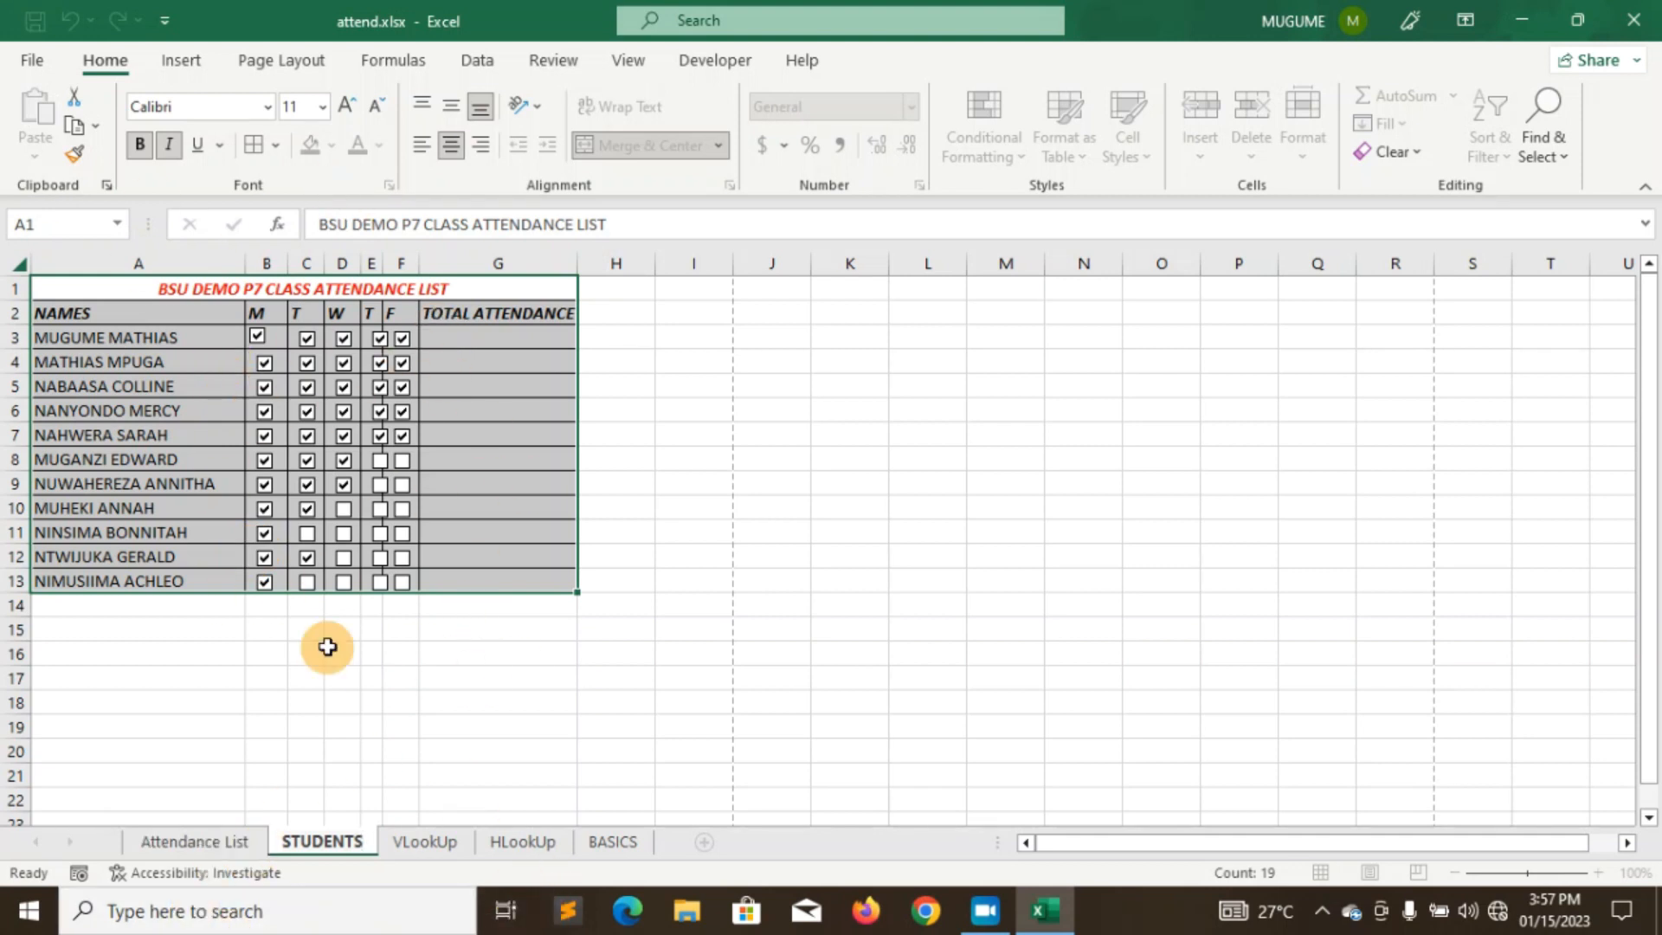
click(411, 850)
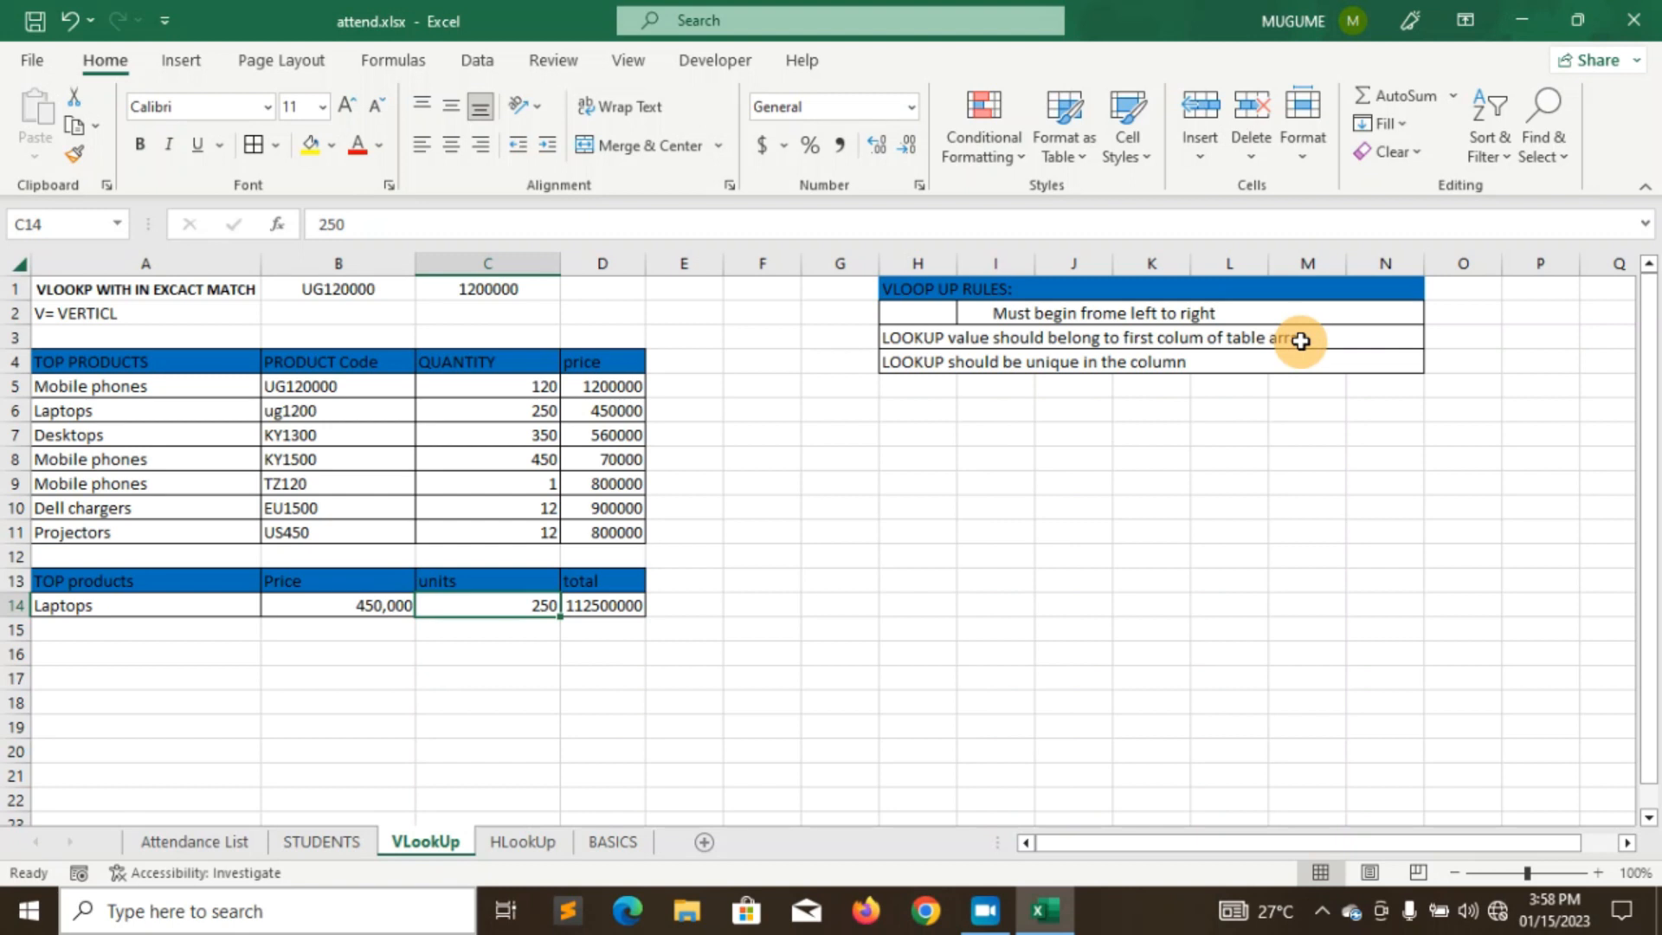
click(481, 289)
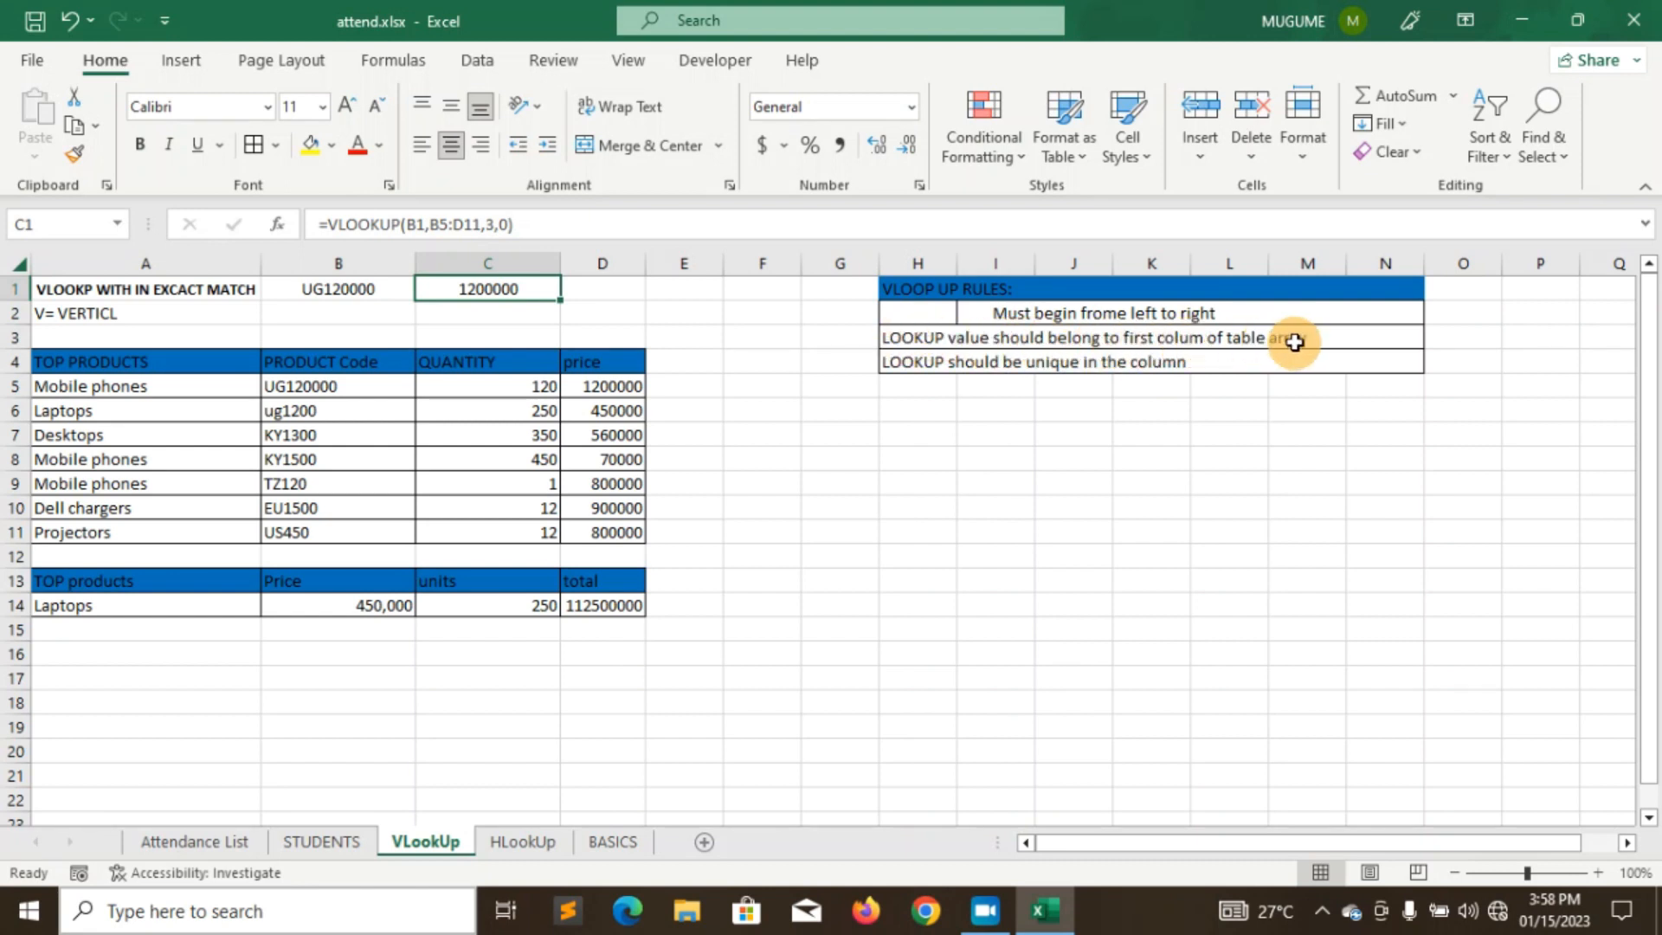
- Edit C1's =VLOOKUP(B1,B5:D11,3,0) in the formula bar with B5:D11 selected
click(427, 221)
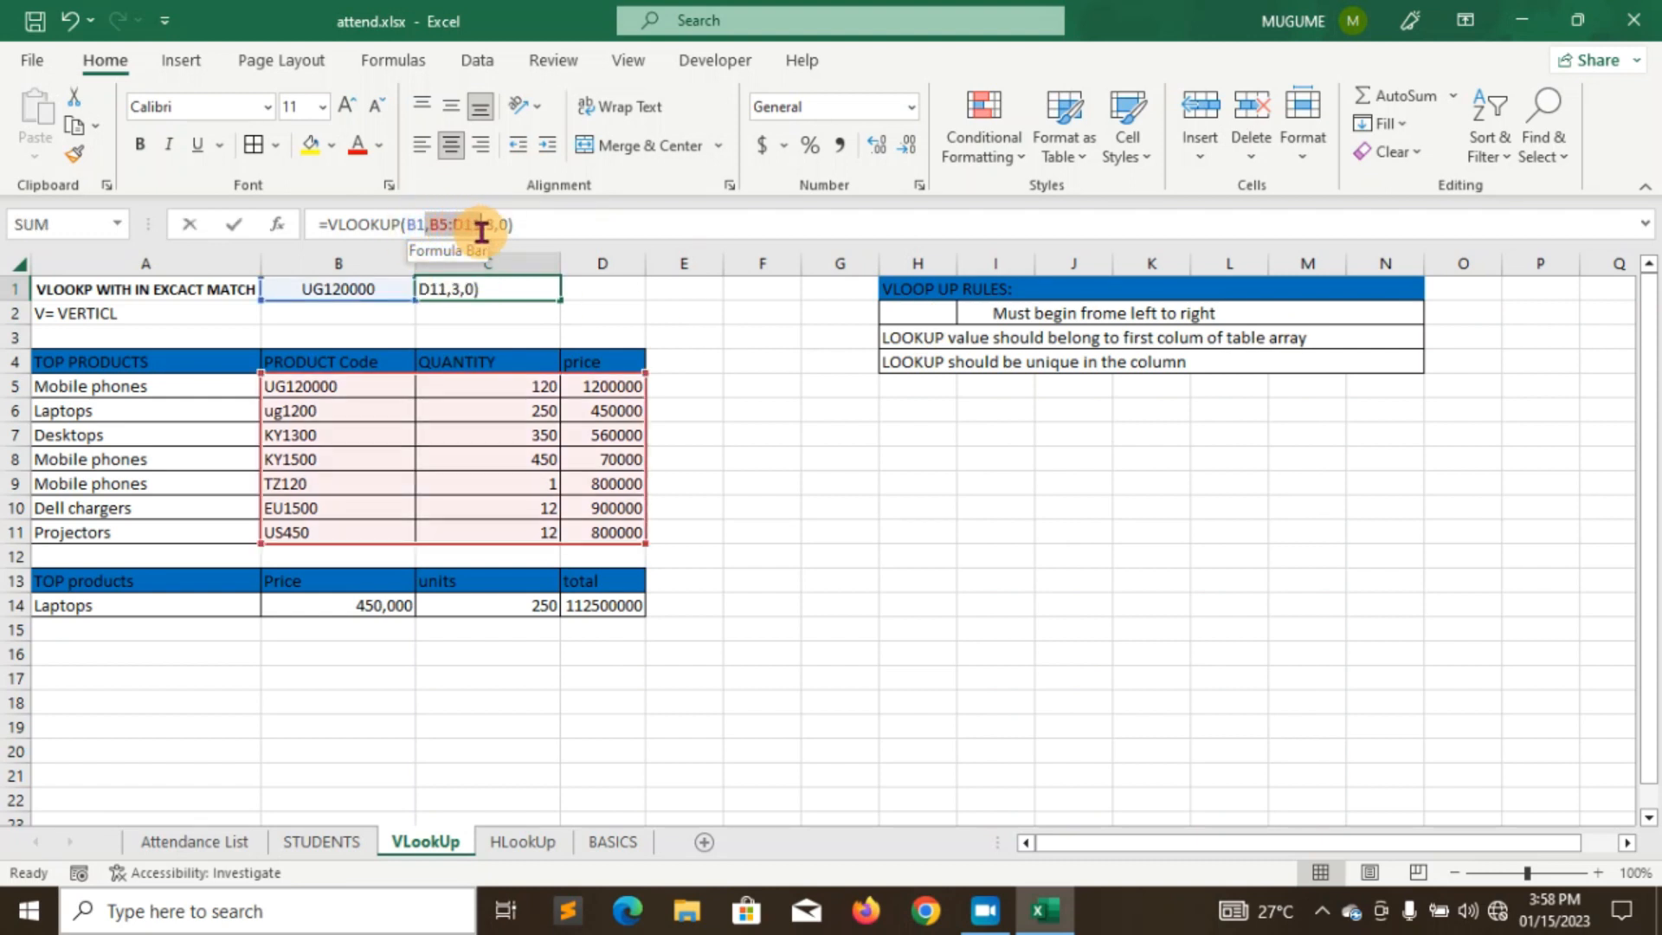
drag(427, 223, 482, 232)
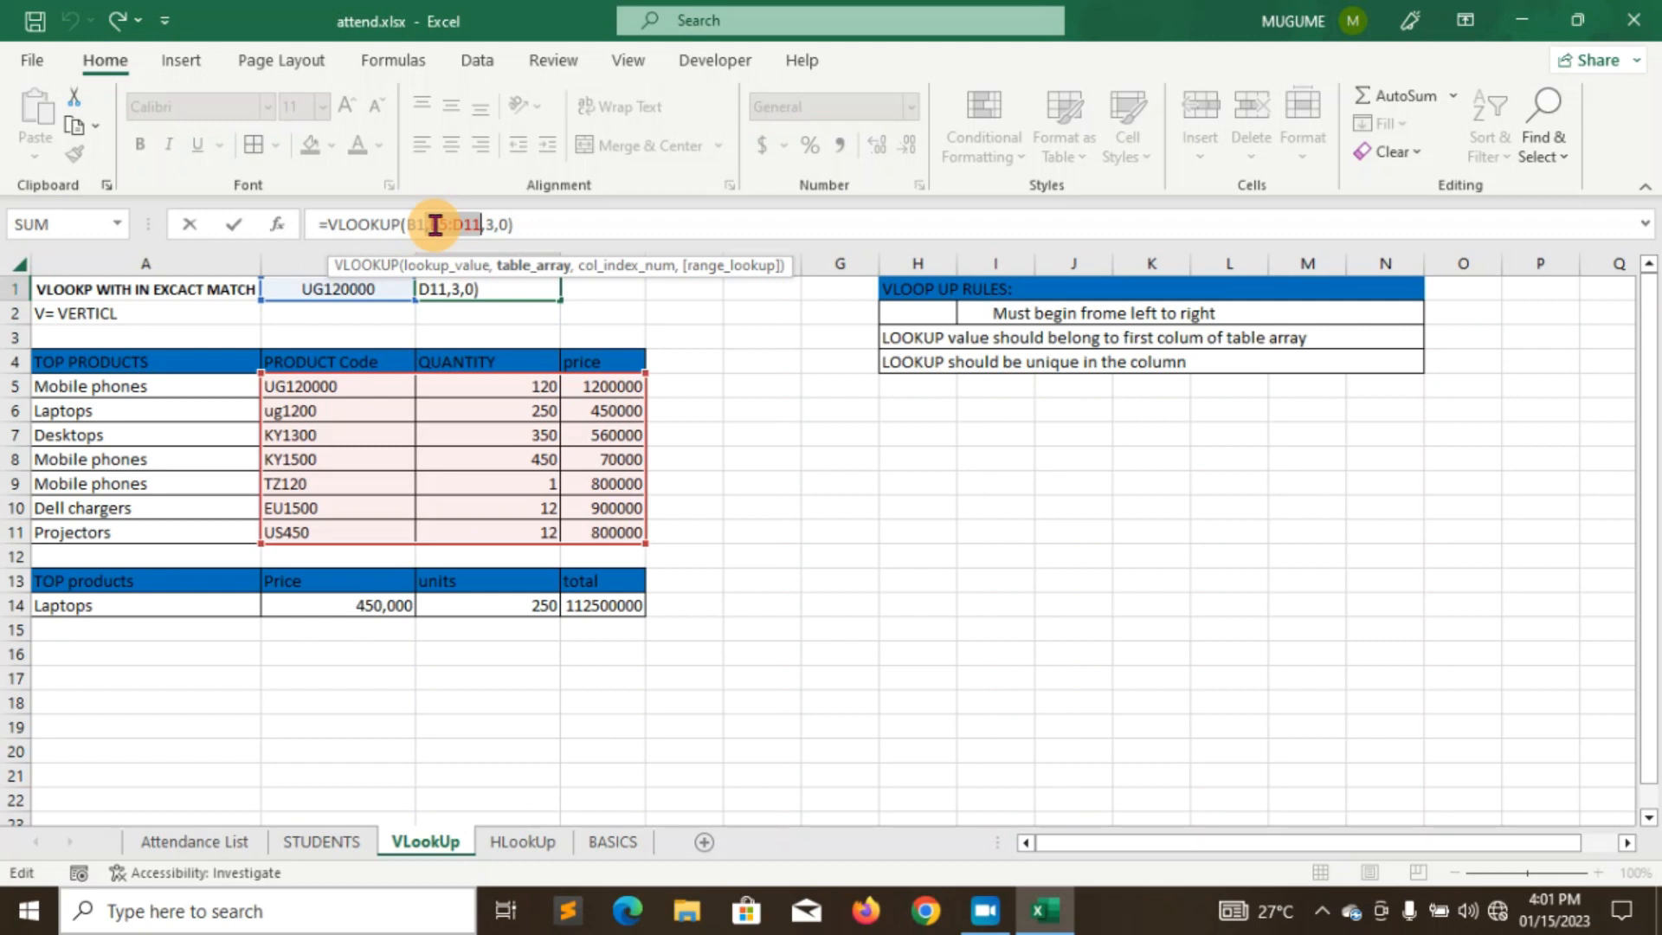
- Commit C1's VLOOKUP formula unchanged, showing 1200000, and move to the HLookUp sheet
drag(458, 222, 431, 222)
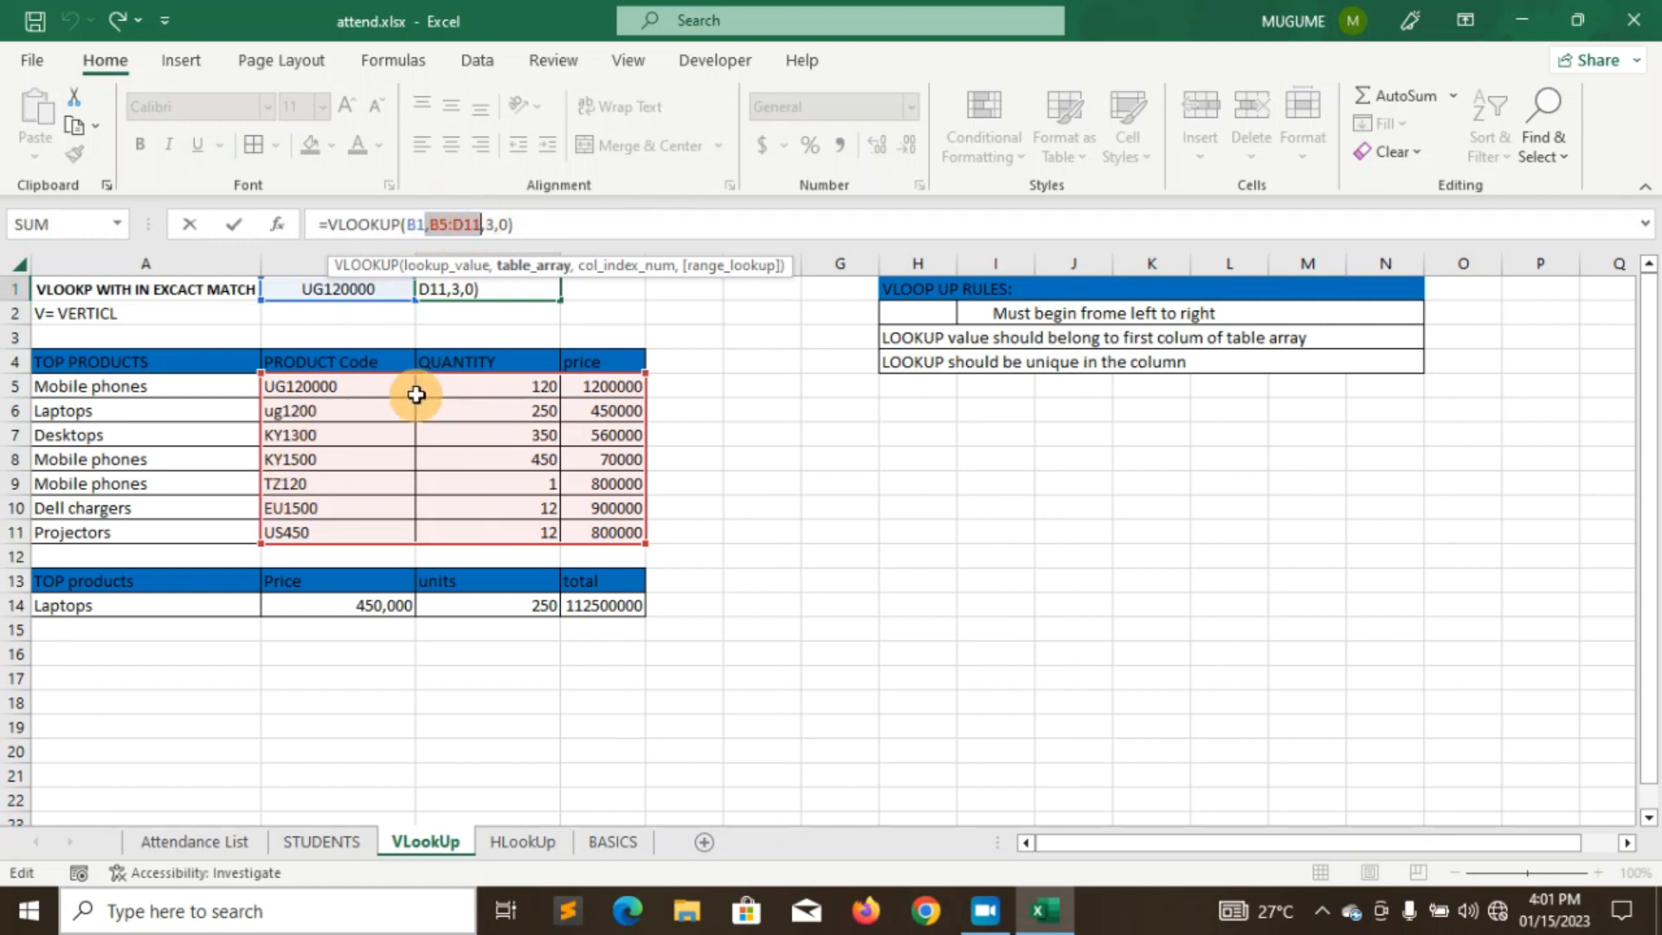
click(524, 228)
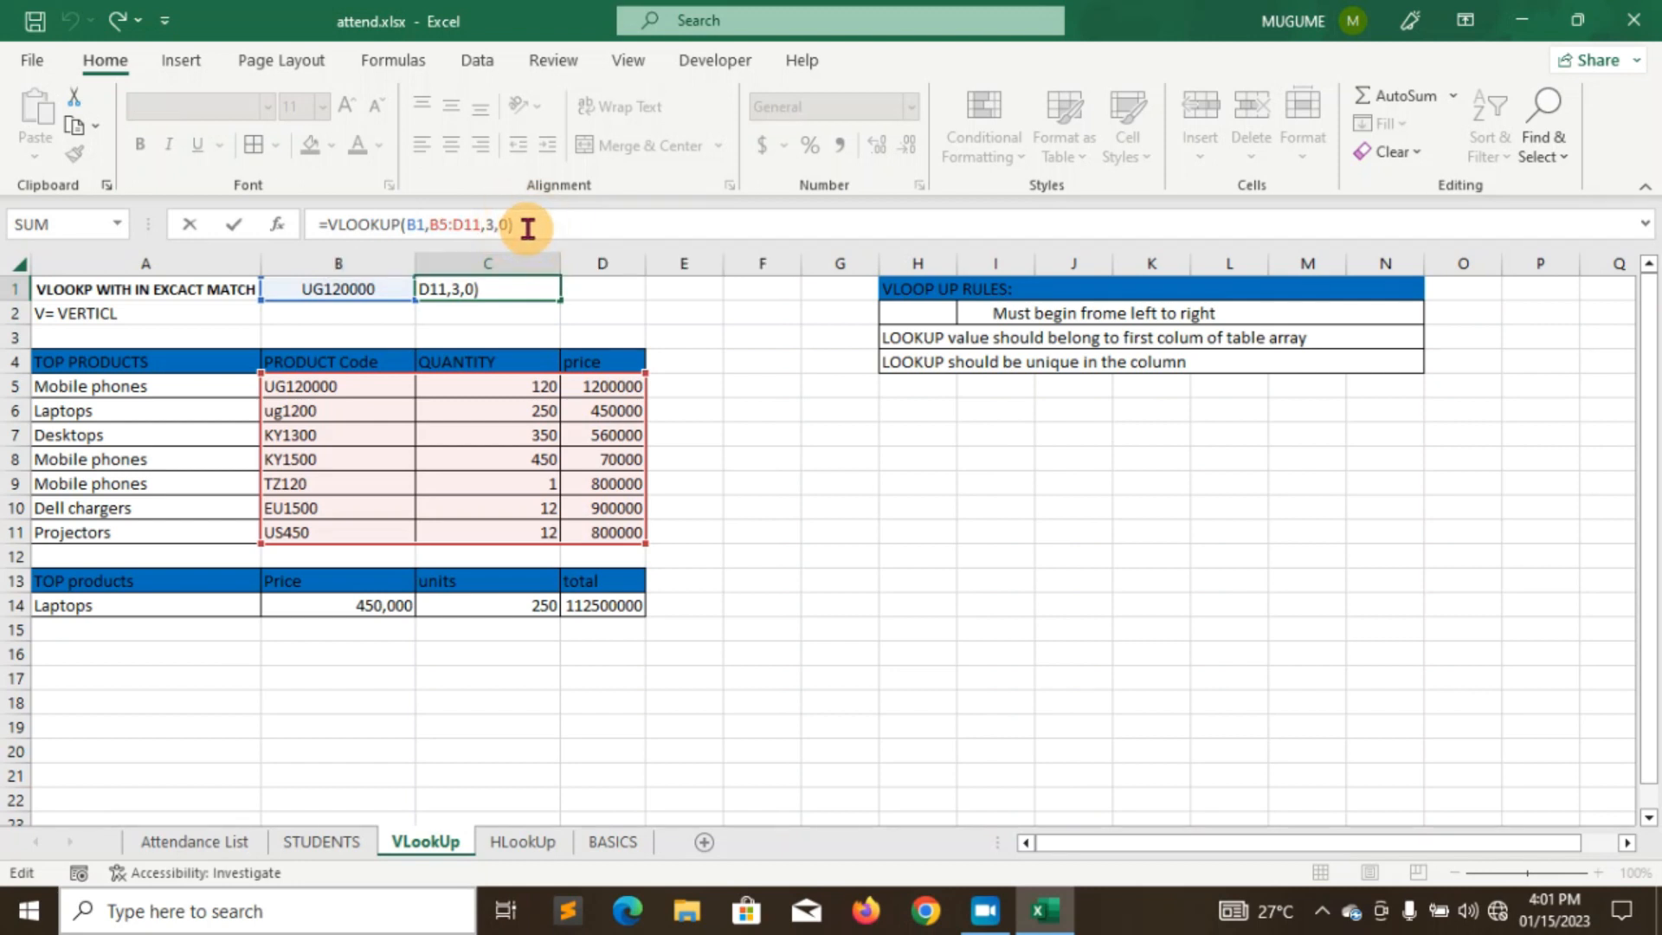
key(Return)
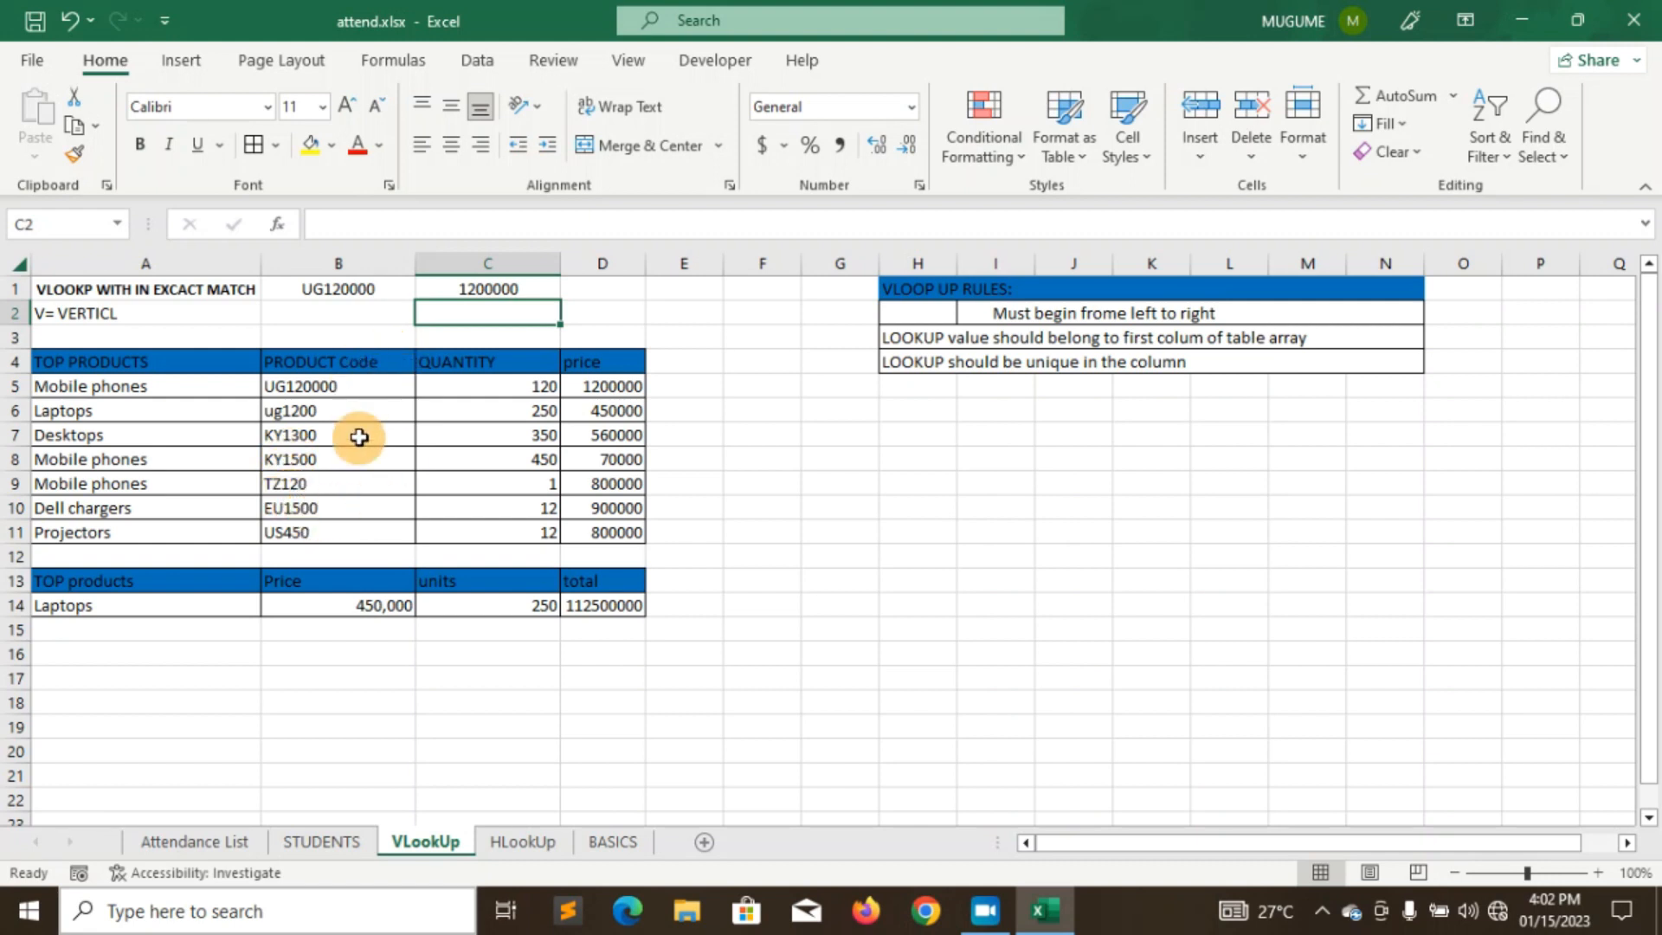
click(522, 844)
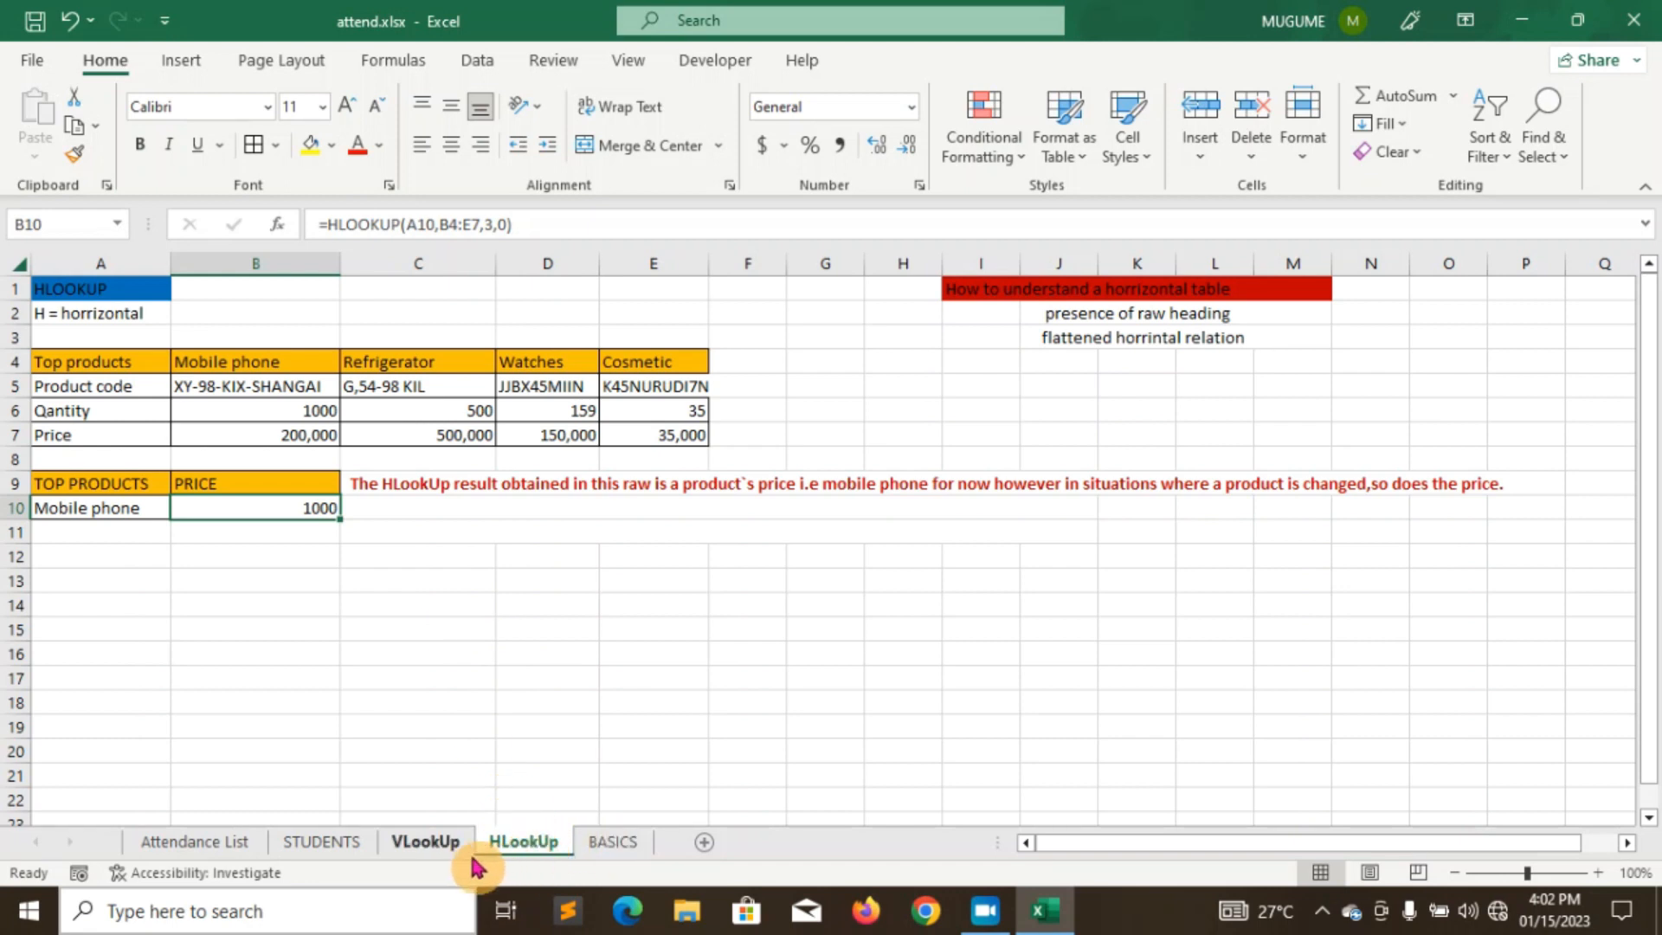
- Flip between the HLookUp and VLookUp sheets to compare them, ending on VLookUp
click(433, 847)
click(515, 845)
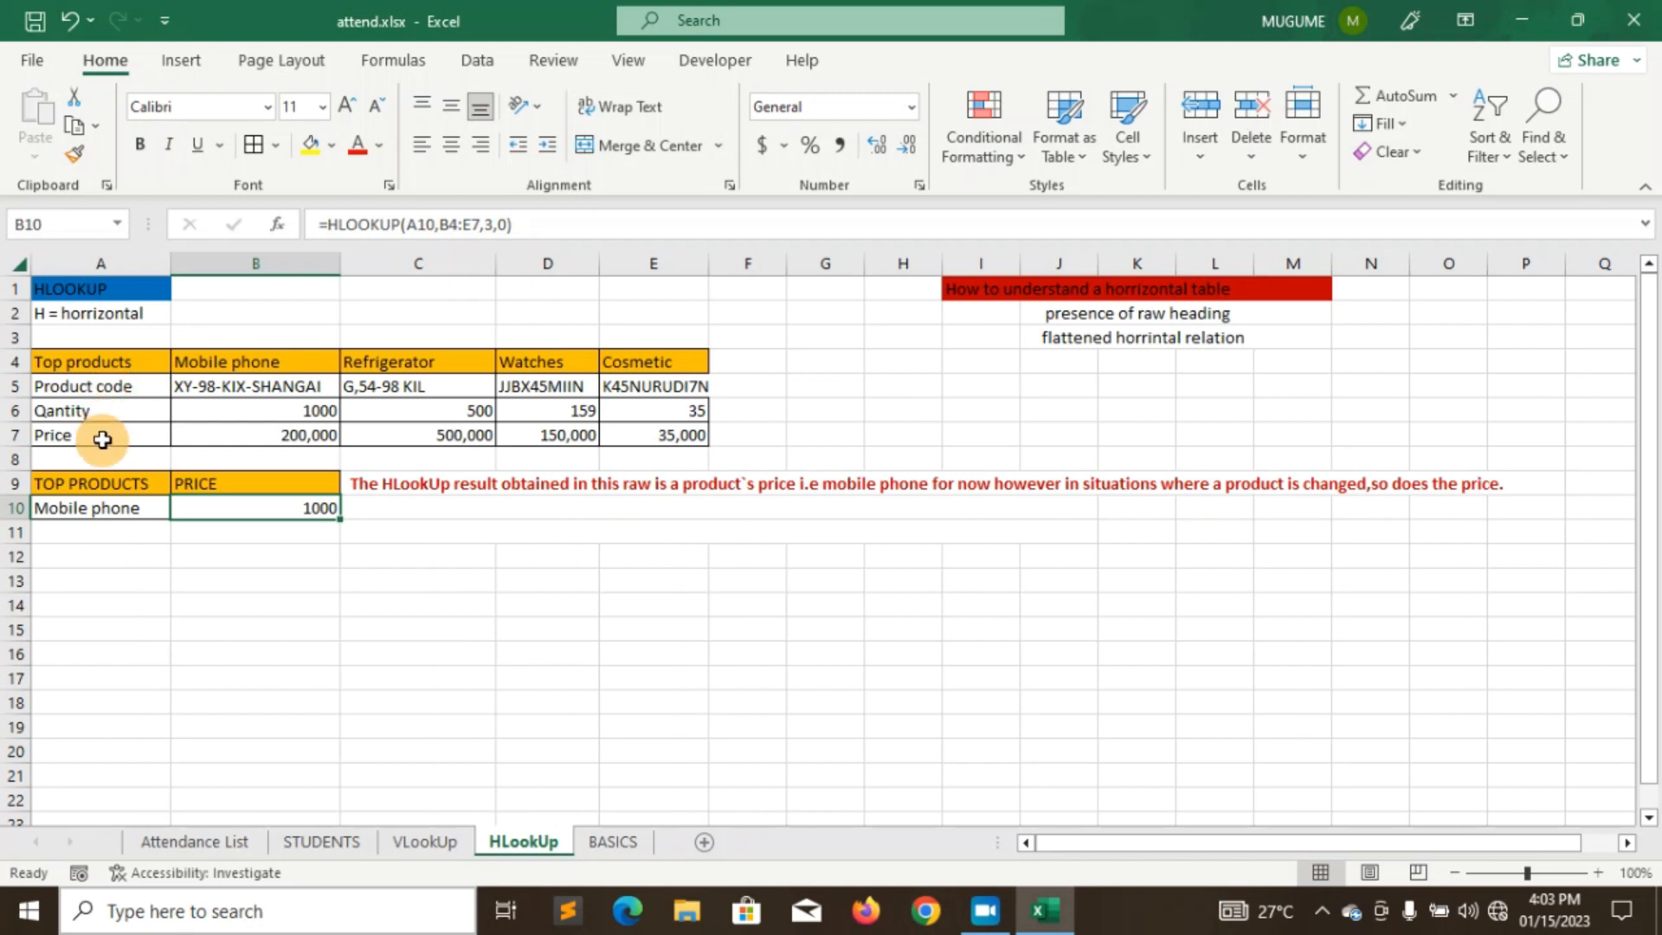
click(415, 844)
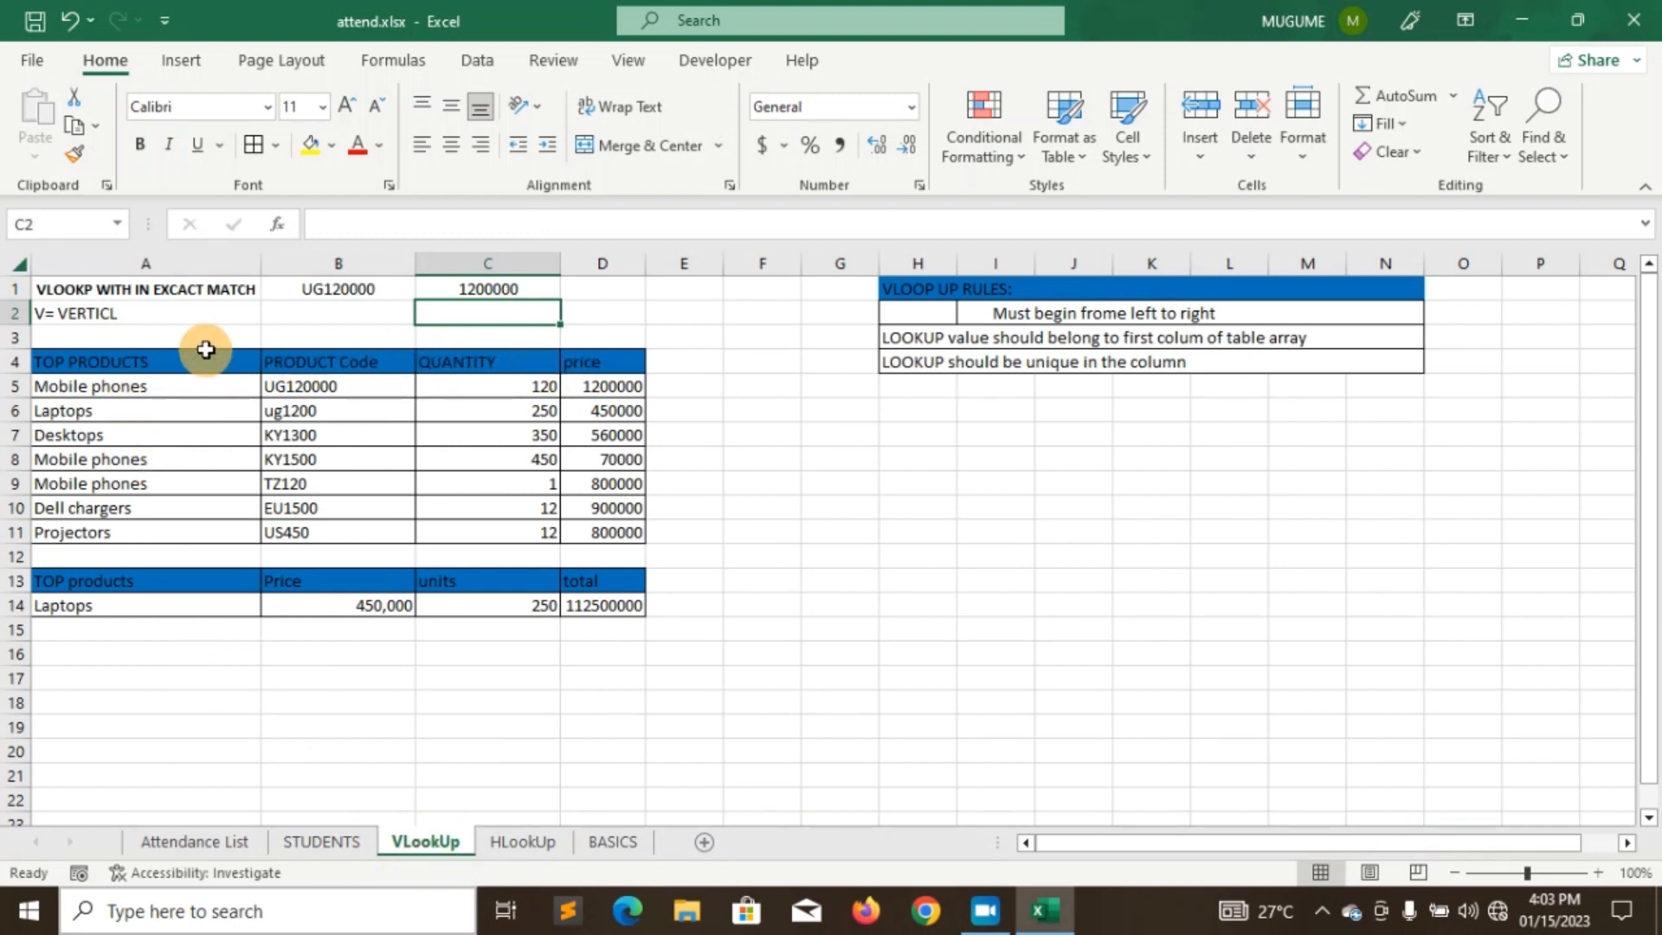
click(517, 842)
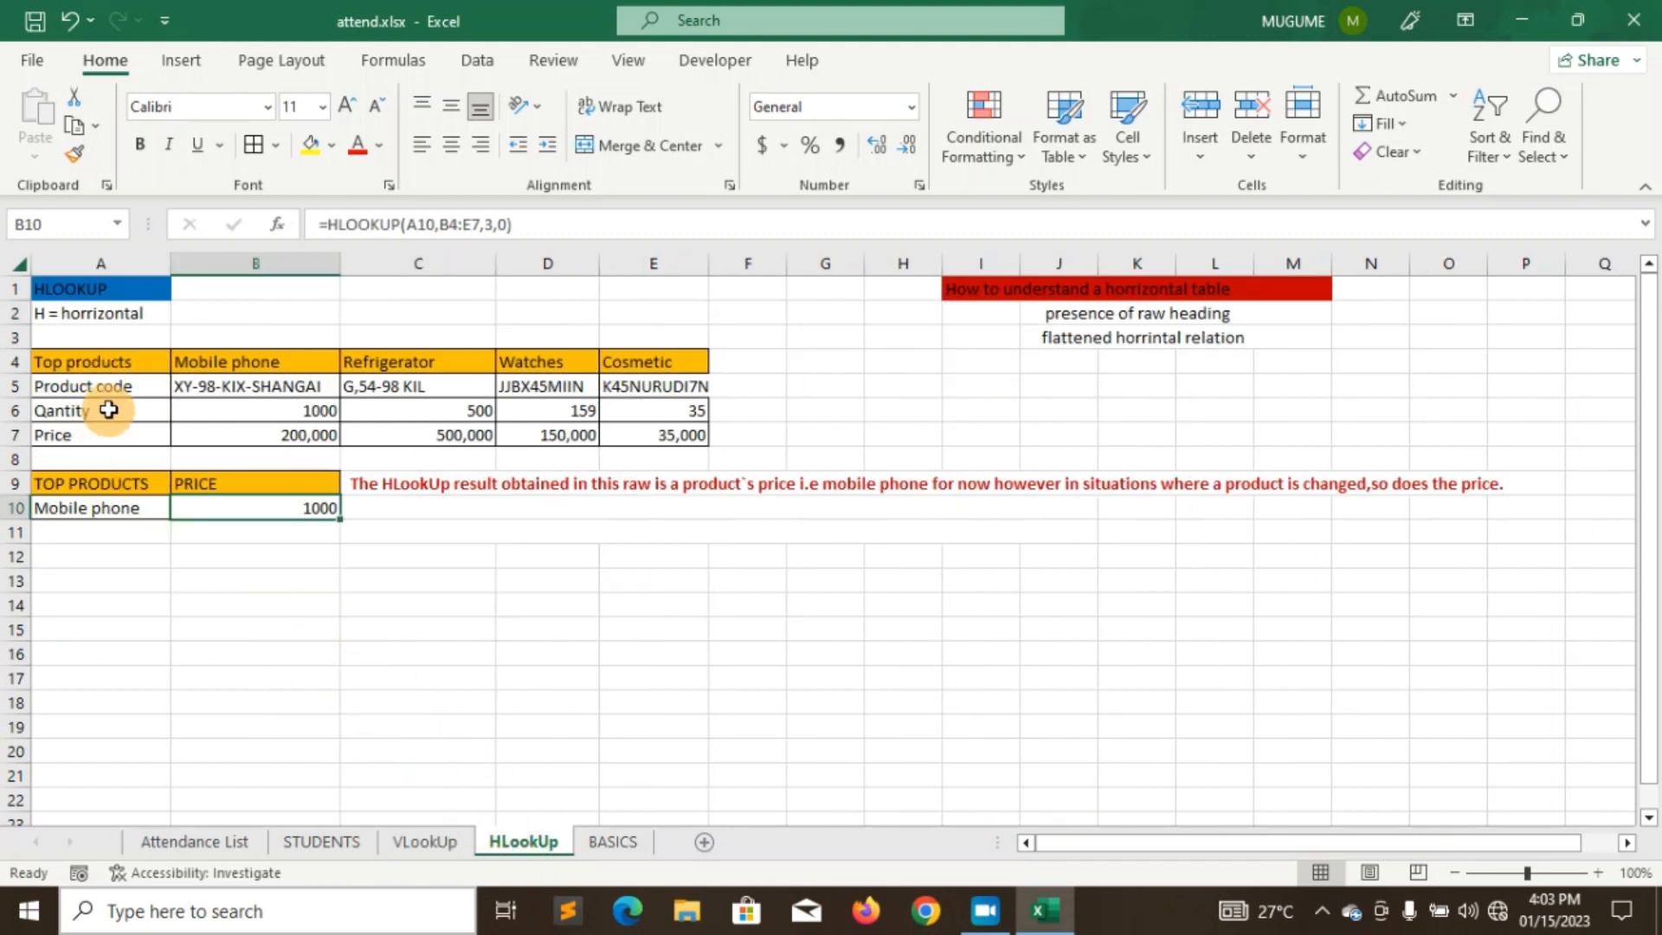
click(423, 842)
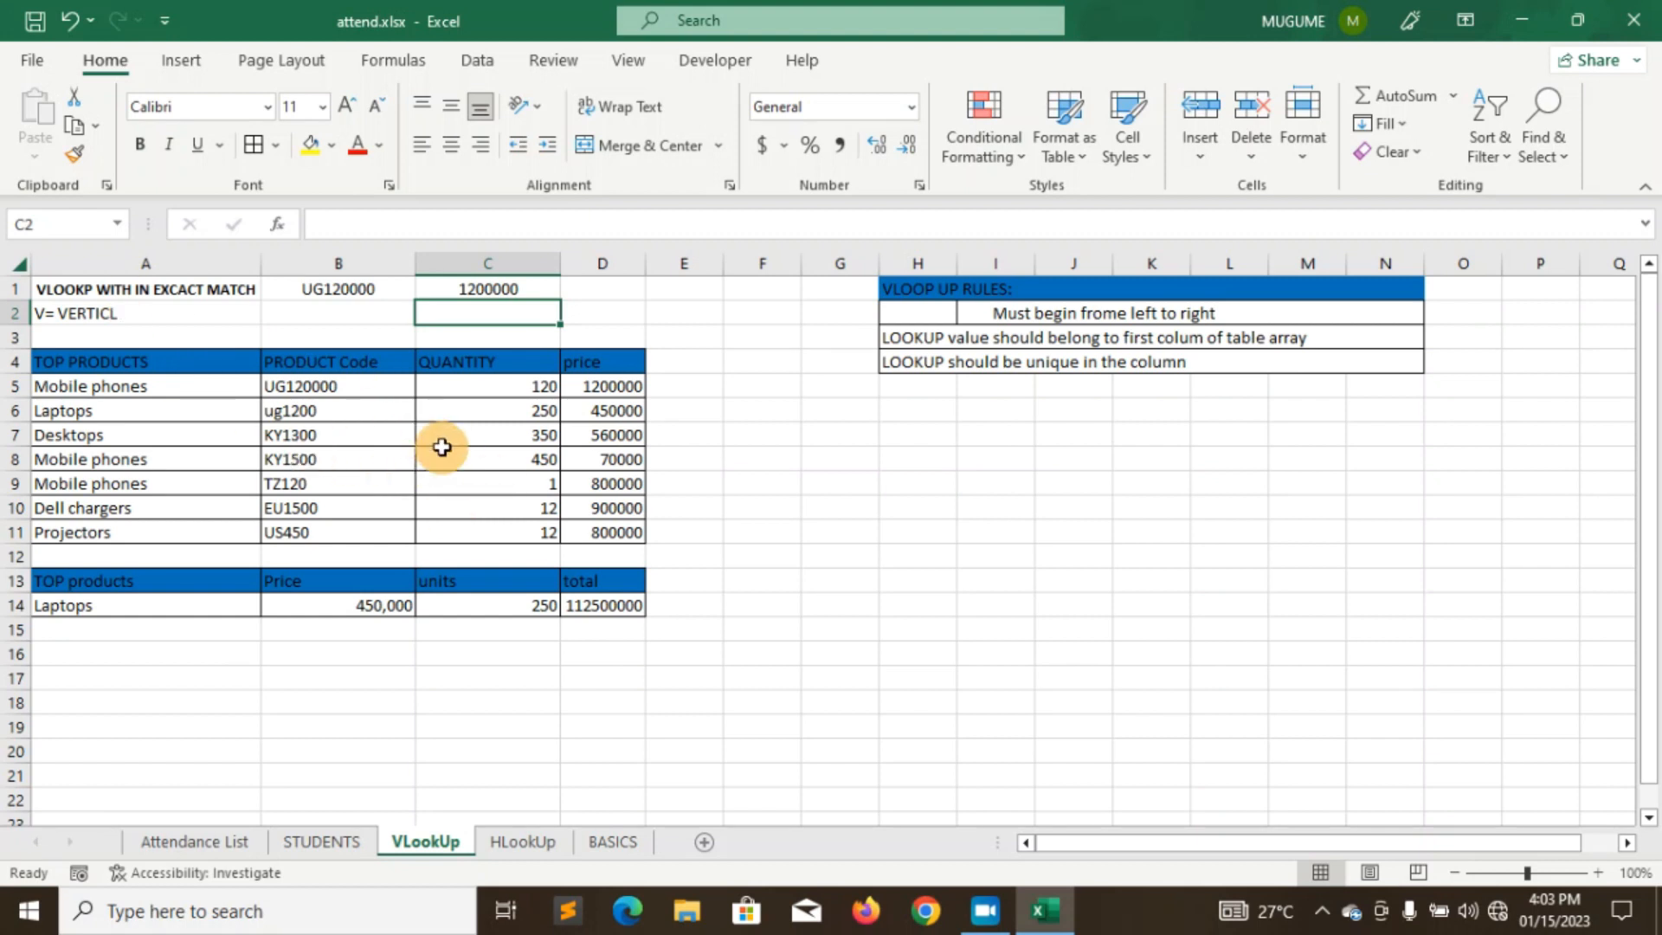
click(552, 845)
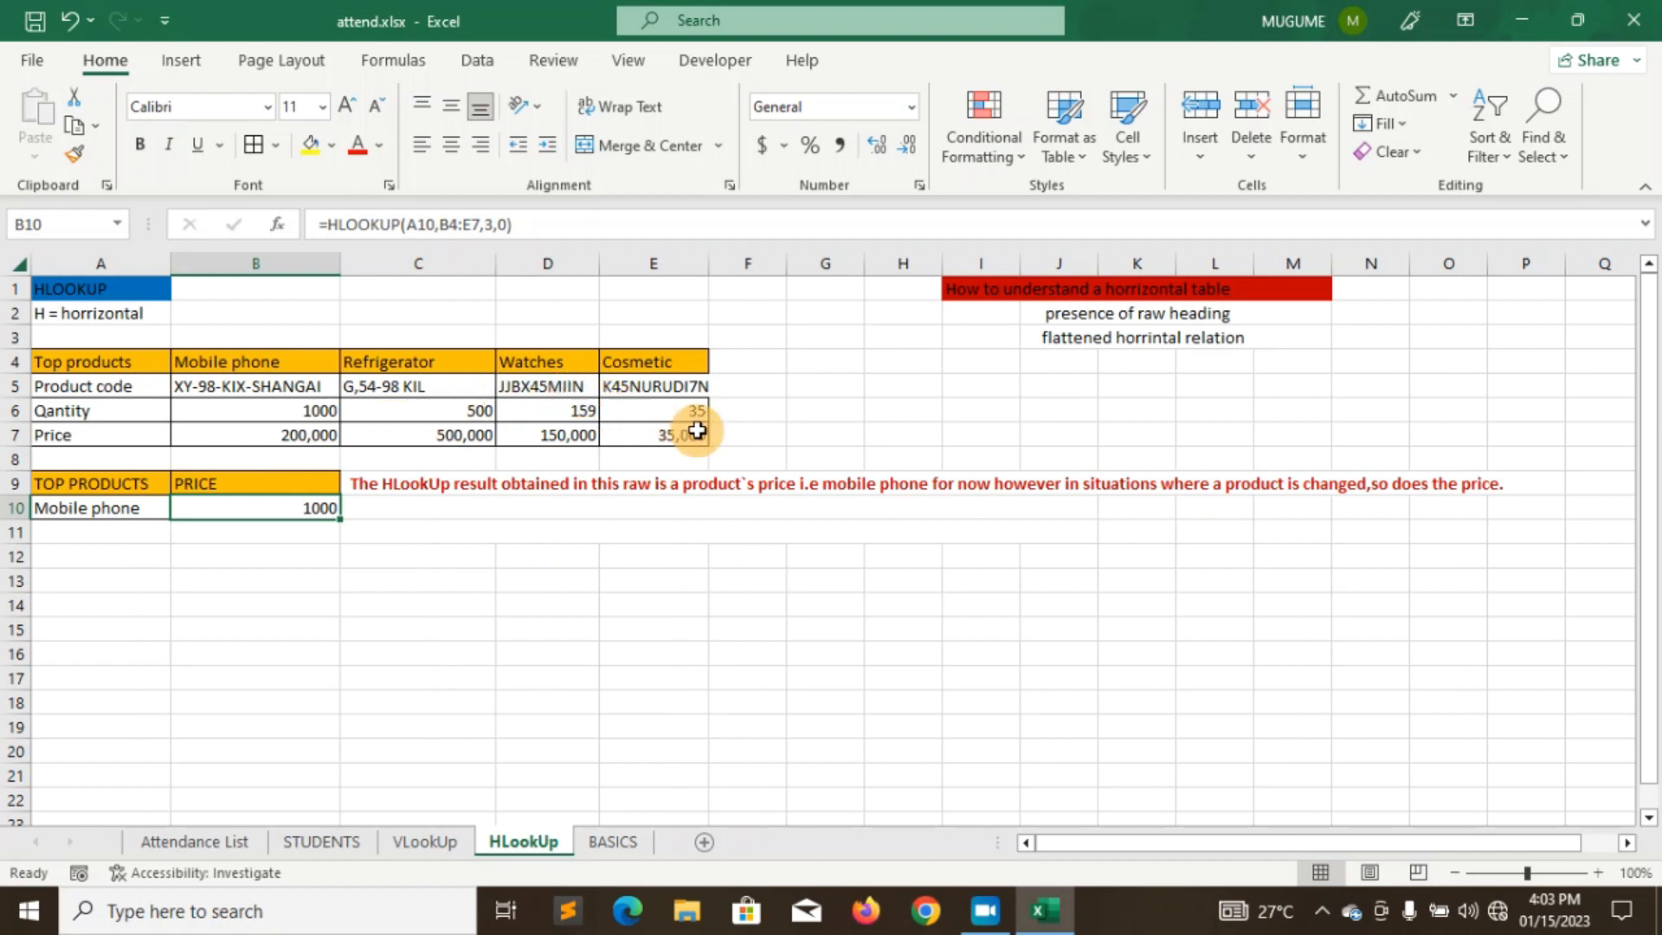
click(424, 841)
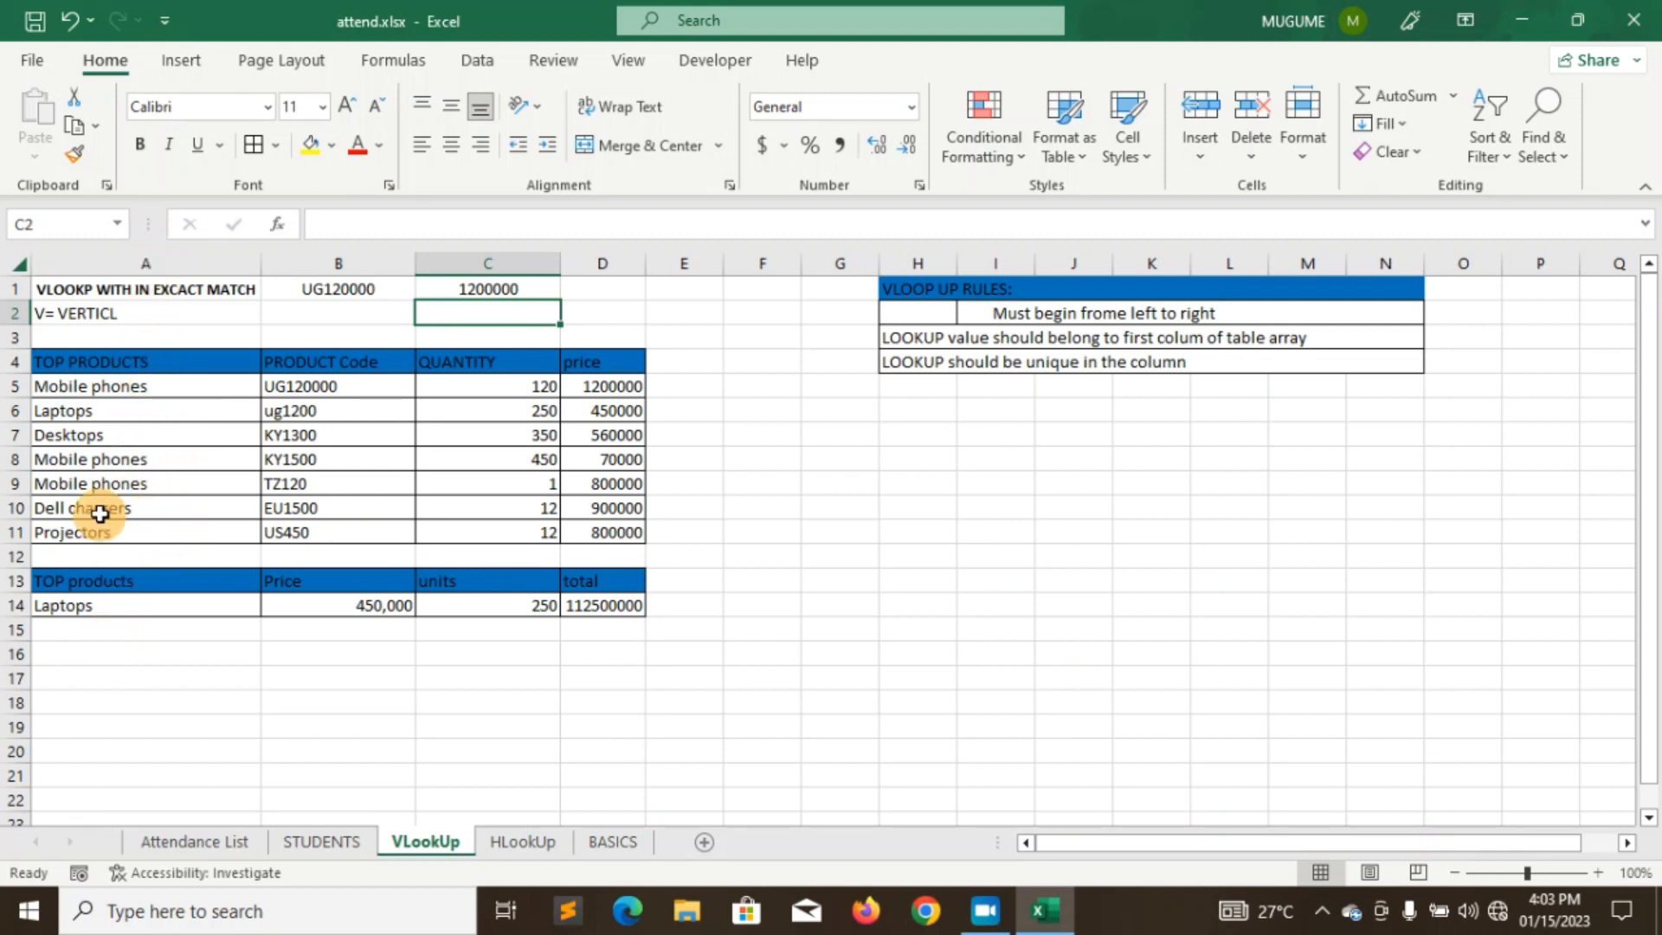
- Alternate between the VLookUp product table and HLookUp sheet, settling on HLookUp
click(526, 842)
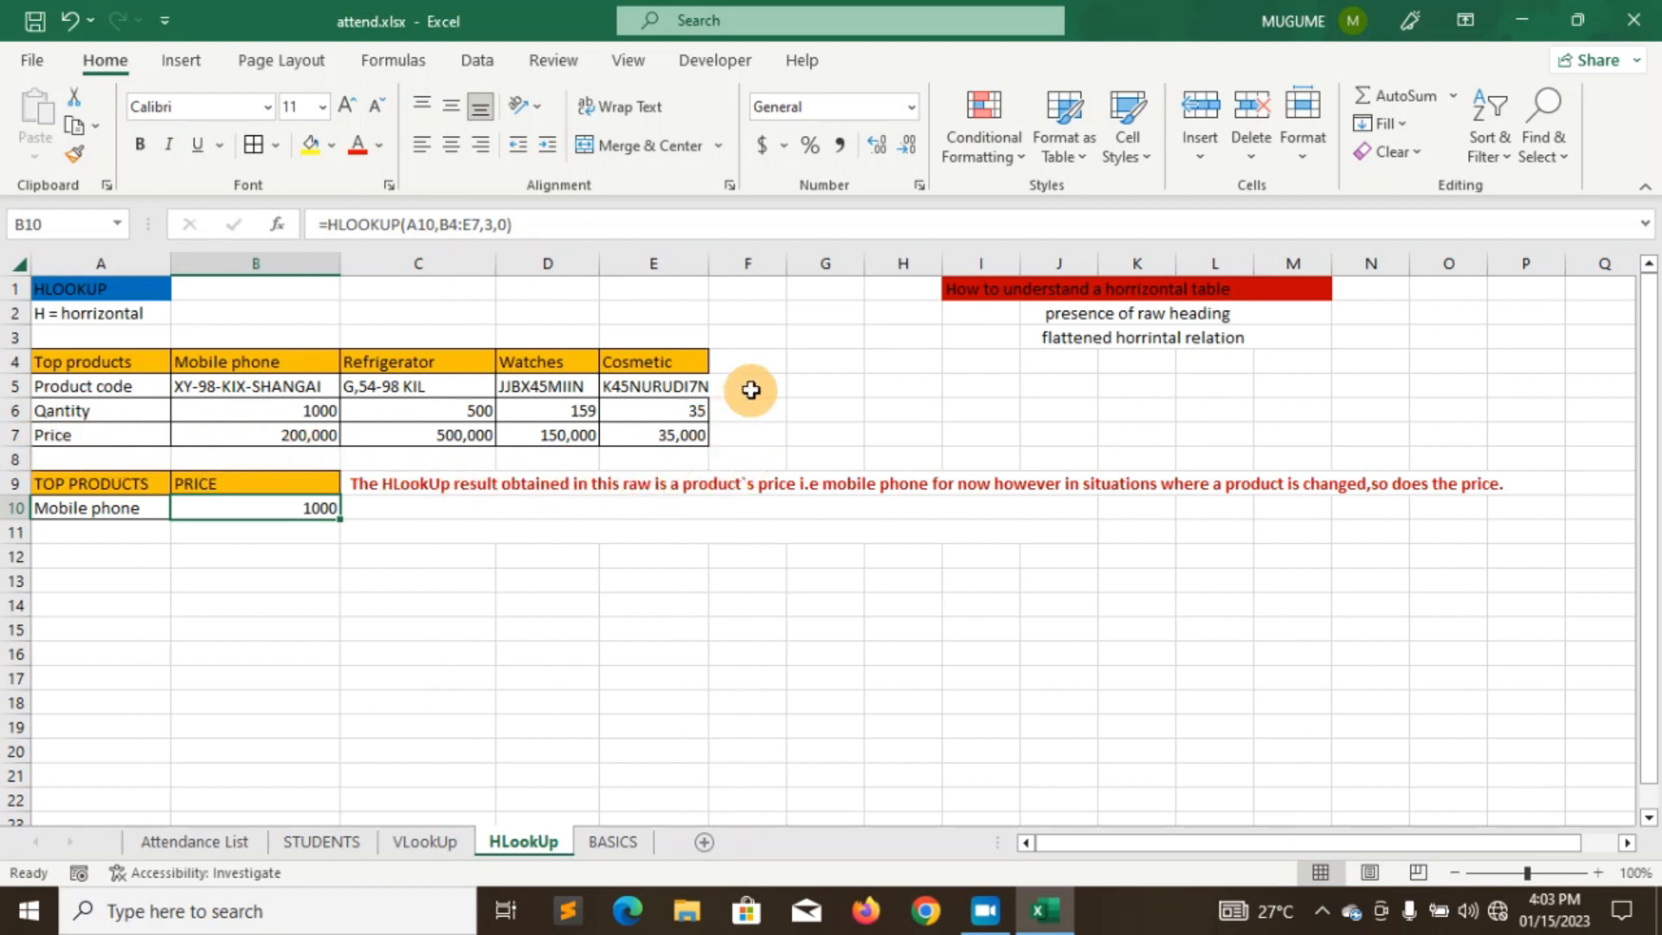
click(425, 841)
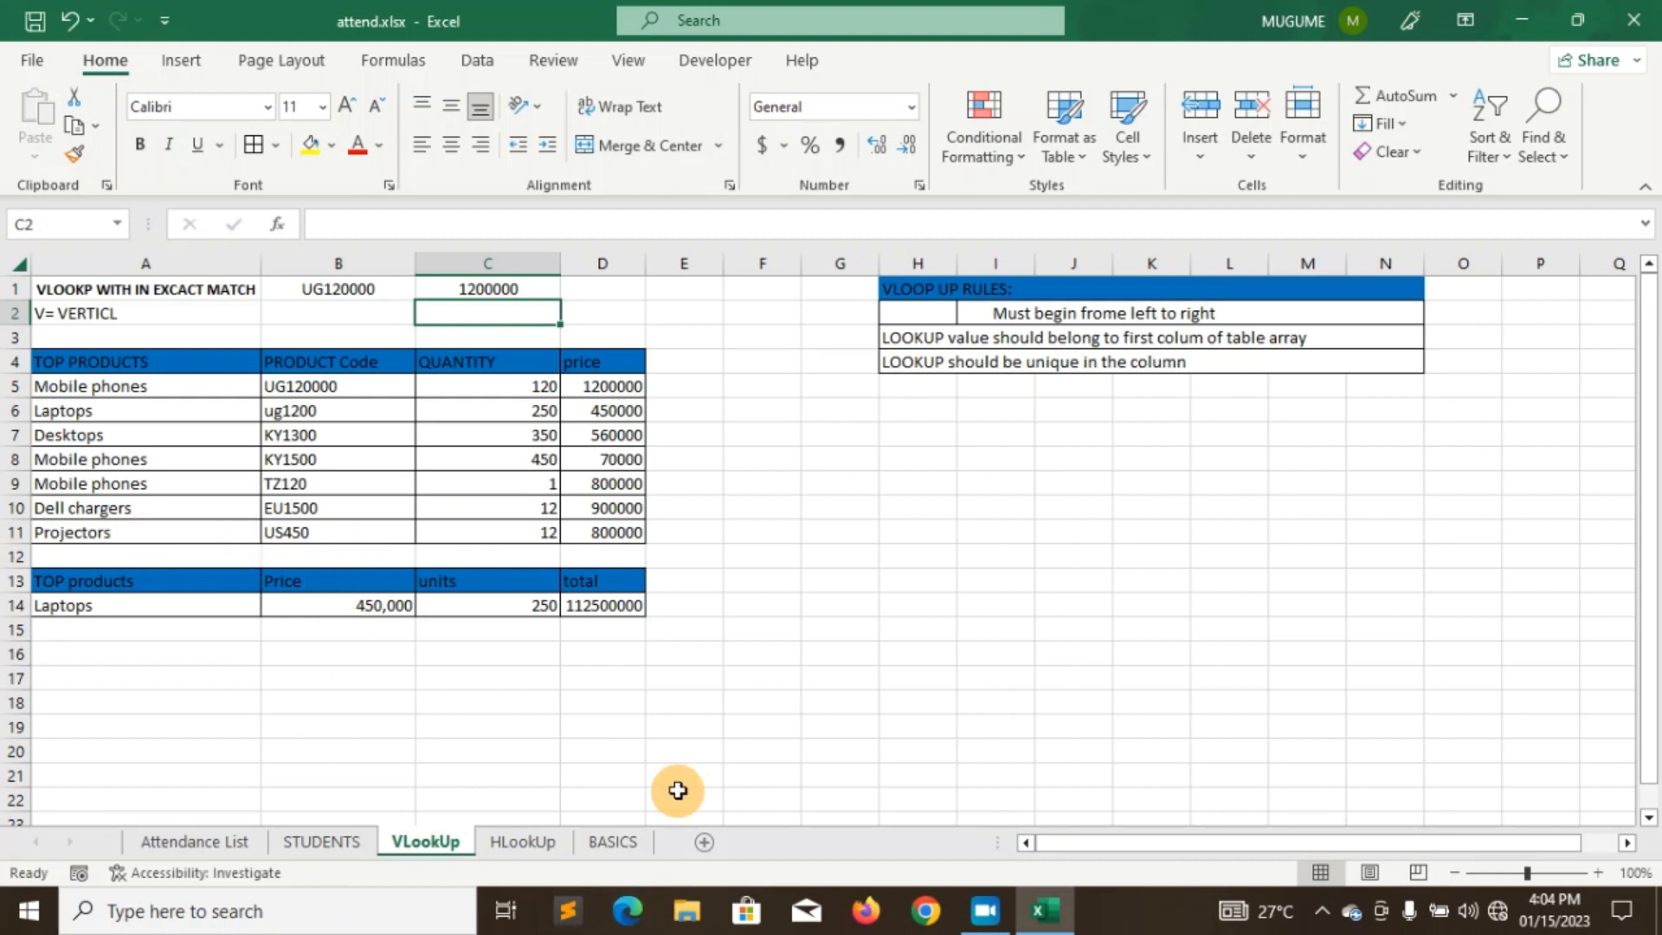
click(542, 845)
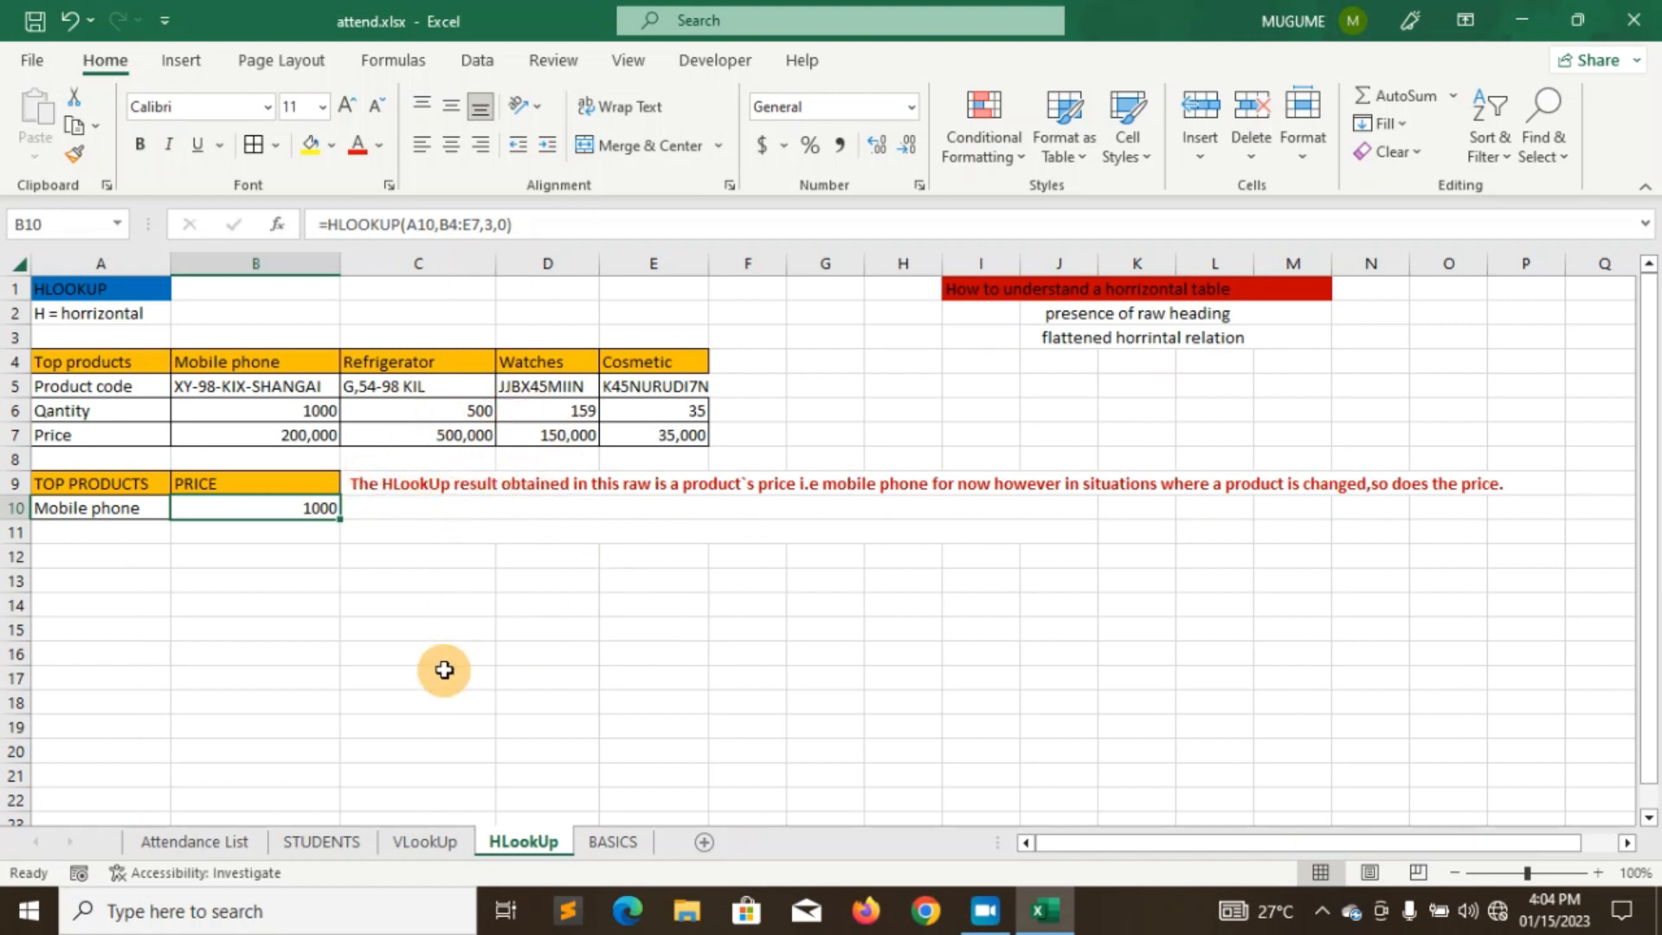
click(425, 842)
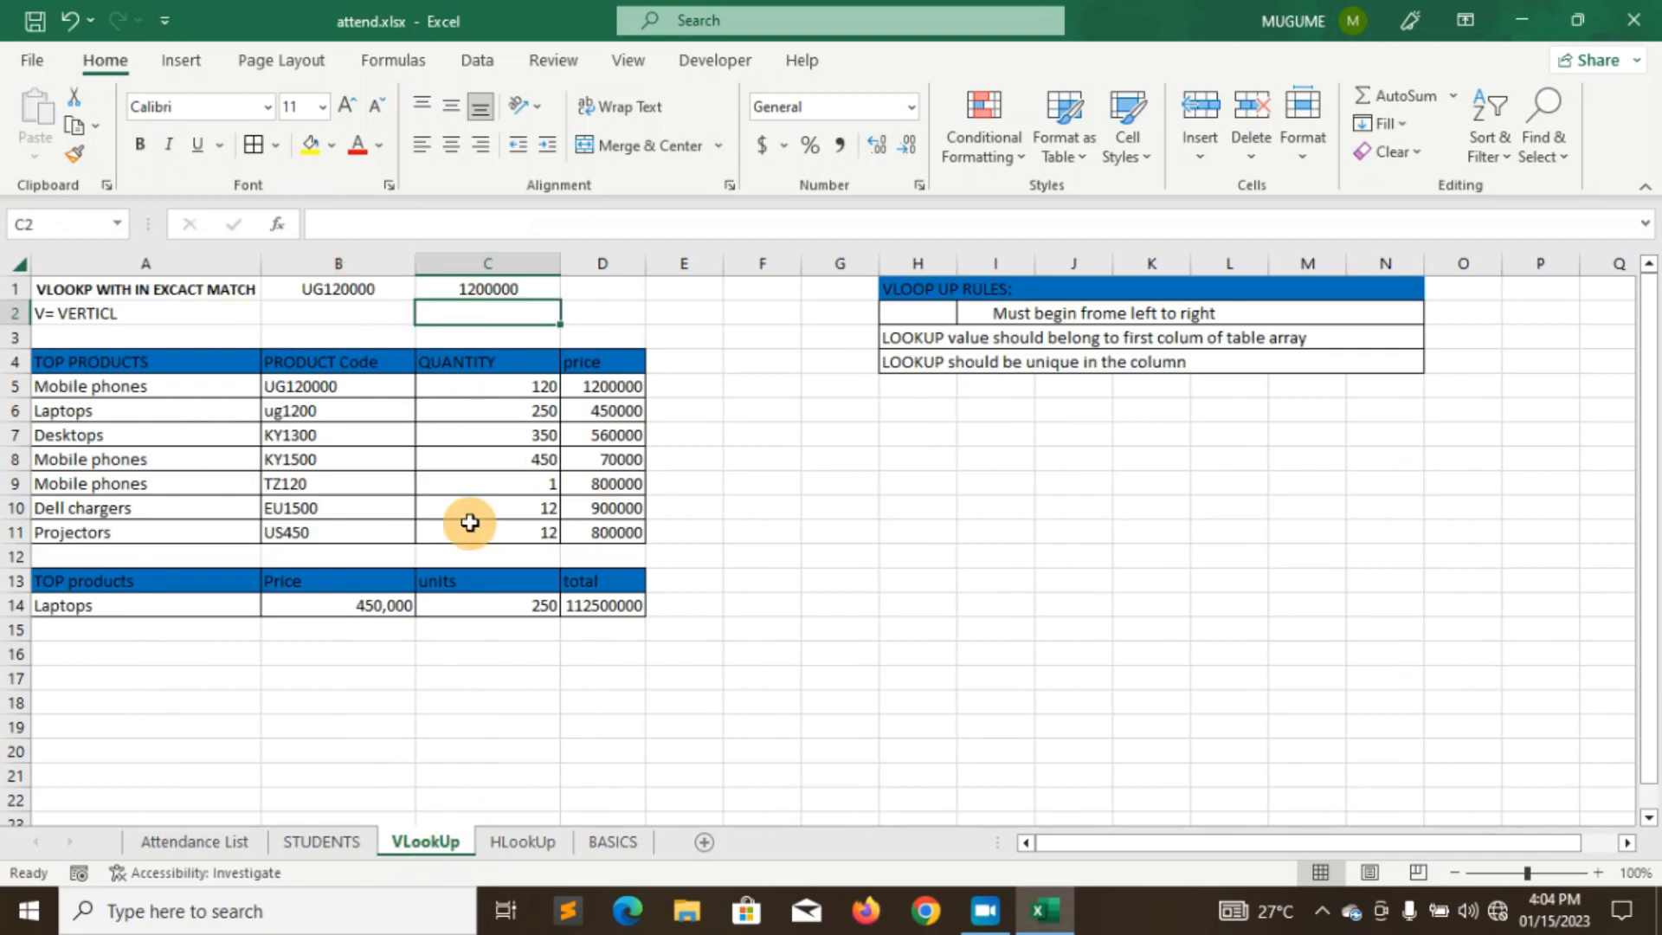
click(523, 842)
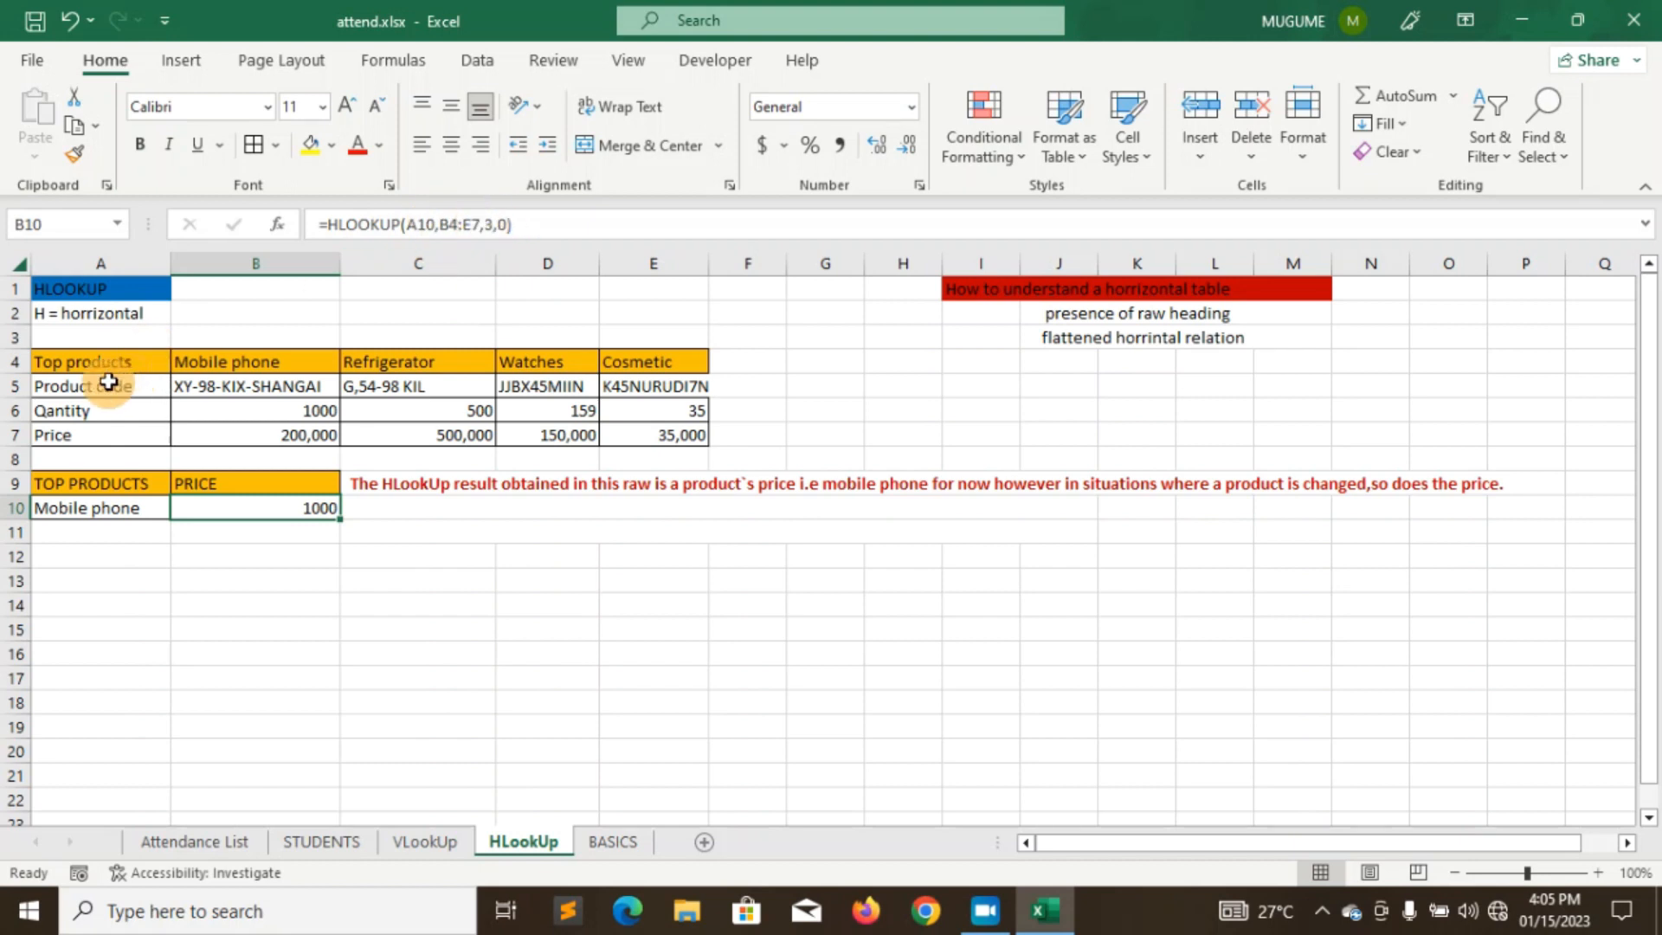
- Change B10's range_lookup to 0, committing =HLOOKUP(A10,B4:E7,3,0) as an exact match
click(508, 225)
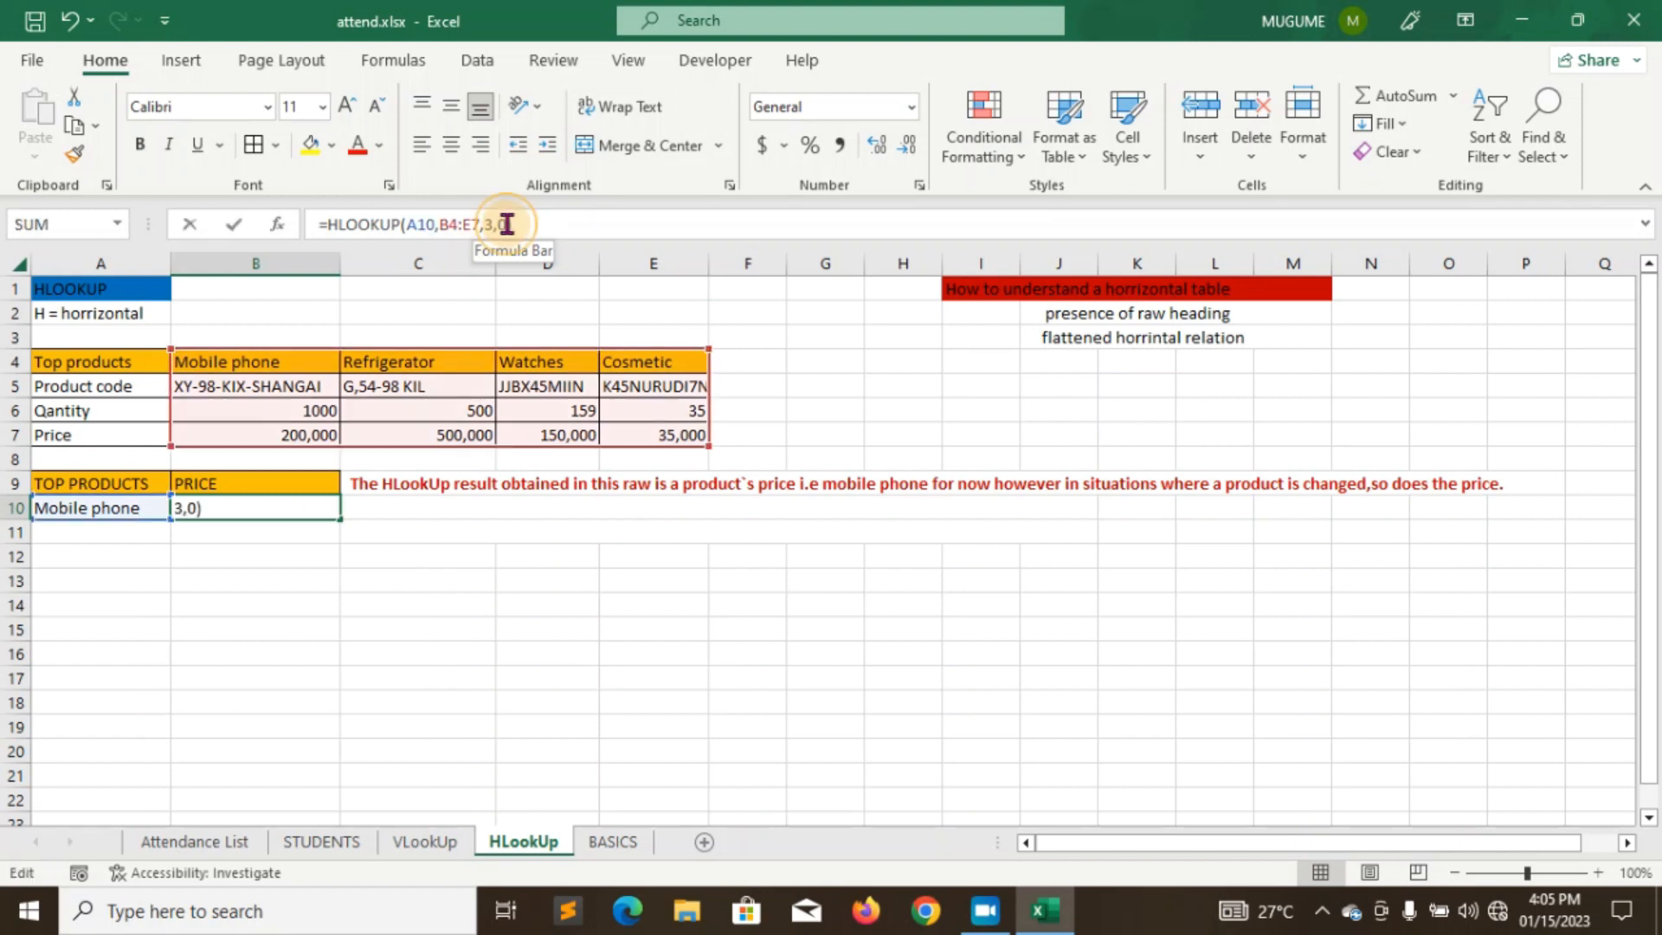
key(BackSpace)
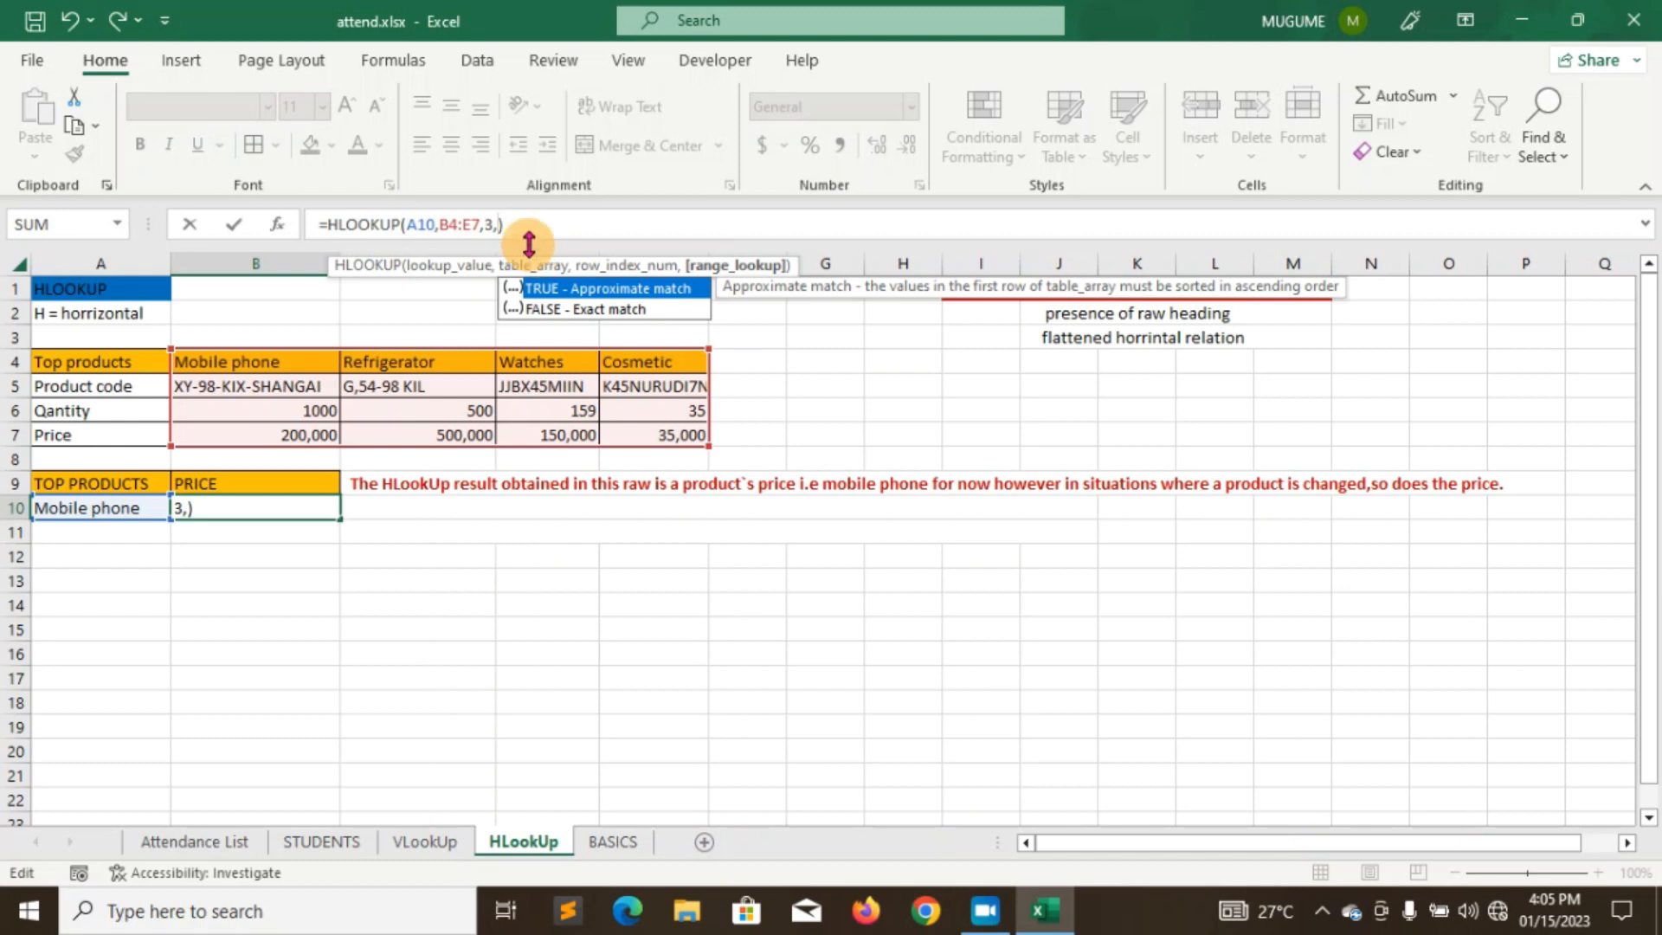
text(1)
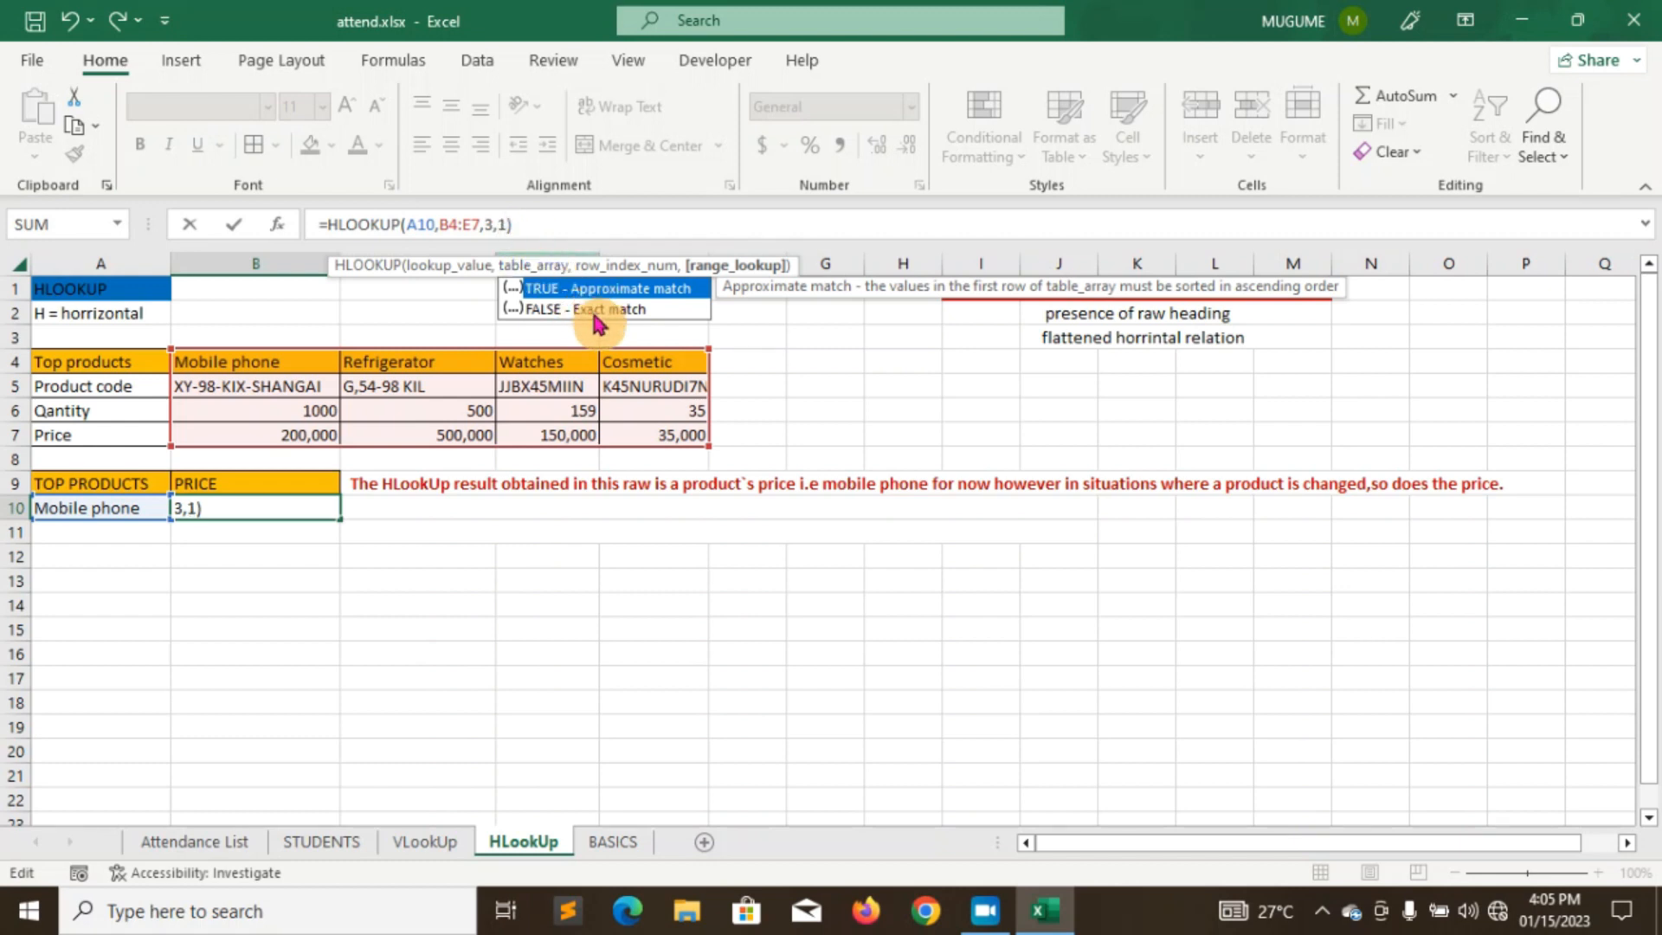
key(BackSpace)
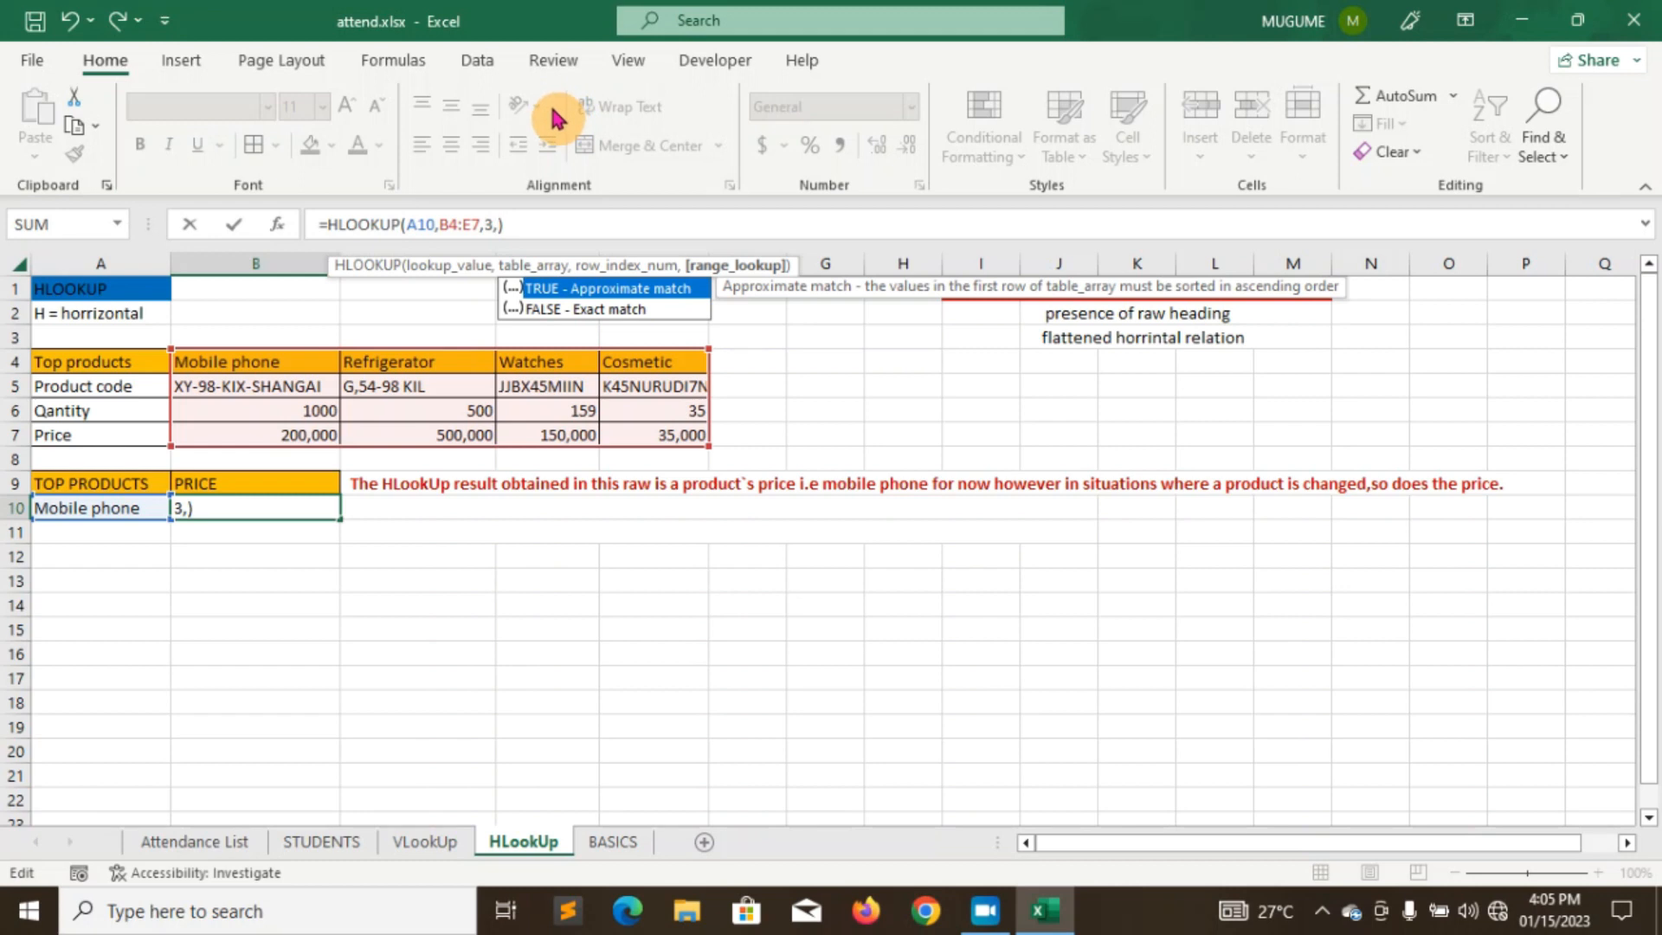
text(0)
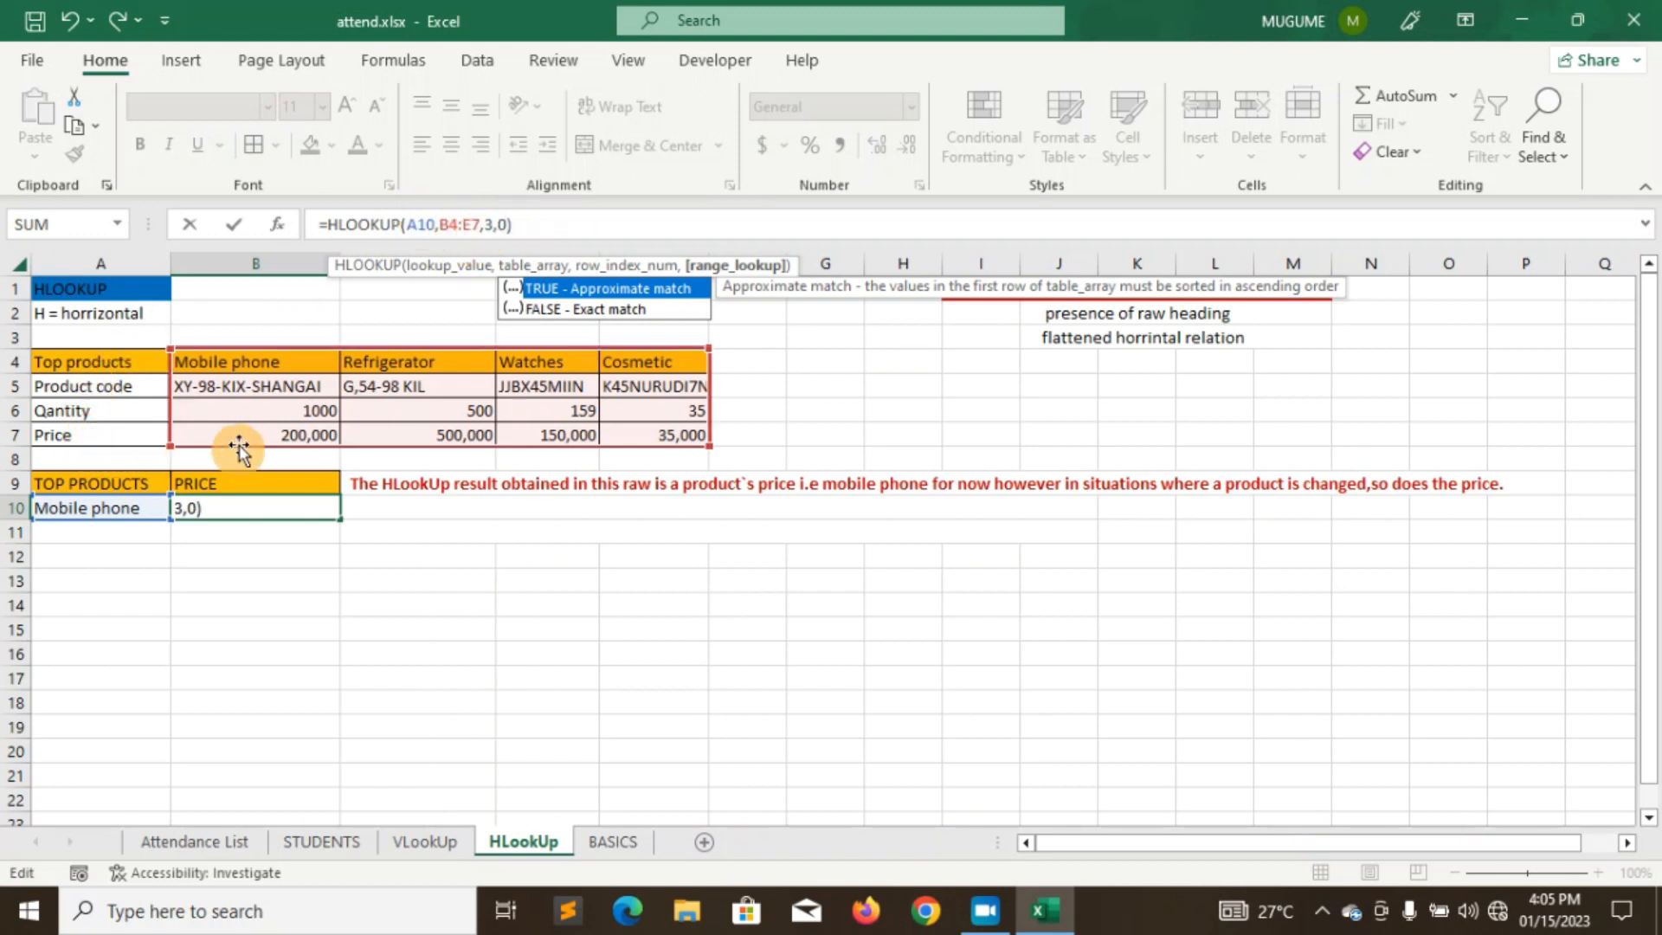
click(523, 229)
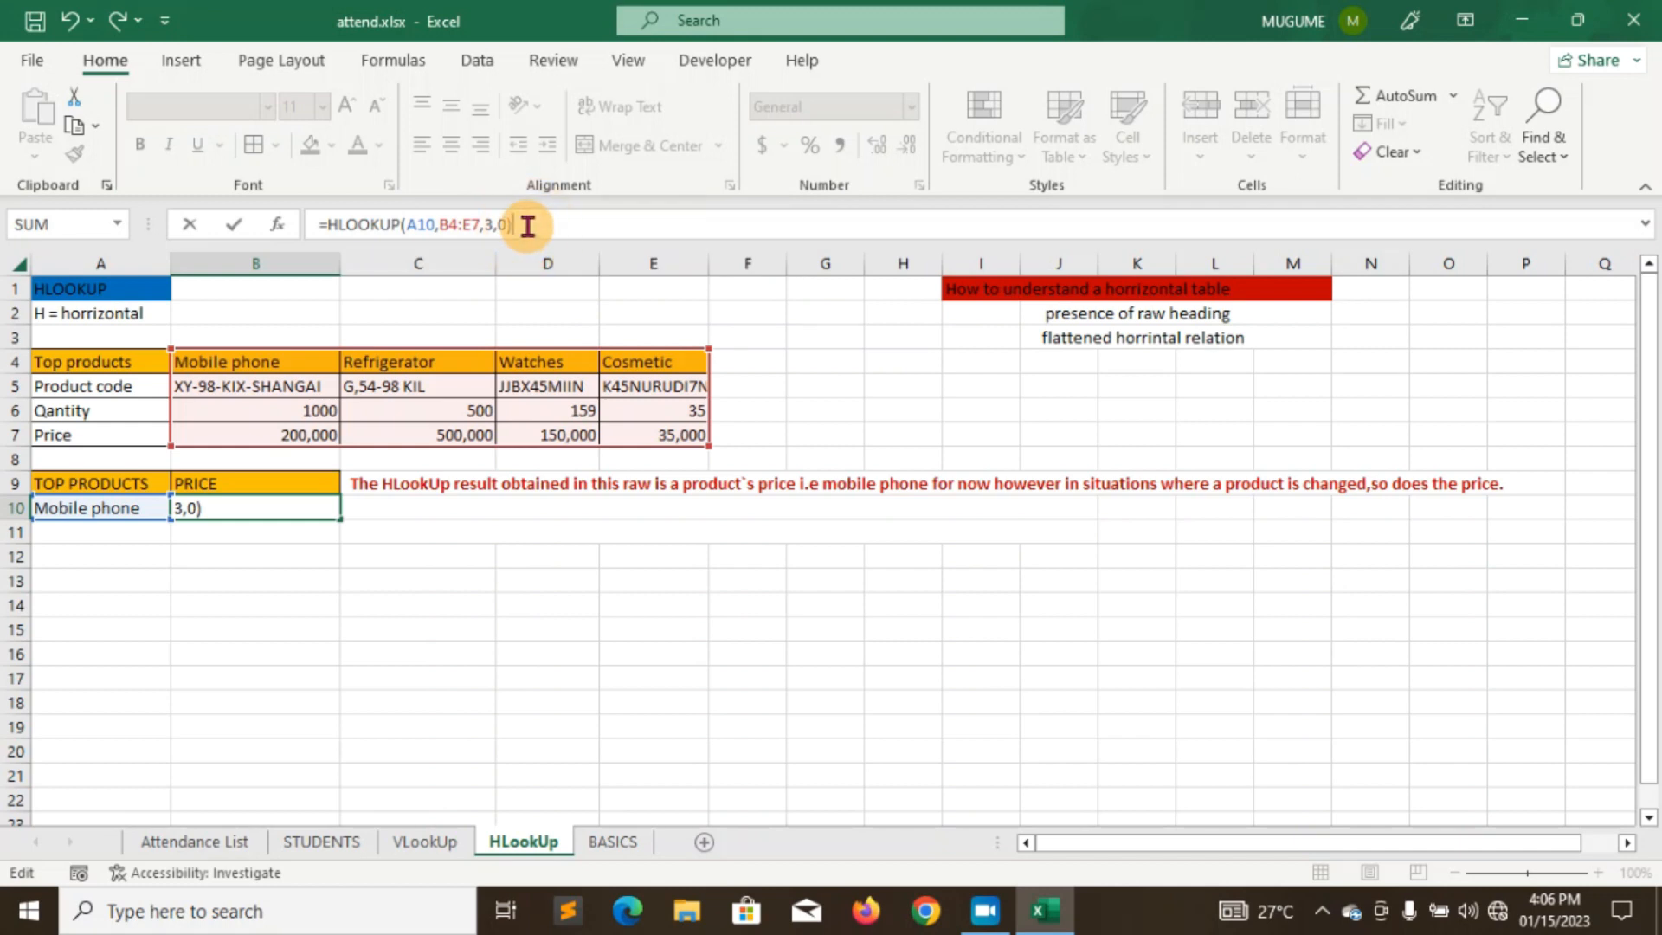
key(Return)
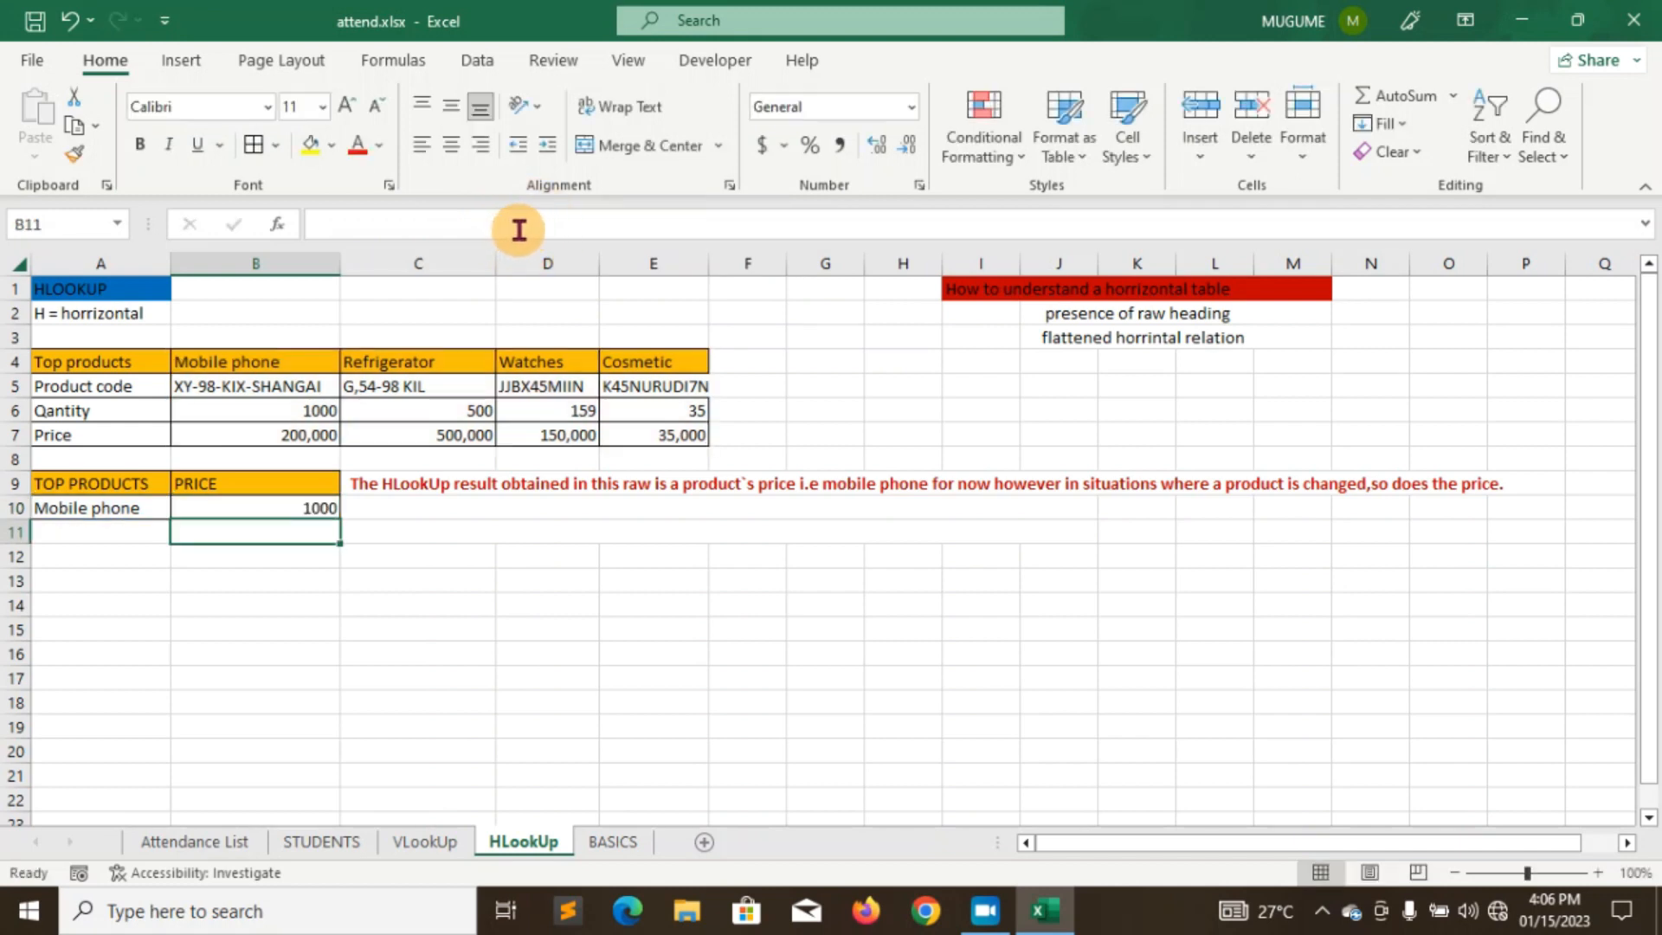
- Select B10, compare the VLookUp and HLookUp sheets, then move to the BASICS sheet
click(281, 507)
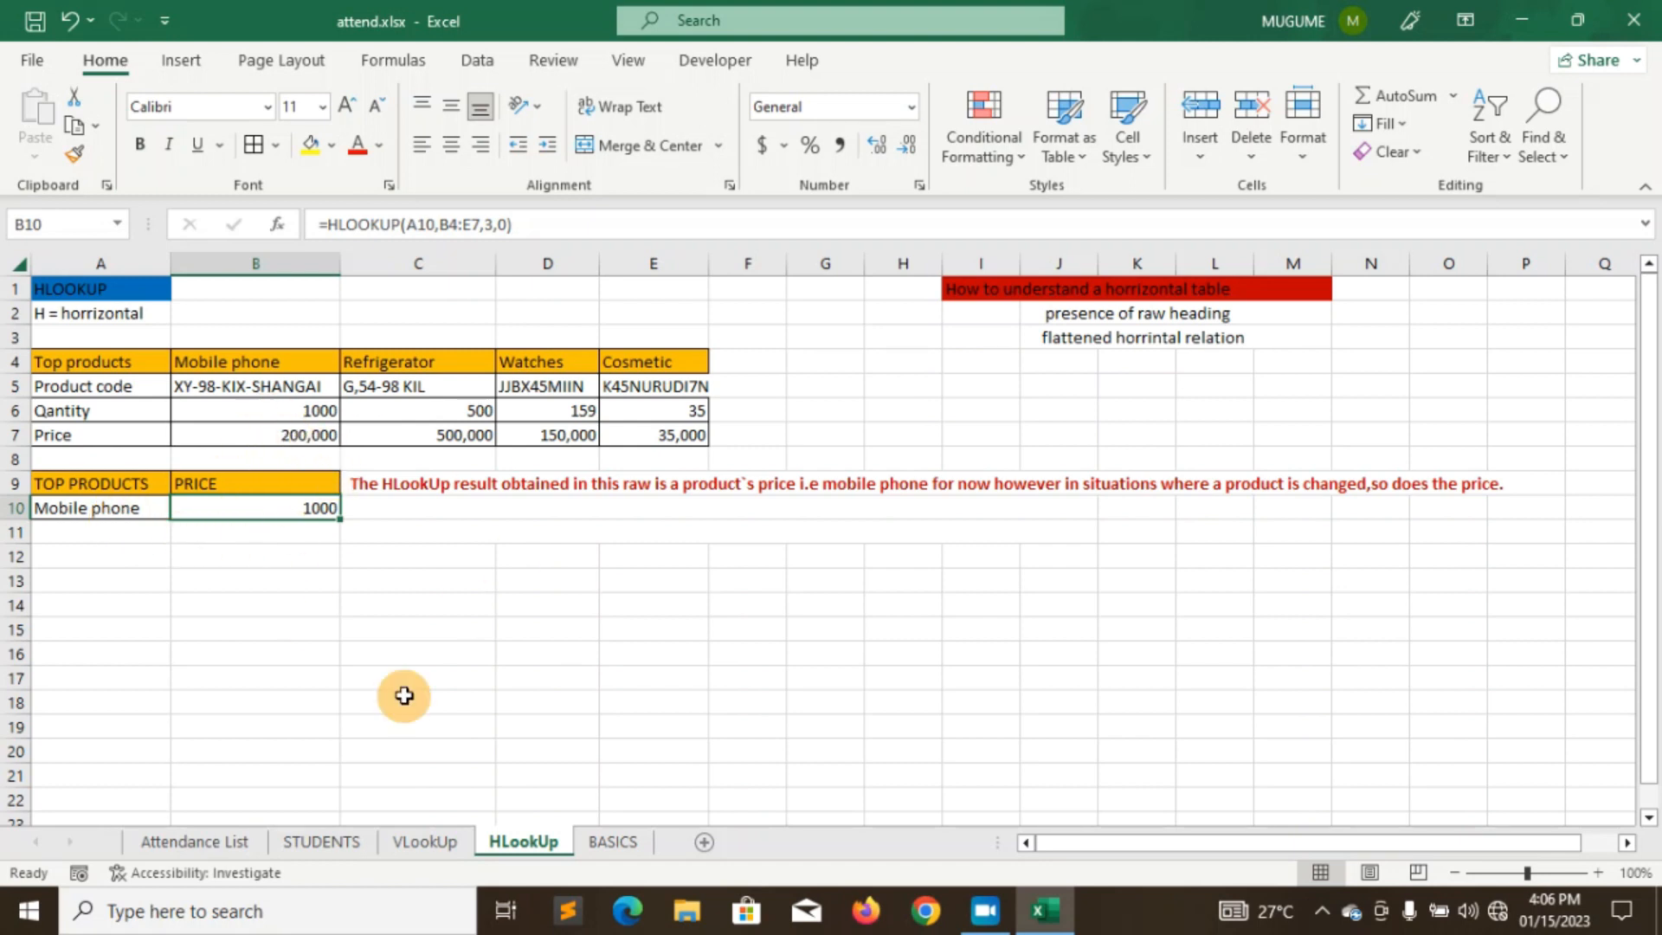
click(427, 844)
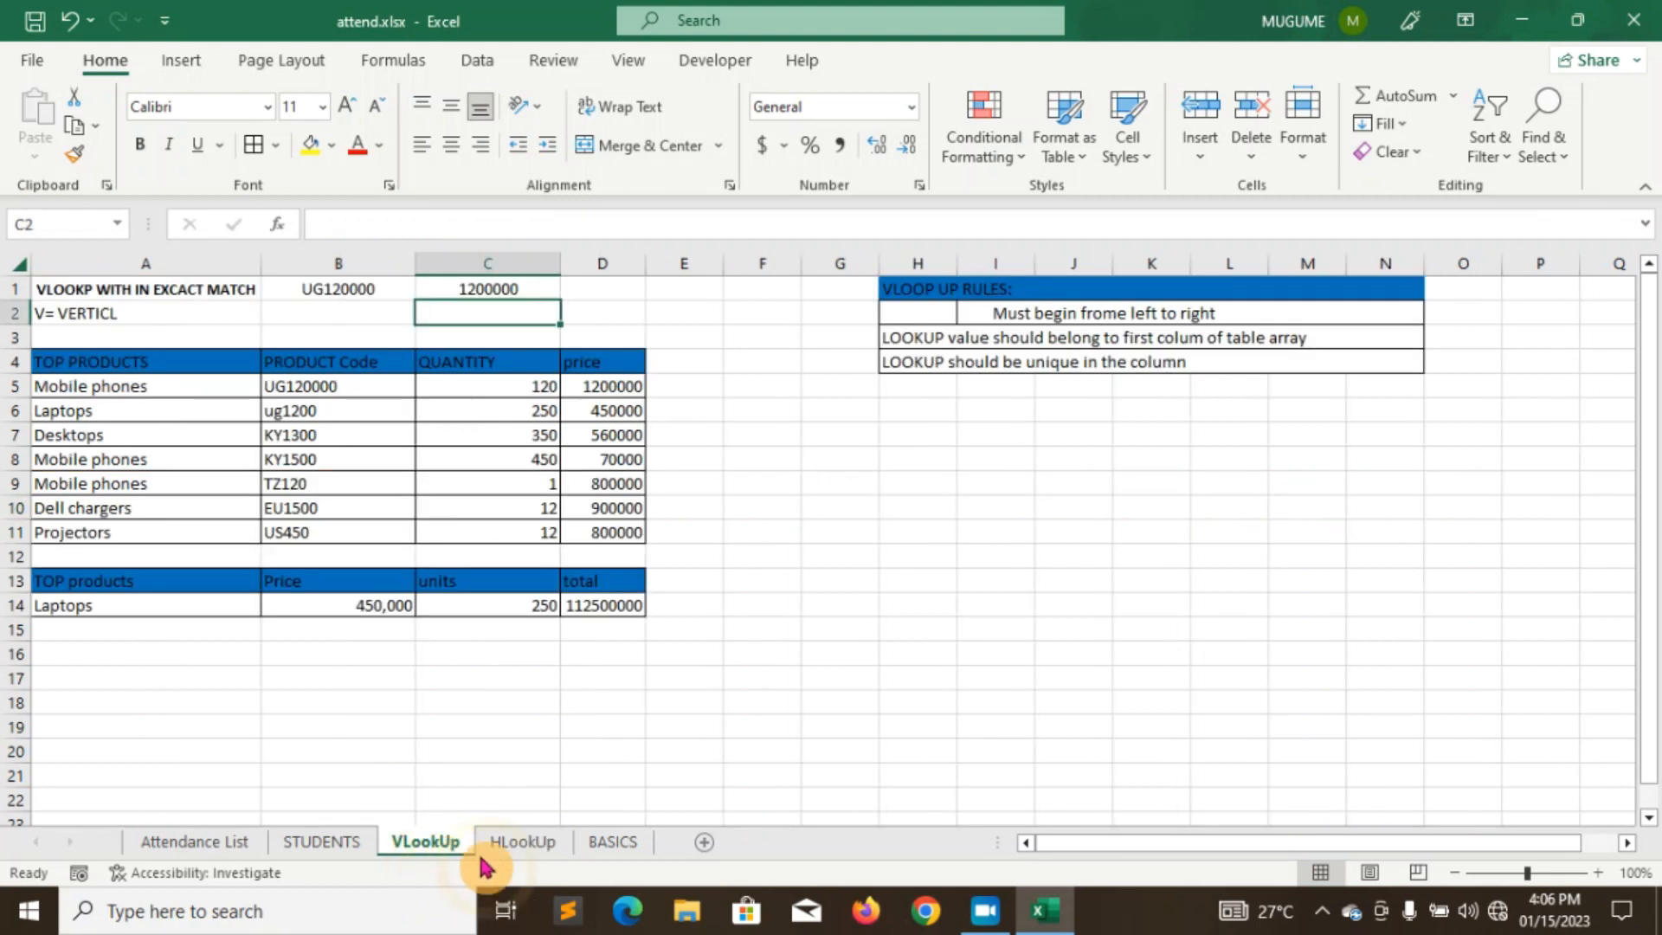
click(528, 844)
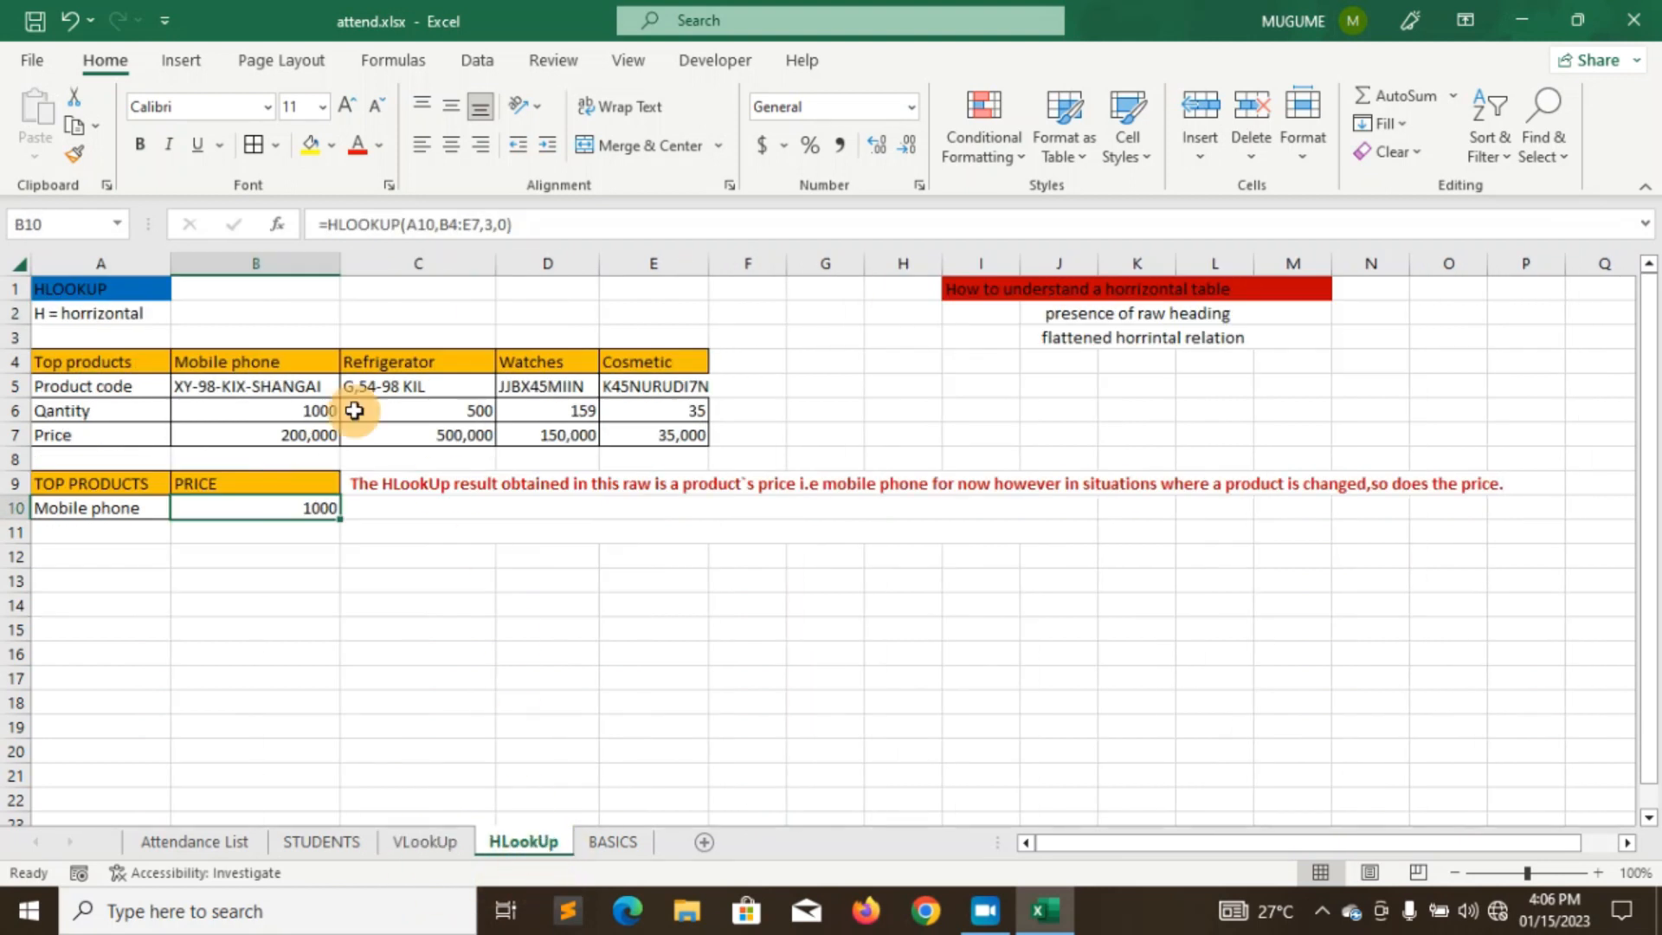
click(424, 844)
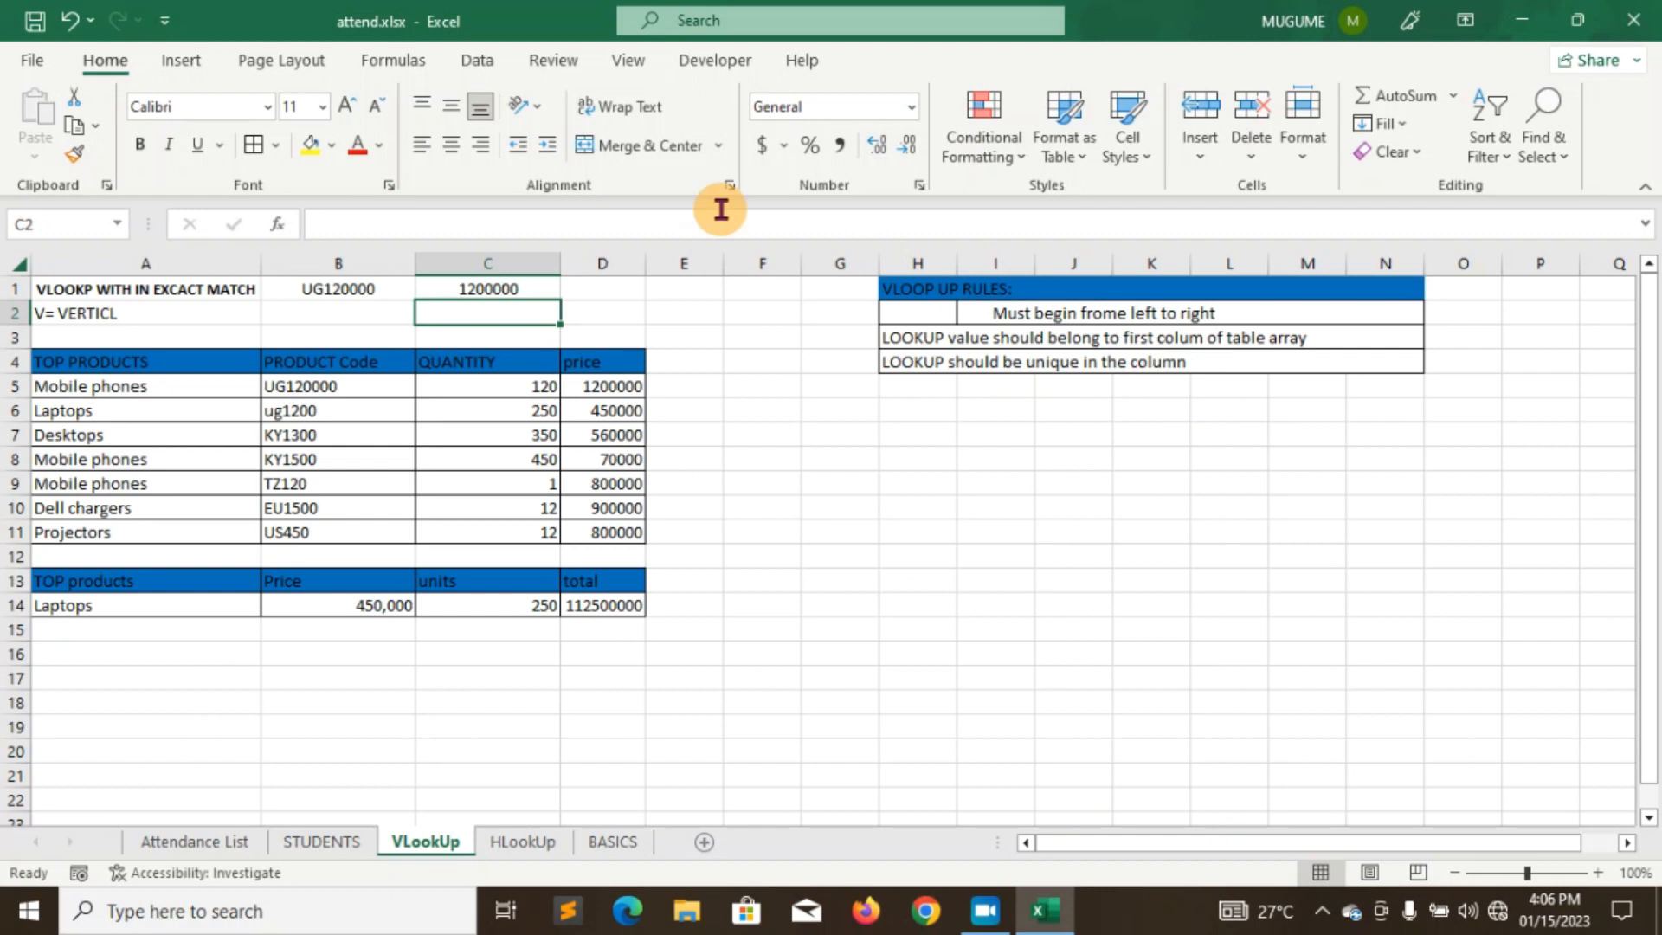
click(523, 844)
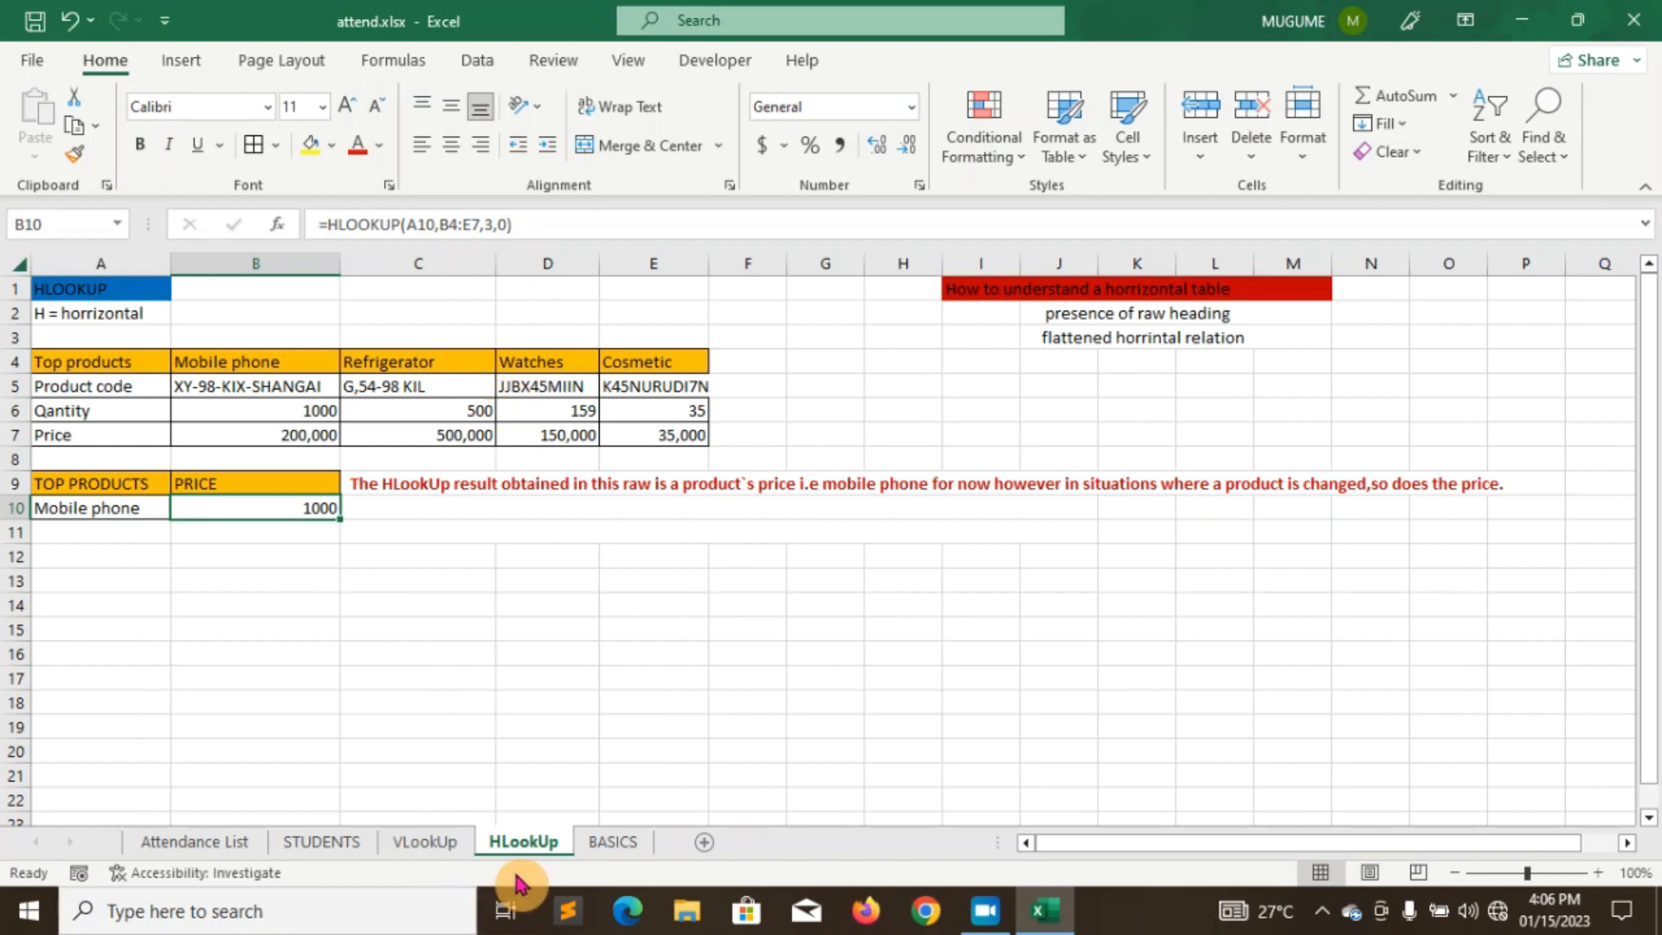
click(611, 843)
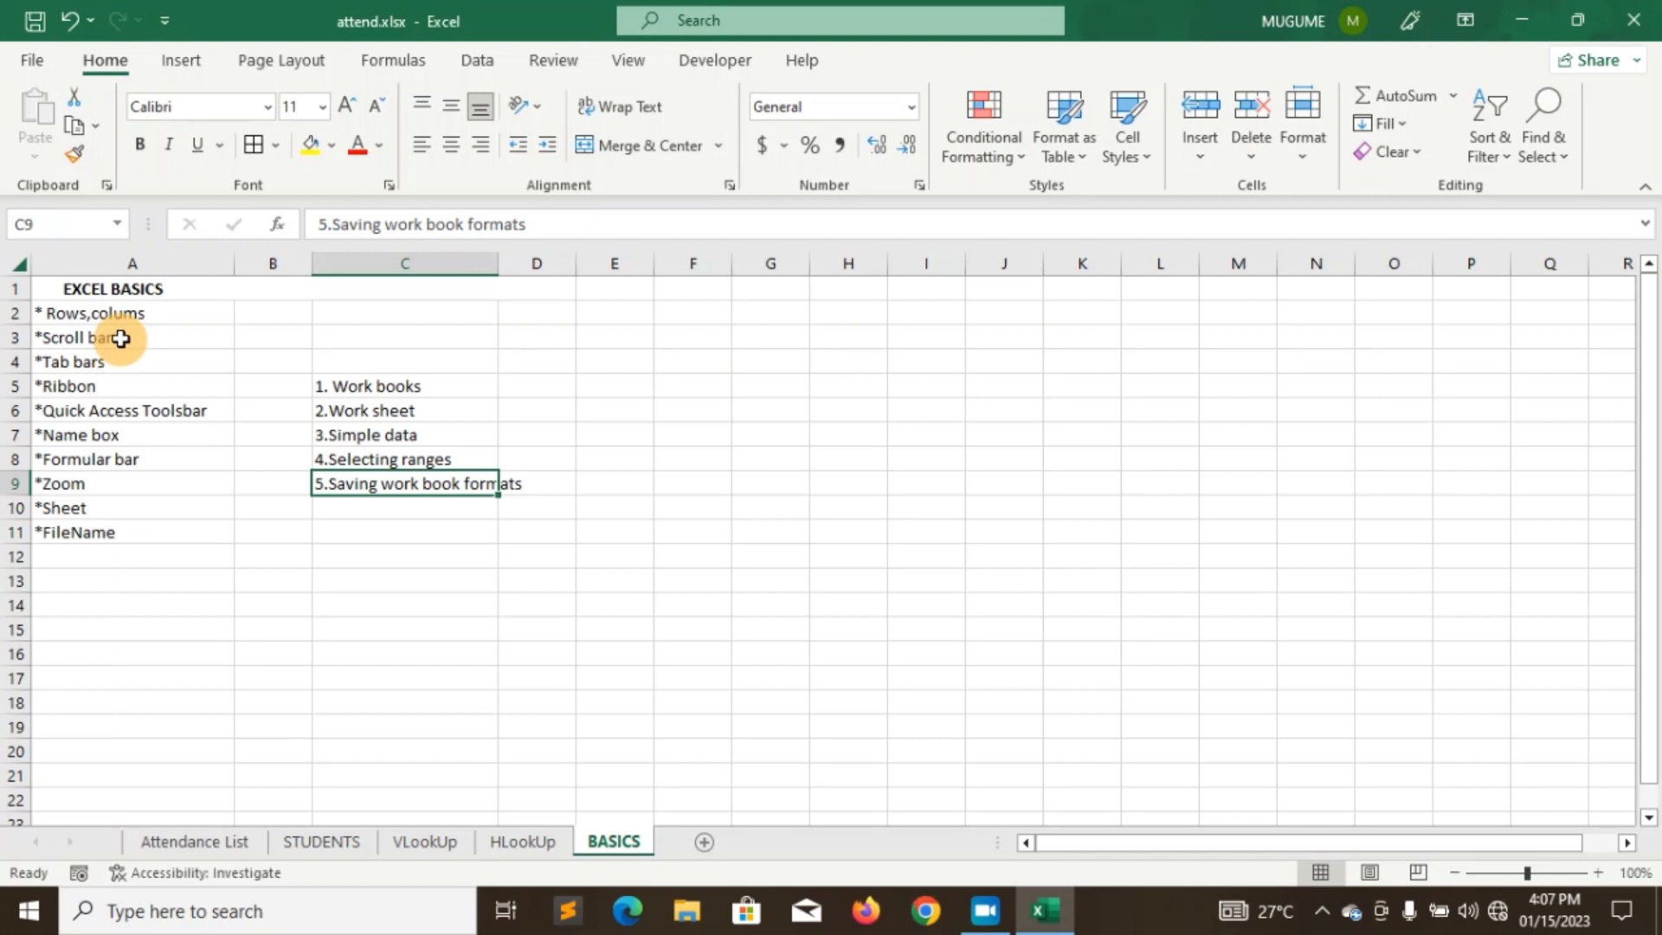
drag(1653, 456, 1653, 644)
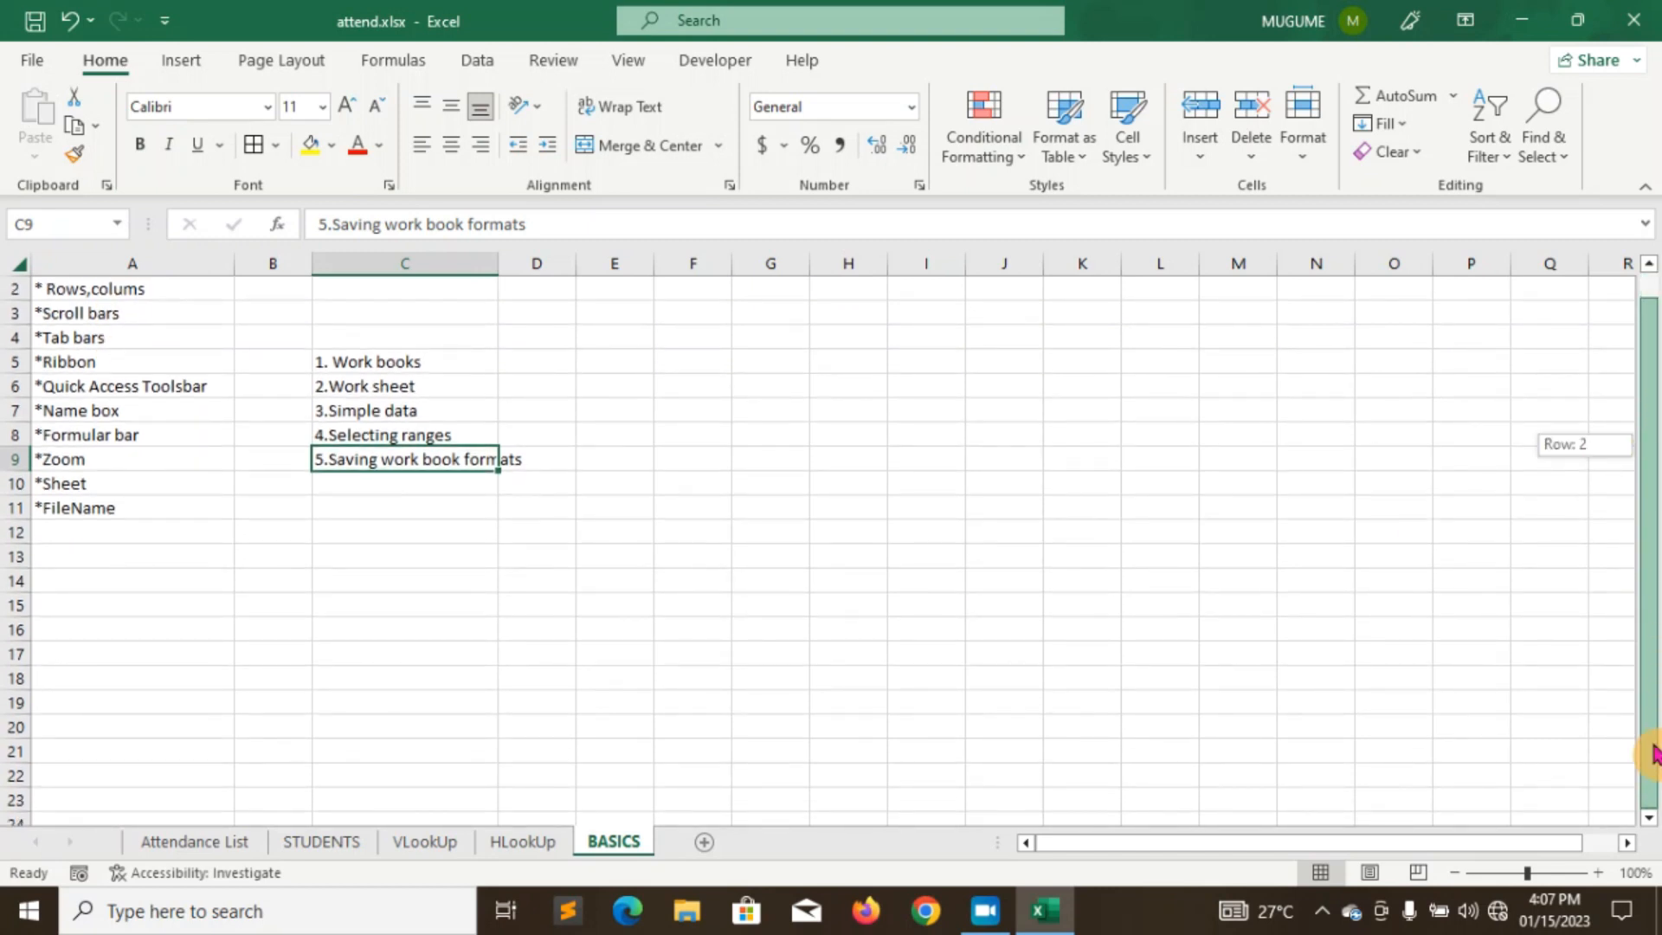
drag(1656, 484, 1643, 710)
mouse_move(1157, 849)
mouse_down()
mouse_move(1260, 852)
mouse_move(1154, 856)
mouse_up()
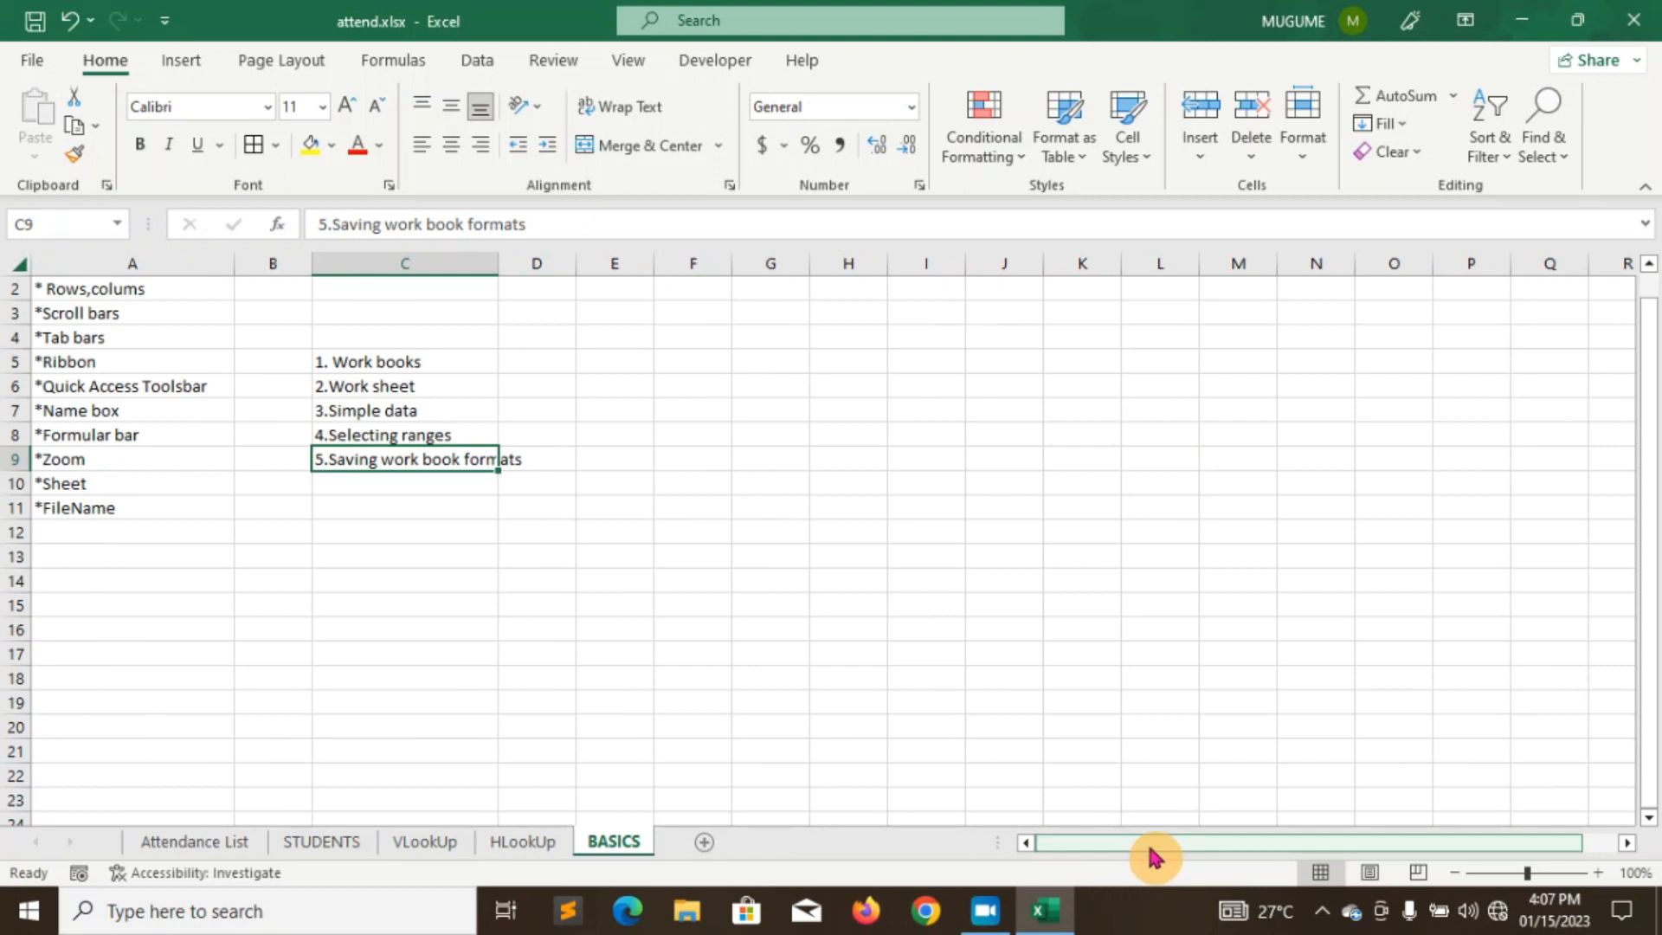
mouse_move(1651, 760)
mouse_down()
mouse_move(1653, 734)
mouse_move(1651, 760)
mouse_up()
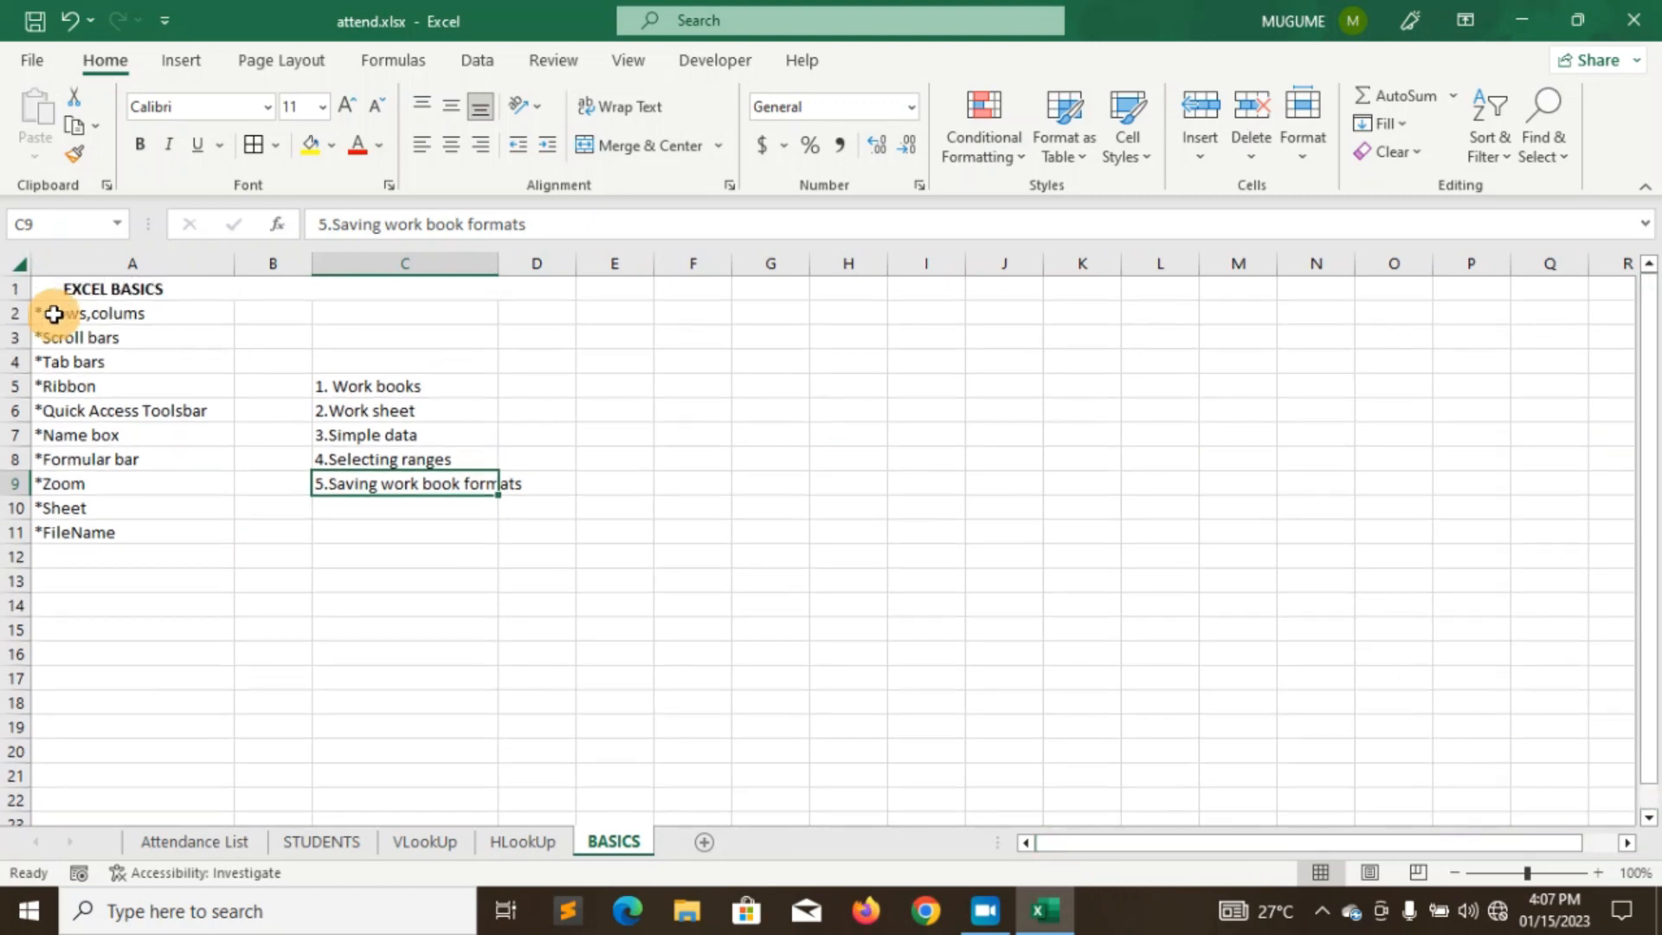
click(34, 61)
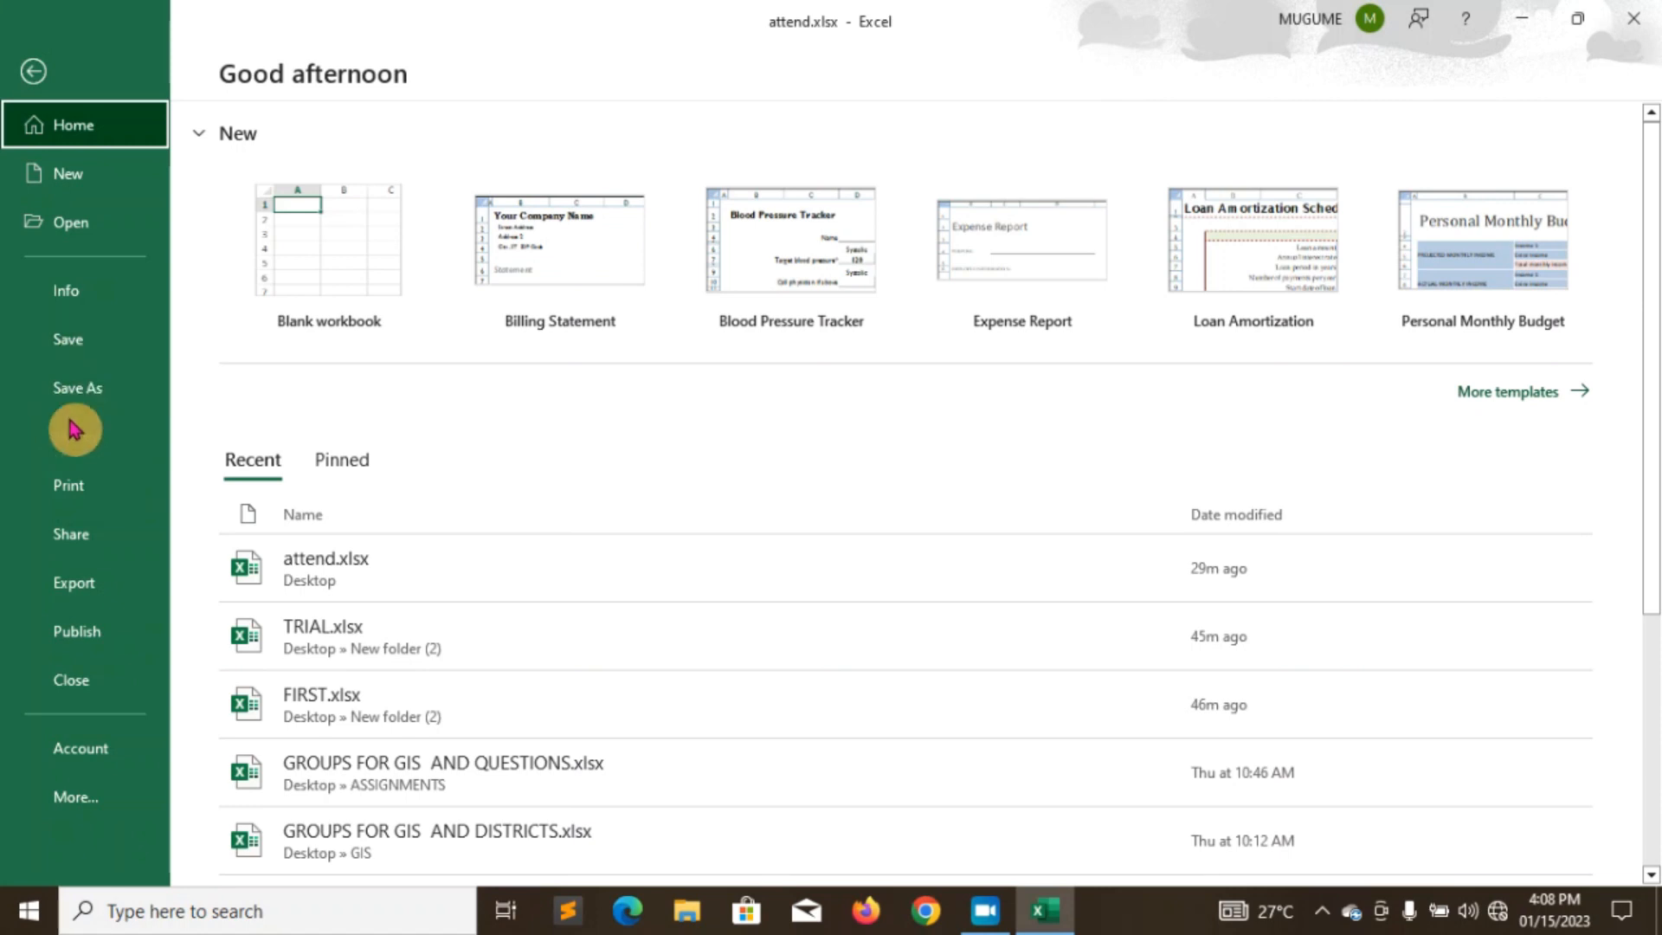
click(76, 497)
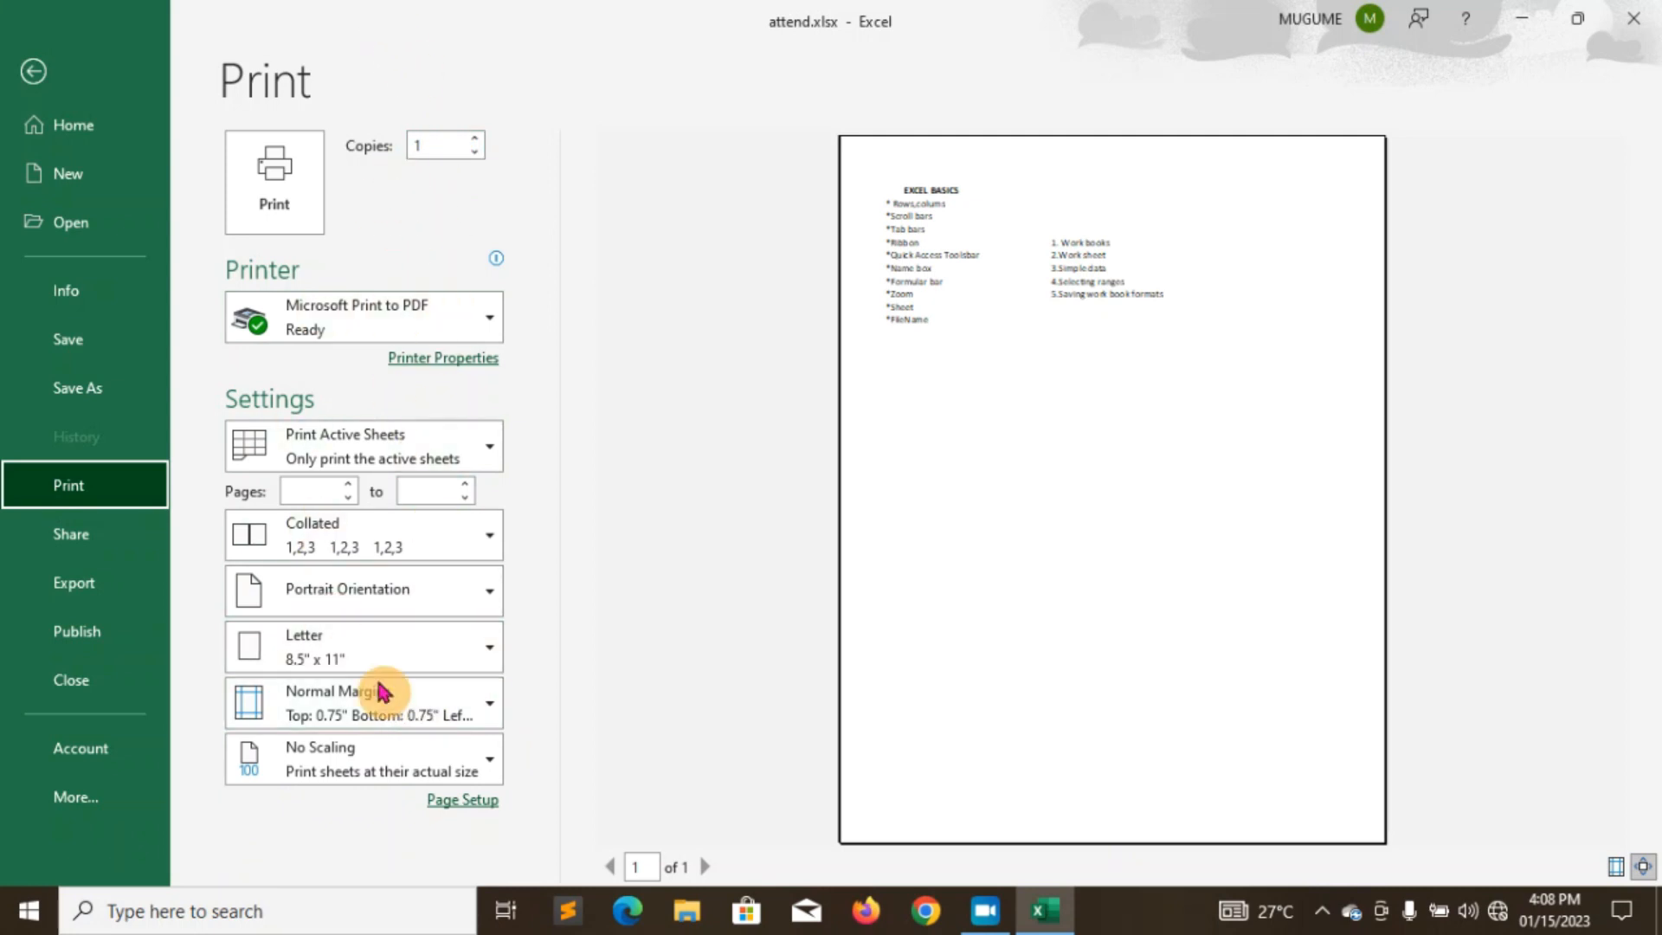
click(33, 69)
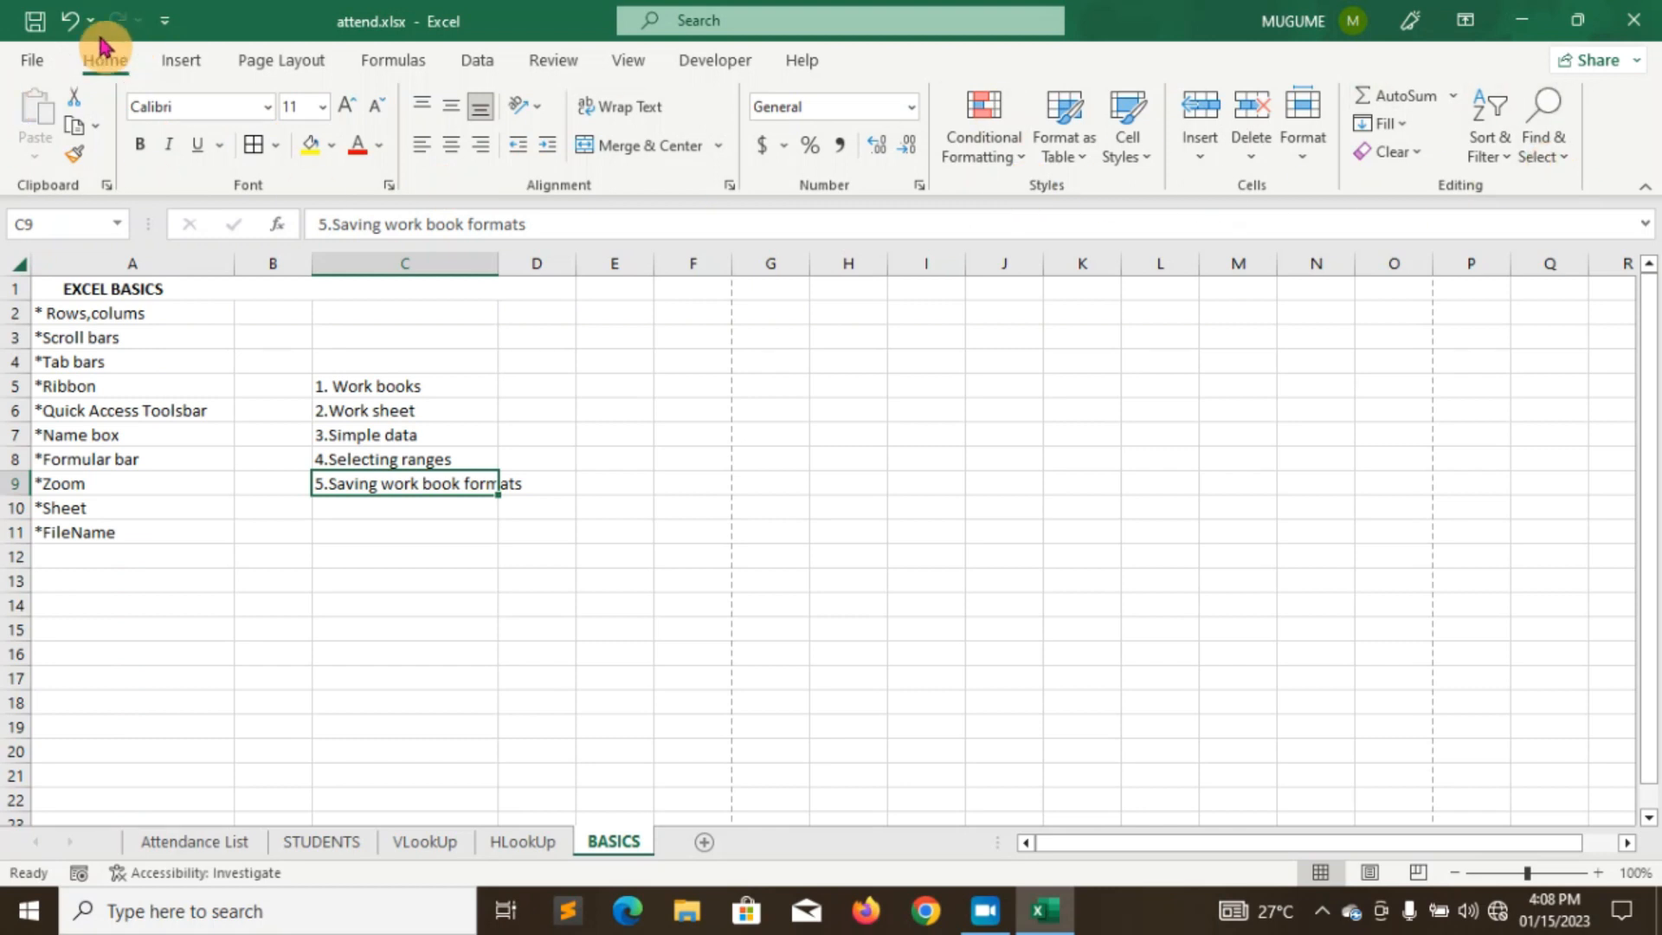
- Browse the Insert and Page Layout tabs, then bring up the shortcut menu for title cell A1
click(176, 60)
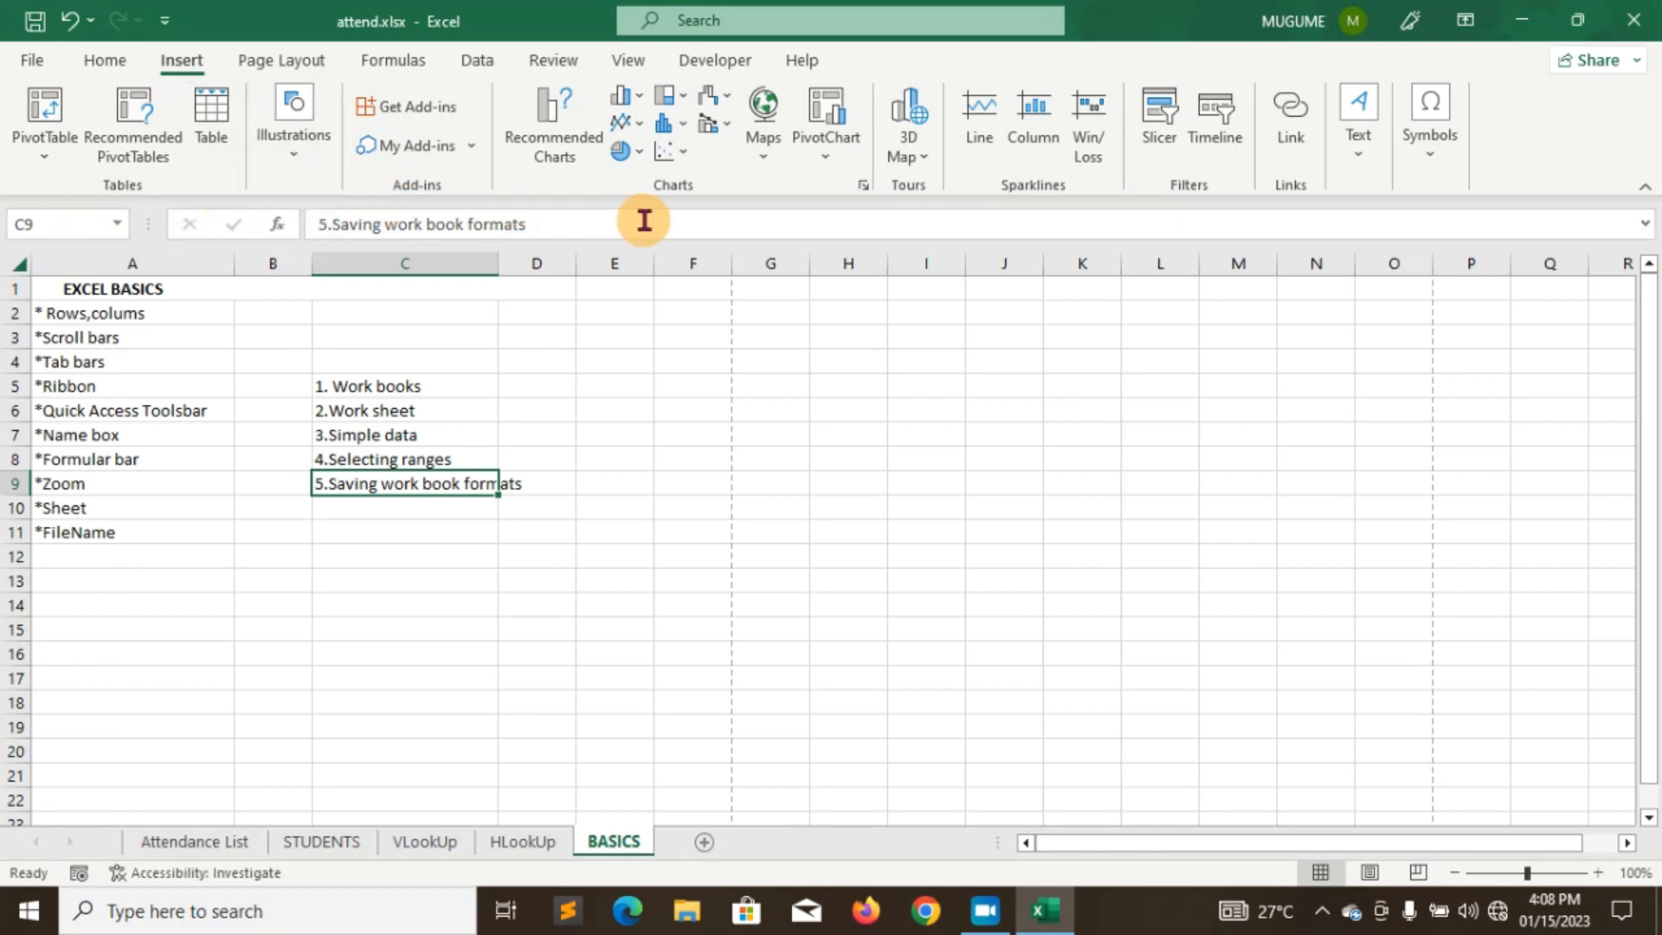
click(315, 64)
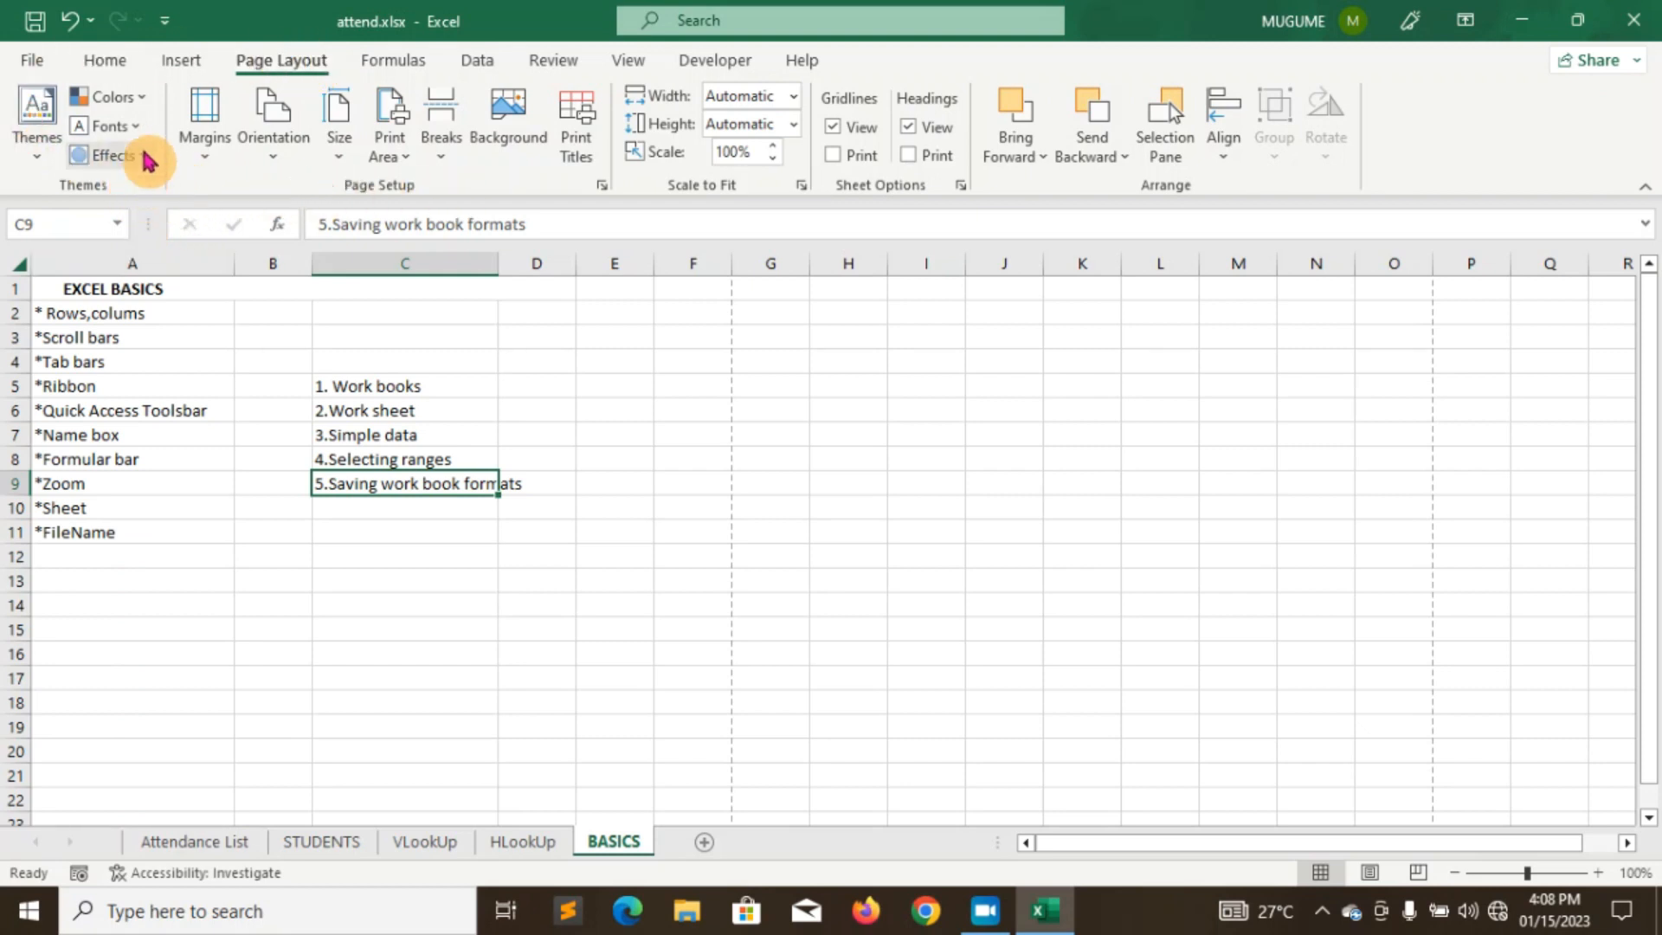
click(39, 287)
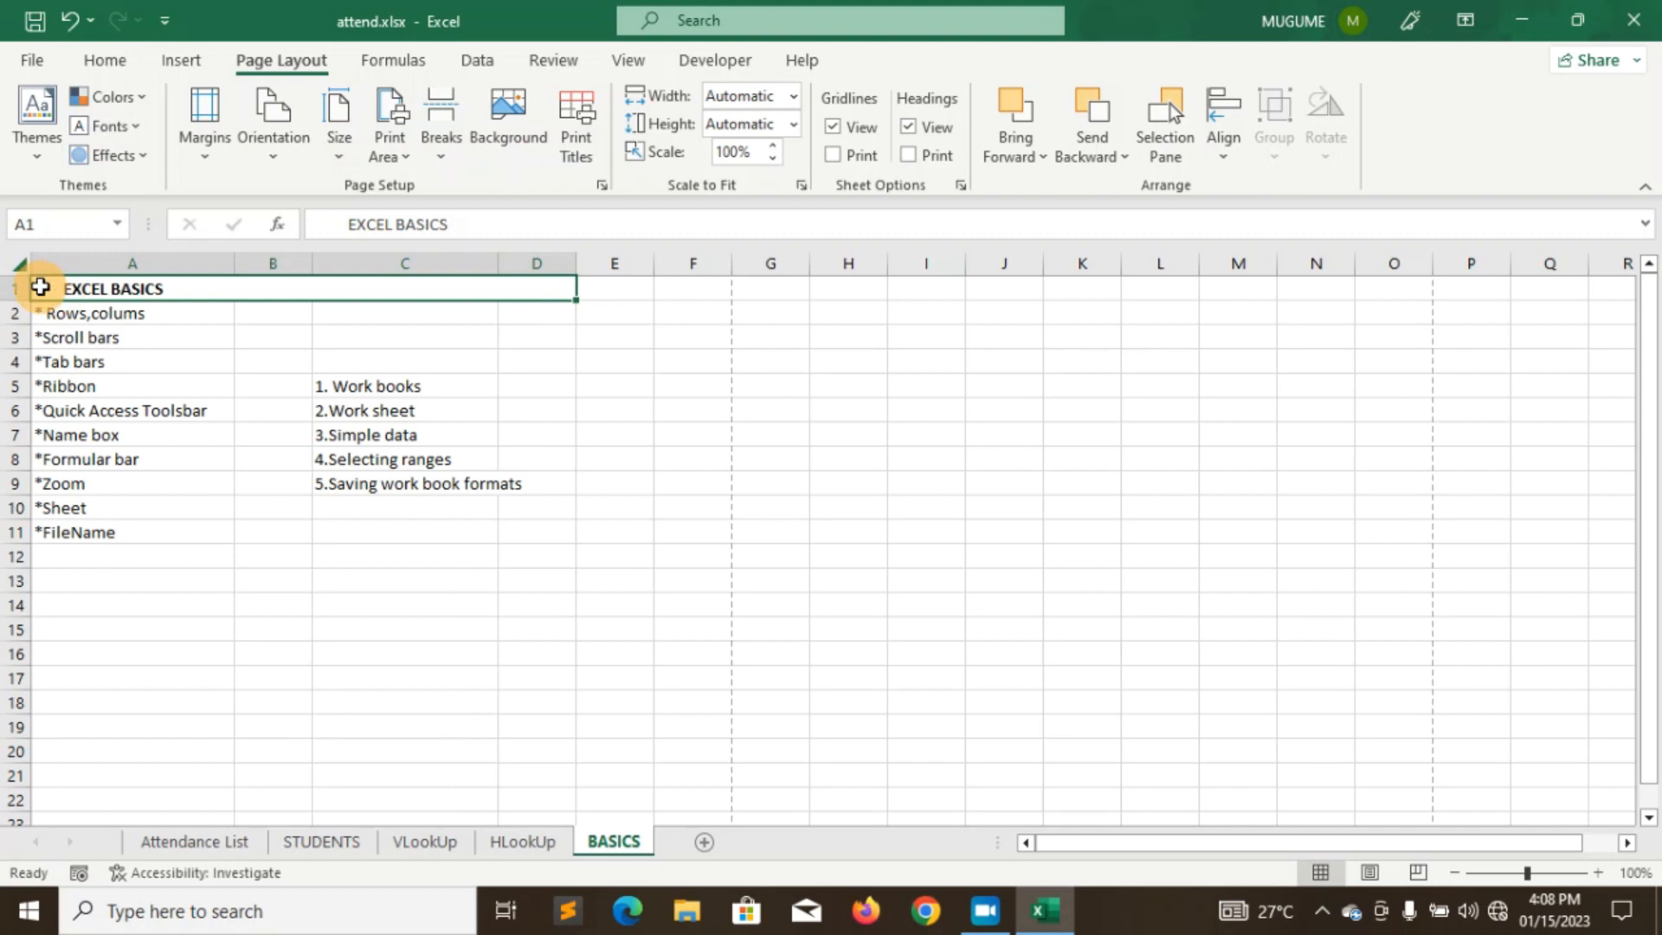
right_click(180, 293)
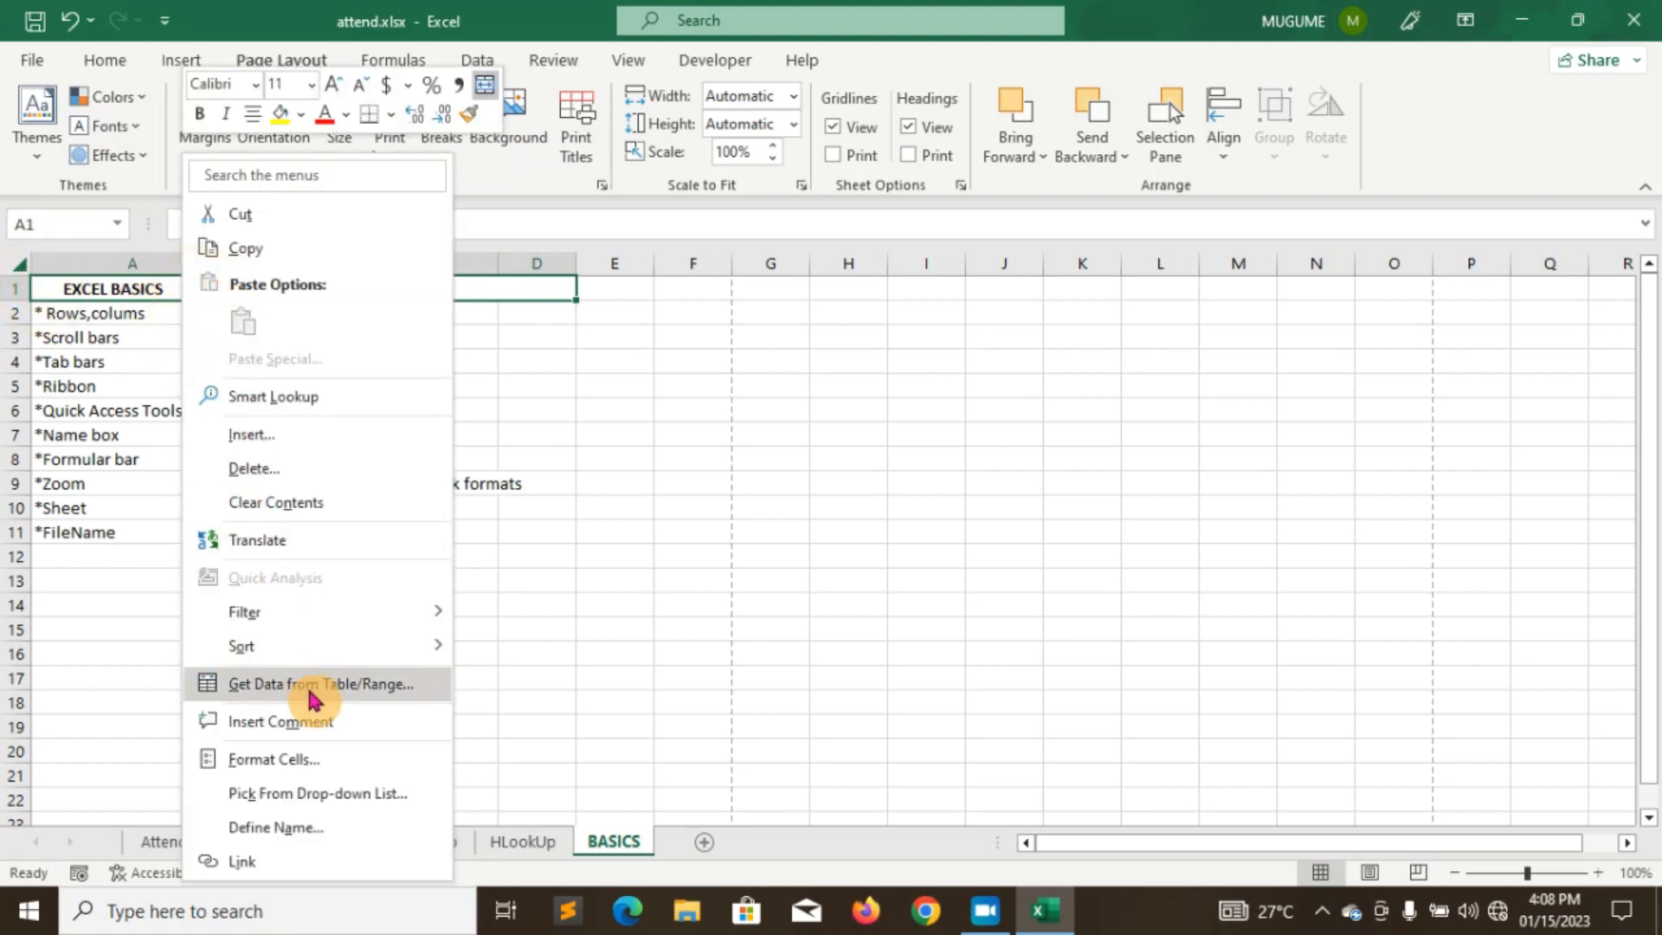
- Apply a dark blue fill to the EXCEL BASICS title through Format Cells
click(305, 767)
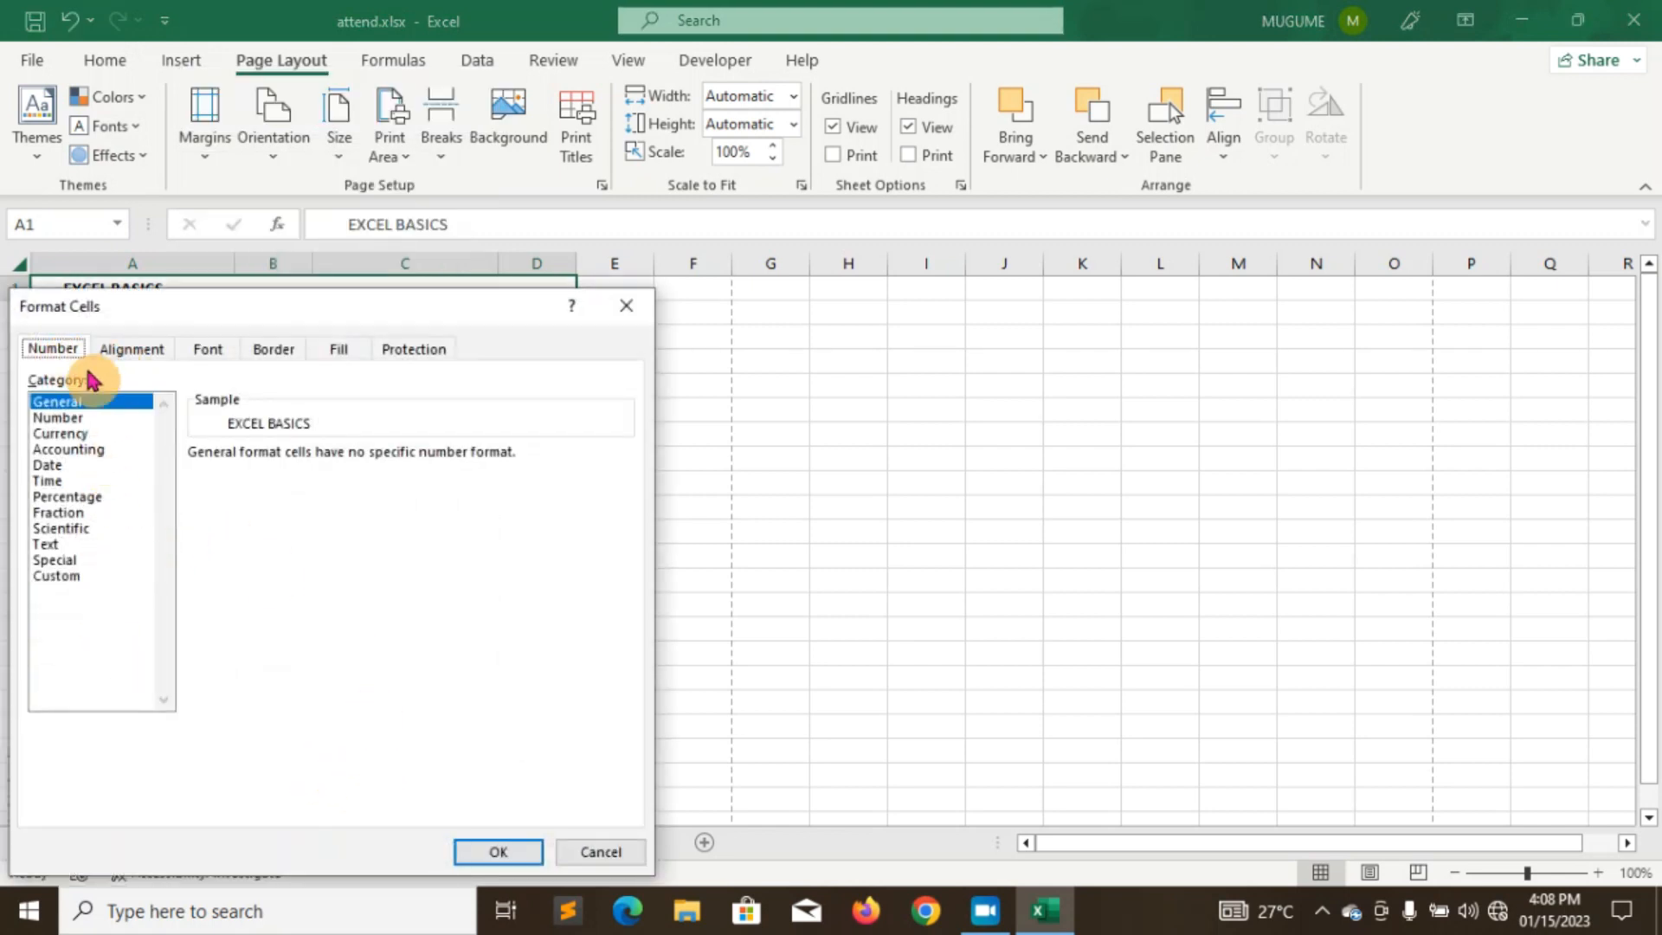
click(137, 354)
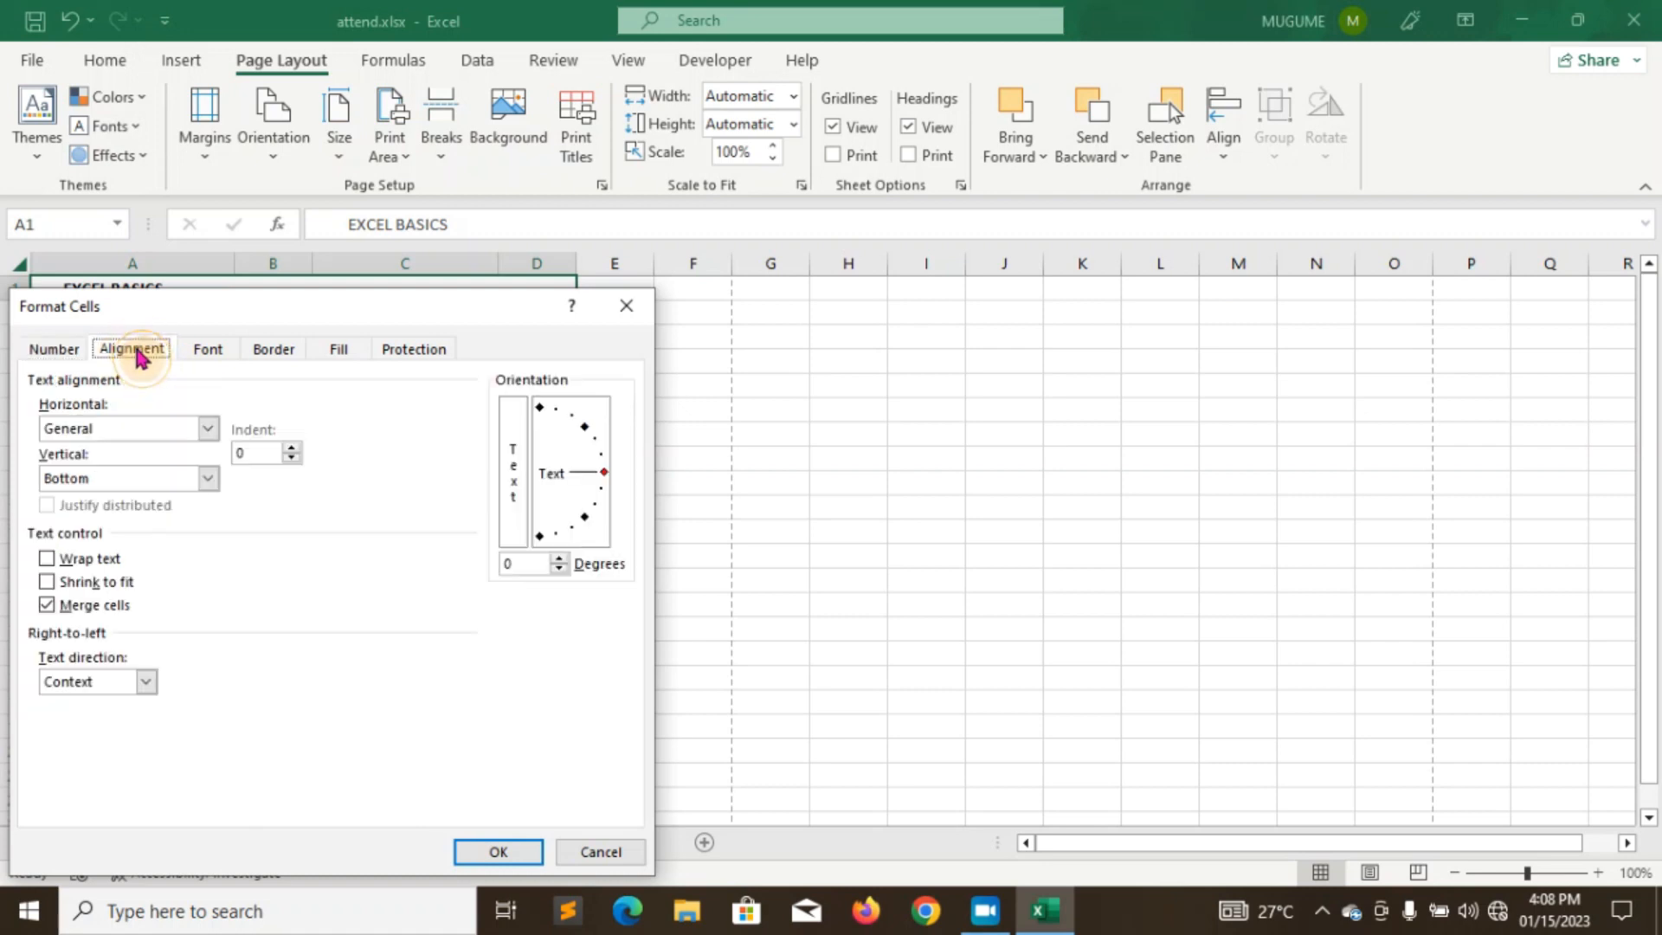
click(212, 352)
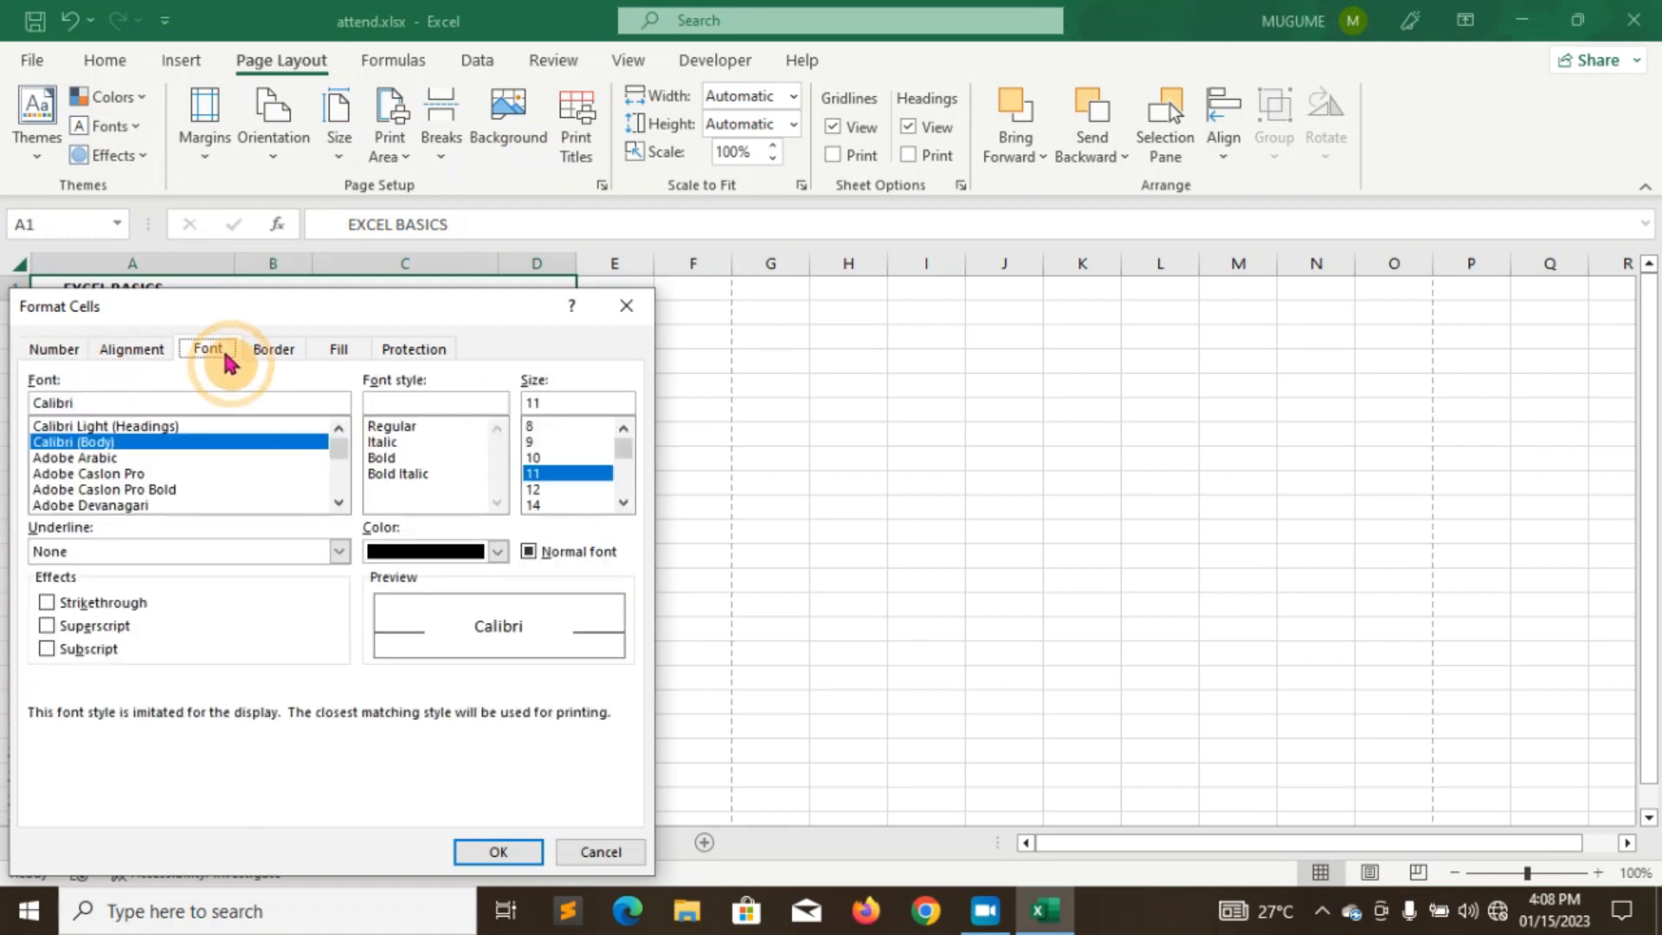
click(275, 358)
click(339, 353)
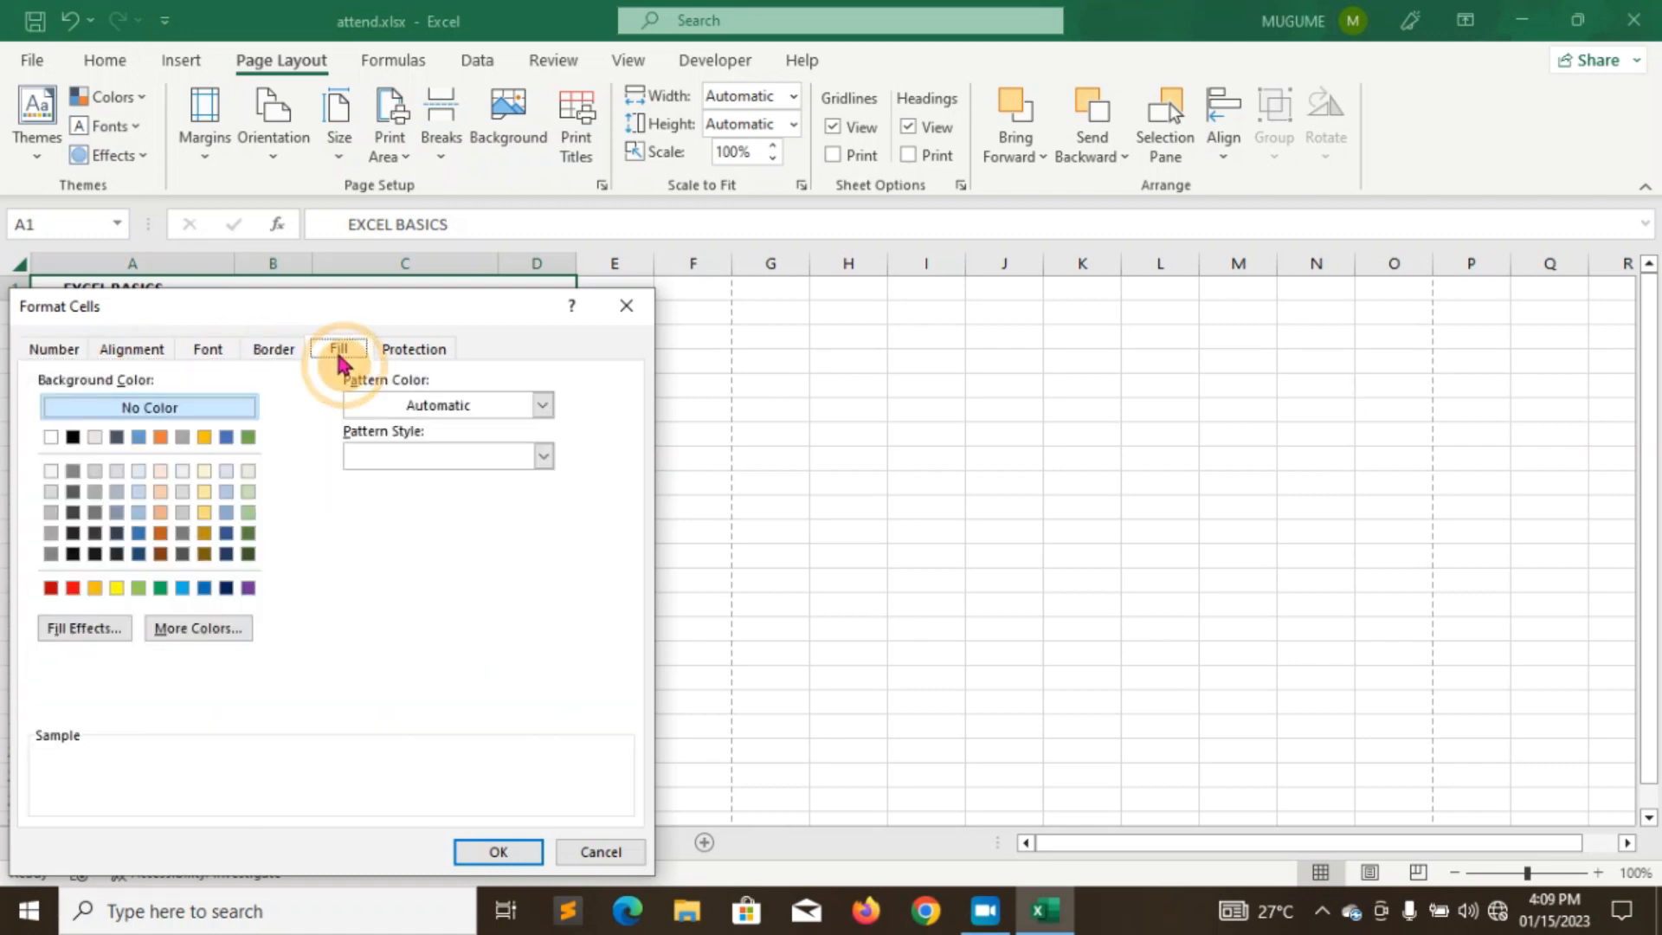
click(226, 590)
click(477, 852)
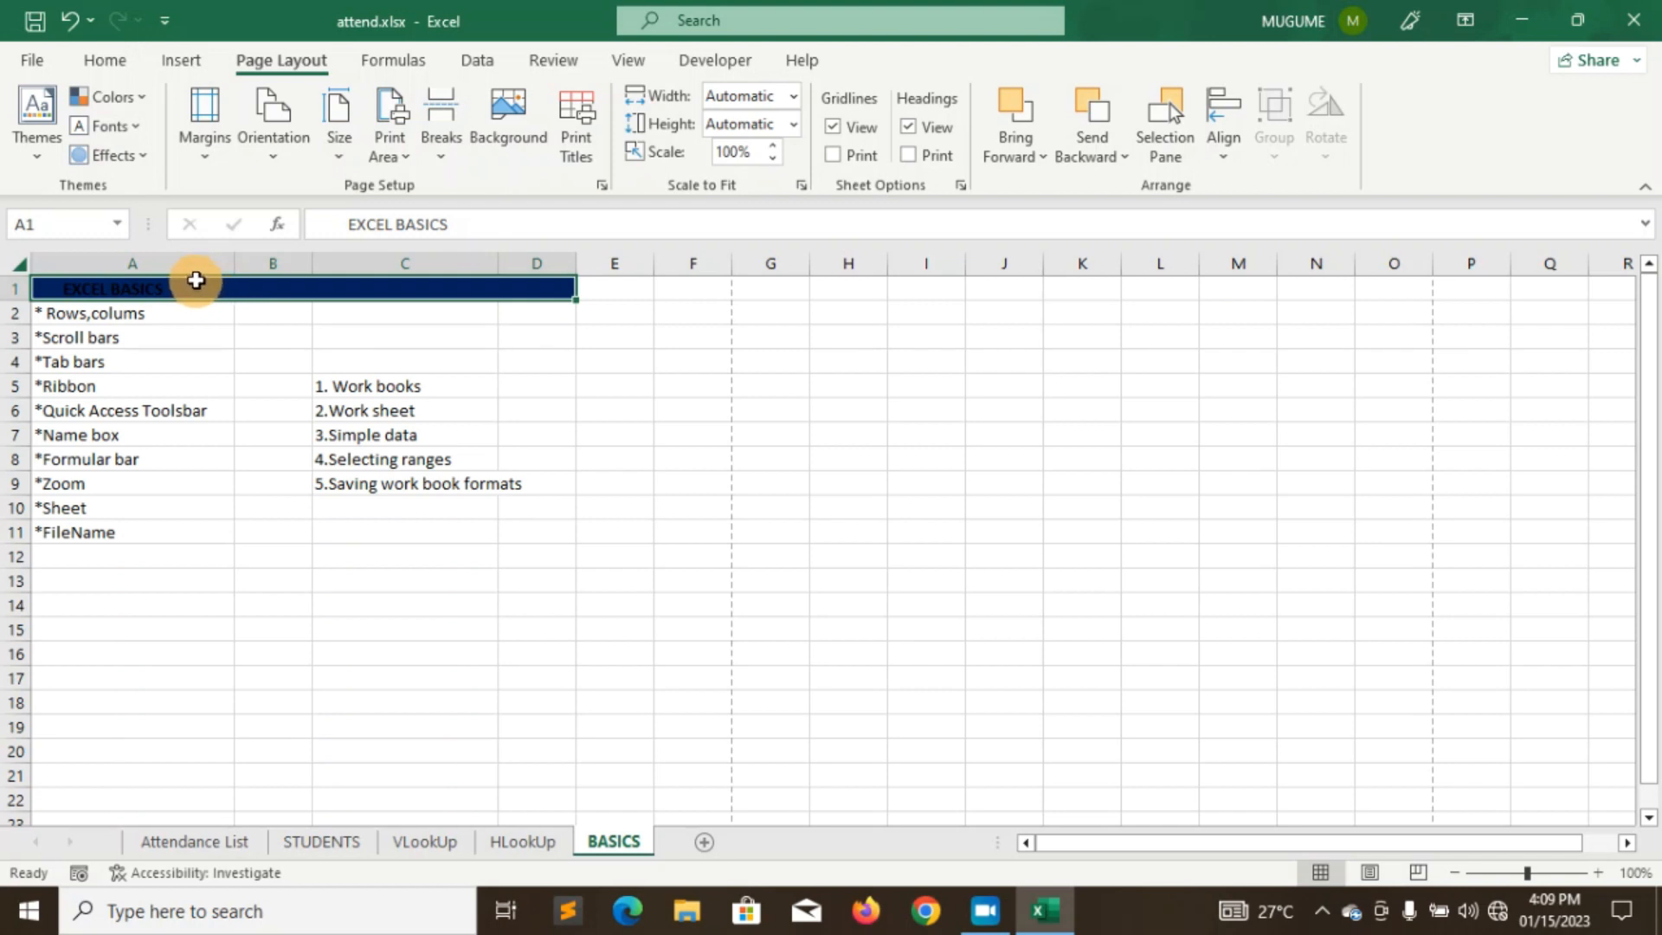
- Undo the dark blue fill and look over the Orientation and Size choices and Formulas tab
key(ctrl+z)
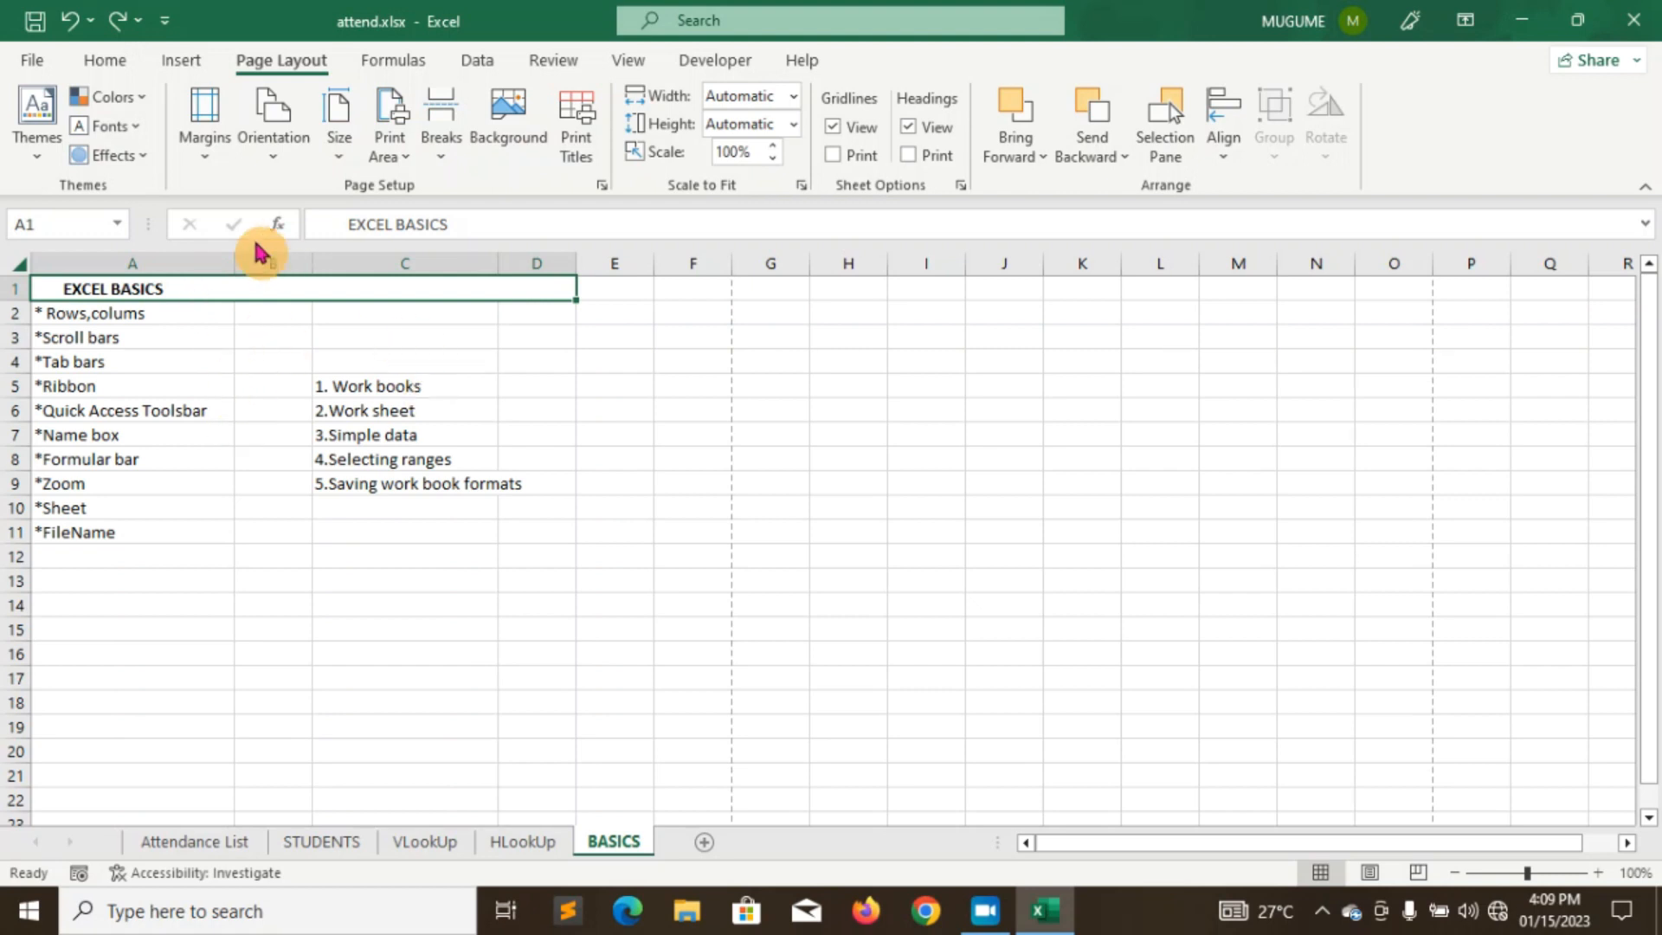
click(270, 170)
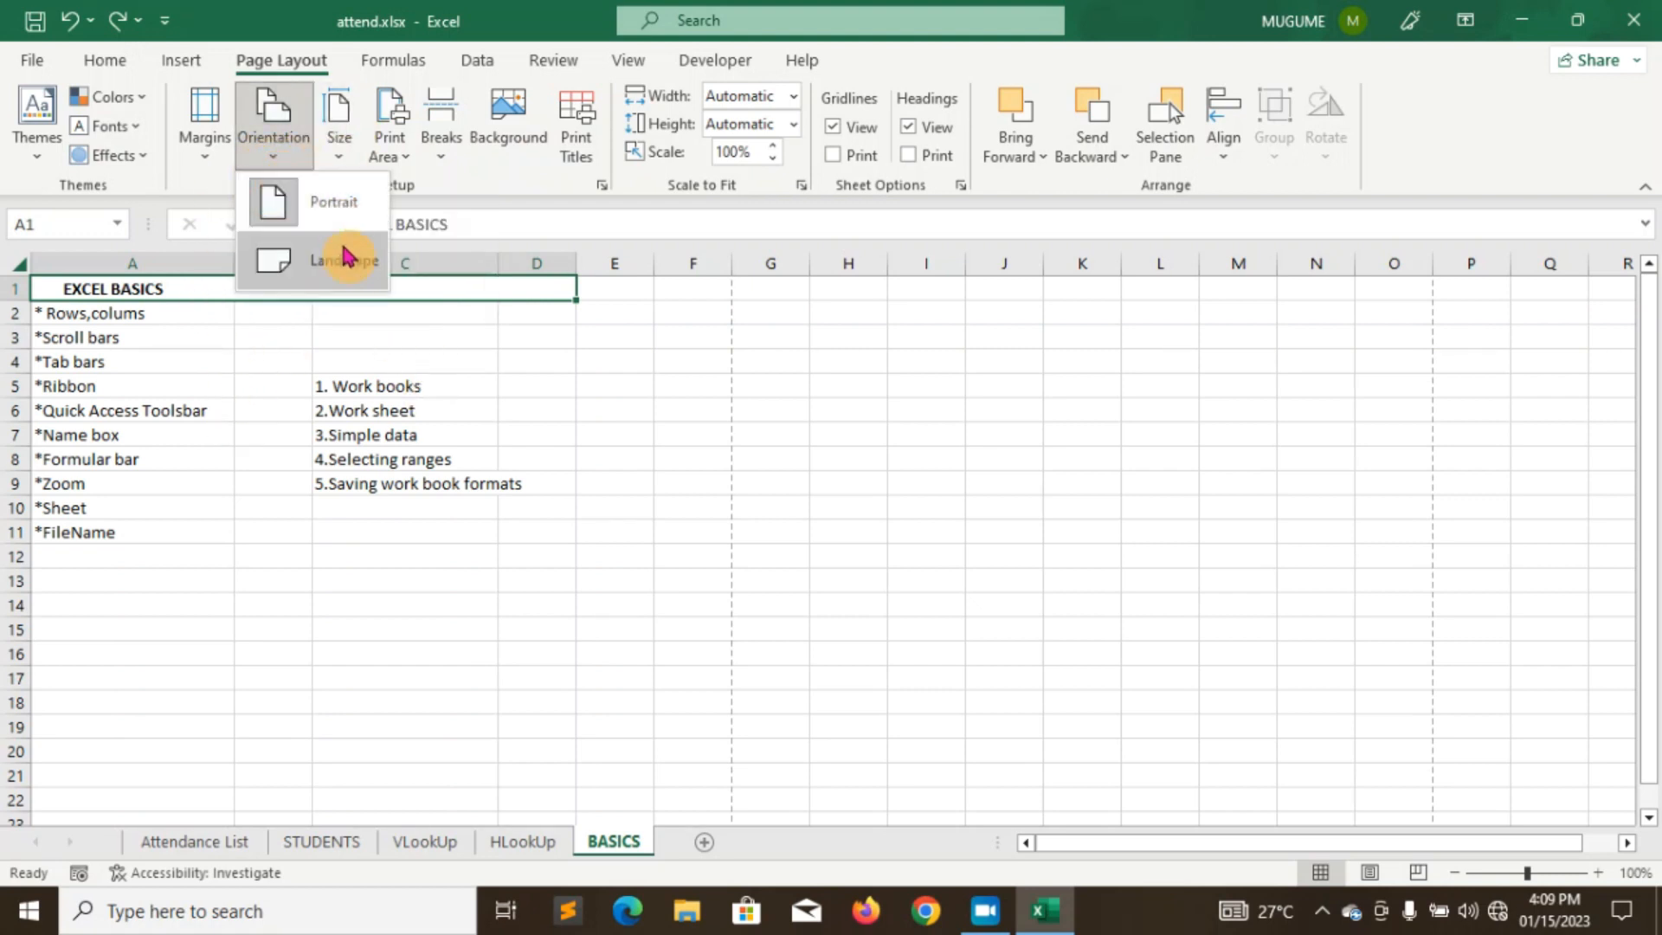
click(339, 156)
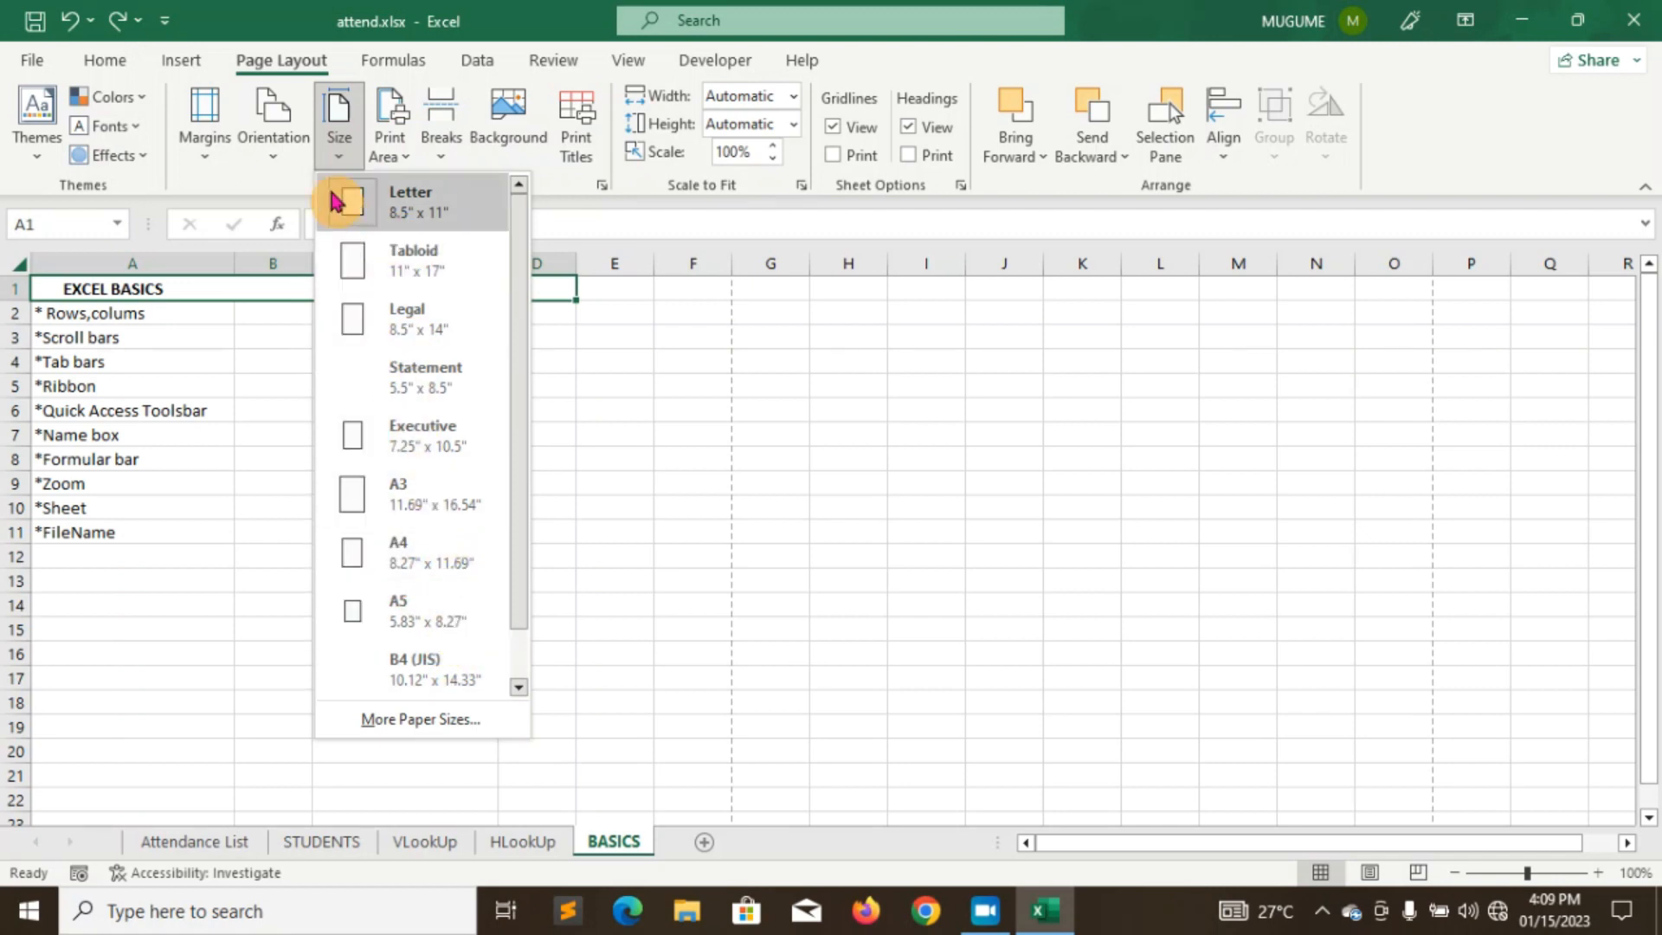
click(392, 64)
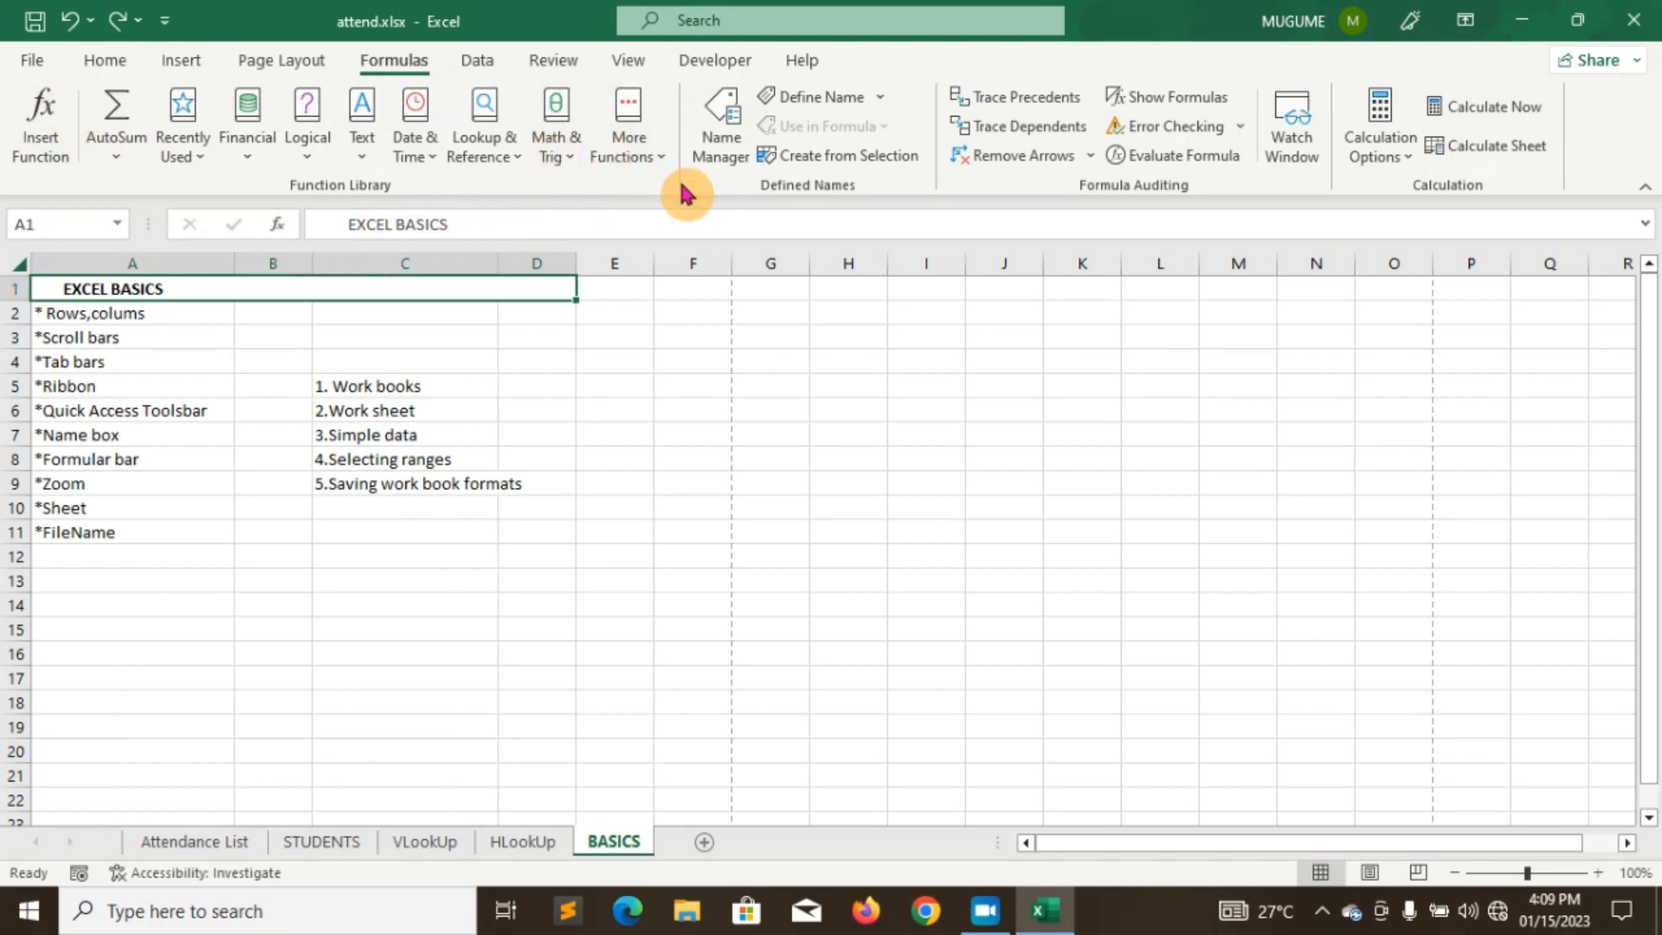
- Tour the Data, Review, View and Developer tabs, then bring up the ribbon's context menu
click(481, 71)
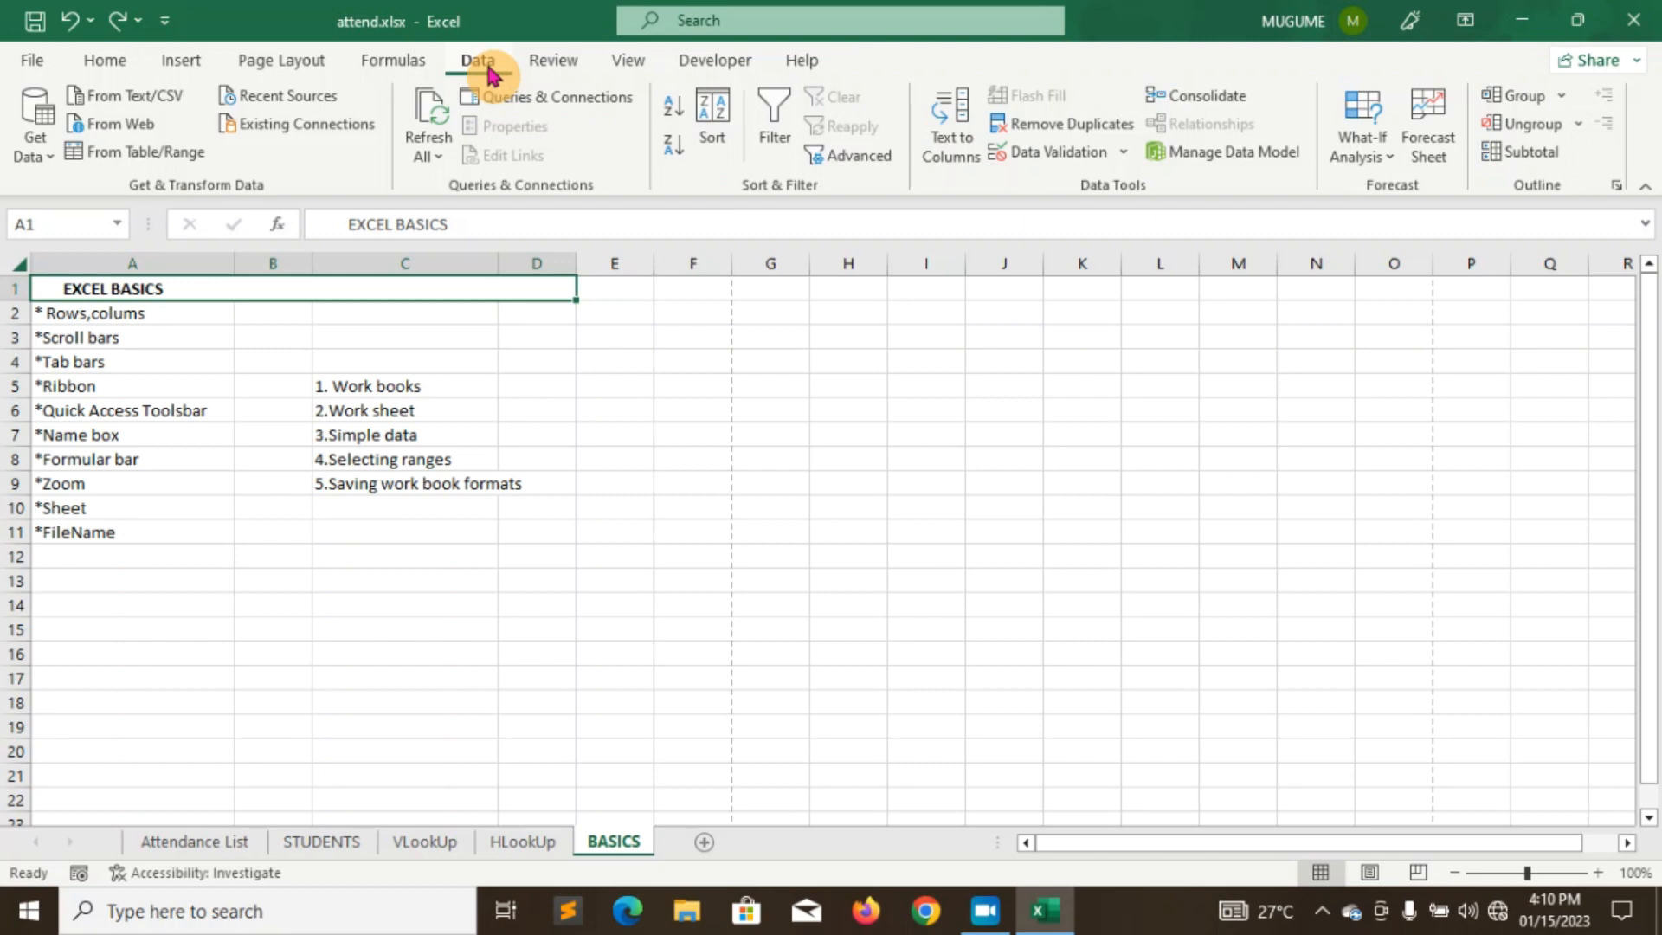
click(555, 63)
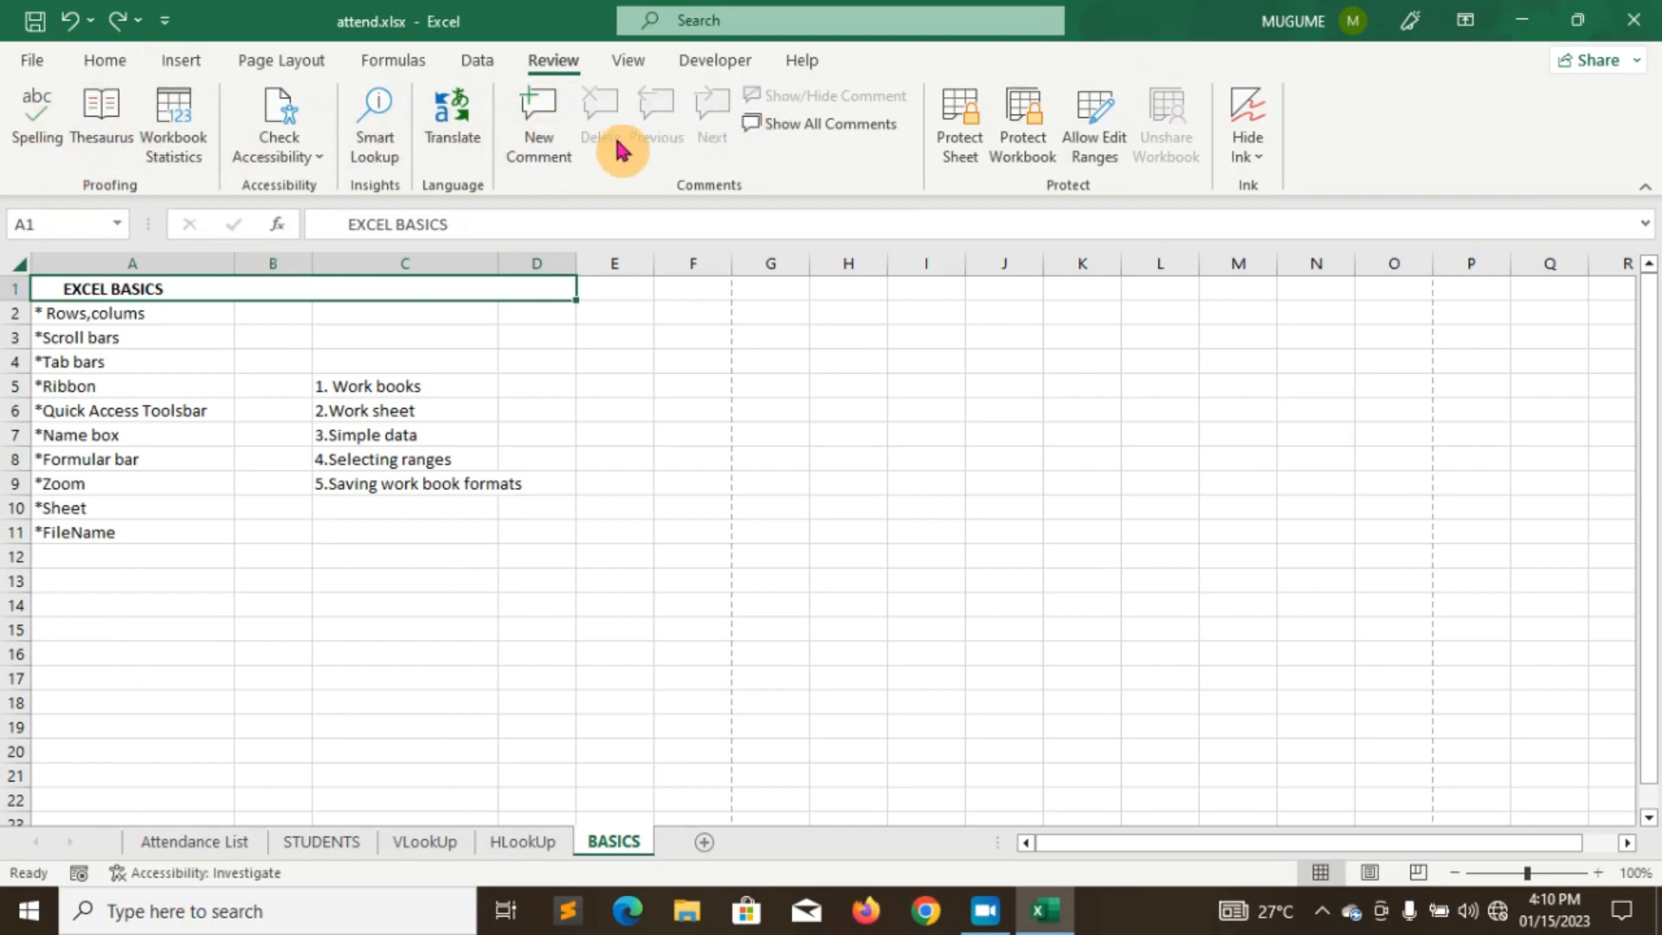
click(637, 68)
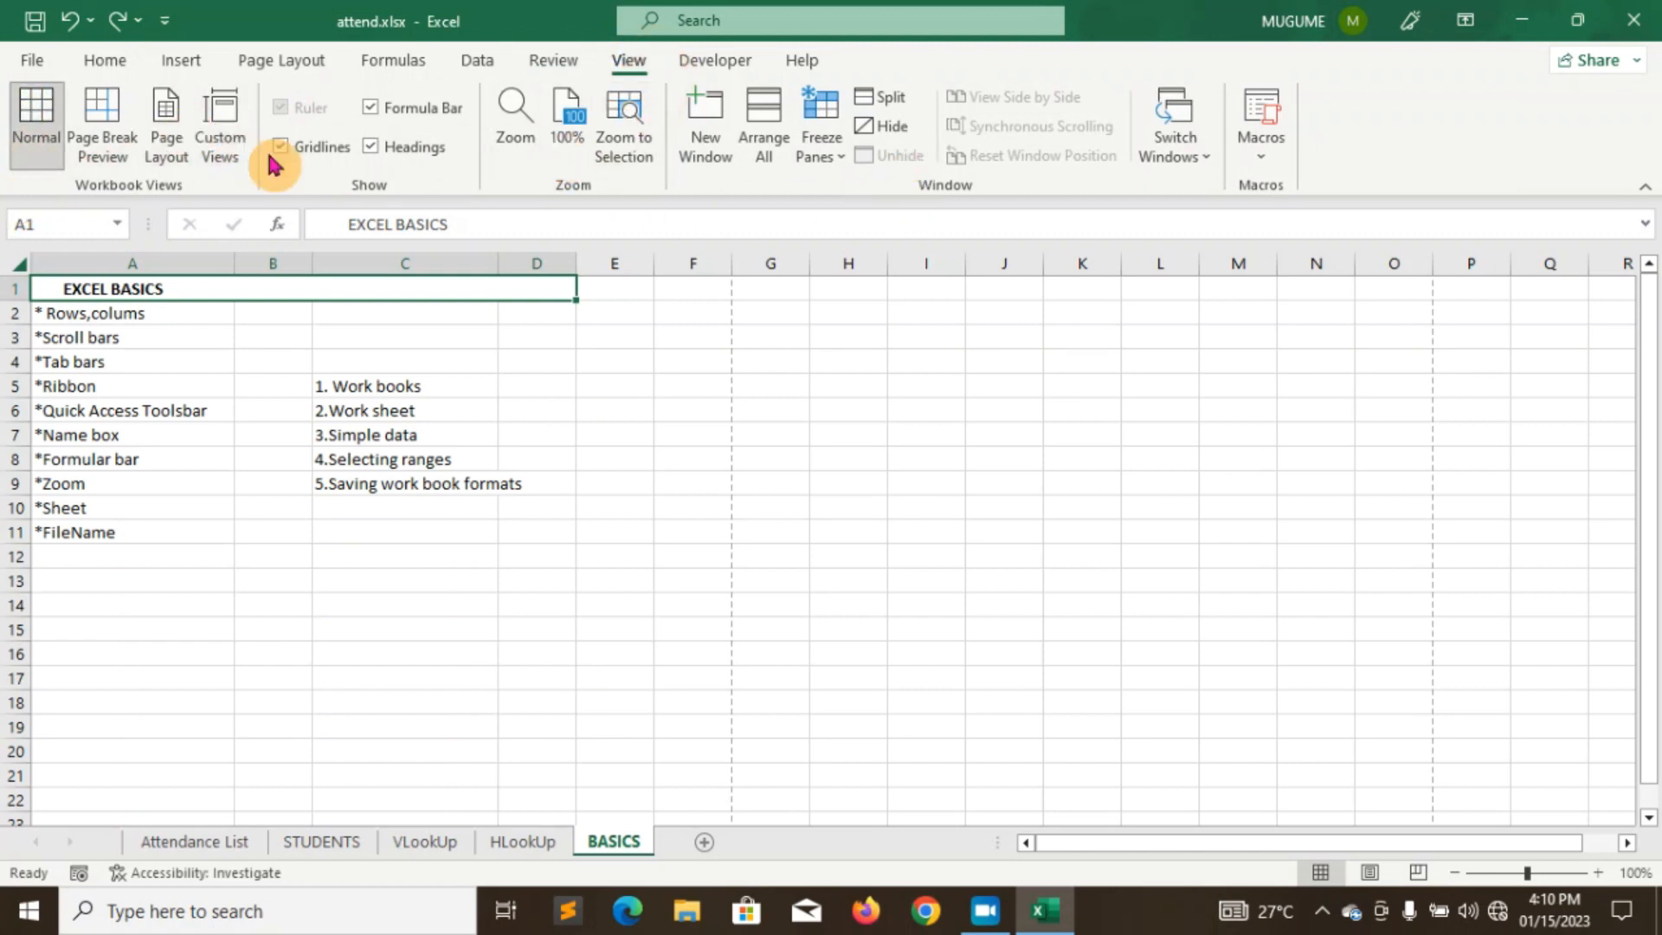
click(707, 69)
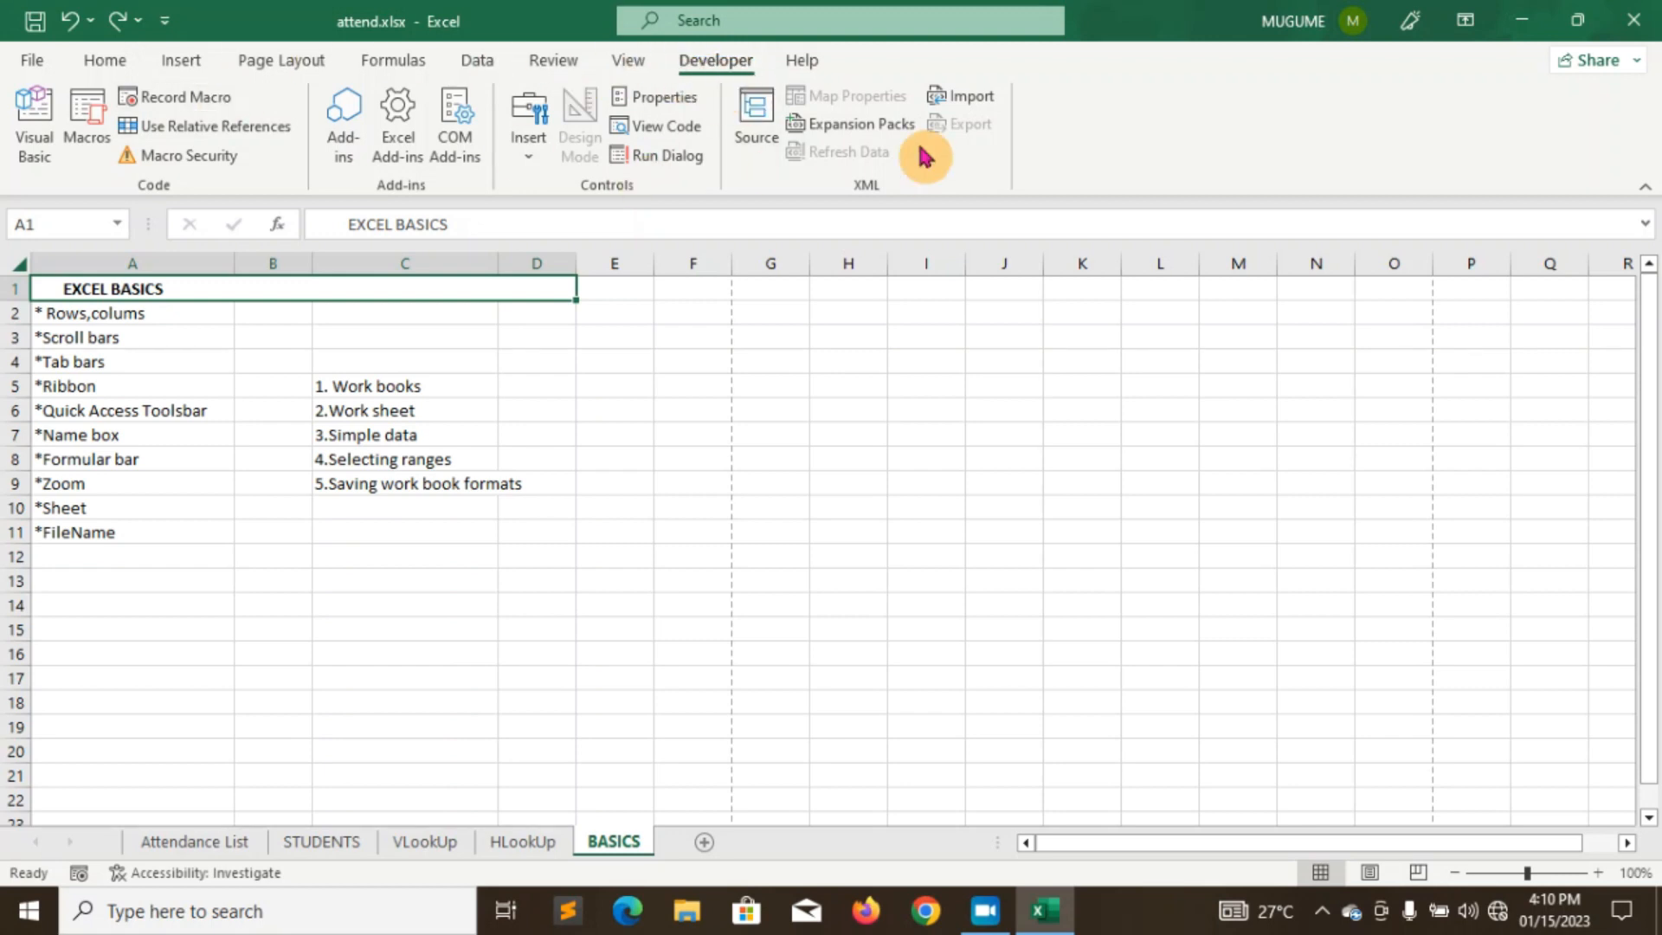
right_click(1177, 119)
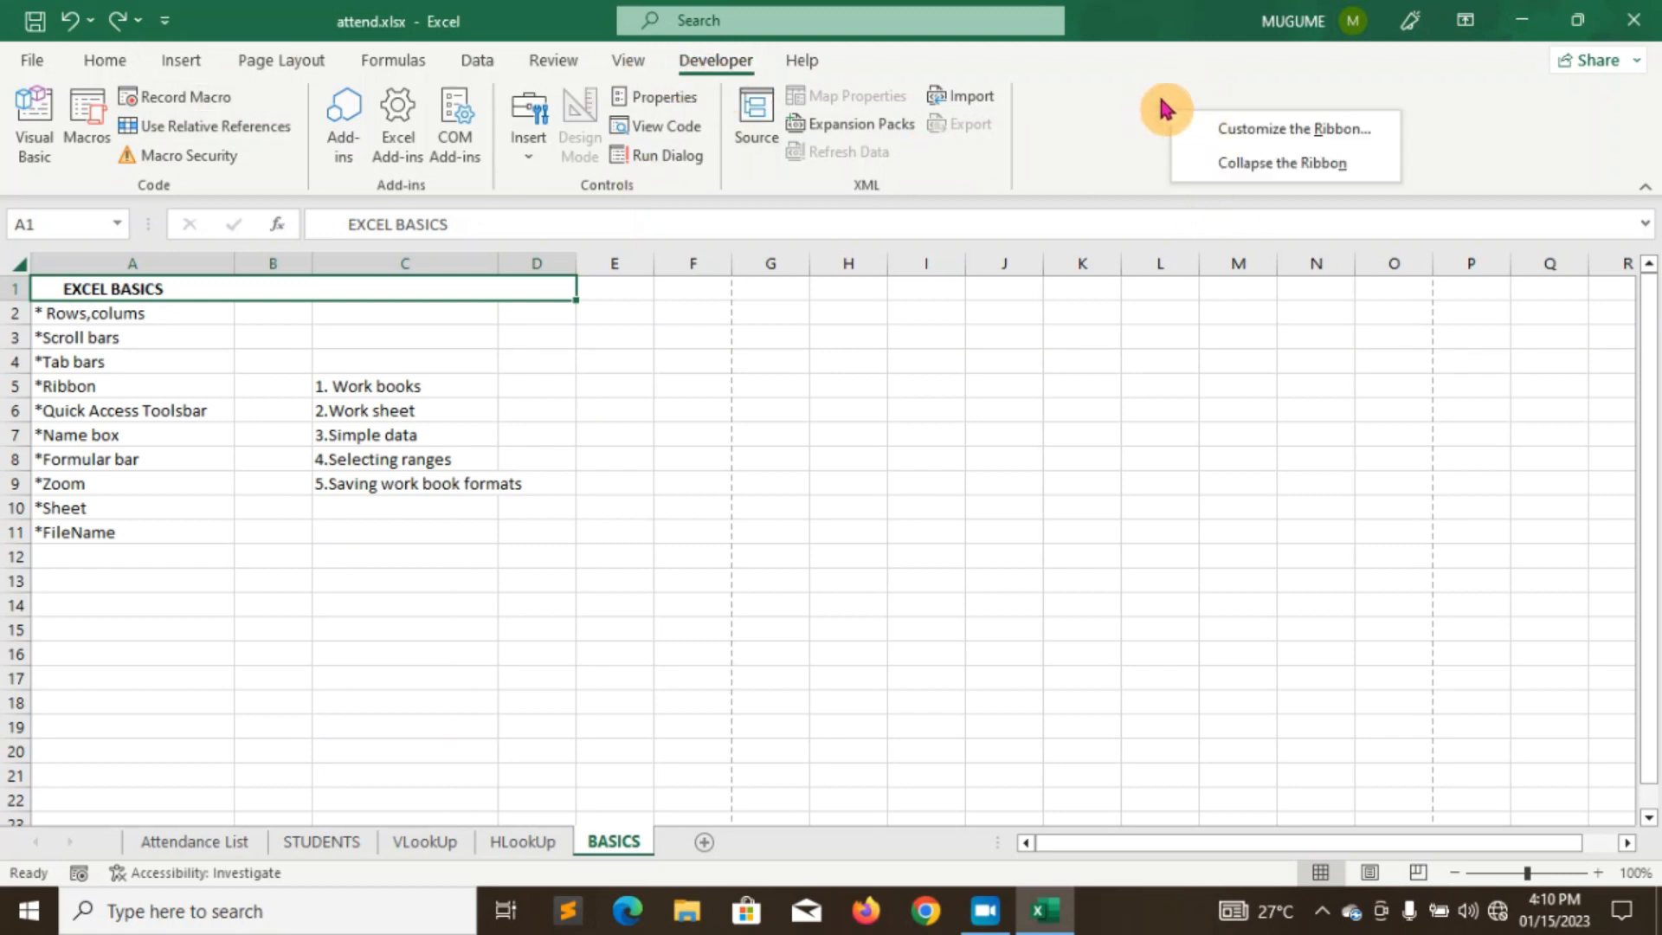
- Keep Developer checked under Main Tabs in Customize the Ribbon, then show the Help tab
click(1229, 131)
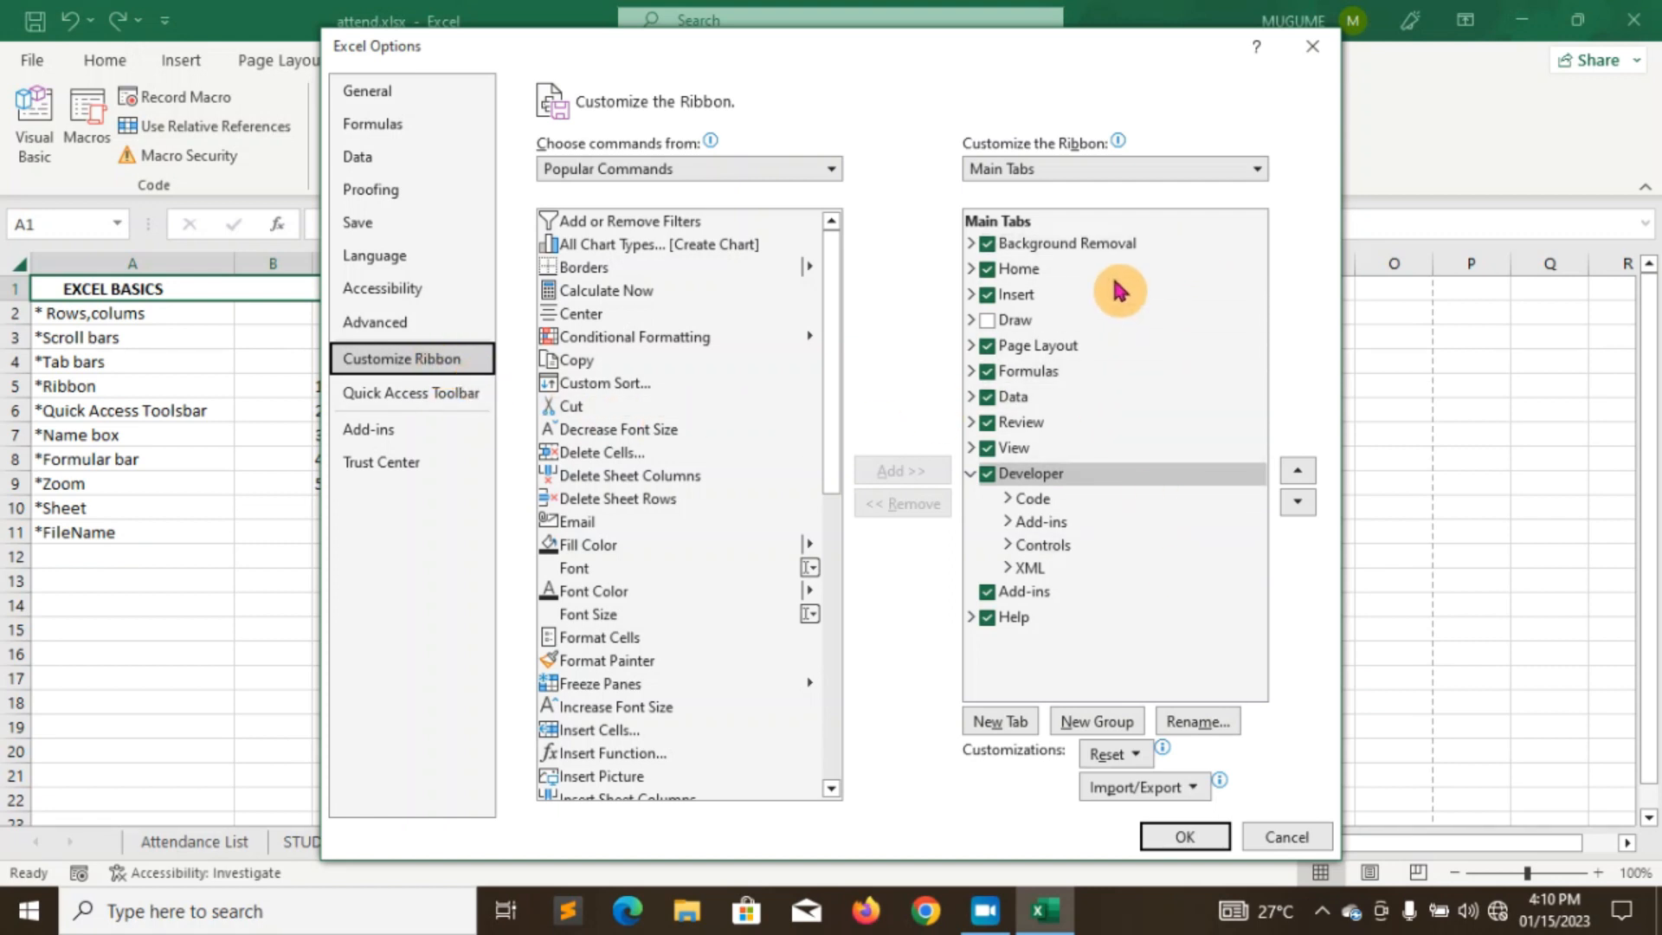
click(987, 478)
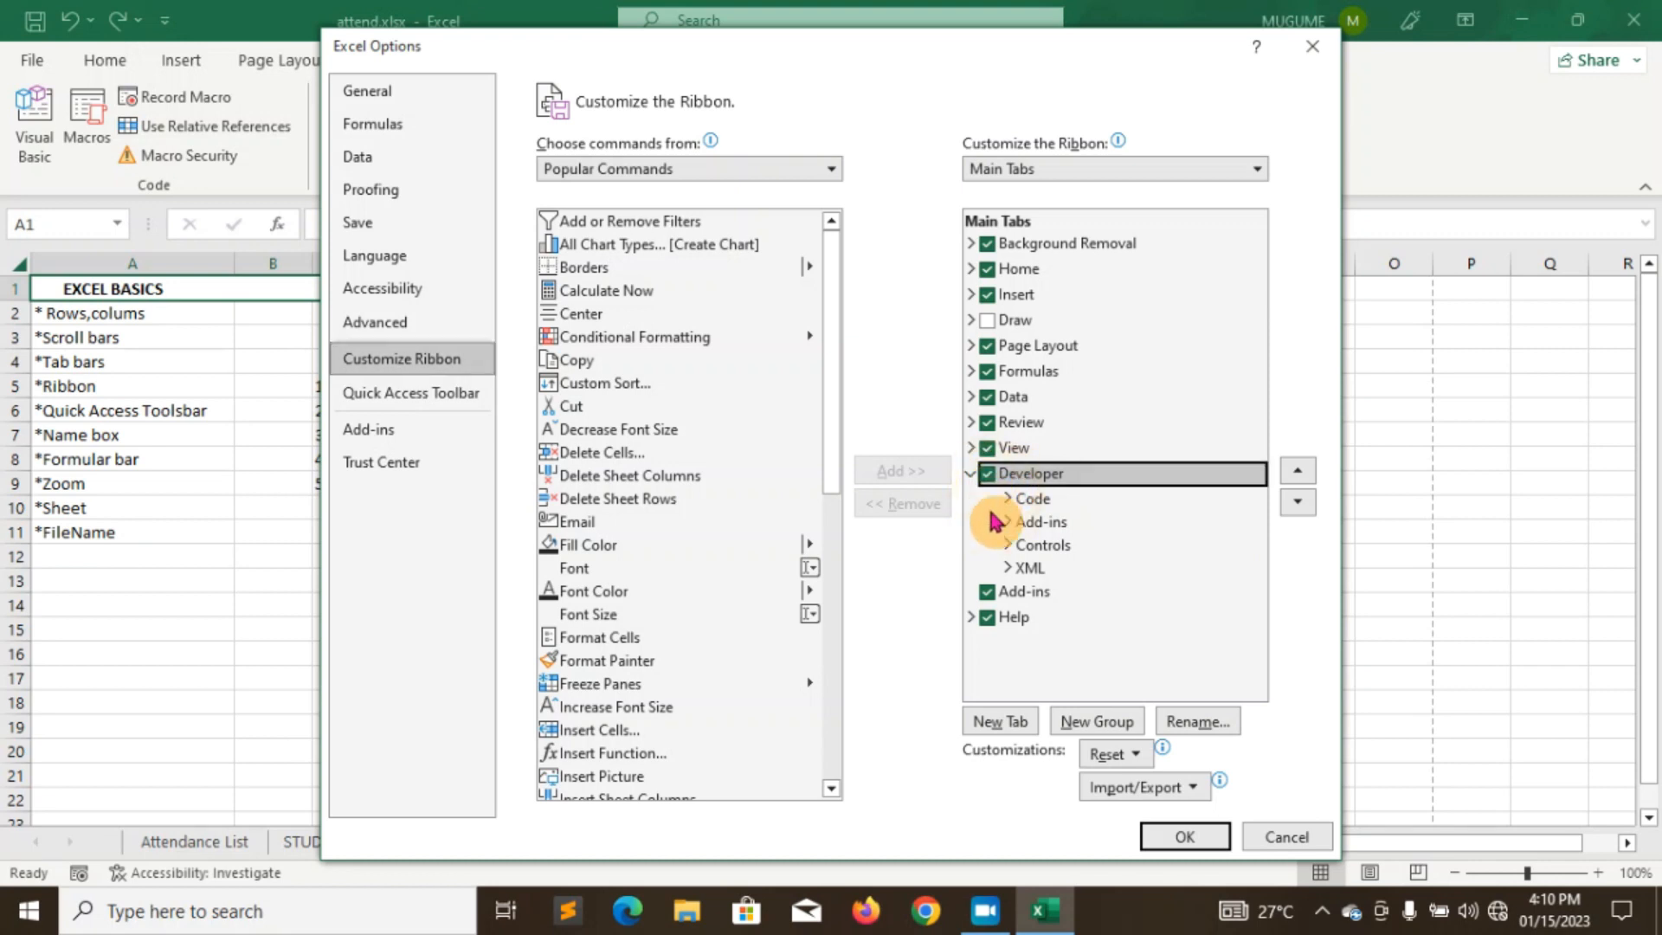
click(1177, 836)
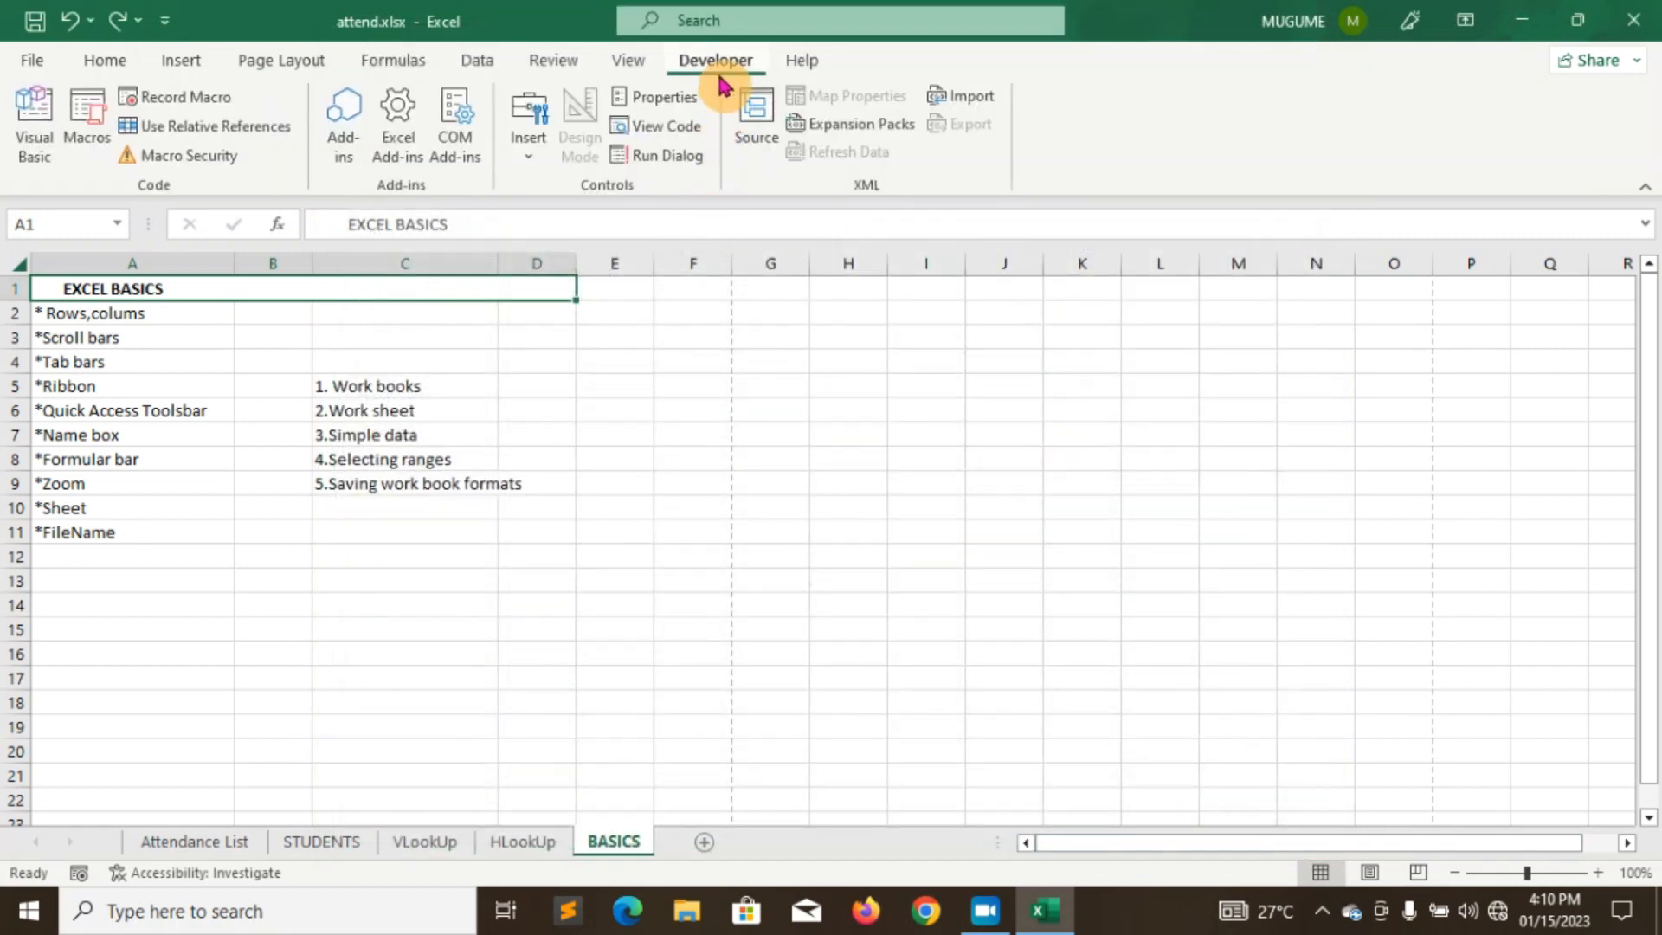
click(796, 64)
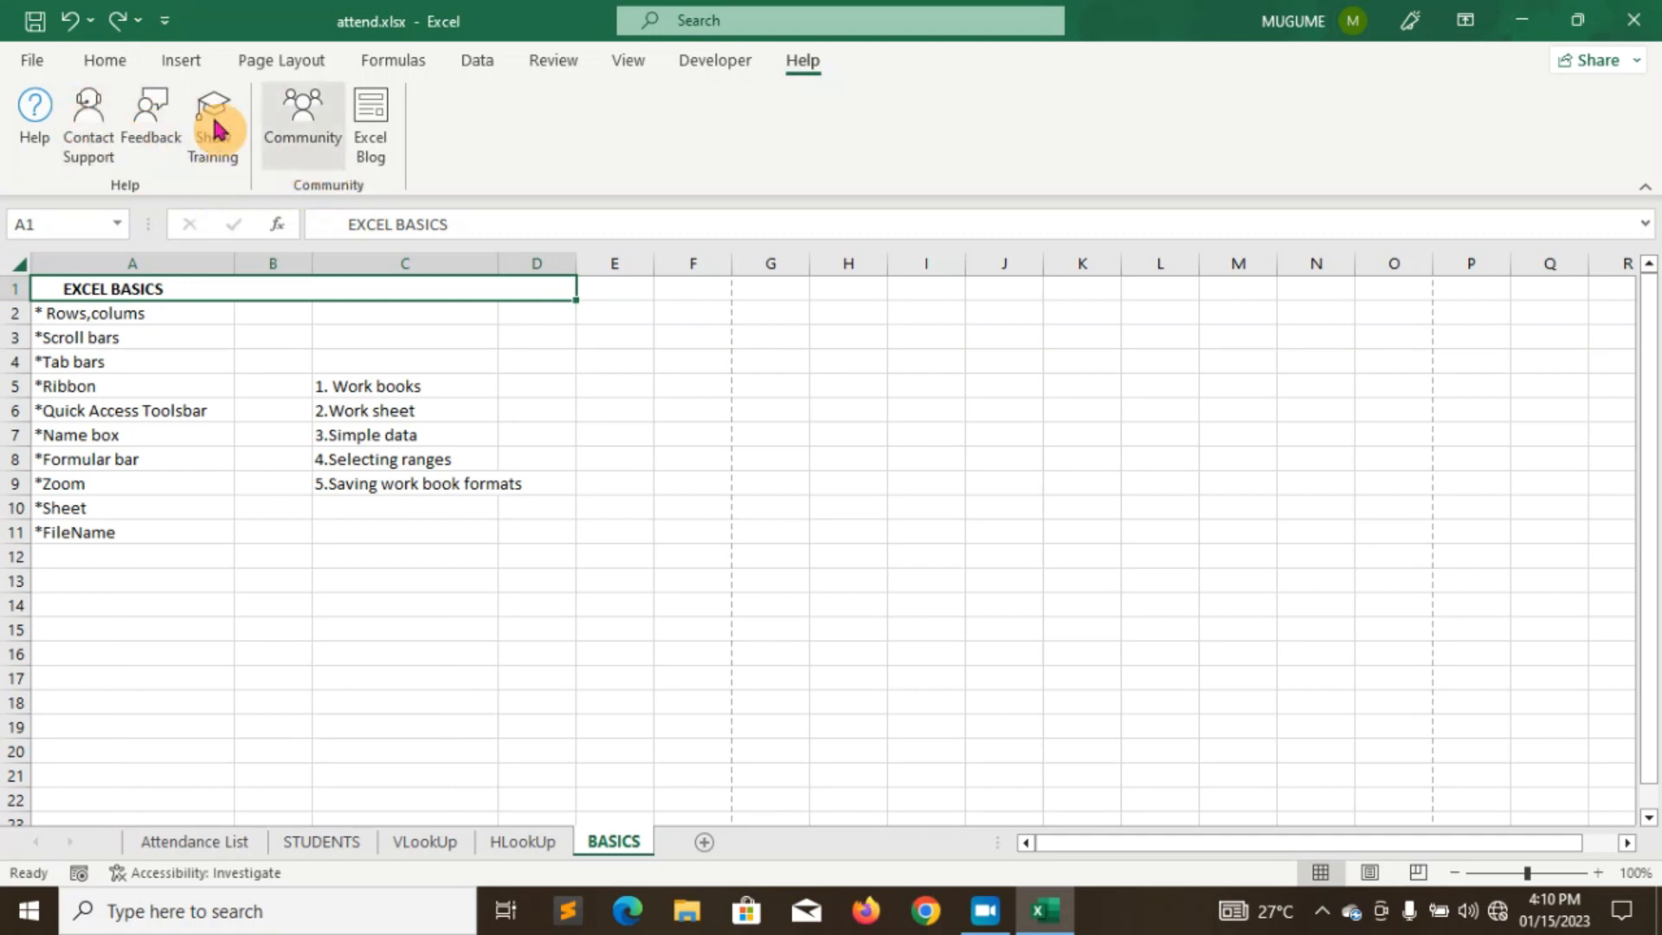
- Collapse the ribbon to show only its tab names
click(113, 62)
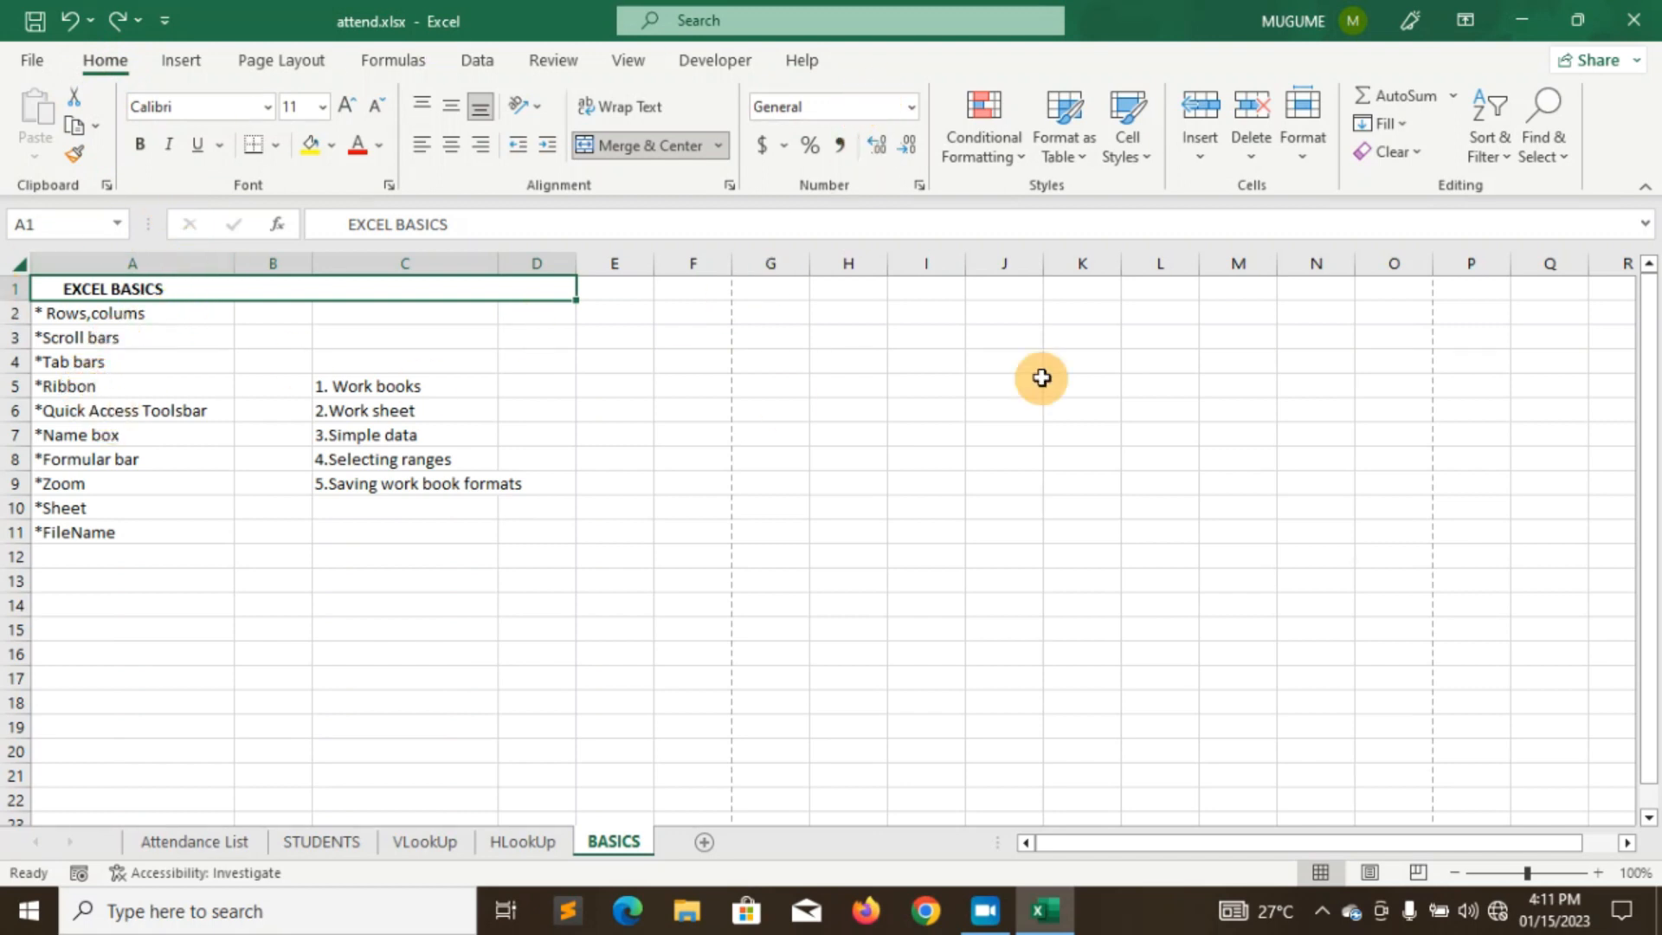
right_click(922, 65)
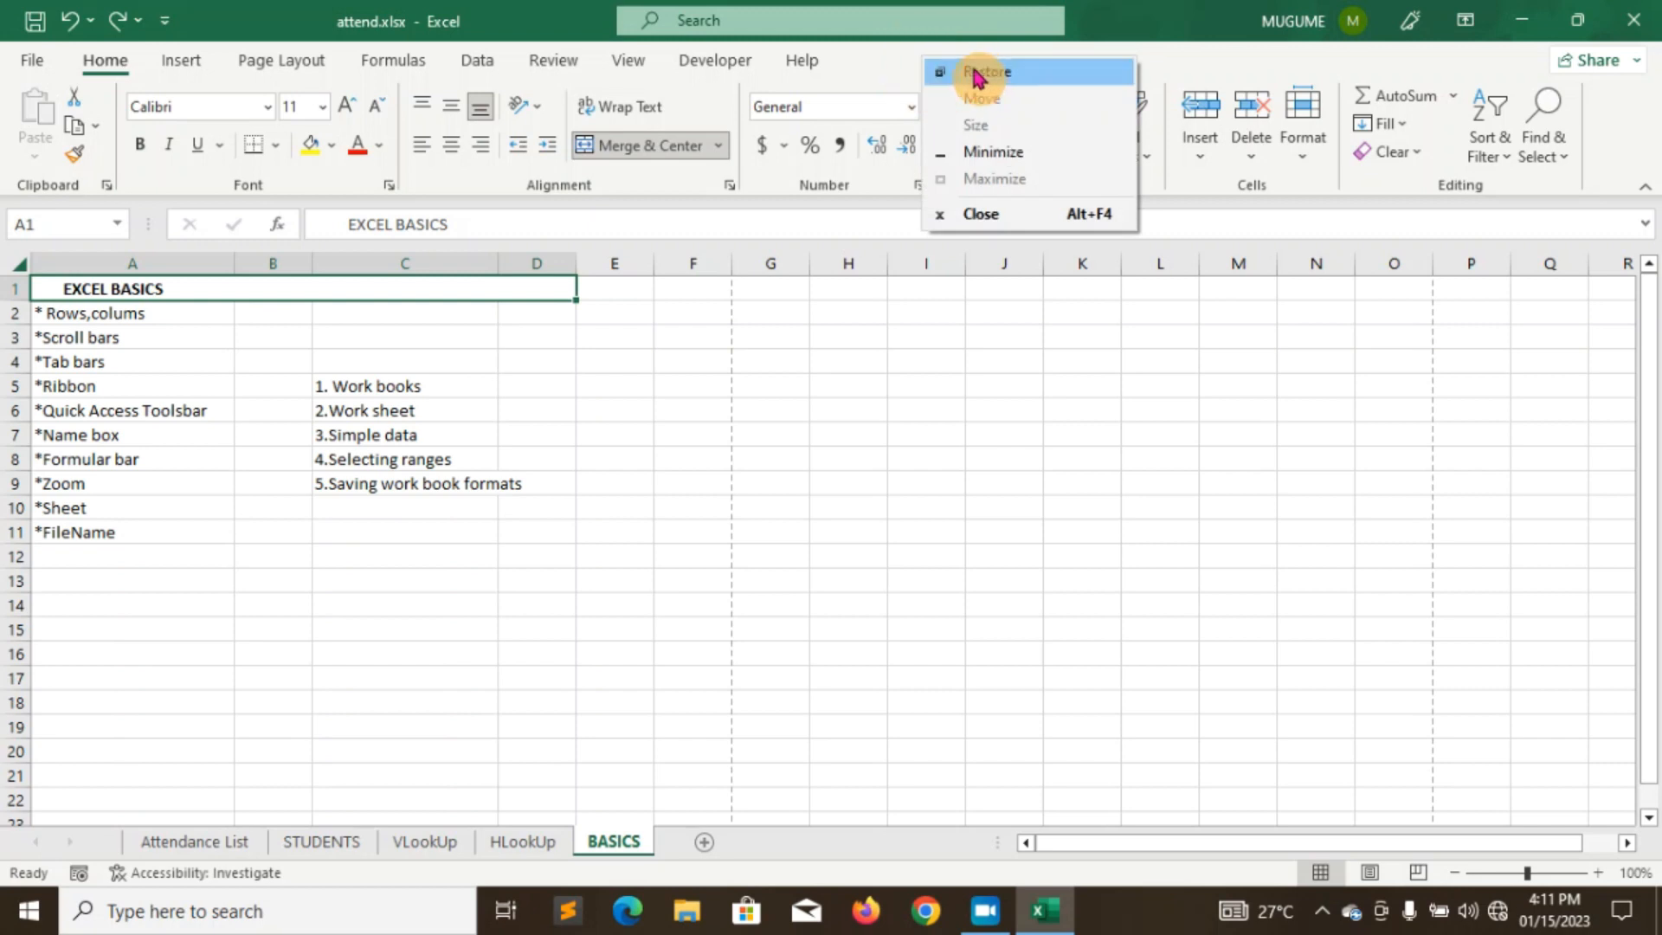
click(831, 64)
right_click(1025, 92)
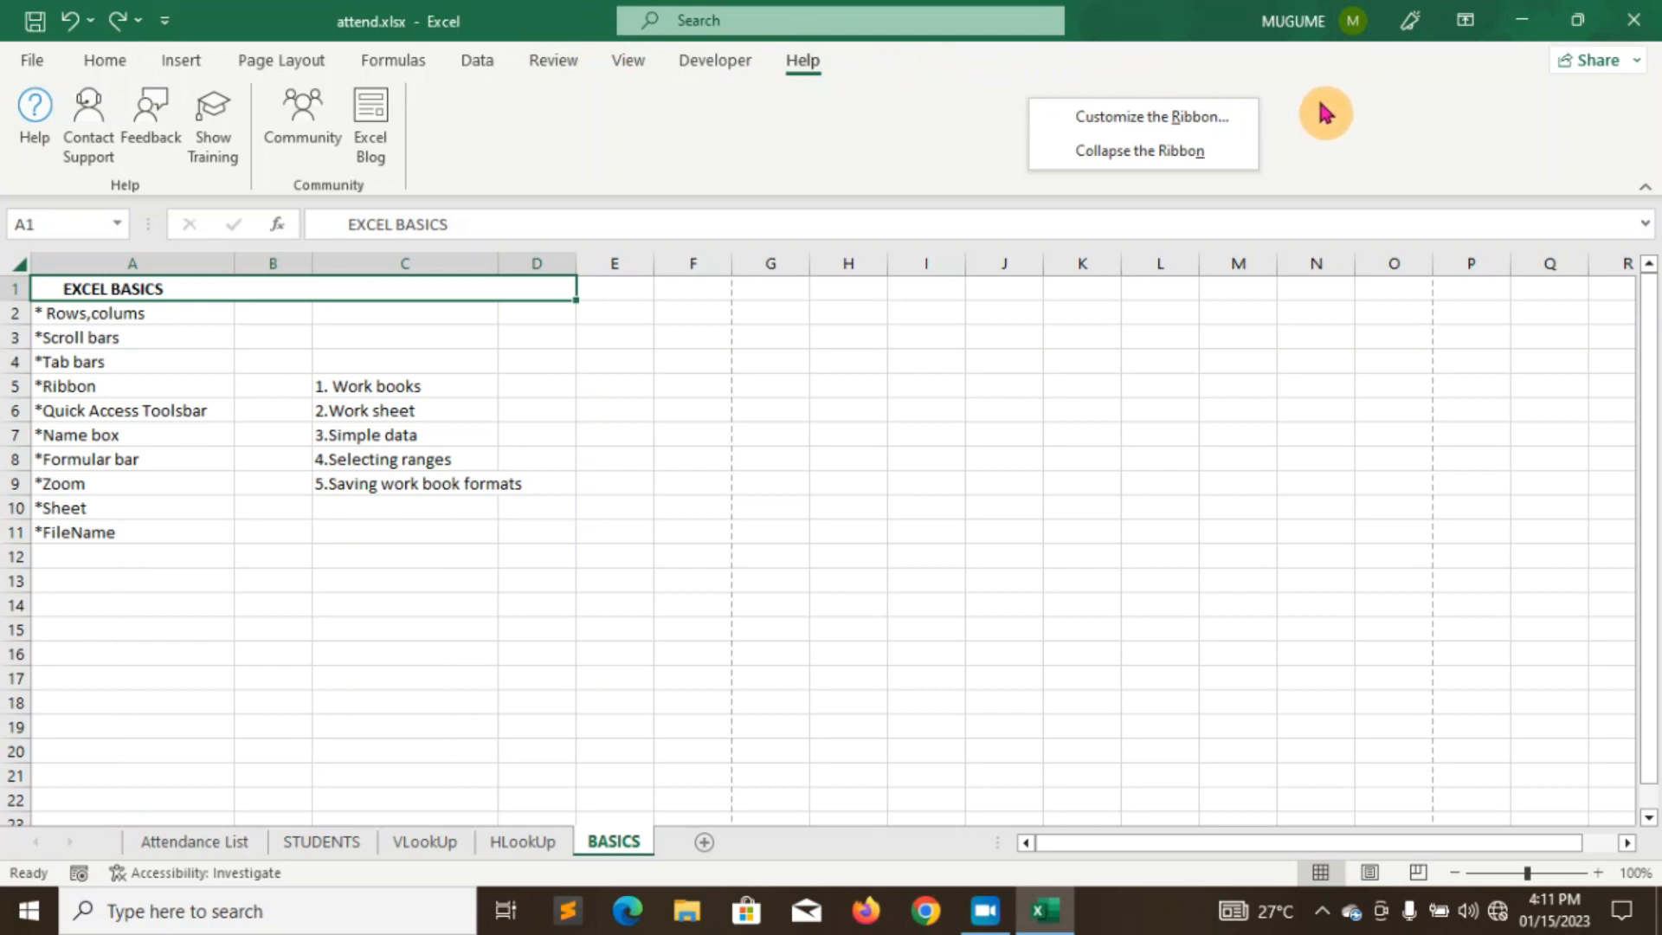
click(1105, 153)
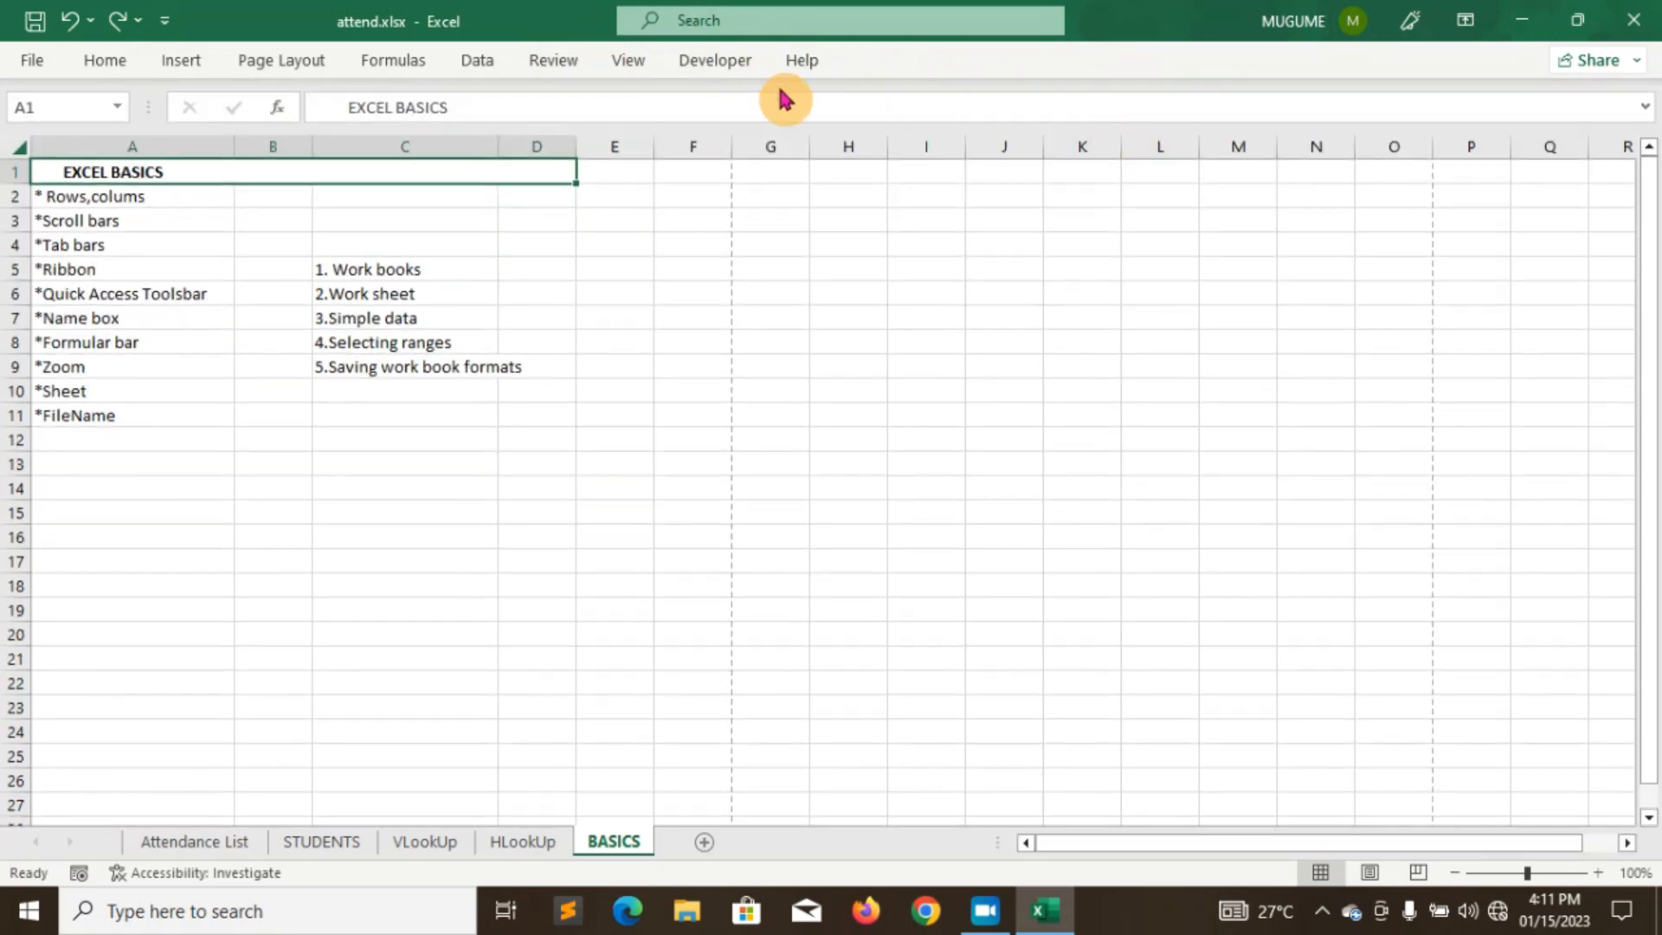
- Undo twice, stepping back through HLookUp to the VLookUp sheet
right_click(914, 68)
right_click(1166, 71)
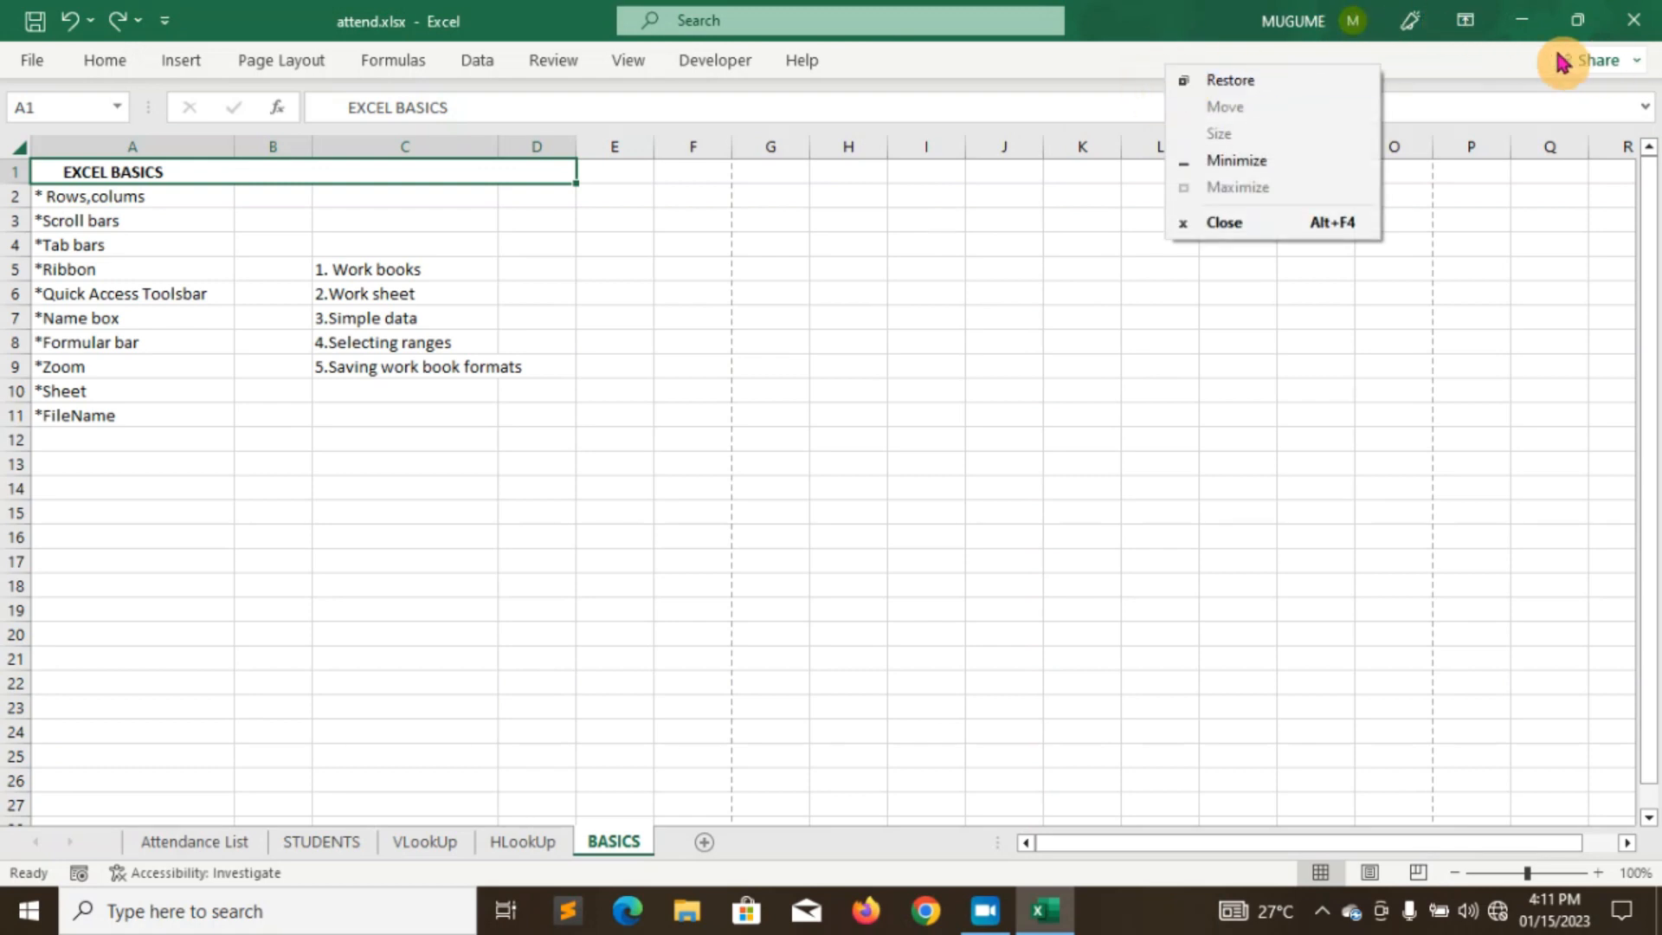
click(1417, 56)
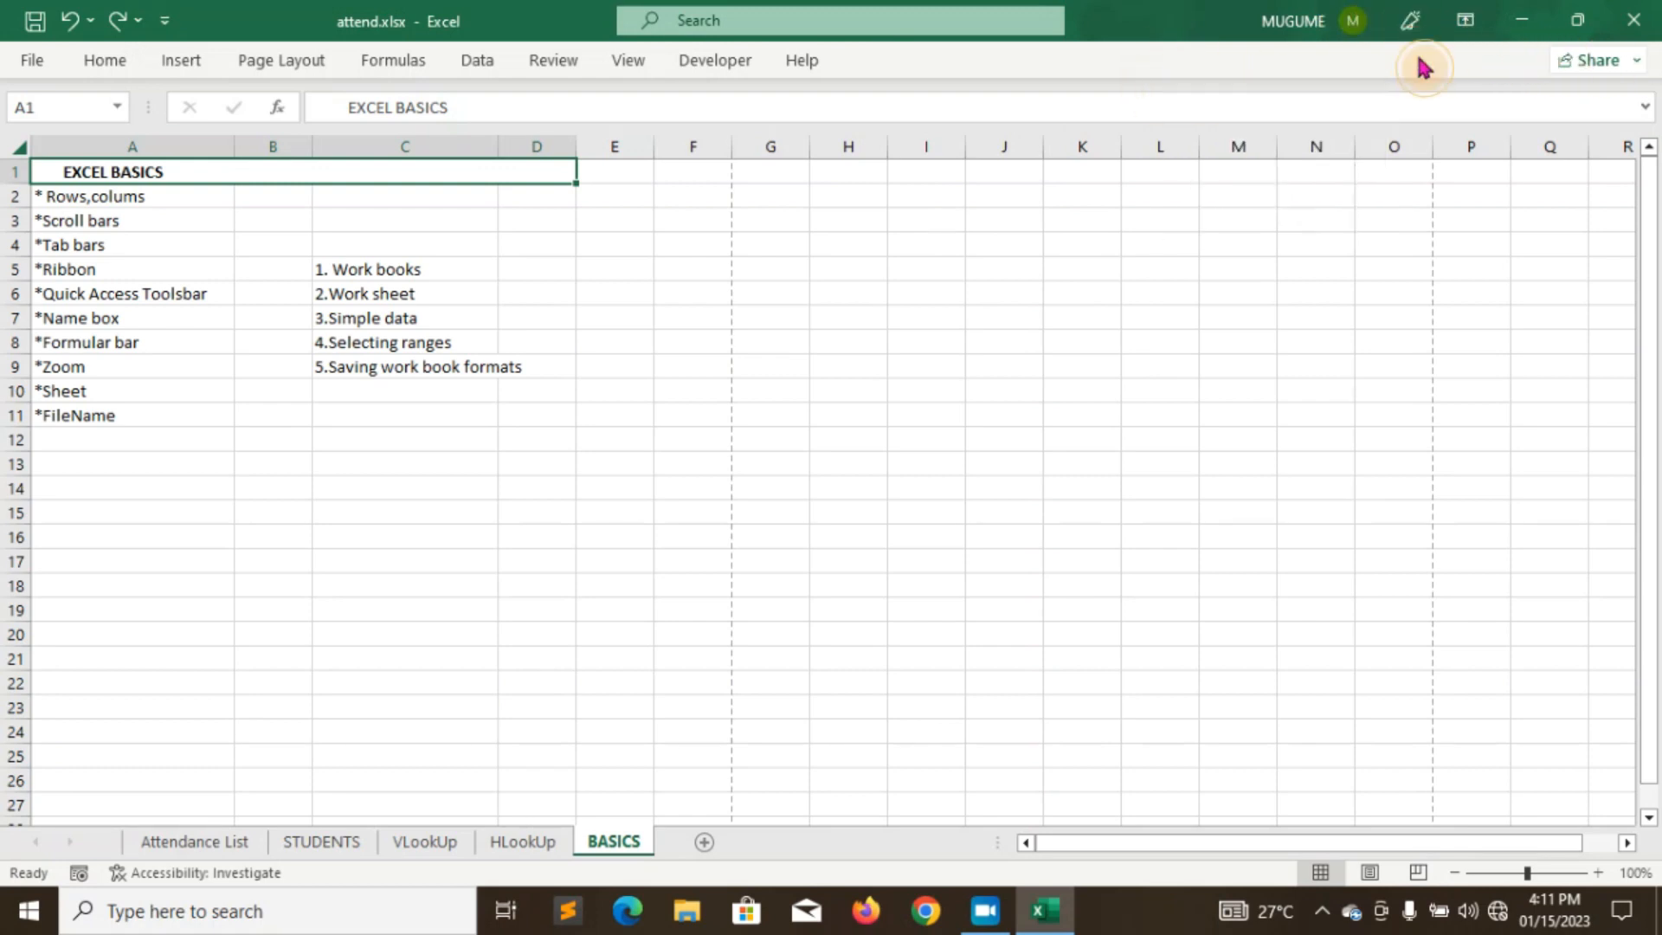
click(71, 24)
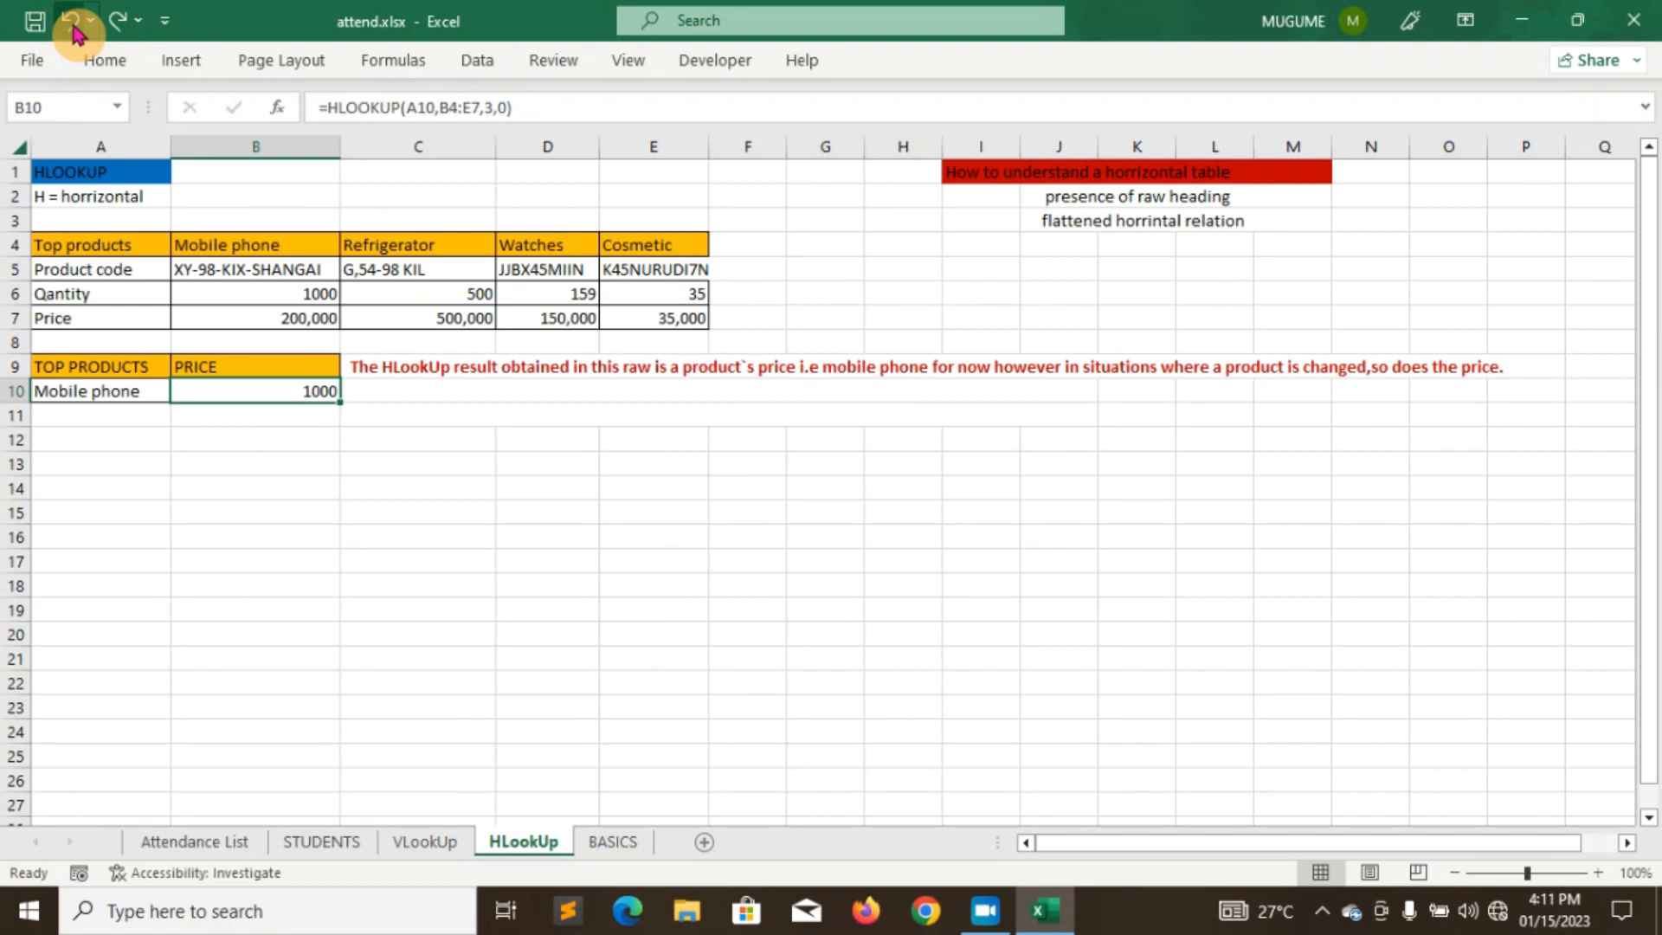
click(73, 30)
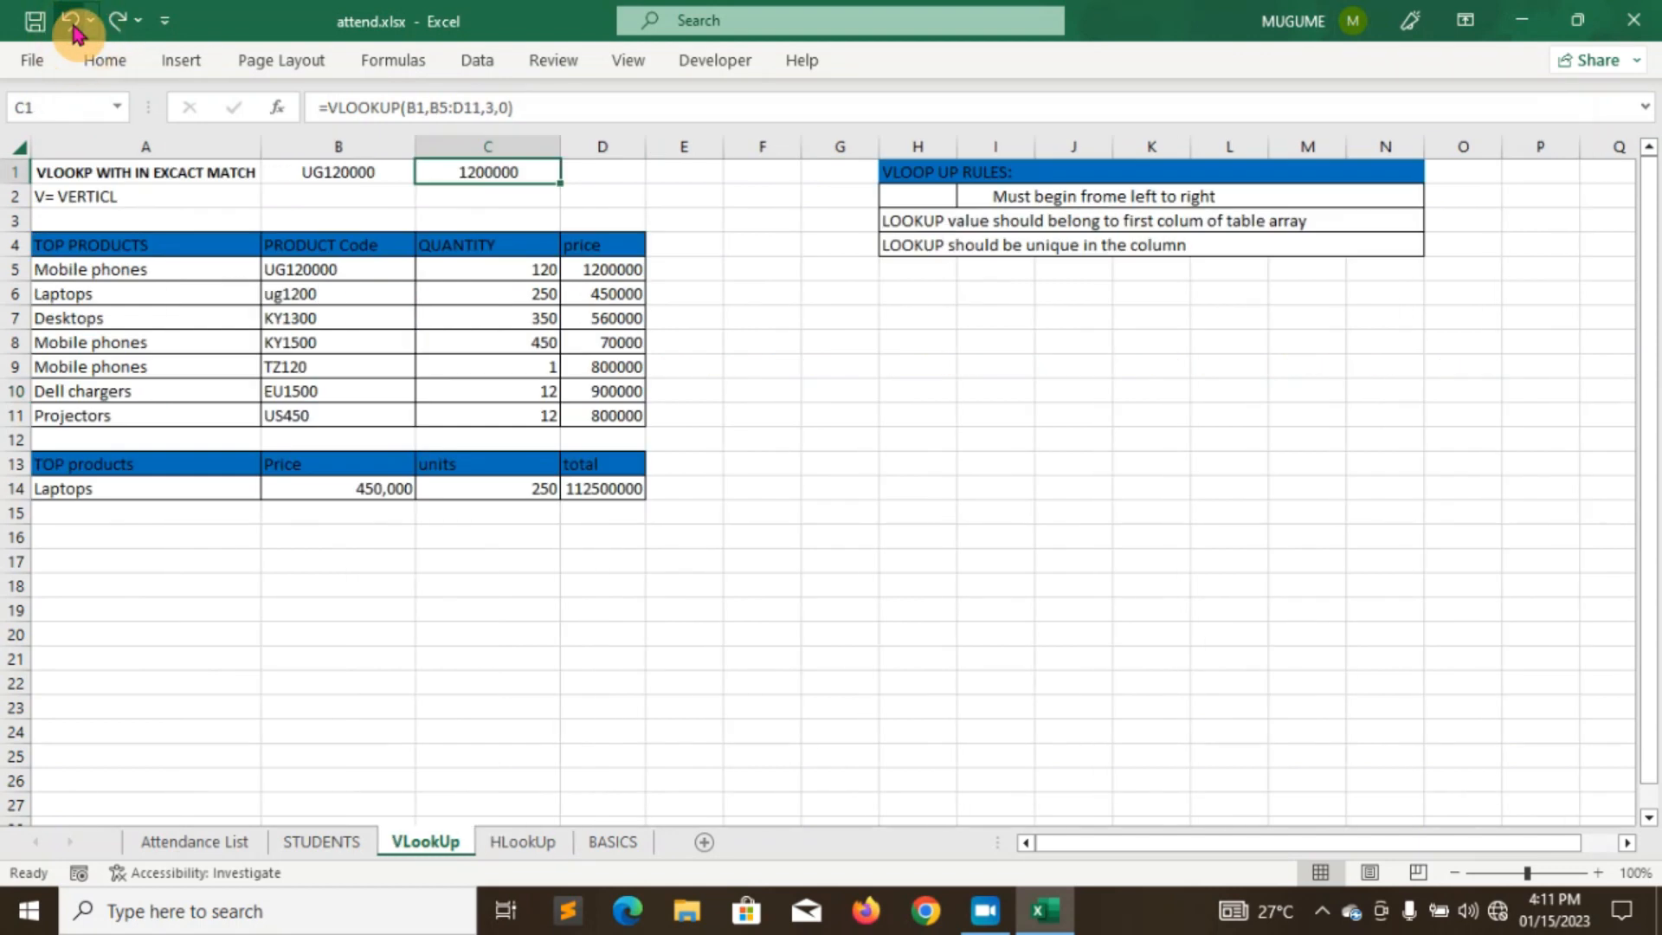
- Pin the ribbon open again by unchecking Collapse the Ribbon
right_click(906, 76)
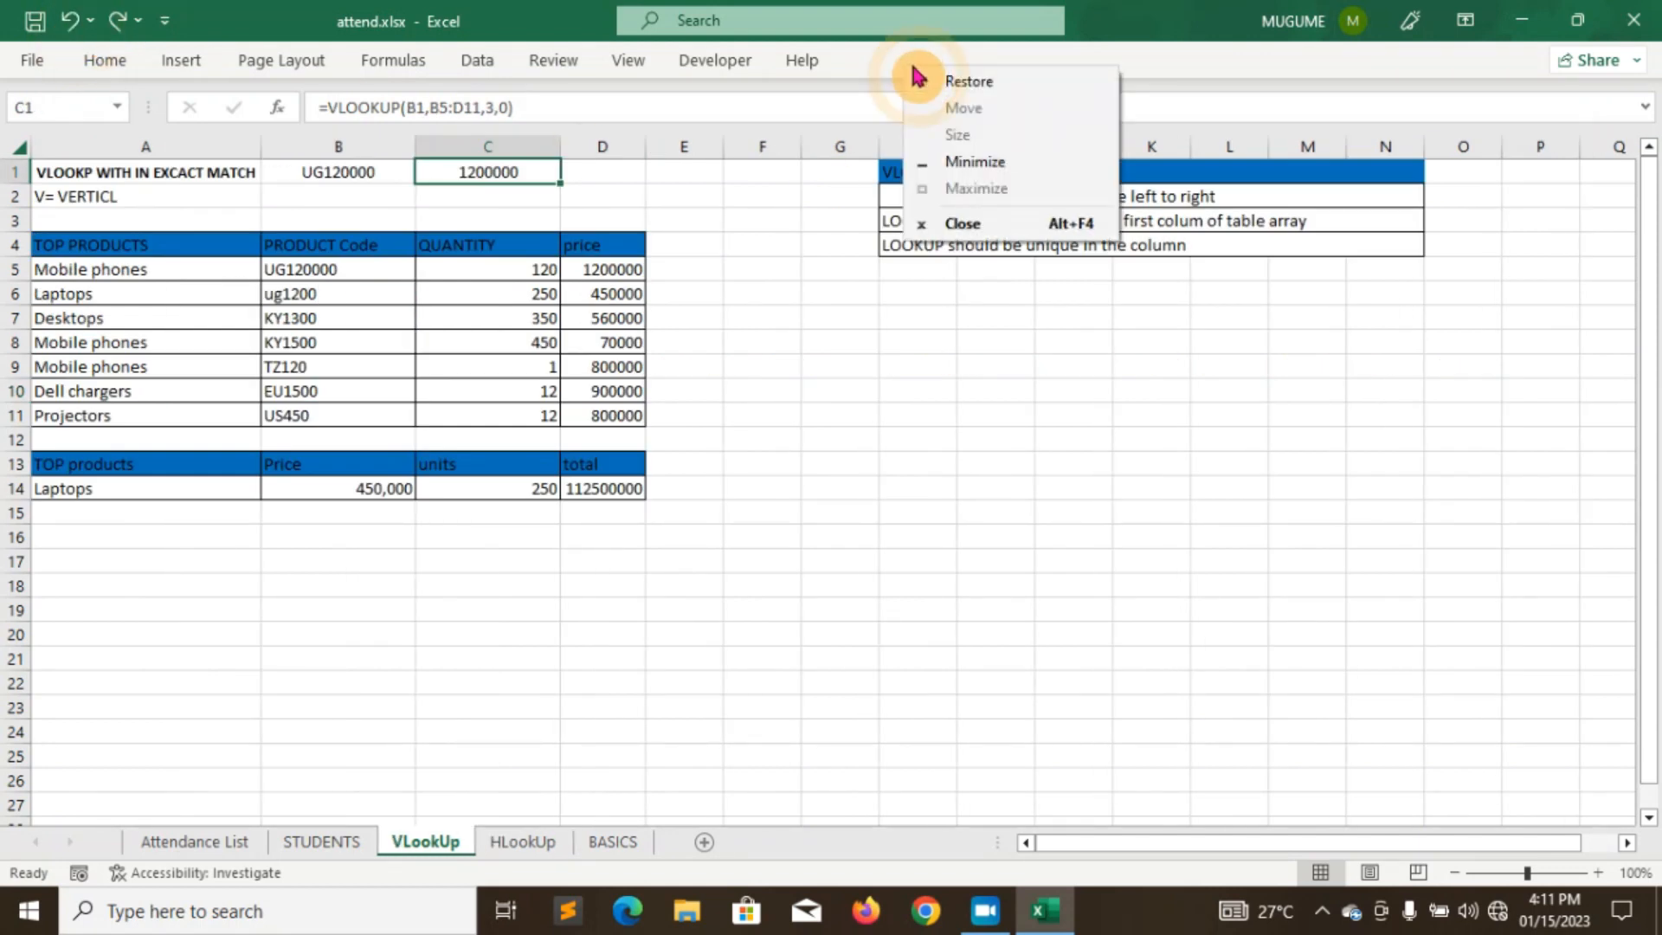
click(872, 78)
click(808, 60)
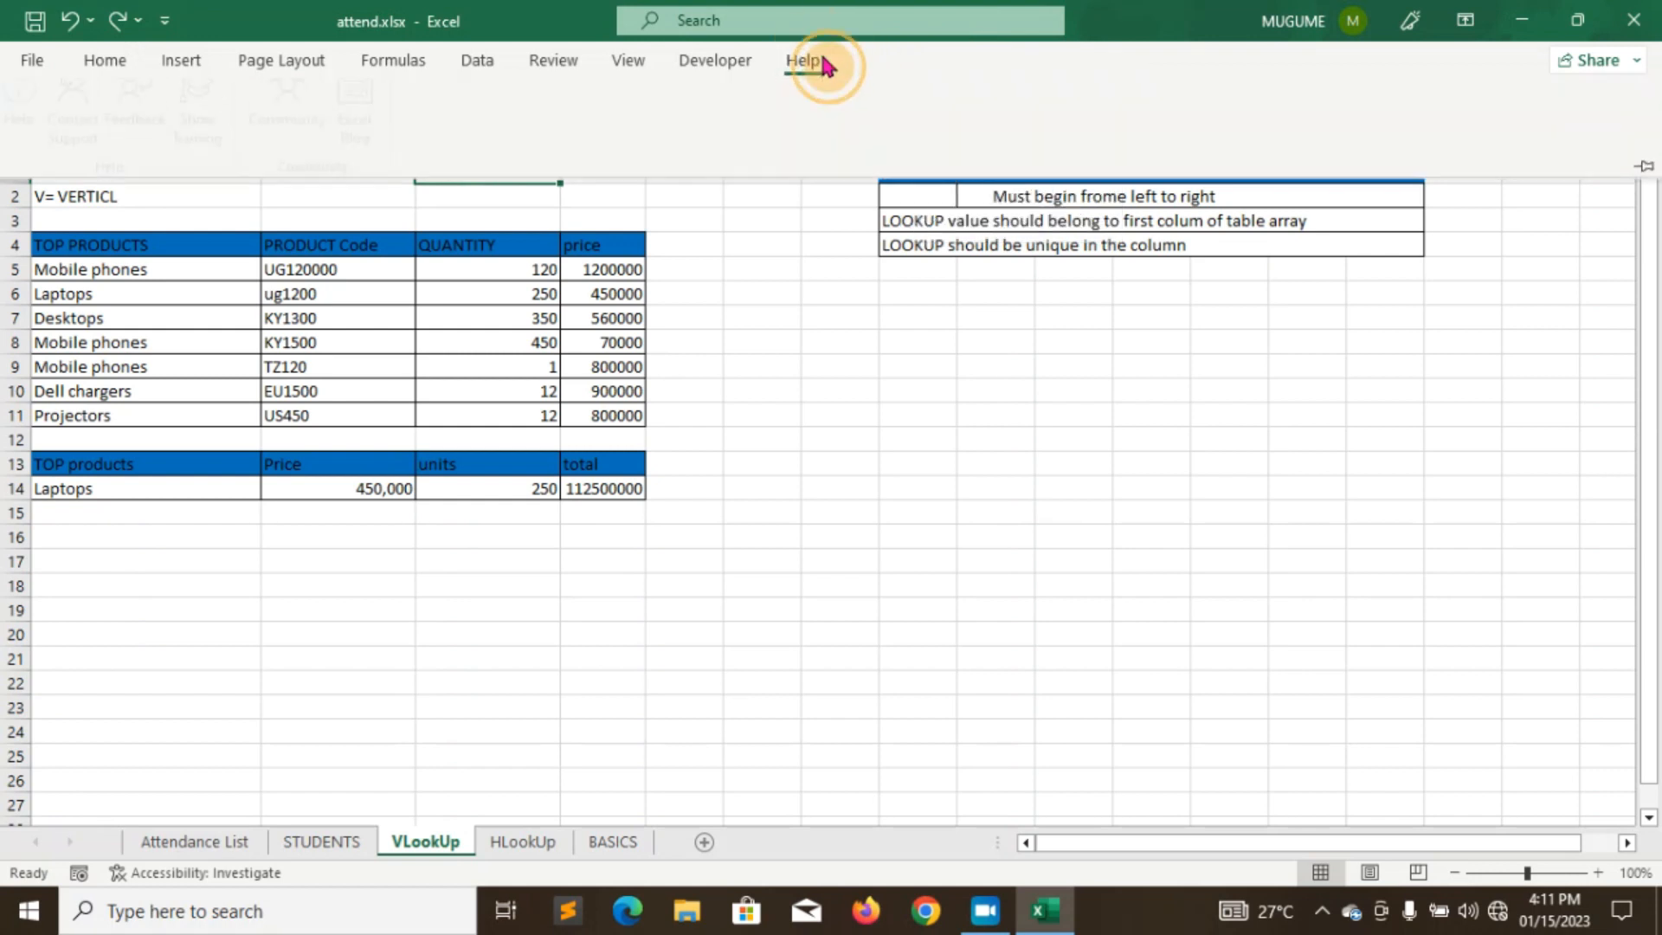
right_click(783, 106)
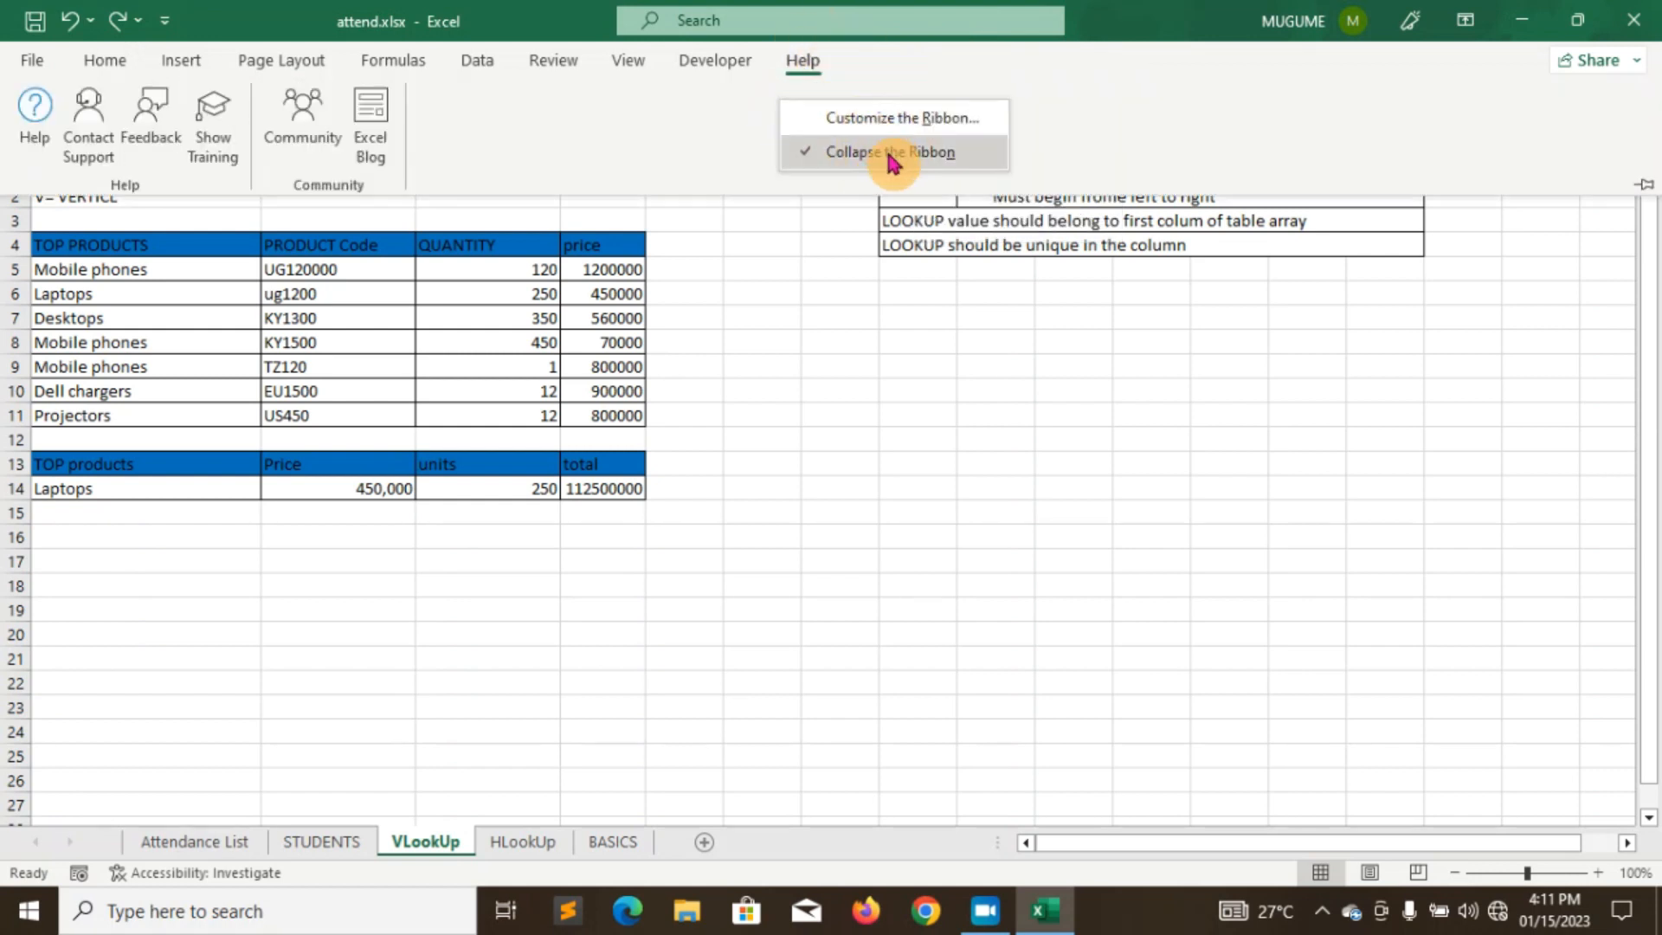
click(891, 156)
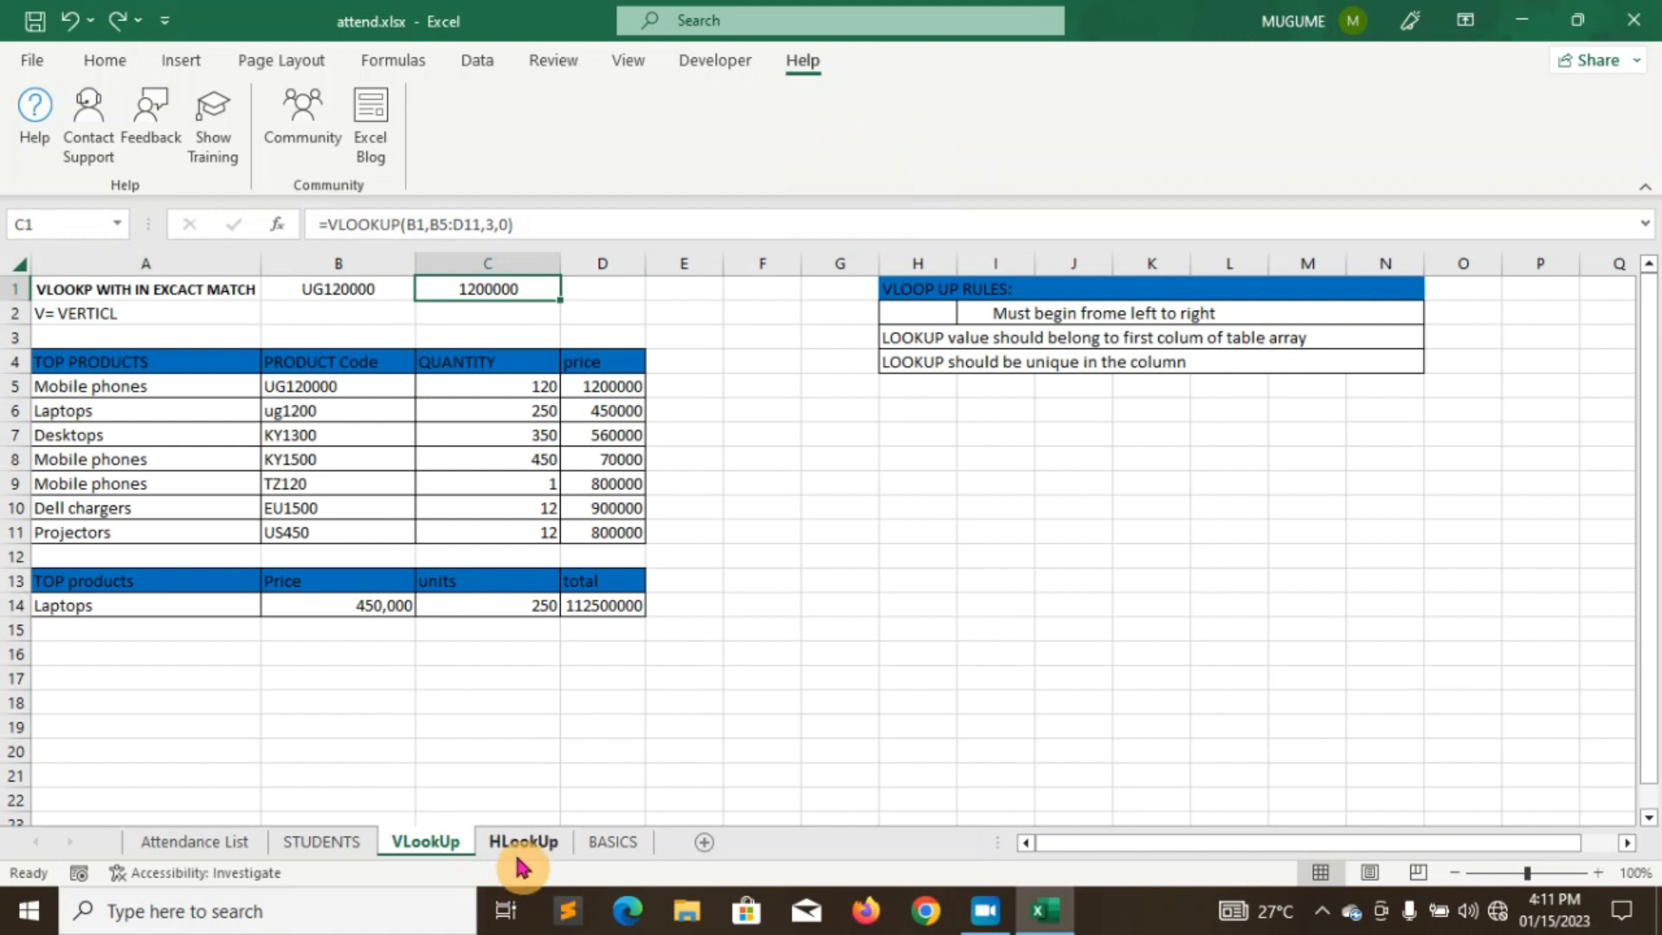
- On the BASICS sheet's Home tab, select A3 (*Scroll bars), then go to the File start page
click(612, 841)
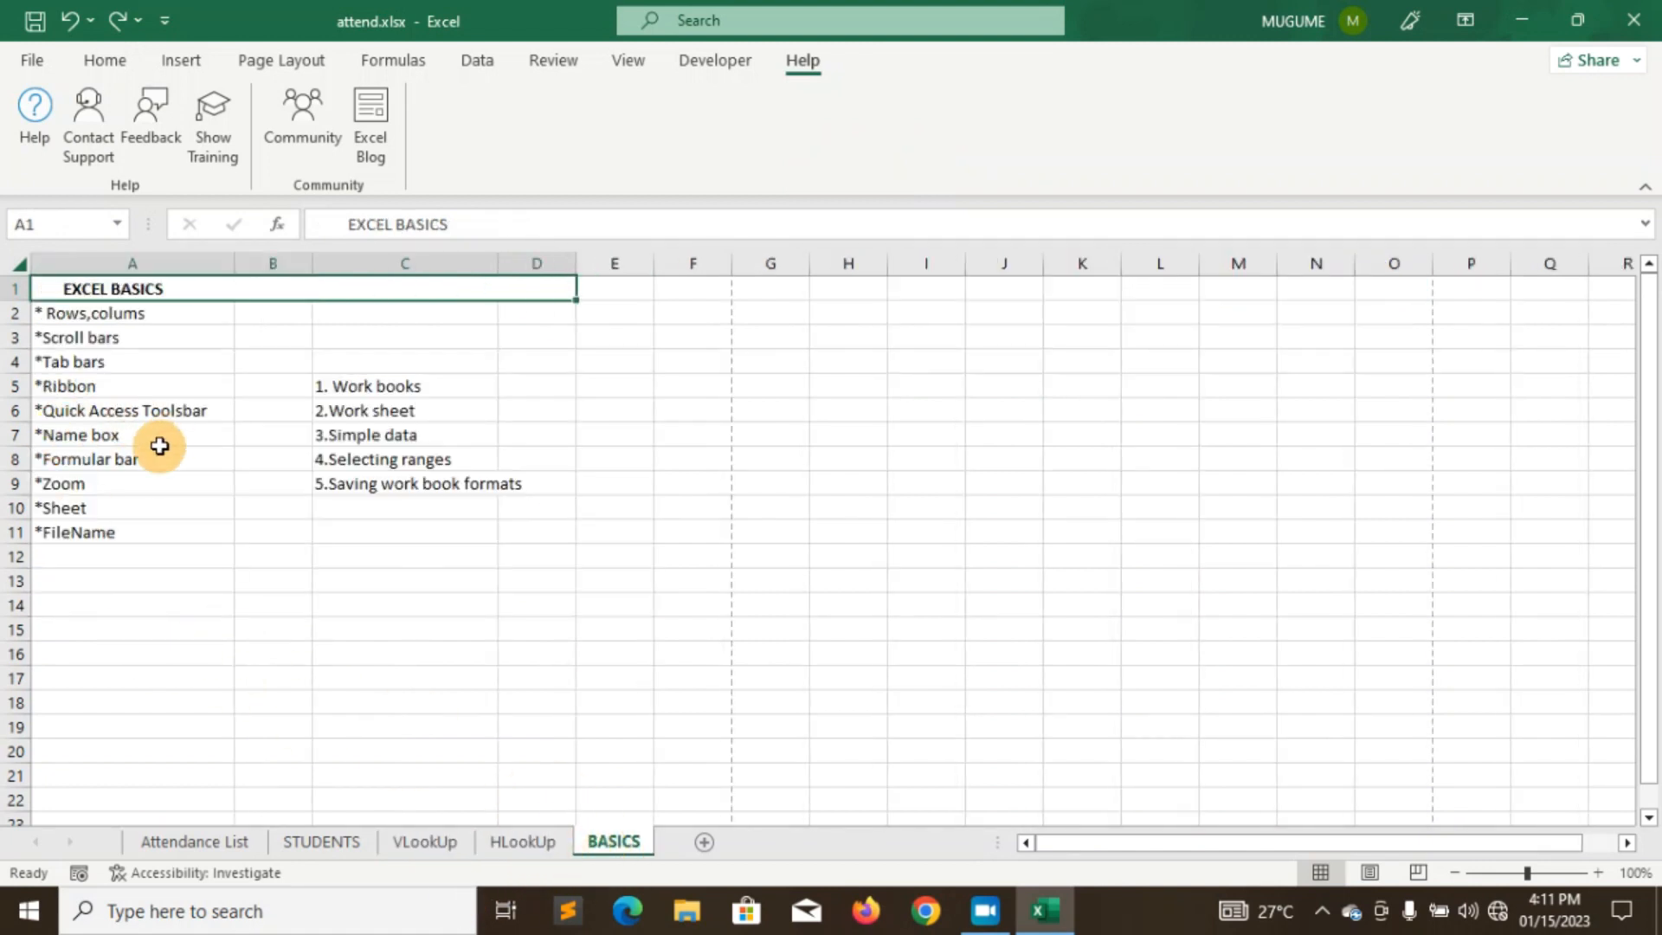
click(105, 60)
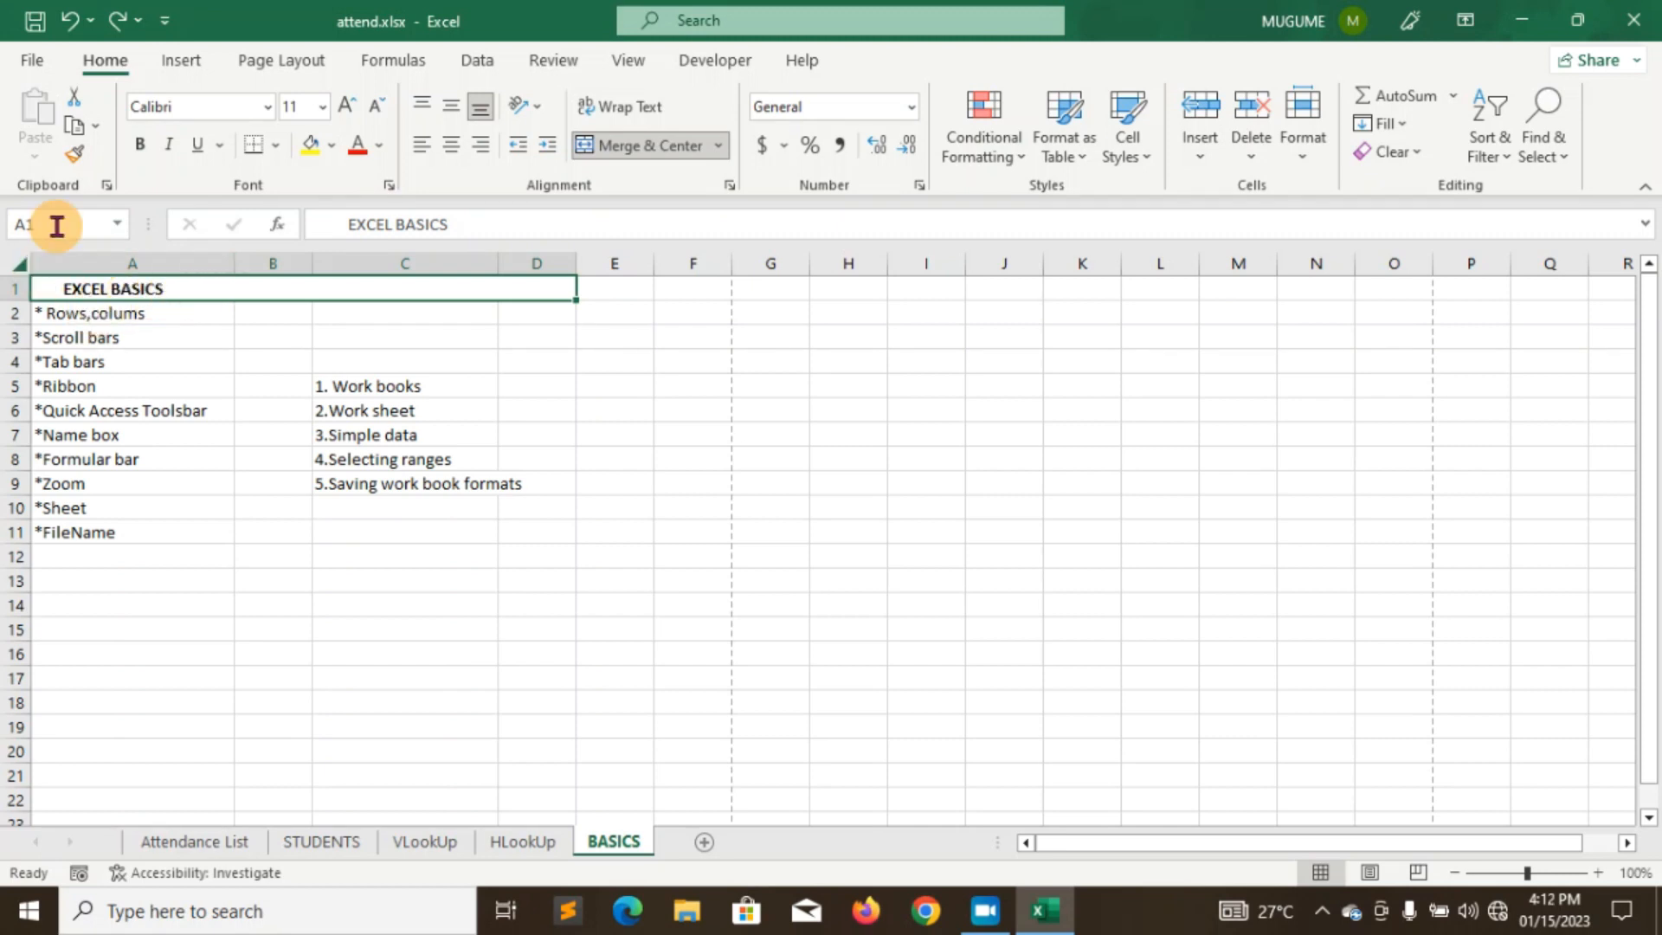
click(127, 338)
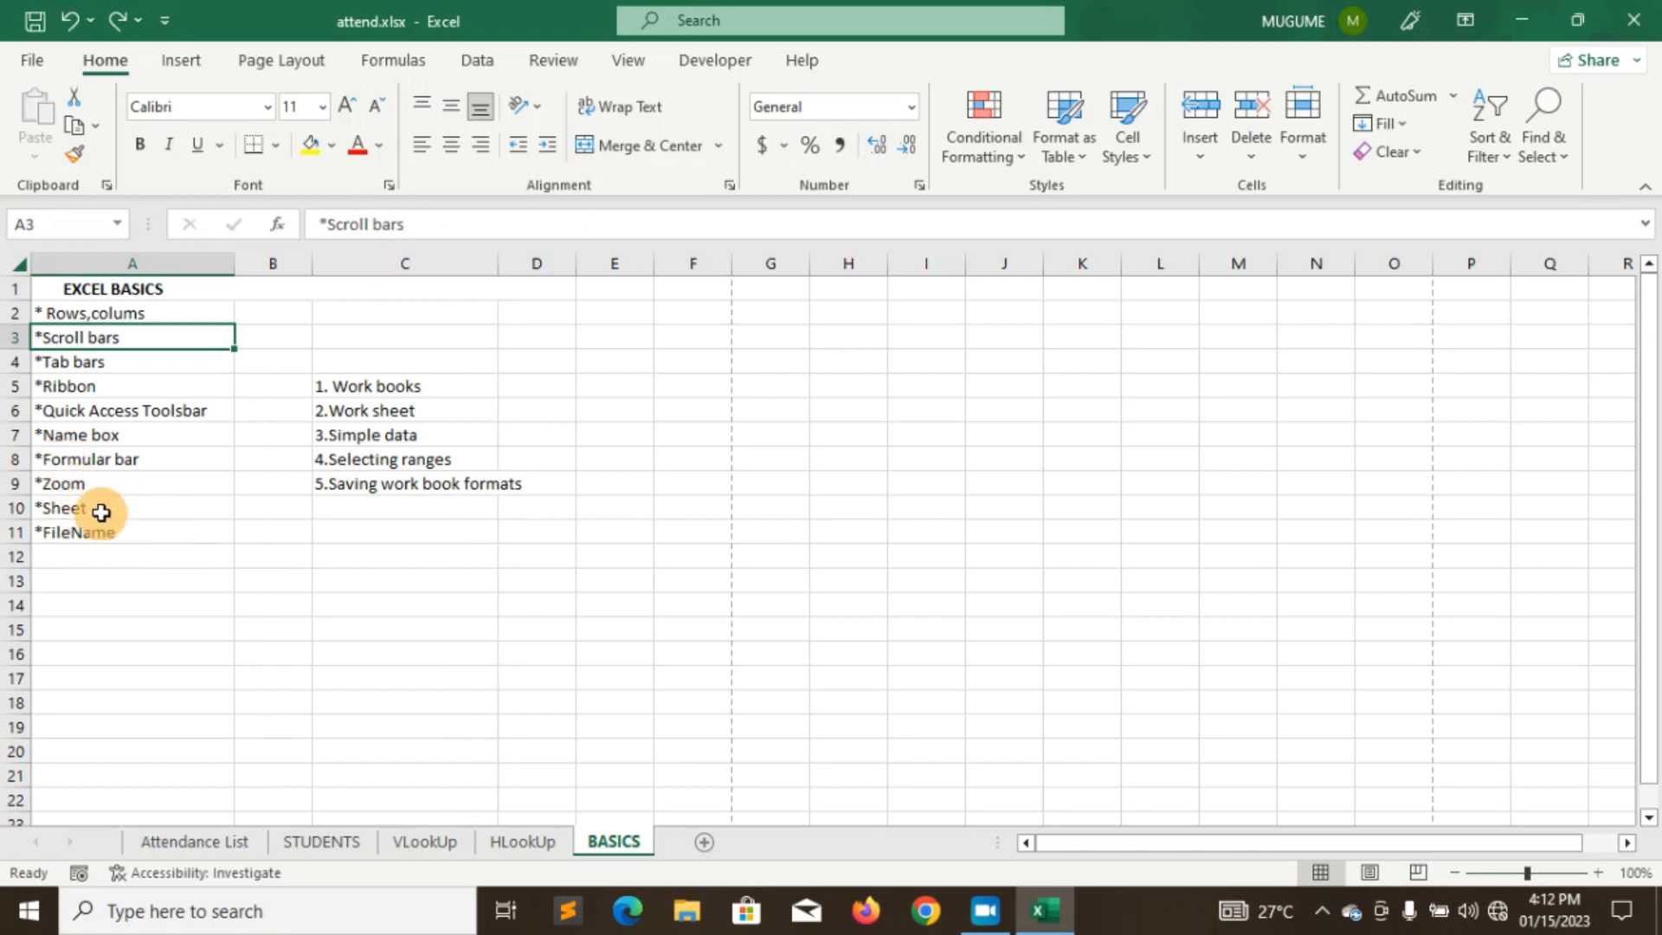
click(30, 64)
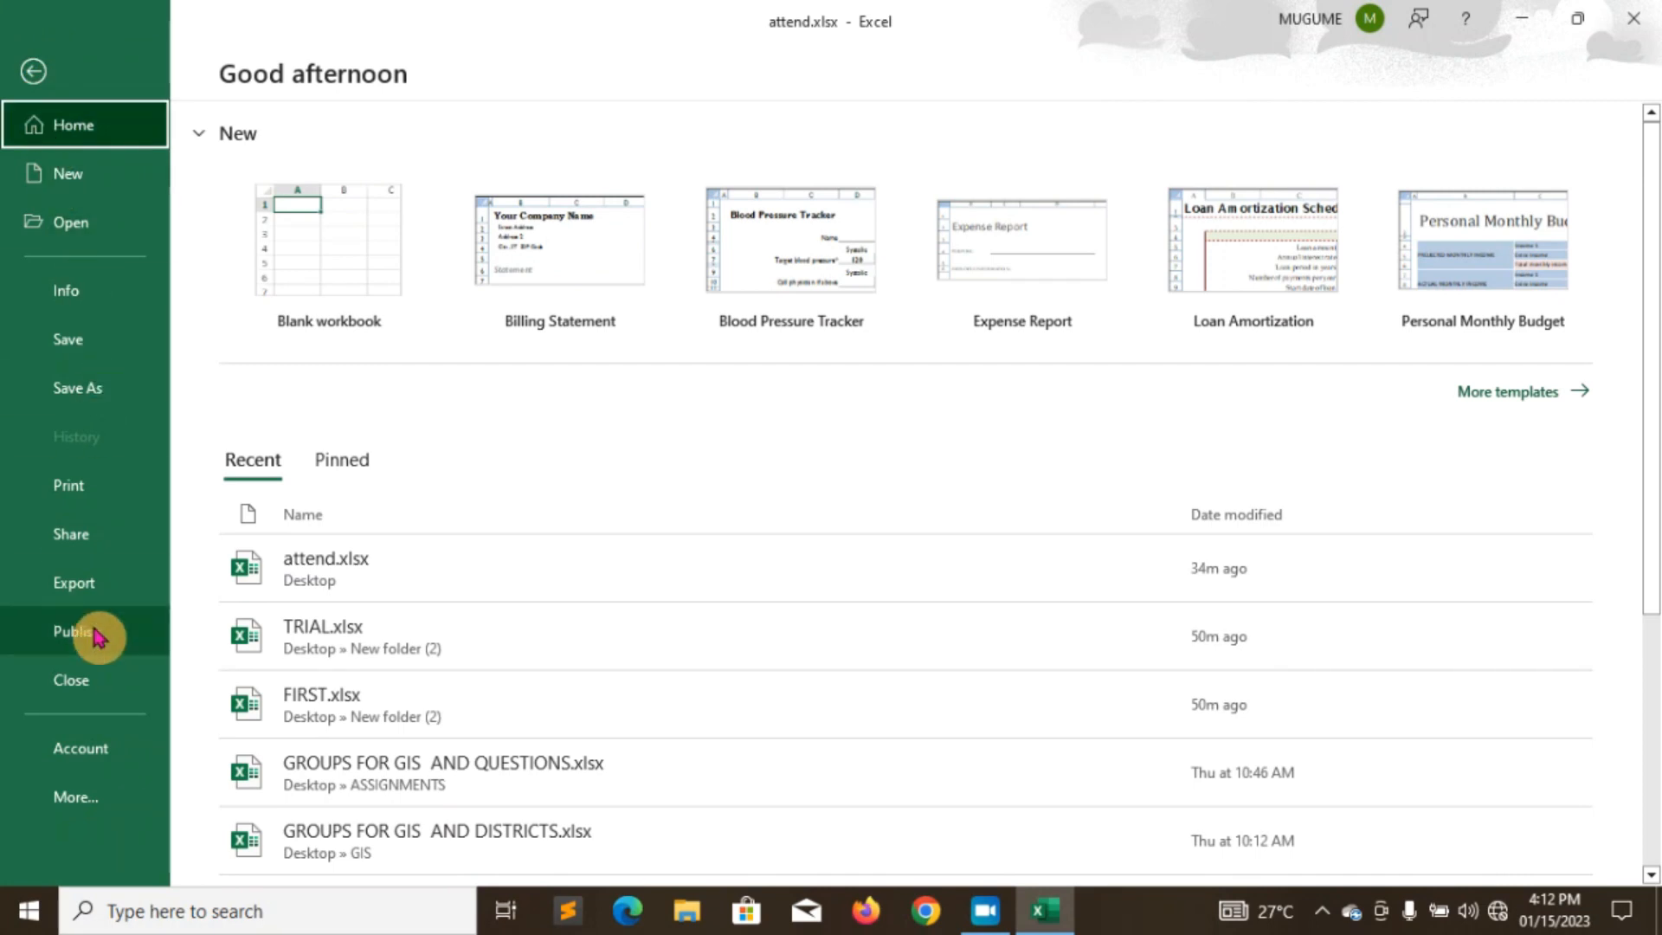
- Leave Backstage view with the back arrow to reach the BASICS sheet
click(33, 73)
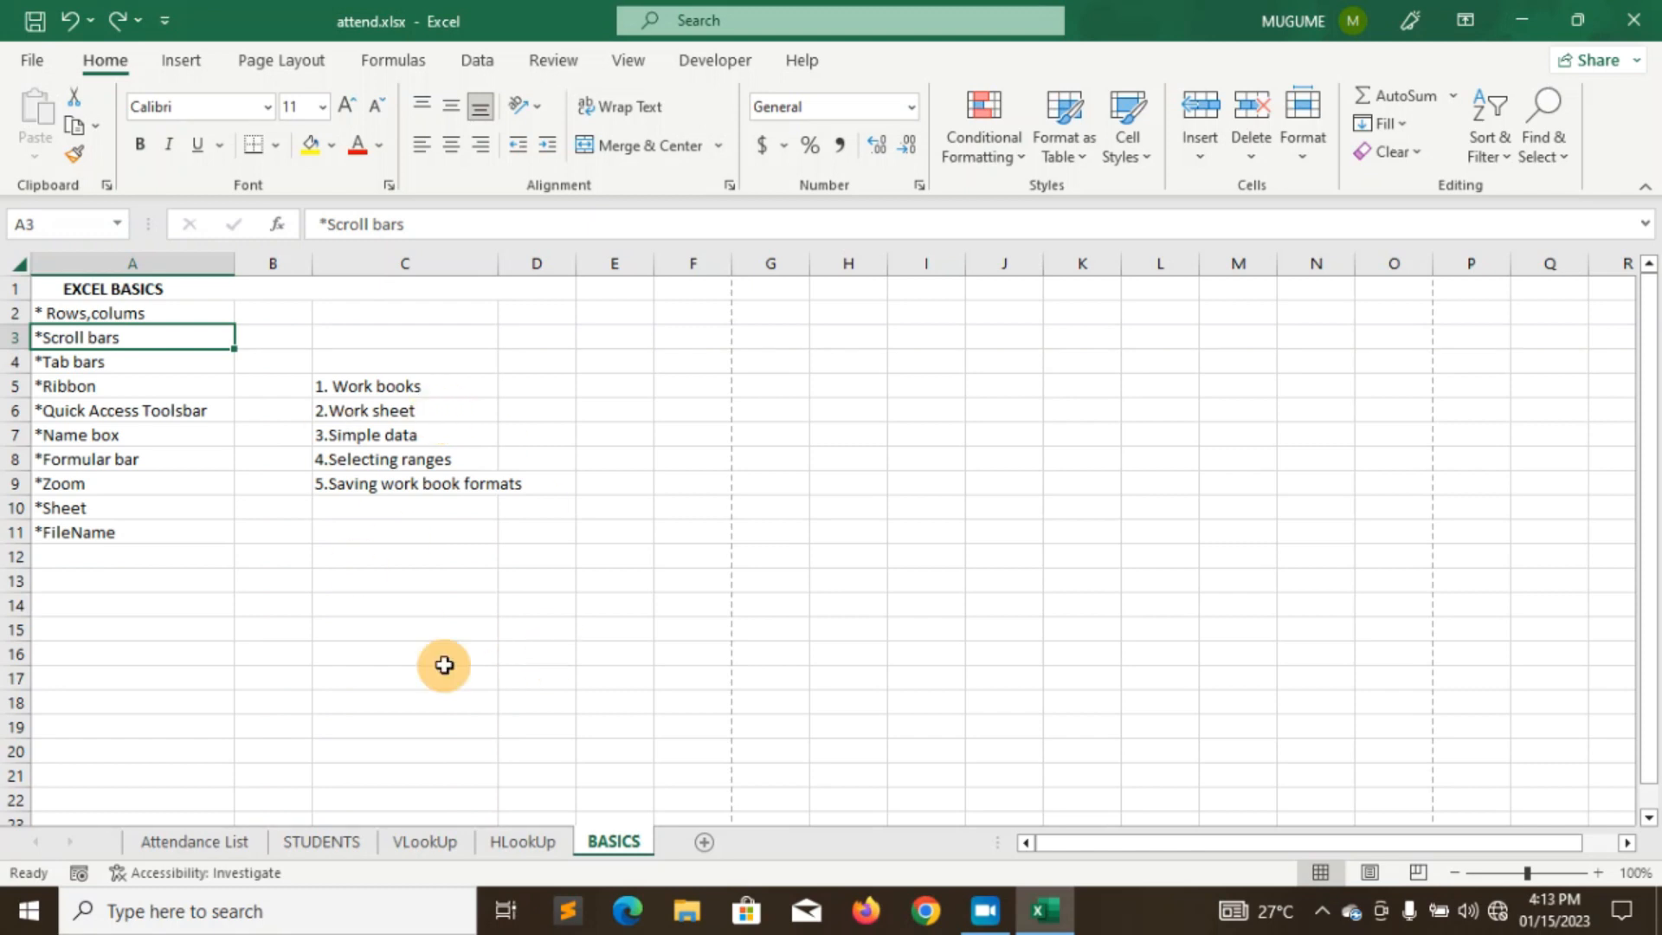
click(213, 844)
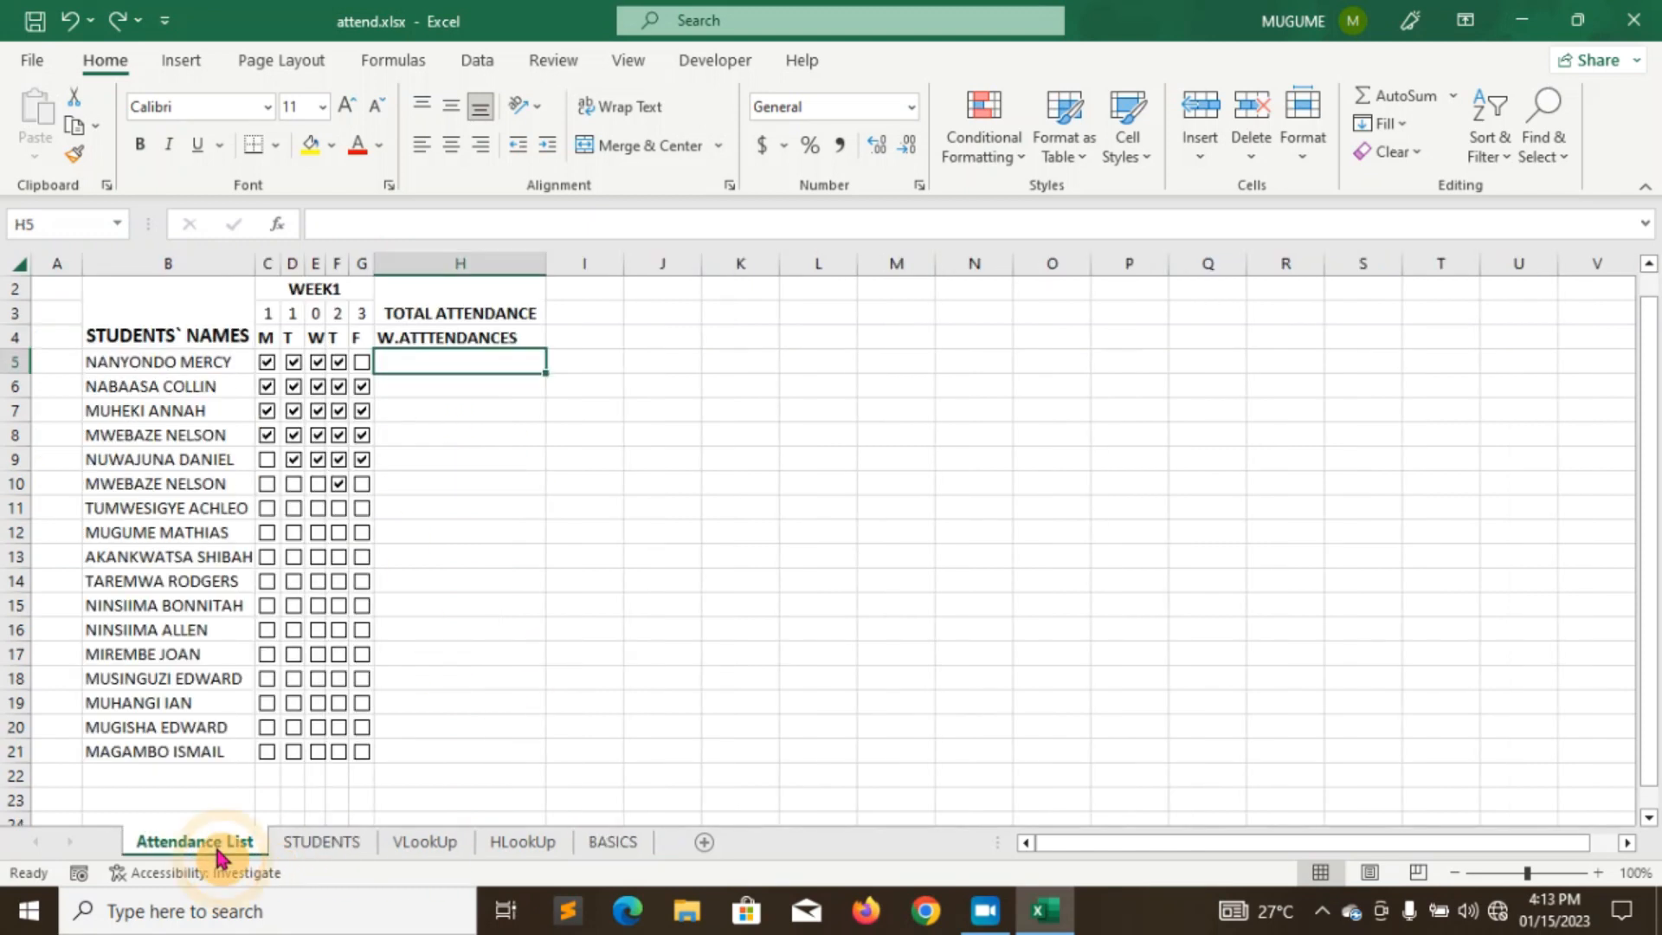
click(313, 848)
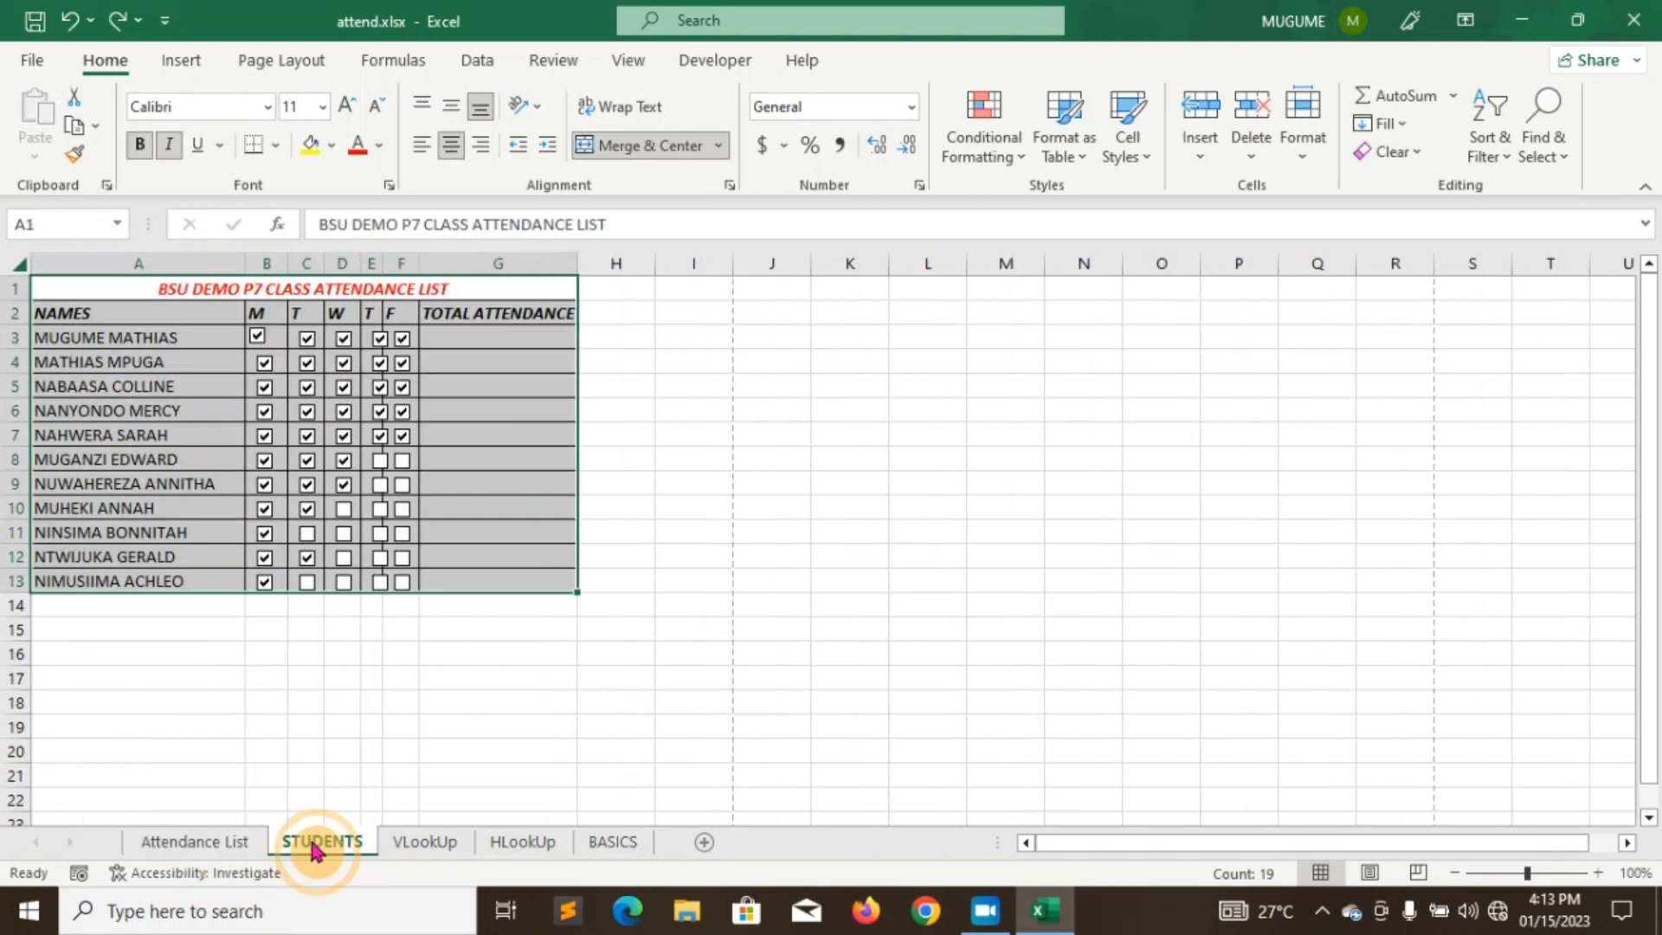
click(426, 855)
click(523, 857)
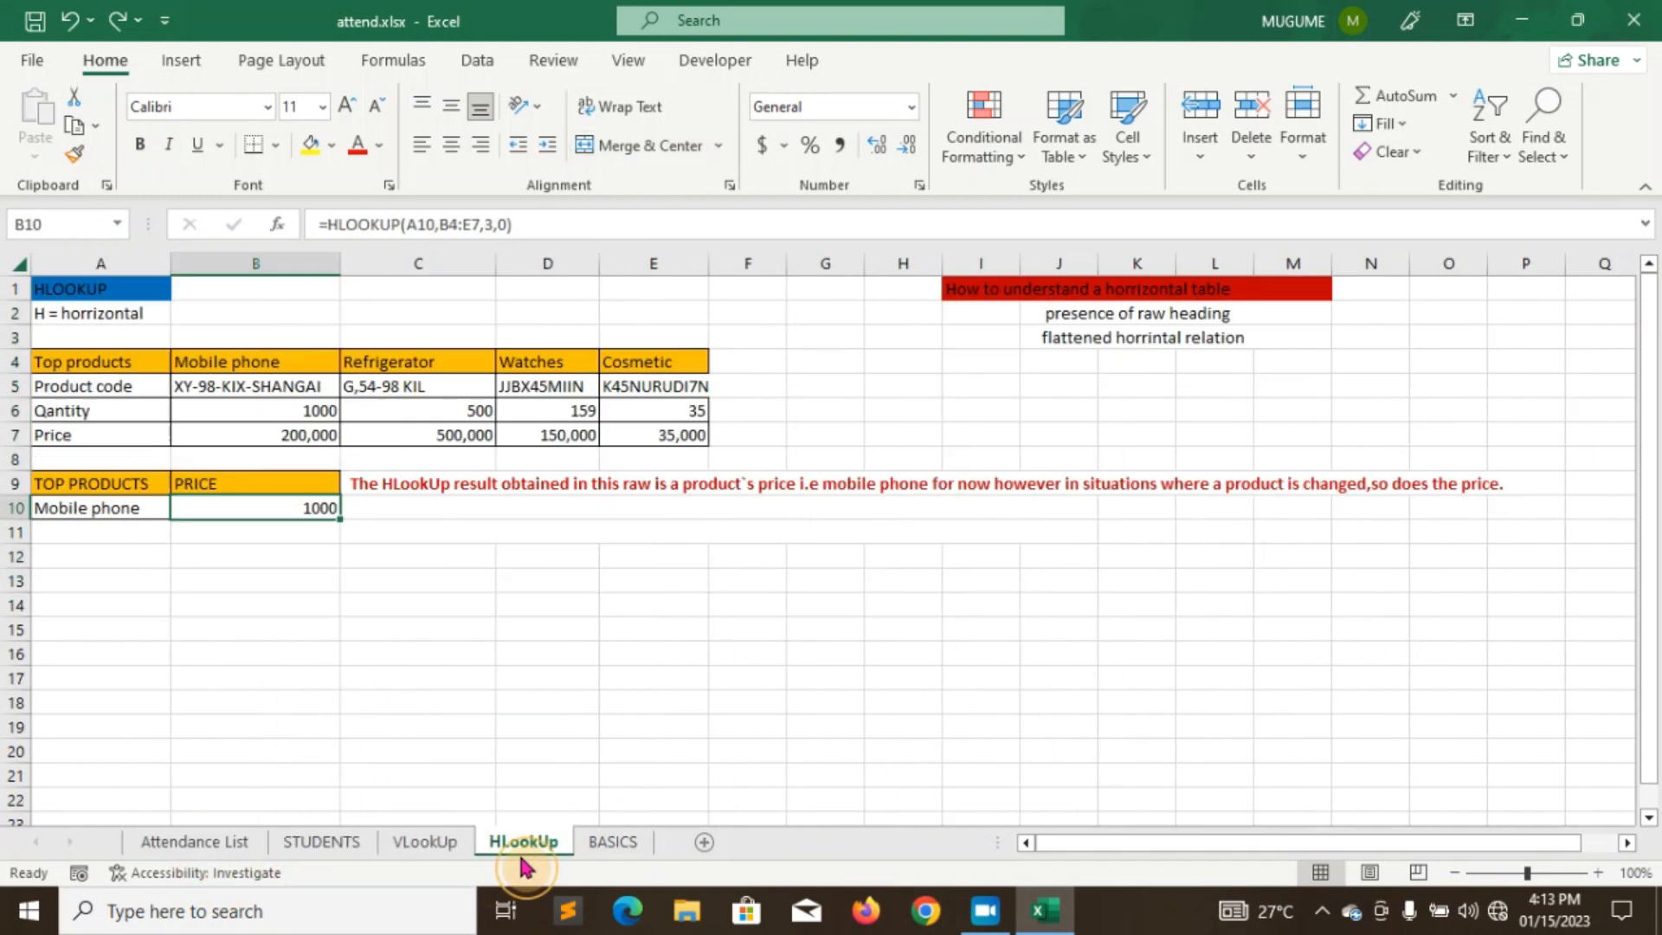
click(614, 856)
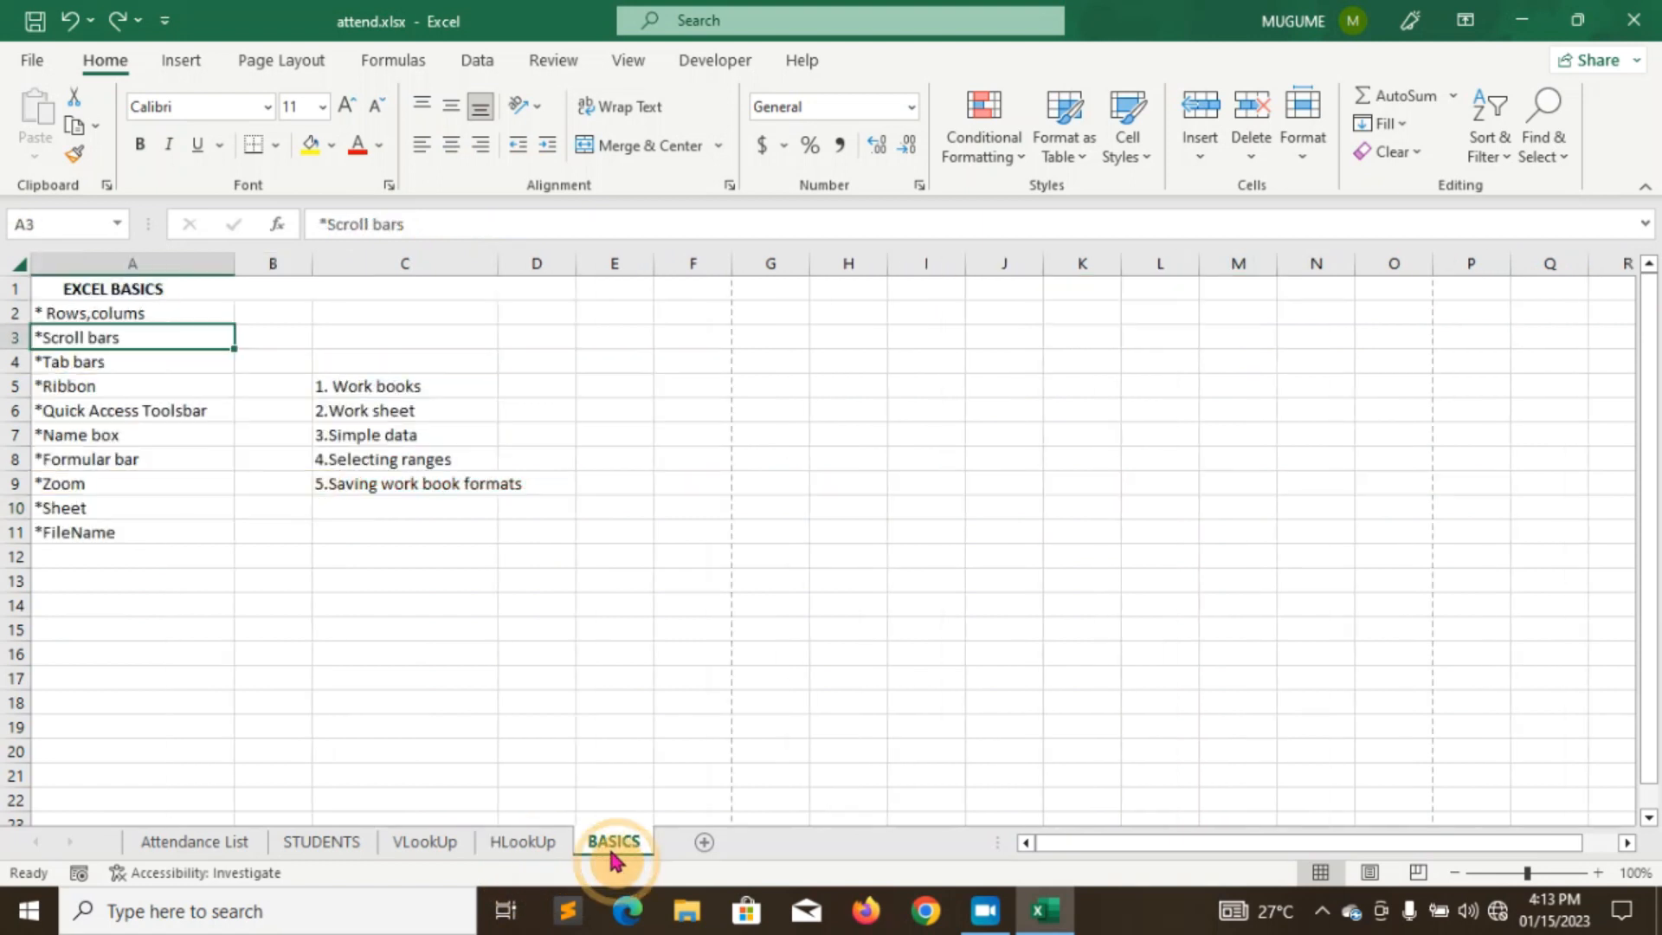